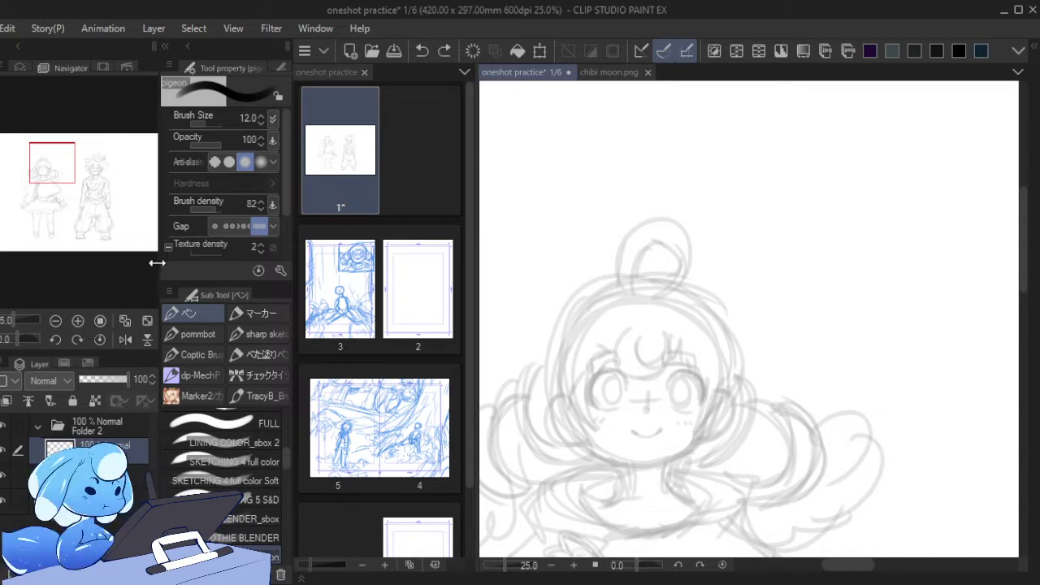
pyautogui.moveTo(71, 149); pyautogui.dragTo(62, 155)
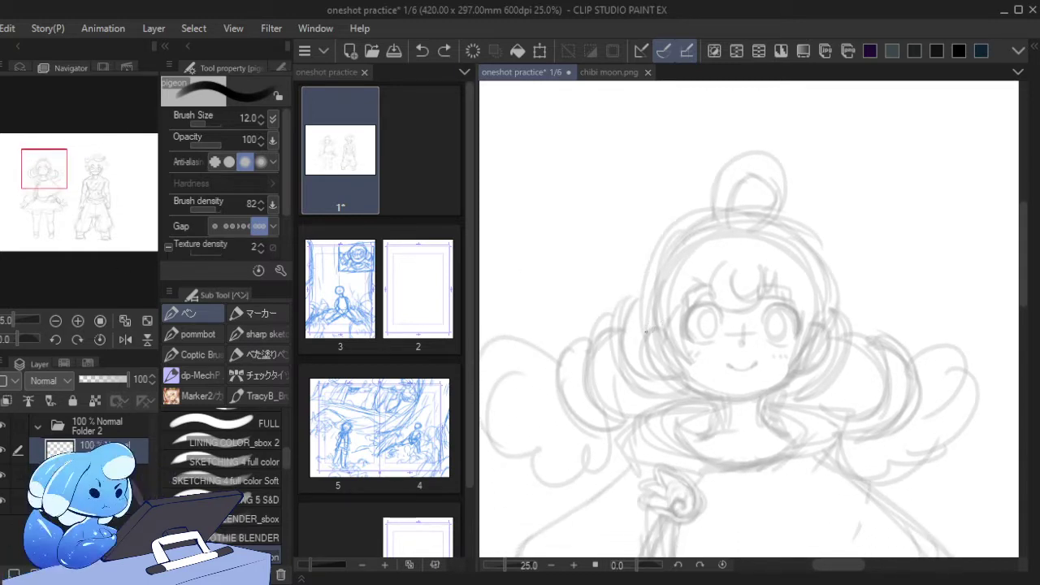
pyautogui.moveTo(641, 333)
pyautogui.mouseDown()
pyautogui.moveTo(643, 269)
pyautogui.moveTo(727, 209)
pyautogui.moveTo(647, 290)
pyautogui.mouseUp()
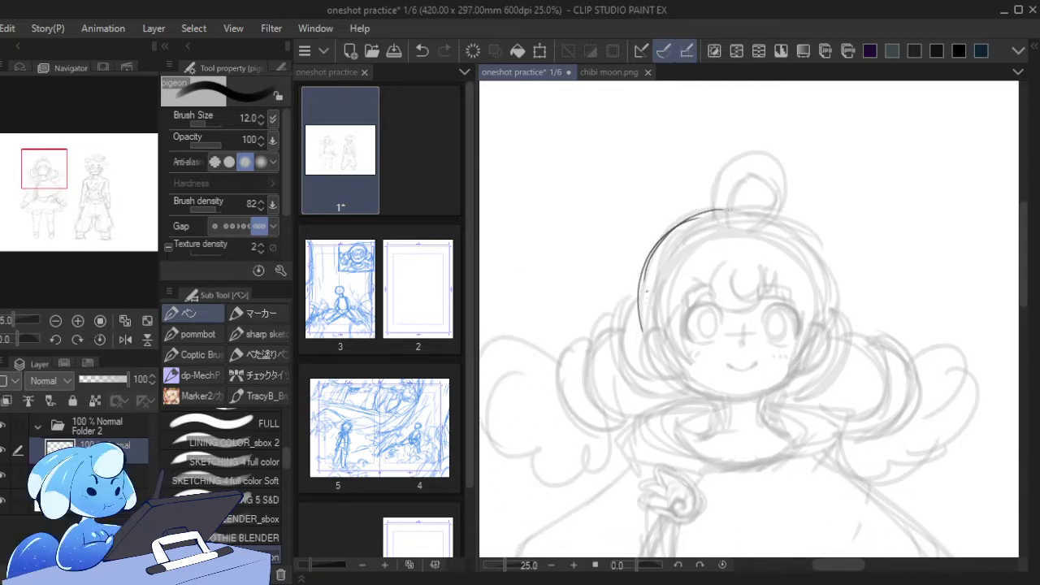
pyautogui.hotkey('ctrl', 'z')
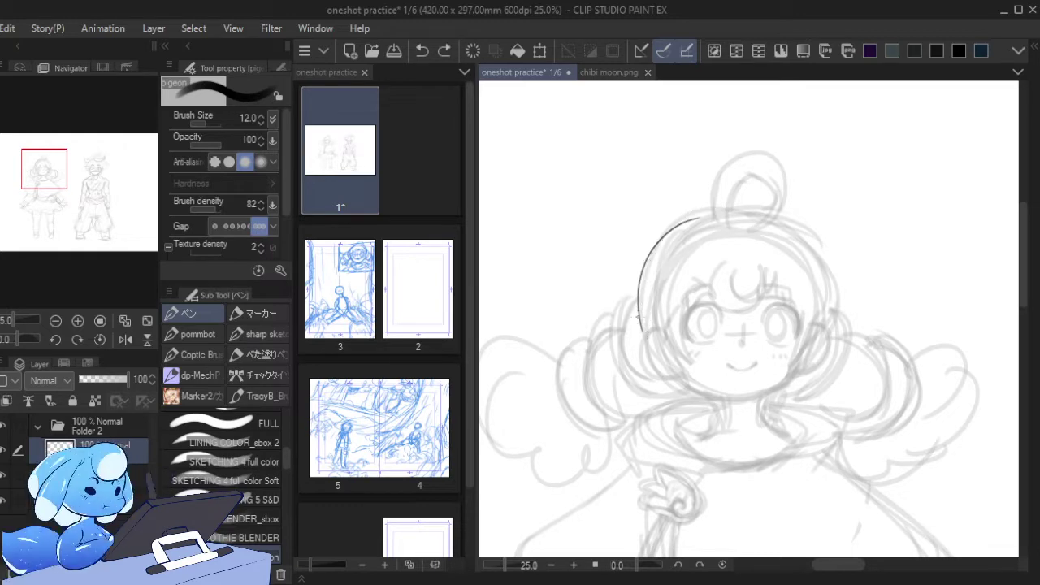
pyautogui.scroll(-3, 286, 226)
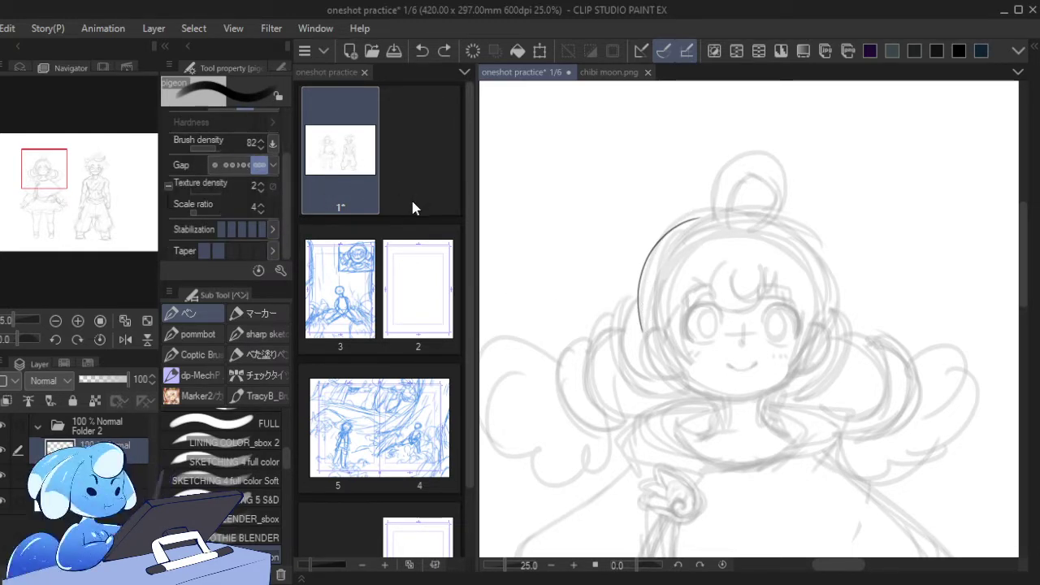
pyautogui.hotkey('ctrl', 'z')
pyautogui.moveTo(782, 218)
pyautogui.mouseDown()
pyautogui.moveTo(751, 236)
pyautogui.moveTo(821, 252)
pyautogui.moveTo(784, 412)
pyautogui.moveTo(837, 361)
pyautogui.mouseUp()
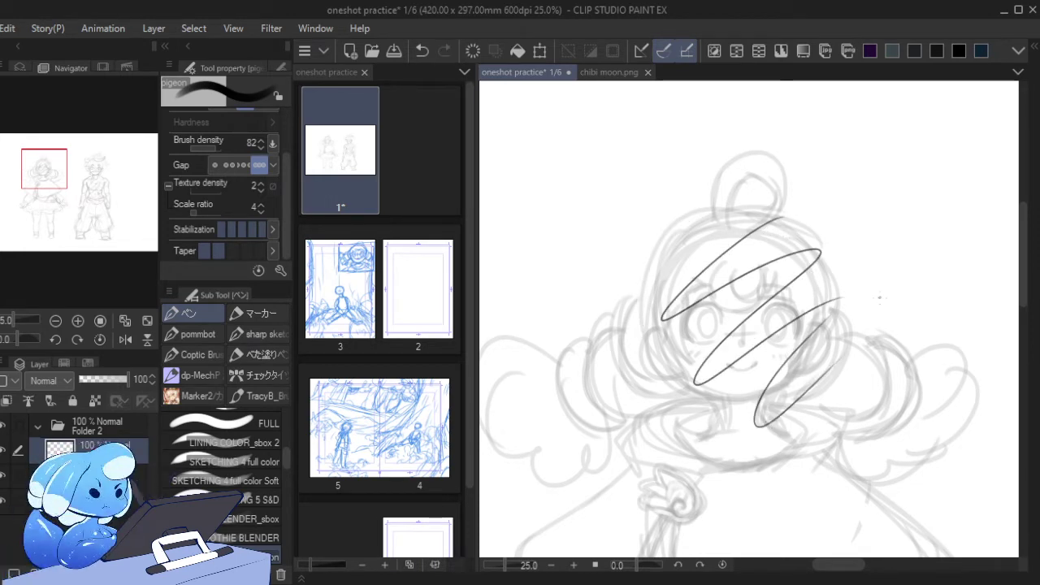
pyautogui.hotkey('ctrl', 'z')
# - Ink the left side of the hair outline over the sketch, from above the ear up to the base of the top bun
pyautogui.moveTo(642, 329)
pyautogui.mouseDown()
pyautogui.moveTo(719, 214)
pyautogui.moveTo(643, 321)
pyautogui.moveTo(652, 266)
pyautogui.moveTo(720, 213)
pyautogui.mouseUp()
pyautogui.hotkey('ctrl', 'z')
pyautogui.hotkey('ctrl', 'z')
pyautogui.hotkey('ctrl', 'z')
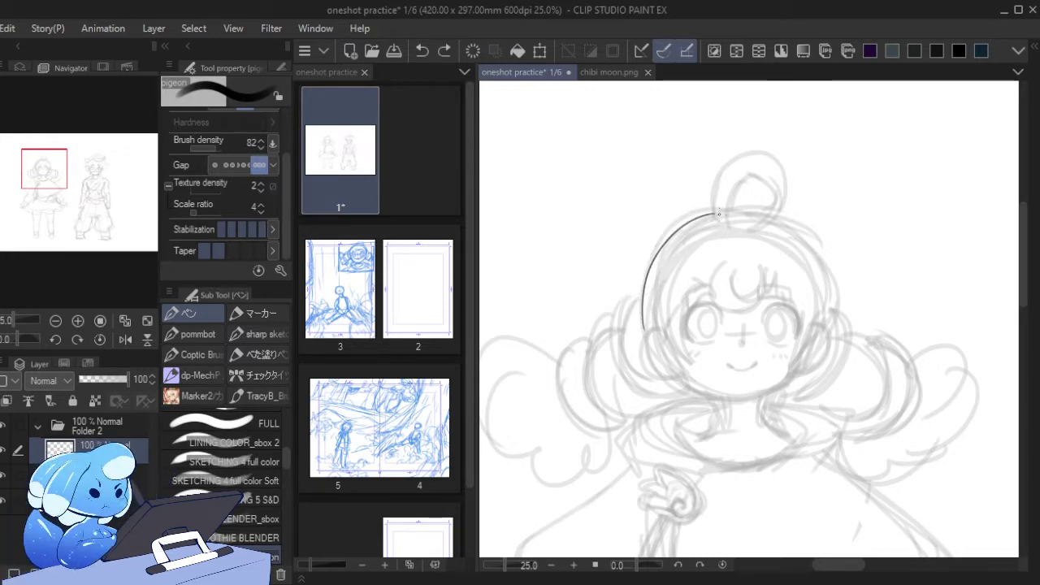
pyautogui.moveTo(744, 208)
pyautogui.mouseDown()
pyautogui.moveTo(645, 331)
pyautogui.moveTo(640, 290)
pyautogui.mouseUp()
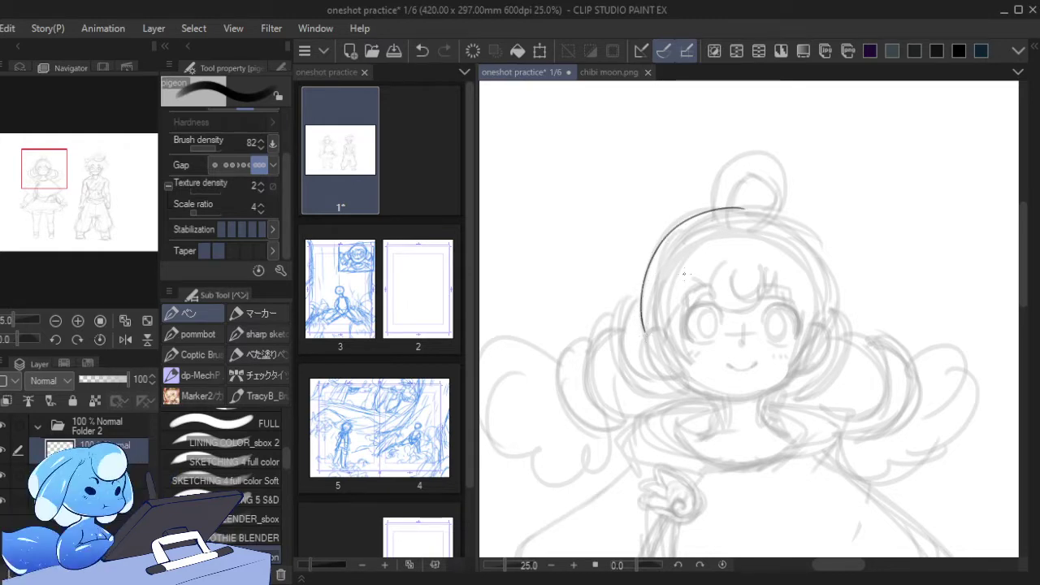
pyautogui.moveTo(816, 241)
pyautogui.mouseDown()
pyautogui.moveTo(833, 275)
pyautogui.moveTo(837, 330)
pyautogui.mouseUp()
pyautogui.hotkey('ctrl', 'z')
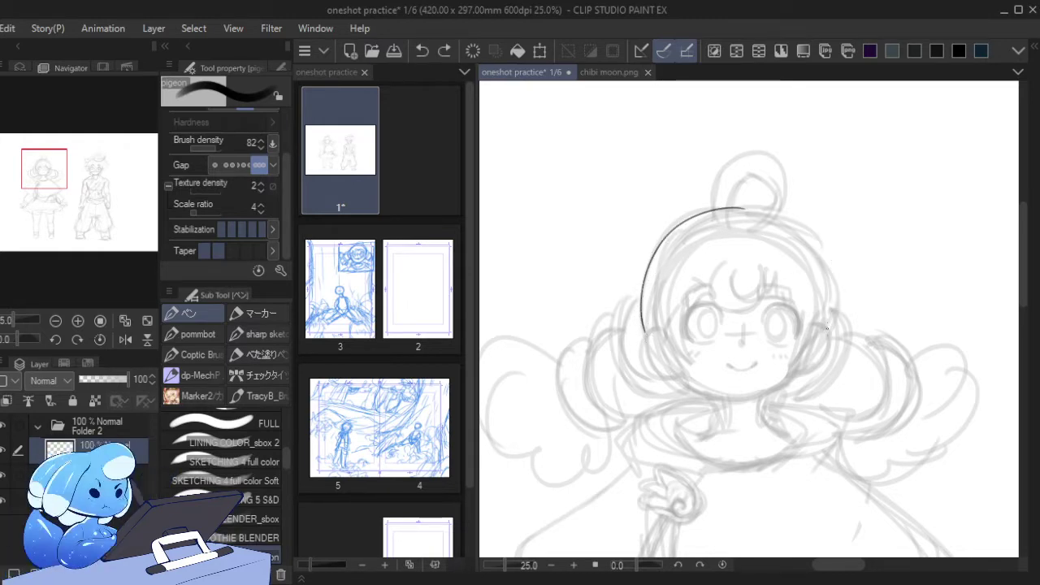
pyautogui.moveTo(746, 210); pyautogui.dragTo(840, 328)
pyautogui.hotkey('ctrl', 'z')
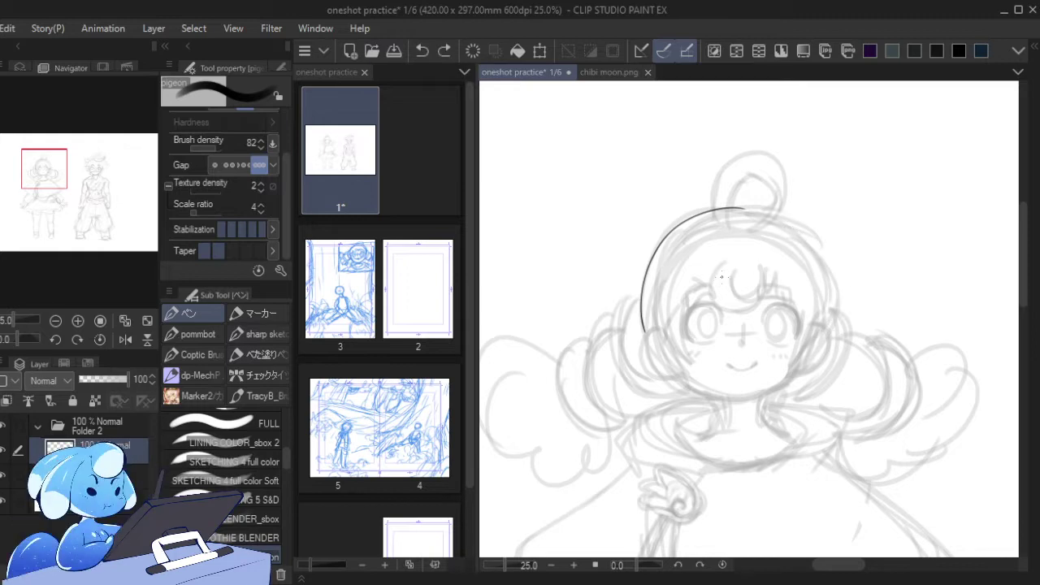
# - Ink the crescent-shaped fringe curl in the middle of the forehead with an outer and an inner curve
pyautogui.moveTo(712, 274)
pyautogui.mouseDown()
pyautogui.moveTo(722, 308)
pyautogui.moveTo(754, 314)
pyautogui.mouseUp()
pyautogui.hotkey('ctrl', 'z')
pyautogui.moveTo(723, 258)
pyautogui.mouseDown()
pyautogui.moveTo(709, 285)
pyautogui.moveTo(767, 299)
pyautogui.mouseUp()
pyautogui.moveTo(733, 260)
pyautogui.mouseDown()
pyautogui.moveTo(749, 301)
pyautogui.moveTo(773, 294)
pyautogui.moveTo(757, 302)
pyautogui.moveTo(769, 284)
pyautogui.moveTo(753, 307)
pyautogui.mouseUp()
pyautogui.hotkey('ctrl', 'z')
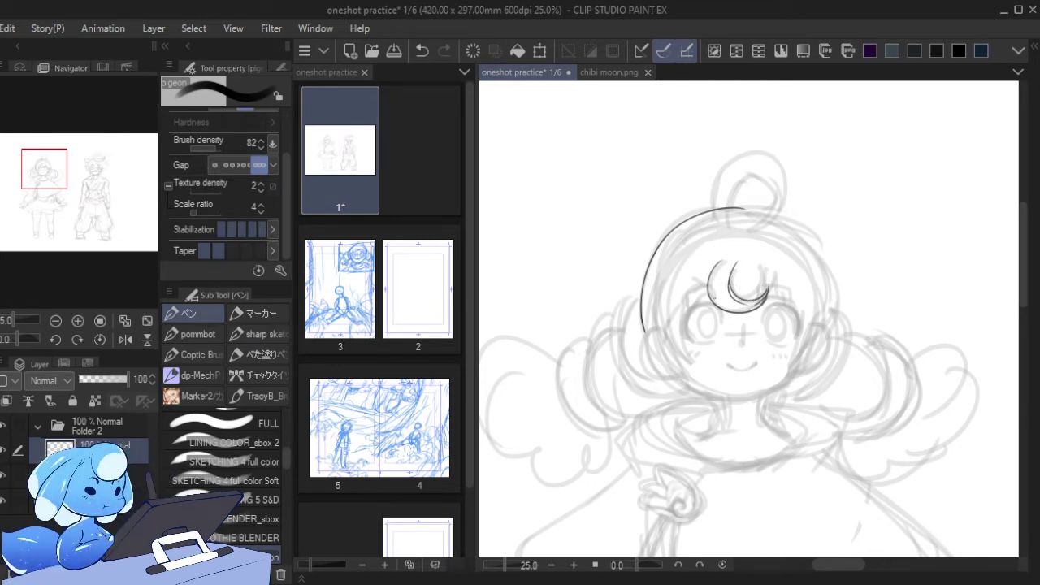
pyautogui.moveTo(708, 281); pyautogui.dragTo(718, 307)
pyautogui.hotkey('ctrl', 'z')
pyautogui.hotkey('ctrl', 'z')
pyautogui.hotkey('ctrl', 'z')
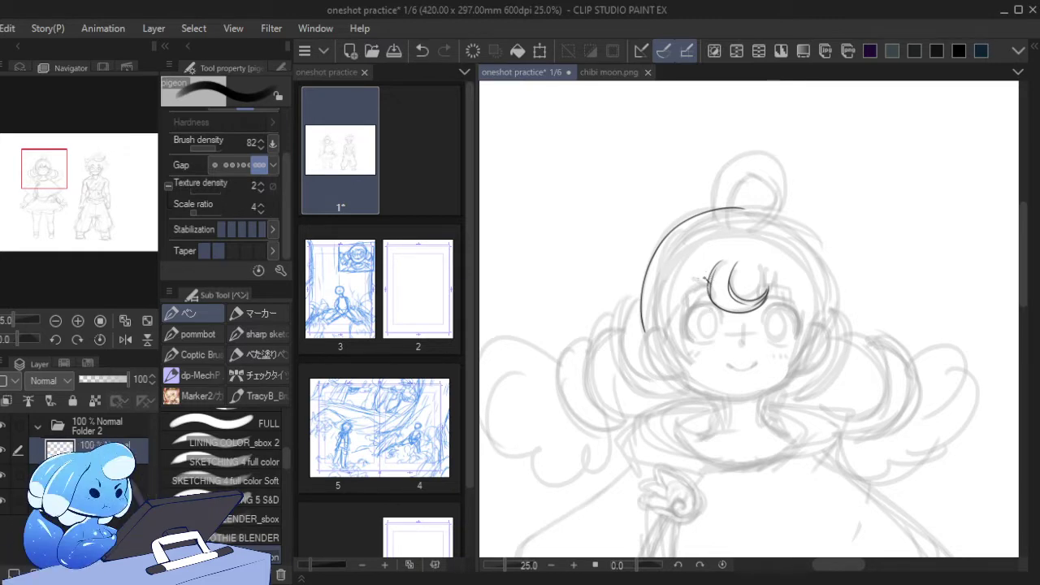
pyautogui.hotkey('ctrl', 'z')
# - Set the pen's opacity to 81
pyautogui.scroll(3, 281, 130)
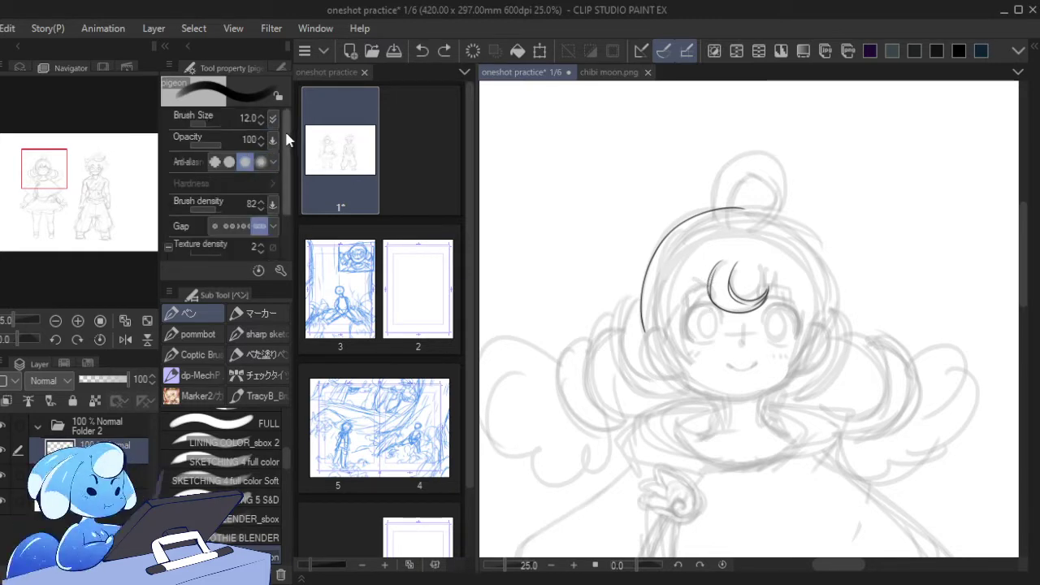
pyautogui.moveTo(222, 148); pyautogui.dragTo(215, 154)
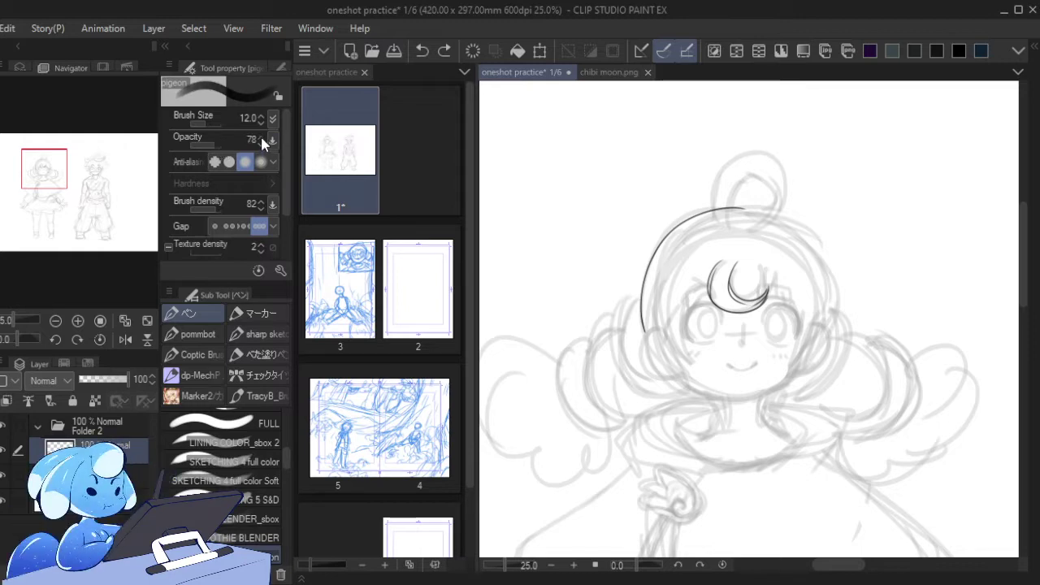
pyautogui.click(261, 136)
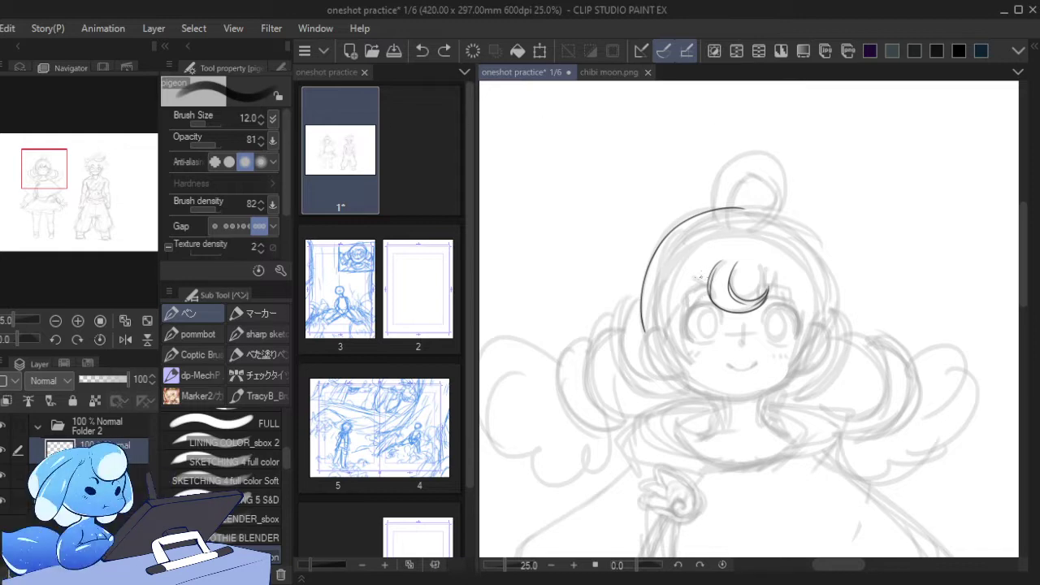
pyautogui.moveTo(699, 278); pyautogui.dragTo(705, 281)
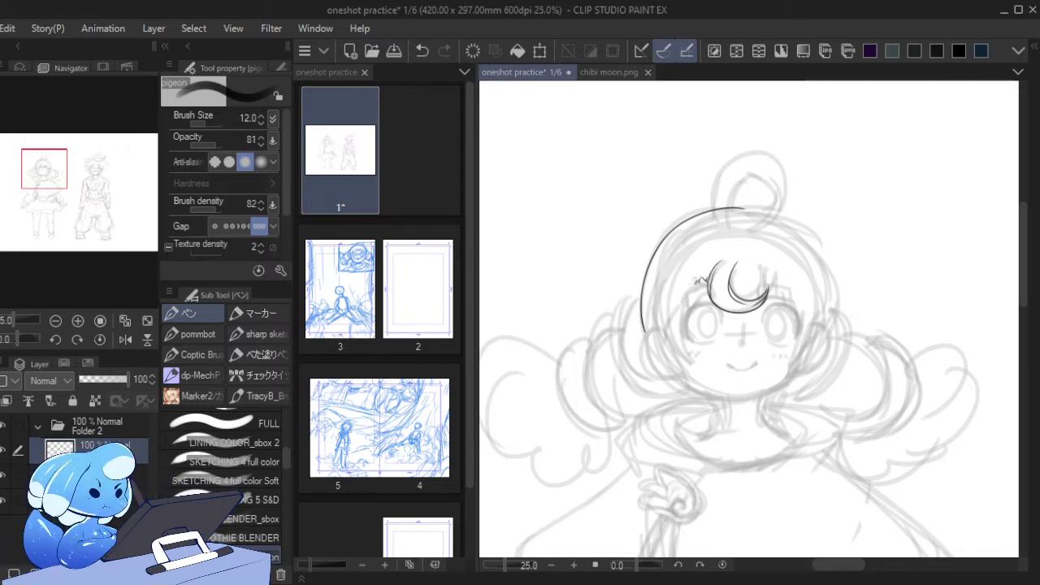
pyautogui.hotkey('ctrl', 'z')
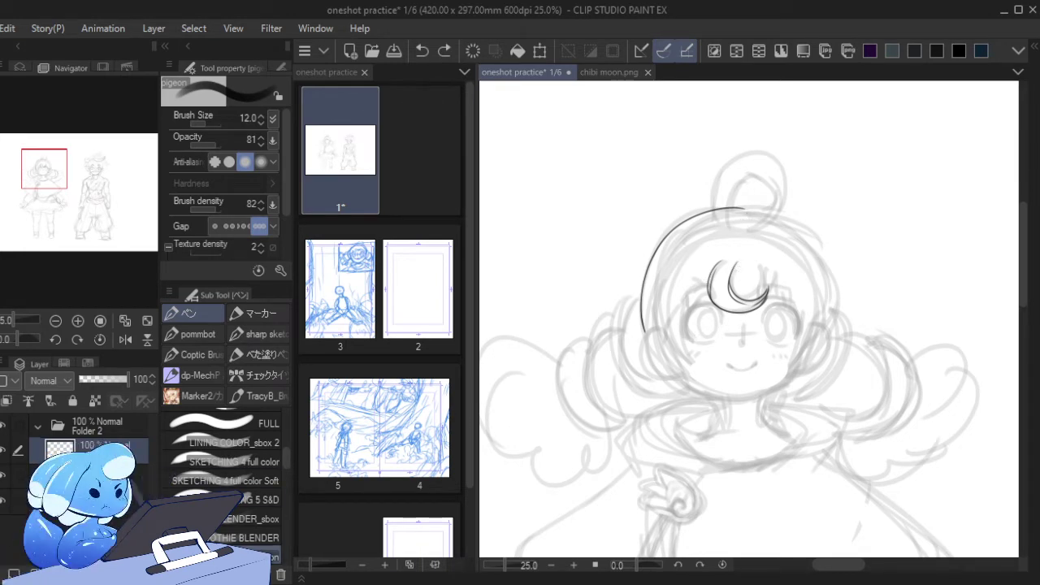
pyautogui.click(610, 584)
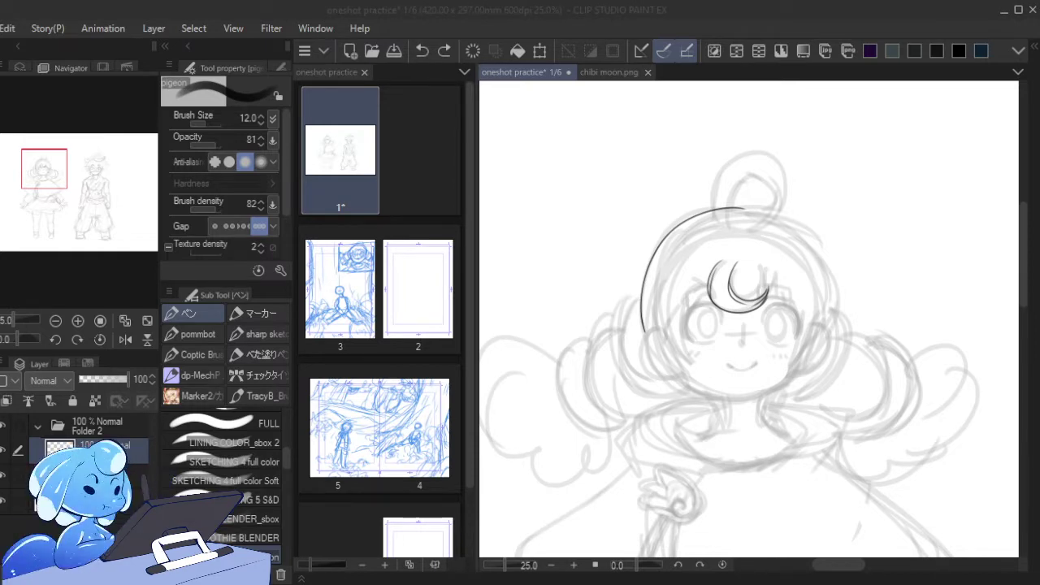
pyautogui.click(298, 441)
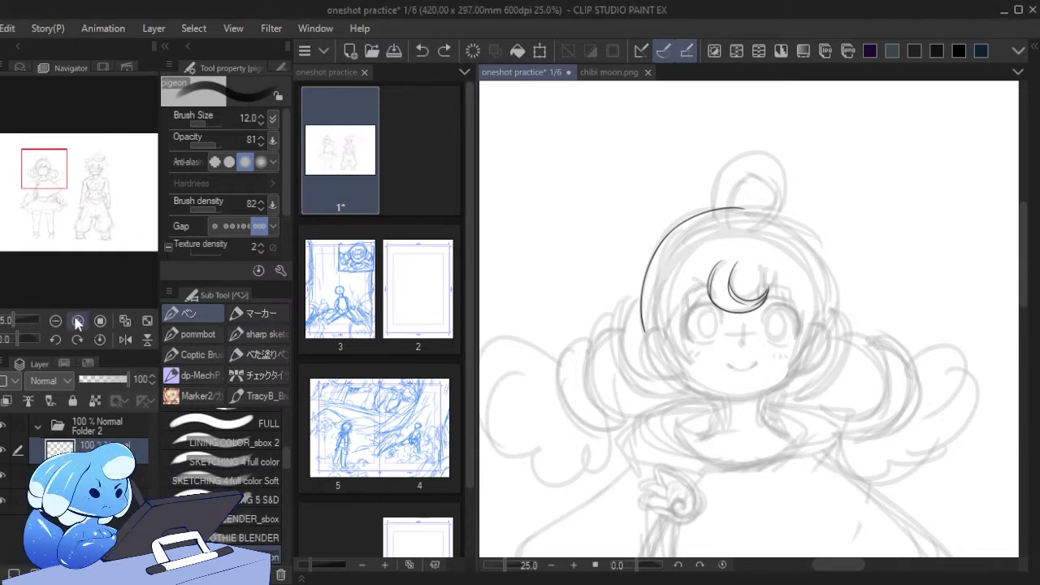
# - Ink the small hair tuft left of the fringe curl and the strand running down the left side of the face
pyautogui.moveTo(52, 177); pyautogui.dragTo(57, 179)
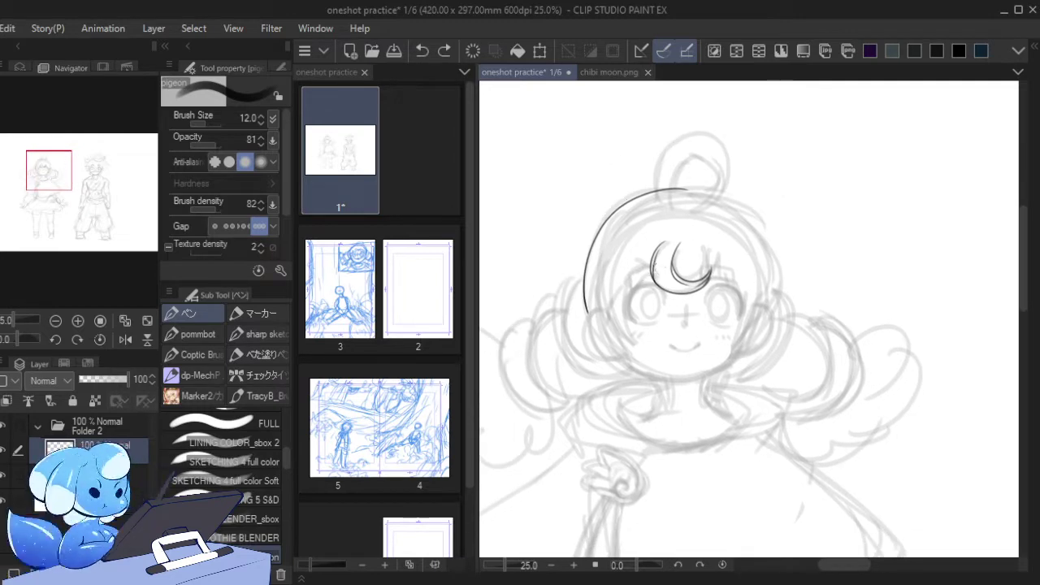
pyautogui.moveTo(641, 260); pyautogui.dragTo(653, 262)
pyautogui.moveTo(648, 222); pyautogui.dragTo(650, 255)
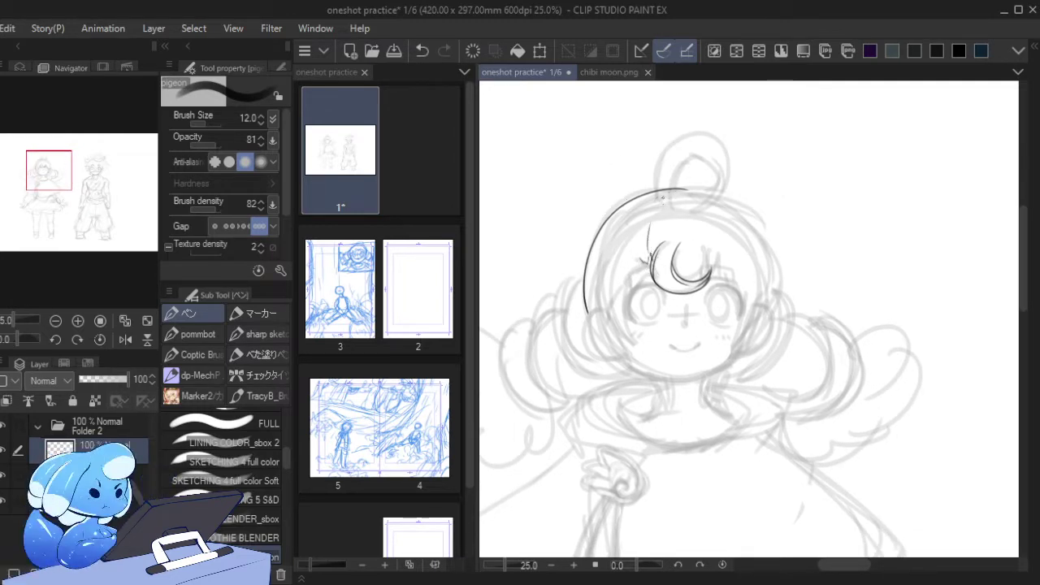
pyautogui.moveTo(650, 195)
pyautogui.mouseDown()
pyautogui.moveTo(664, 207)
pyautogui.moveTo(640, 260)
pyautogui.mouseUp()
pyautogui.moveTo(657, 191); pyautogui.dragTo(639, 239)
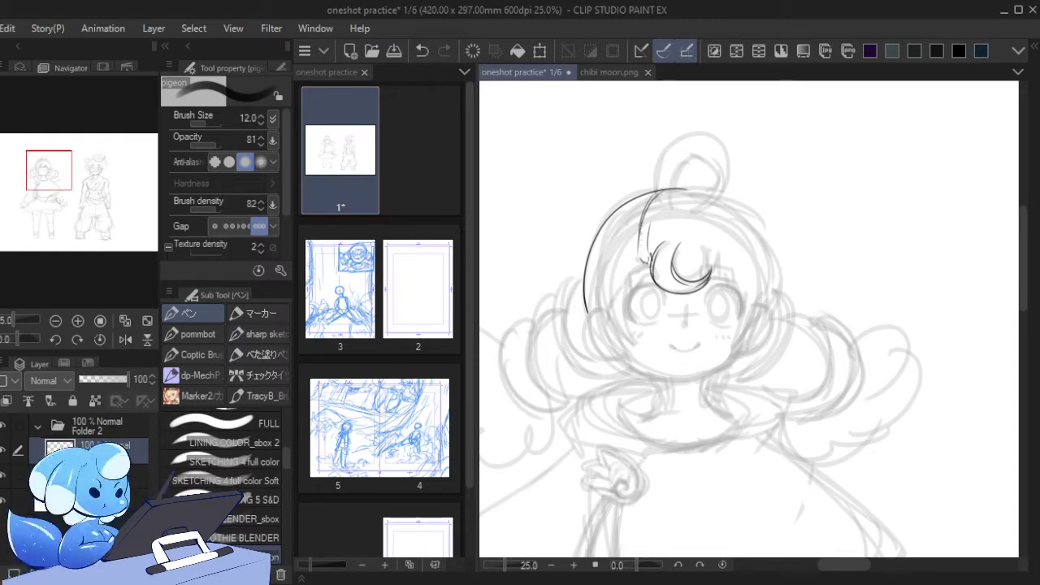
pyautogui.hotkey('ctrl', 'z')
pyautogui.moveTo(642, 196); pyautogui.dragTo(623, 334)
pyautogui.hotkey('ctrl', 'z')
pyautogui.hotkey('ctrl', 'z')
pyautogui.hotkey('ctrl', 'z')
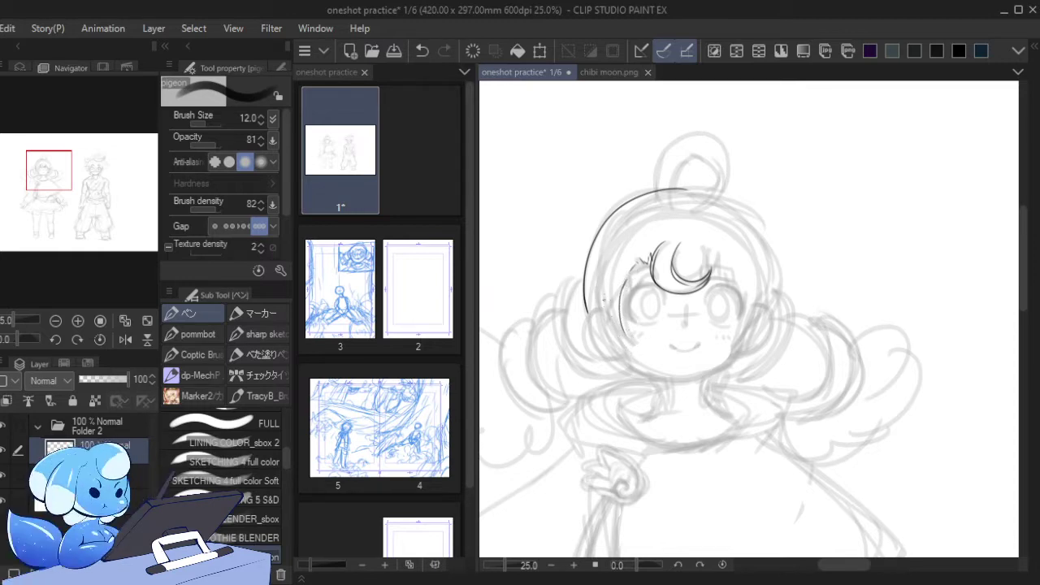
# - Ink the pointed side lock and the ear outline on the left side of the head
pyautogui.moveTo(603, 300)
pyautogui.mouseDown()
pyautogui.moveTo(636, 344)
pyautogui.moveTo(619, 306)
pyautogui.moveTo(634, 344)
pyautogui.mouseUp()
pyautogui.moveTo(617, 340); pyautogui.dragTo(626, 349)
pyautogui.moveTo(605, 309)
pyautogui.mouseDown()
pyautogui.moveTo(591, 311)
pyautogui.moveTo(600, 344)
pyautogui.mouseUp()
pyautogui.hotkey('ctrl', 'z')
pyautogui.hotkey('ctrl', 'z')
# - Ink the jawline from the left cheek around the chin and up to the right cheek
pyautogui.moveTo(601, 309)
pyautogui.mouseDown()
pyautogui.moveTo(599, 347)
pyautogui.moveTo(619, 357)
pyautogui.moveTo(642, 338)
pyautogui.moveTo(616, 340)
pyautogui.moveTo(630, 367)
pyautogui.moveTo(616, 340)
pyautogui.moveTo(687, 381)
pyautogui.mouseUp()
pyautogui.hotkey('ctrl', 'z')
pyautogui.hotkey('ctrl', 'z')
pyautogui.hotkey('ctrl', 'z')
pyautogui.hotkey('ctrl', 'z')
pyautogui.moveTo(625, 362); pyautogui.dragTo(696, 379)
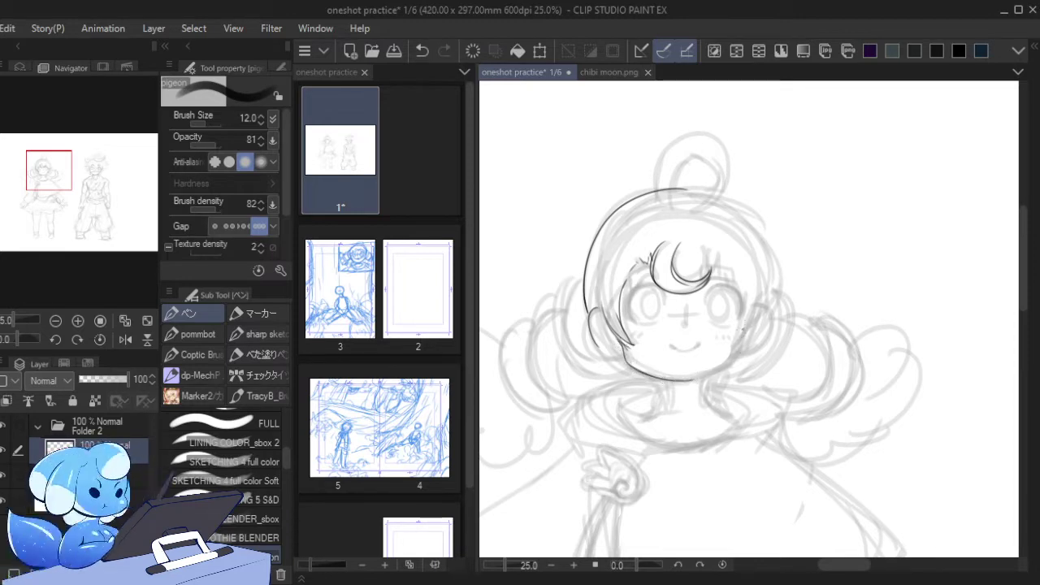
pyautogui.moveTo(738, 338)
pyautogui.mouseDown()
pyautogui.moveTo(737, 353)
pyautogui.moveTo(700, 378)
pyautogui.moveTo(728, 365)
pyautogui.moveTo(746, 330)
pyautogui.moveTo(734, 359)
pyautogui.moveTo(684, 381)
pyautogui.moveTo(750, 327)
pyautogui.moveTo(699, 379)
pyautogui.moveTo(659, 390)
pyautogui.moveTo(652, 415)
pyautogui.mouseUp()
pyautogui.hotkey('ctrl', 'z')
pyautogui.hotkey('ctrl', 'z')
pyautogui.hotkey('ctrl', 'z')
pyautogui.hotkey('ctrl', 'z')
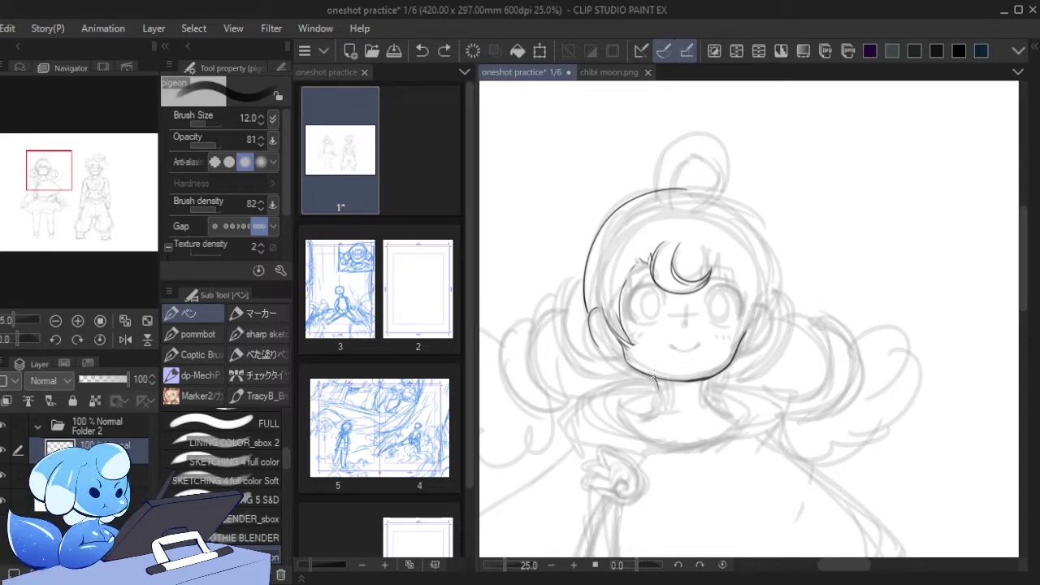
# - Ink both sides of the neck, curving outward from below the chin into the shoulders
pyautogui.moveTo(654, 376)
pyautogui.mouseDown()
pyautogui.moveTo(653, 411)
pyautogui.moveTo(641, 413)
pyautogui.mouseUp()
pyautogui.moveTo(655, 377)
pyautogui.mouseDown()
pyautogui.moveTo(659, 402)
pyautogui.moveTo(659, 386)
pyautogui.moveTo(646, 414)
pyautogui.moveTo(659, 405)
pyautogui.moveTo(655, 376)
pyautogui.moveTo(653, 403)
pyautogui.moveTo(660, 391)
pyautogui.moveTo(660, 401)
pyautogui.moveTo(707, 405)
pyautogui.moveTo(731, 420)
pyautogui.moveTo(704, 379)
pyautogui.moveTo(712, 411)
pyautogui.mouseUp()
pyautogui.hotkey('ctrl', 'z')
pyautogui.hotkey('ctrl', 'z')
pyautogui.hotkey('ctrl', 'z')
pyautogui.hotkey('ctrl', 'z')
pyautogui.hotkey('ctrl', 'z')
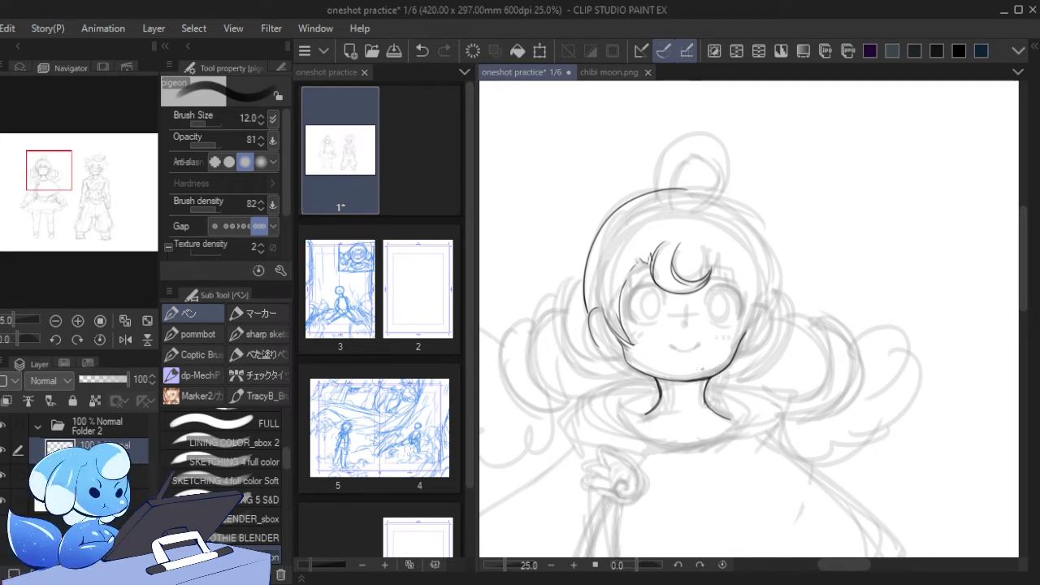
# - Erase the lower left cheek line with the vector eraser, redraw it with the pen and reinforce the right jaw
pyautogui.press('e')
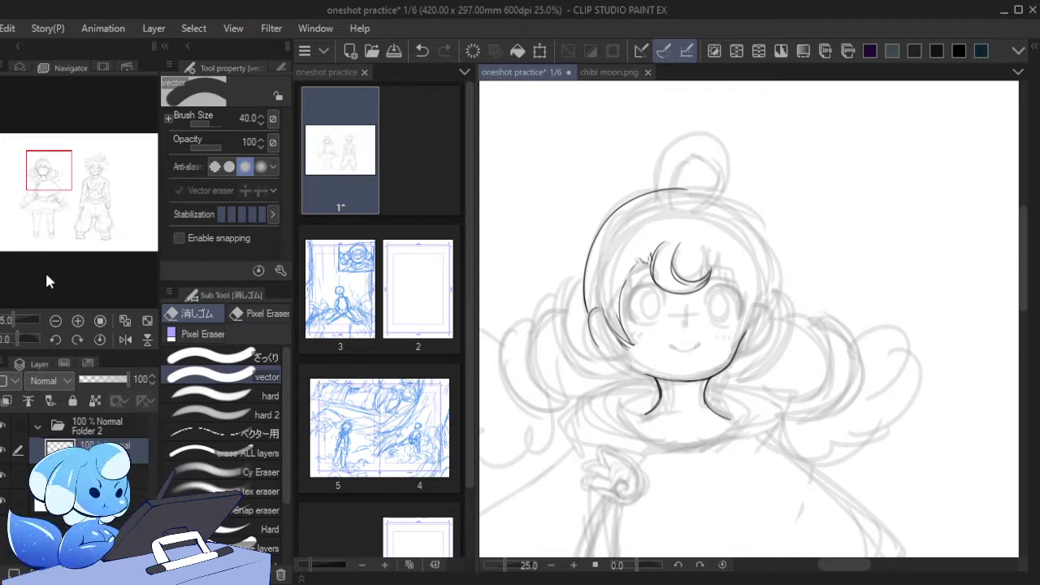
pyautogui.press('p')
pyautogui.moveTo(625, 340)
pyautogui.mouseDown()
pyautogui.moveTo(632, 364)
pyautogui.moveTo(655, 378)
pyautogui.moveTo(628, 368)
pyautogui.mouseUp()
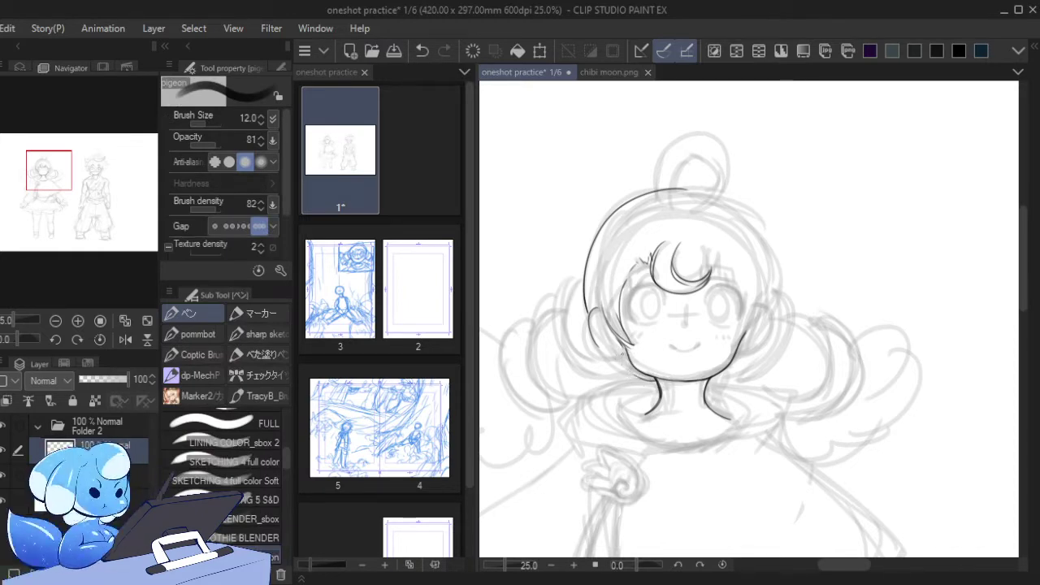
pyautogui.moveTo(624, 365); pyautogui.dragTo(655, 384)
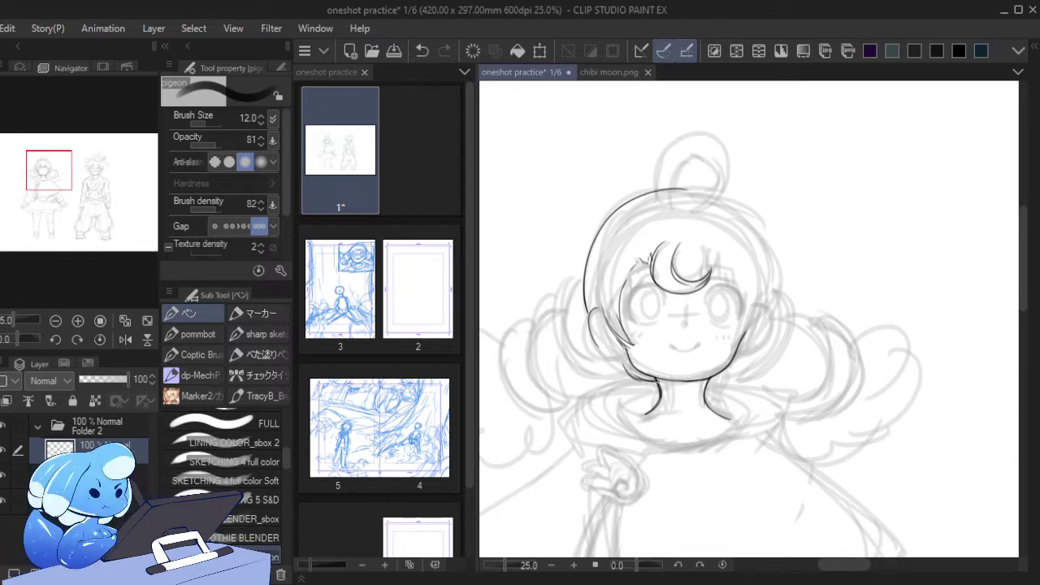
pyautogui.moveTo(725, 372)
pyautogui.mouseDown()
pyautogui.moveTo(708, 381)
pyautogui.moveTo(725, 378)
pyautogui.mouseUp()
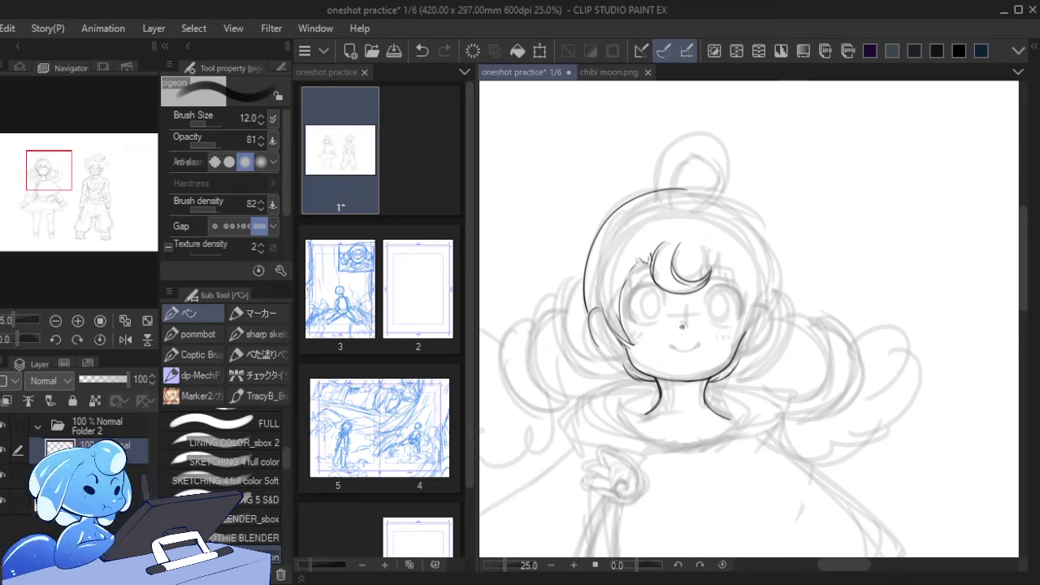
# - Ink the small nose mark and the smiling mouth, touching up the mouth line with the vector eraser
pyautogui.moveTo(682, 327); pyautogui.dragTo(677, 351)
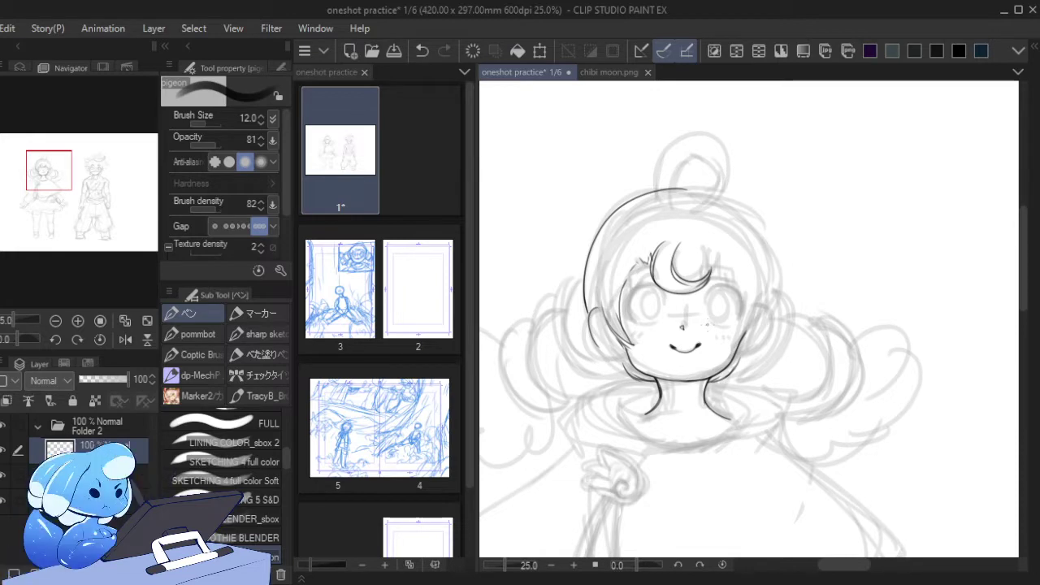
pyautogui.press('e')
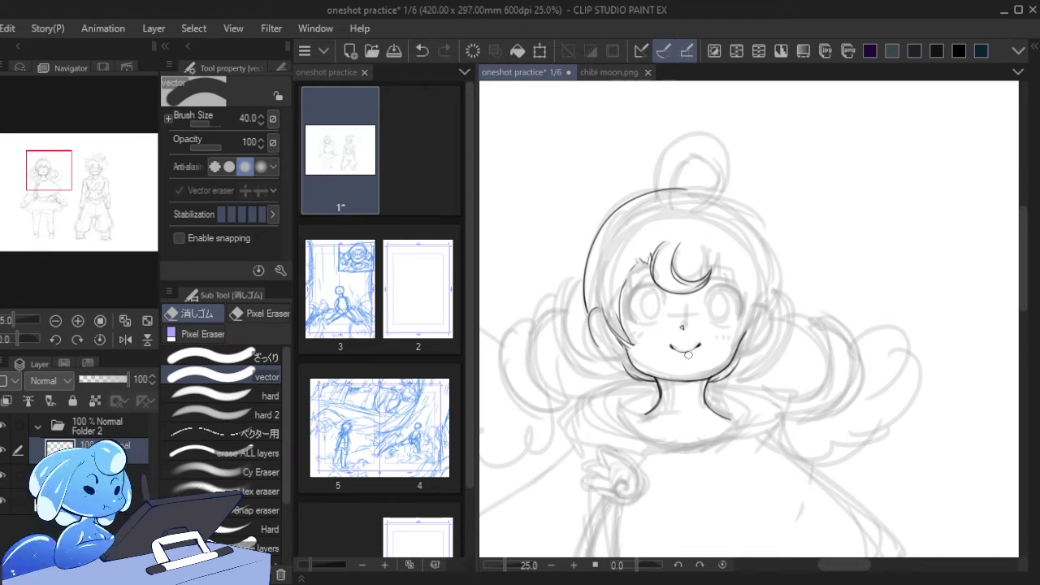
pyautogui.hotkey('ctrl', 'z')
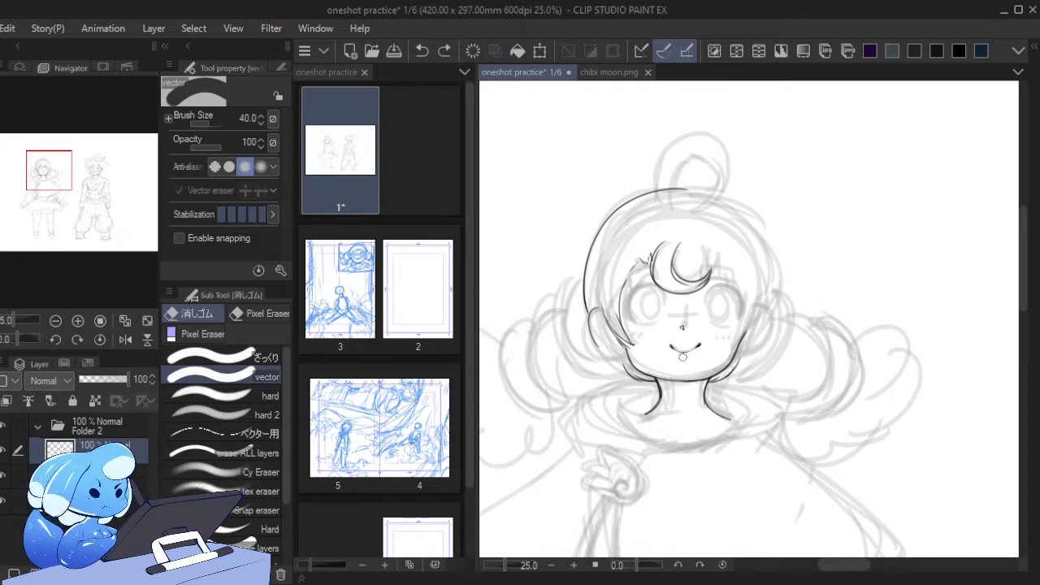
pyautogui.hotkey('ctrl', 'y')
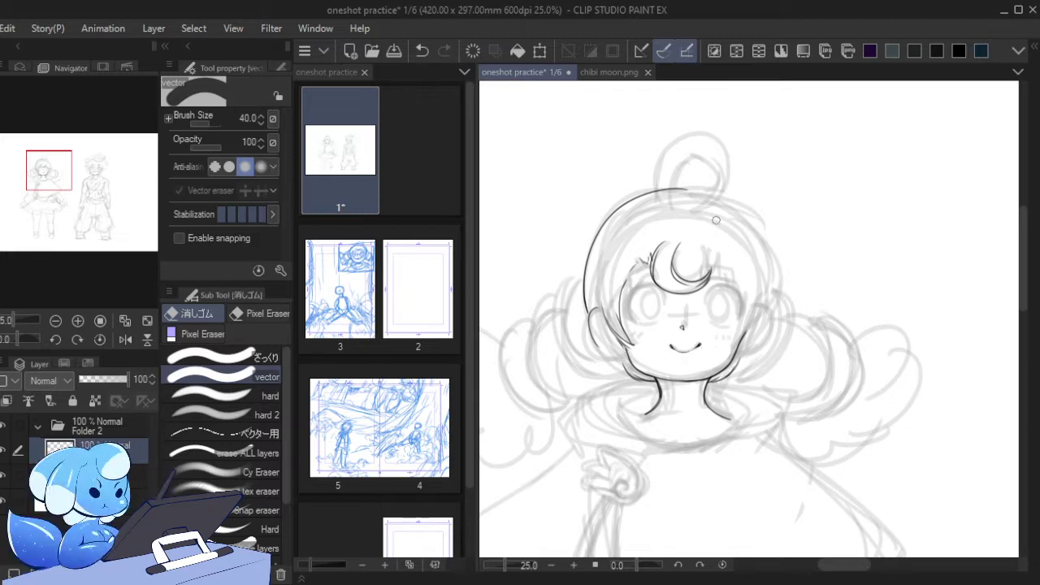
pyautogui.press('p')
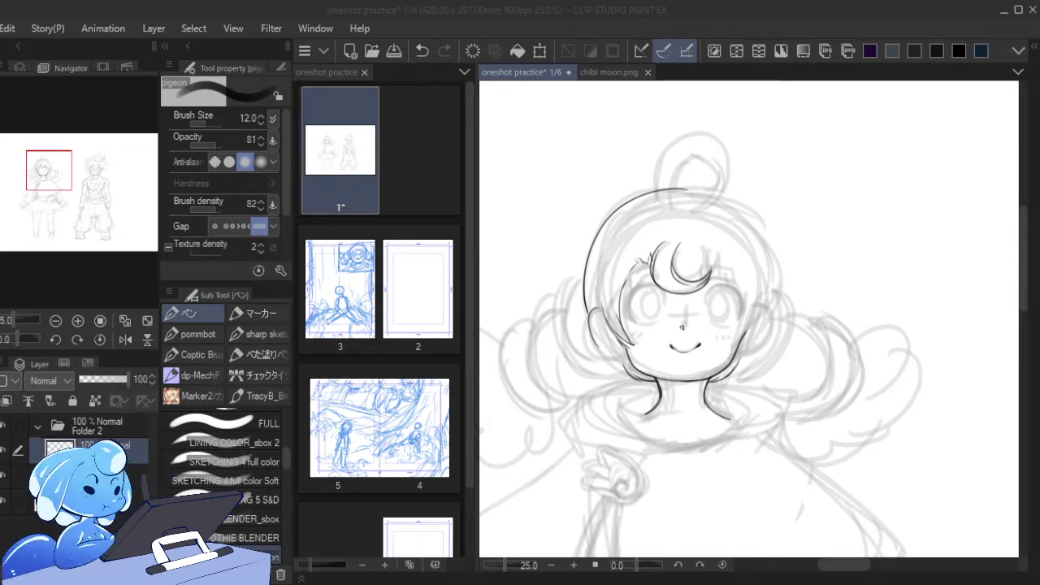
pyautogui.click(123, 439)
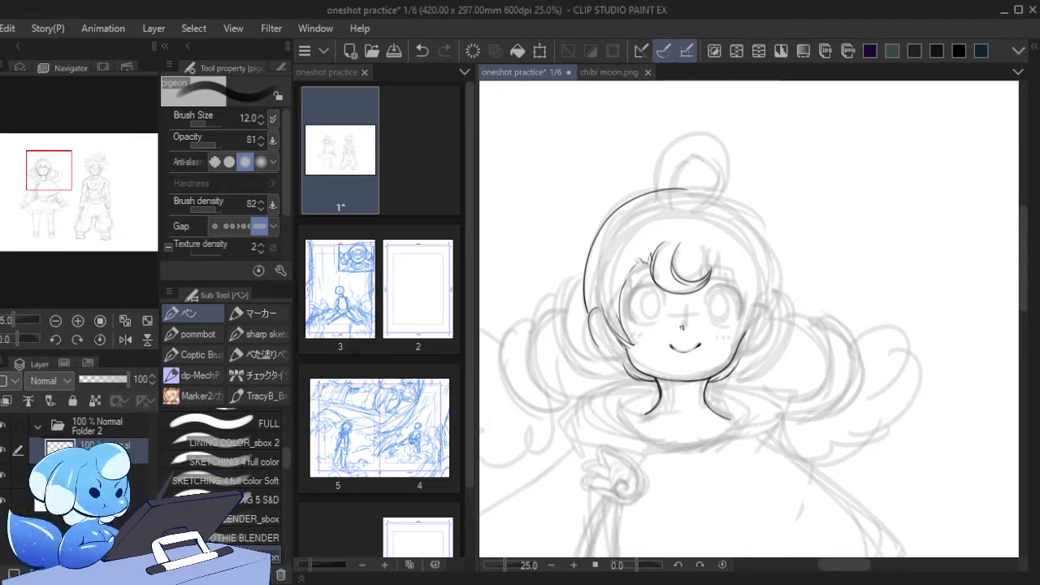
# - Place a vertical two-line symmetry ruler through the centre of the girl's face using the duops tool
pyautogui.press('u')
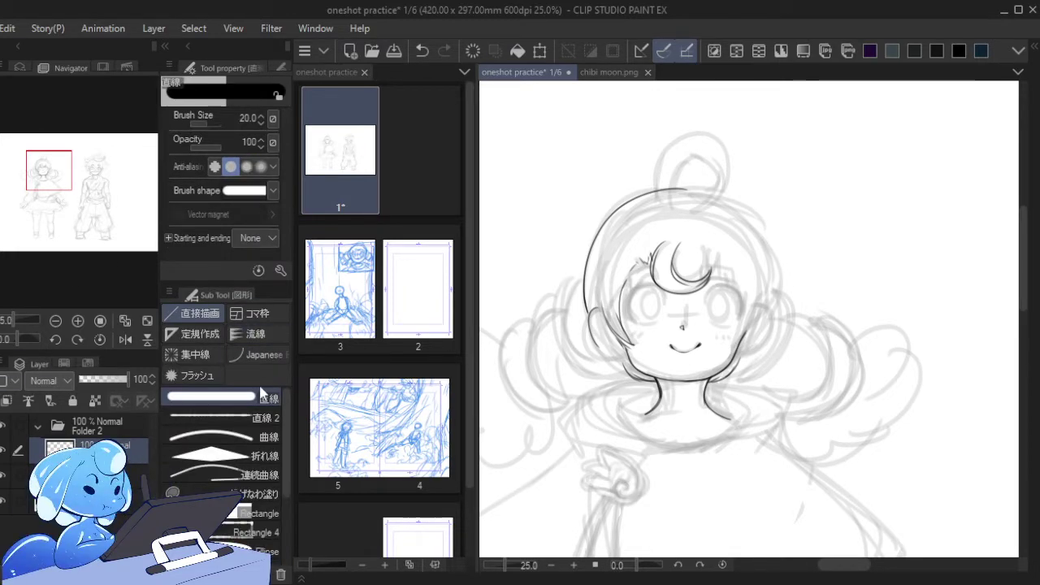
pyautogui.click(207, 335)
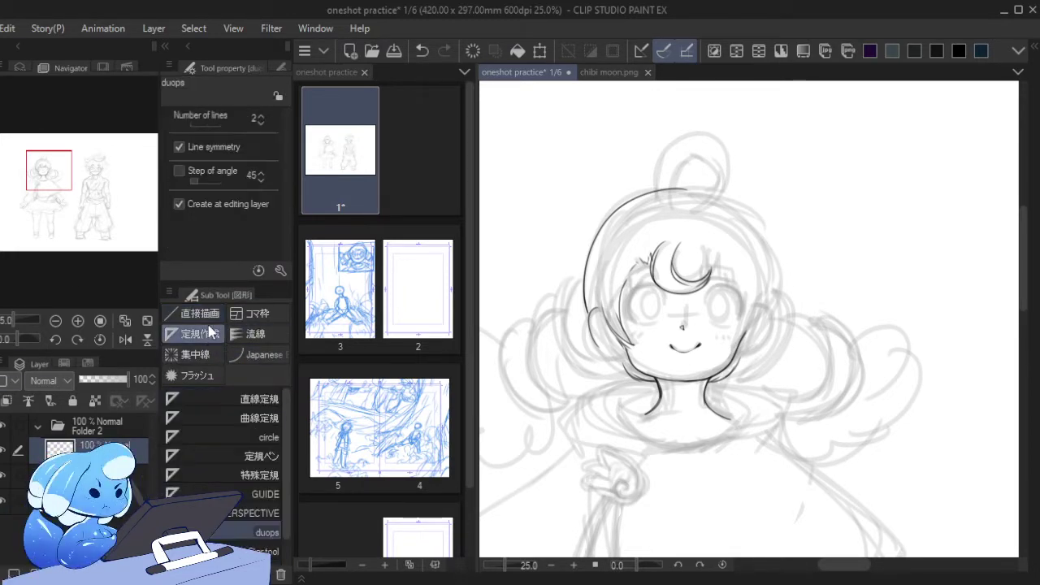
pyautogui.moveTo(685, 321); pyautogui.dragTo(685, 345)
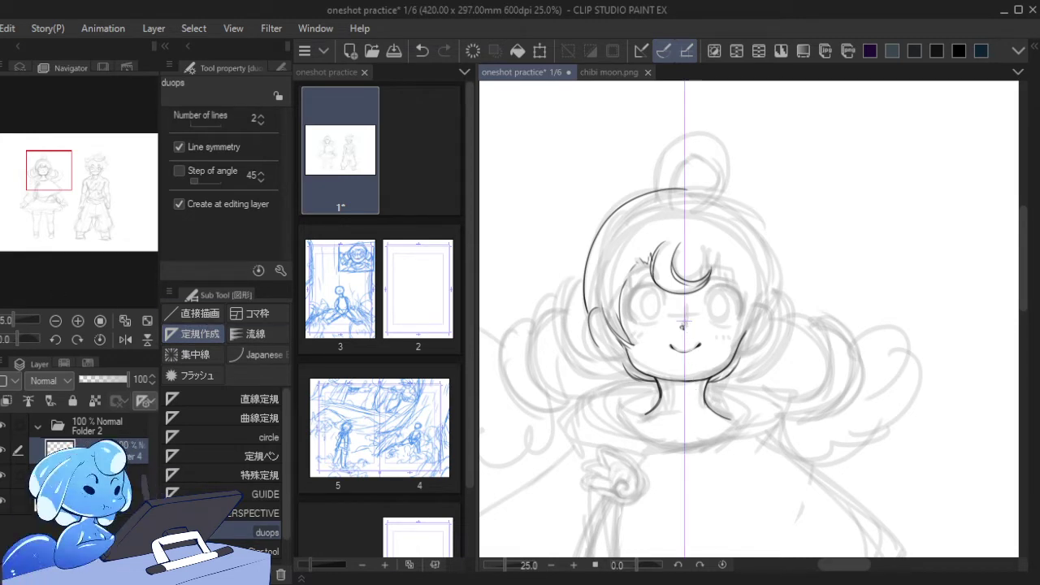
# - Ink the thick outer edges of both eyes with mirrored pen strokes, raising the brush size to 17
pyautogui.press('p')
pyautogui.moveTo(665, 303)
pyautogui.mouseDown()
pyautogui.moveTo(659, 287)
pyautogui.moveTo(629, 291)
pyautogui.moveTo(635, 323)
pyautogui.moveTo(629, 293)
pyautogui.moveTo(661, 287)
pyautogui.moveTo(664, 295)
pyautogui.moveTo(631, 318)
pyautogui.moveTo(638, 323)
pyautogui.moveTo(636, 284)
pyautogui.moveTo(630, 319)
pyautogui.moveTo(625, 299)
pyautogui.moveTo(634, 322)
pyautogui.mouseUp()
pyautogui.hotkey('ctrl', 'z')
pyautogui.hotkey('ctrl', 'z')
pyautogui.press(']')
pyautogui.hotkey('ctrl', 'z')
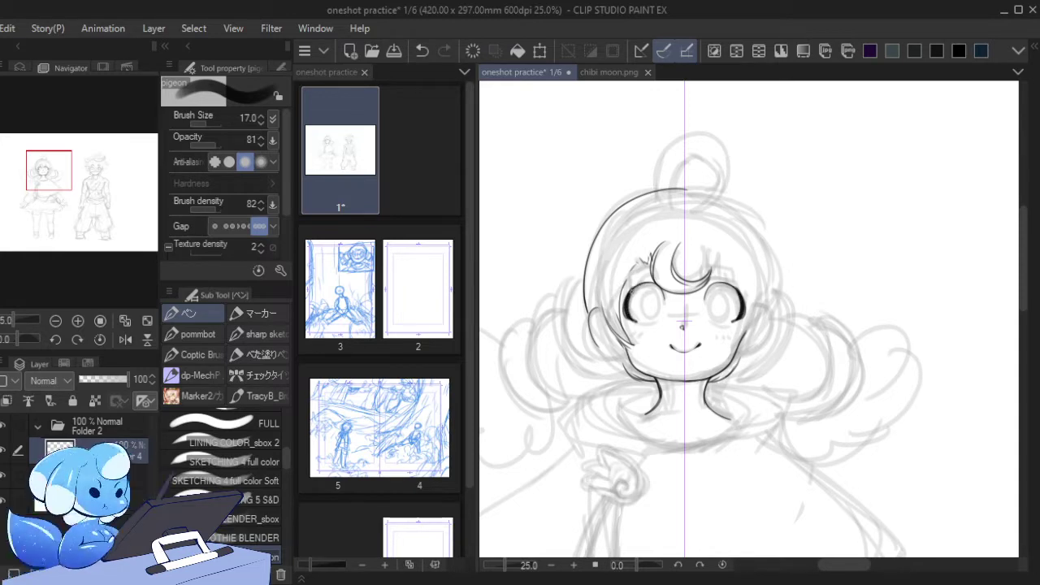
# - Ink the curved upper eyelids of both eyes down to the outer corners, reducing the pen size to 12
pyautogui.moveTo(652, 282)
pyautogui.mouseDown()
pyautogui.moveTo(632, 290)
pyautogui.moveTo(650, 280)
pyautogui.moveTo(630, 322)
pyautogui.mouseUp()
pyautogui.hotkey('ctrl', 'z')
pyautogui.hotkey('ctrl', 'z')
pyautogui.press('[')
pyautogui.press('[')
pyautogui.hotkey('ctrl', 'z')
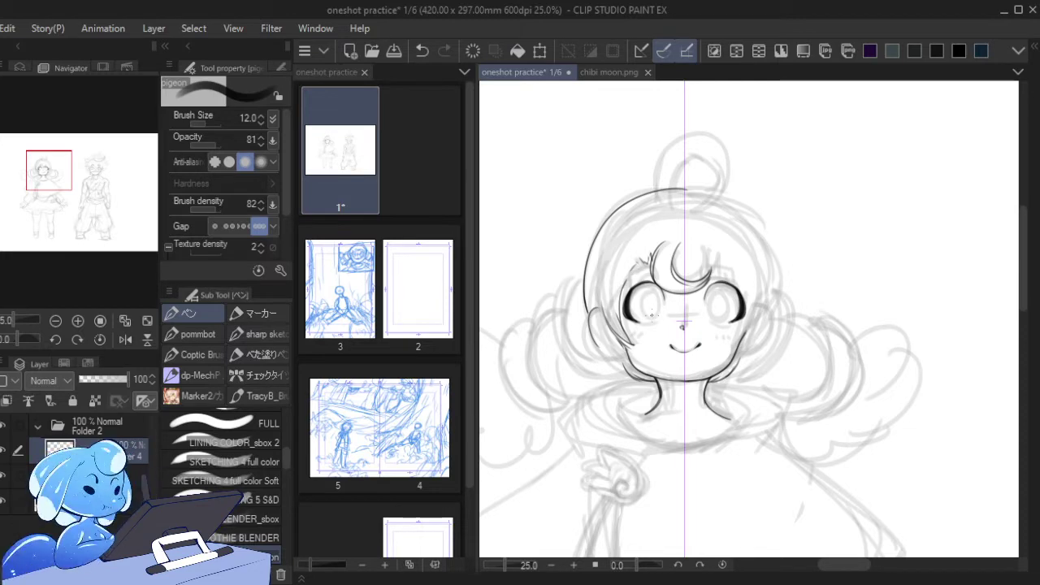
# - Compare the eye line art with and without the latest strokes by undoing and redoing them
pyautogui.hotkey('ctrl', 'z')
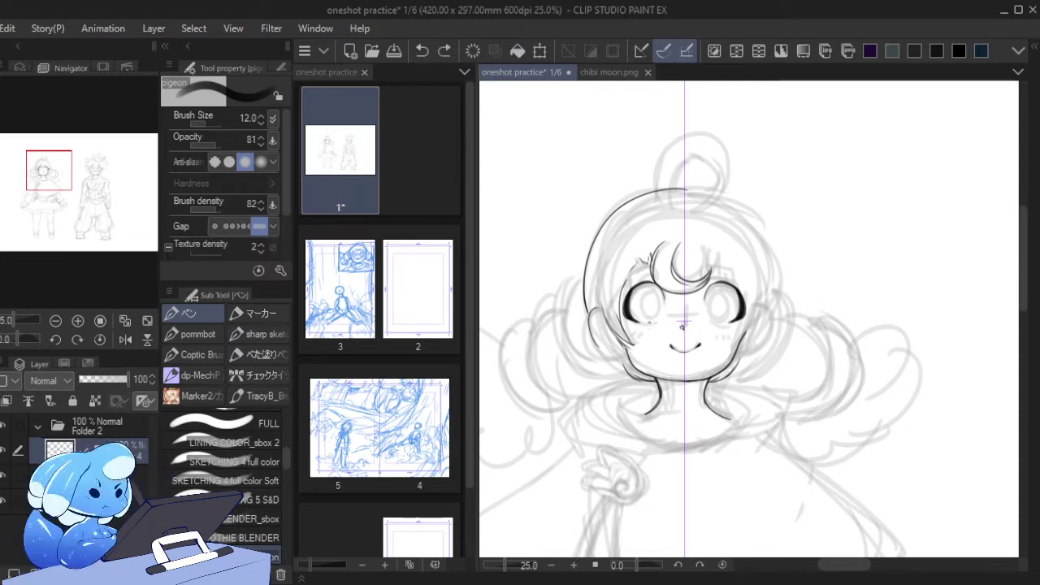
pyautogui.hotkey('ctrl', 'y')
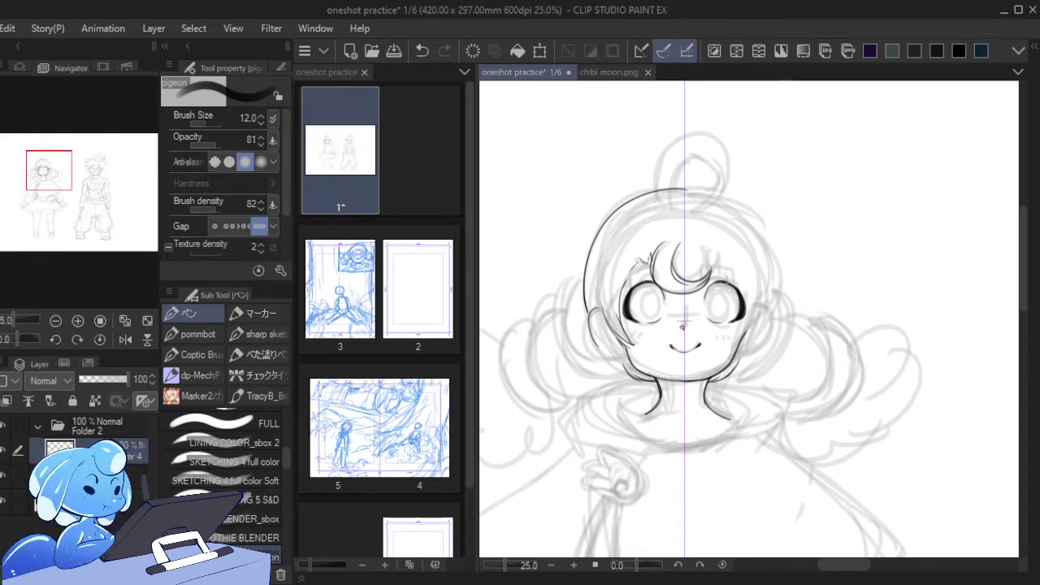
pyautogui.hotkey('ctrl', 'z')
pyautogui.hotkey('ctrl', 'y')
pyautogui.hotkey('ctrl', 'z')
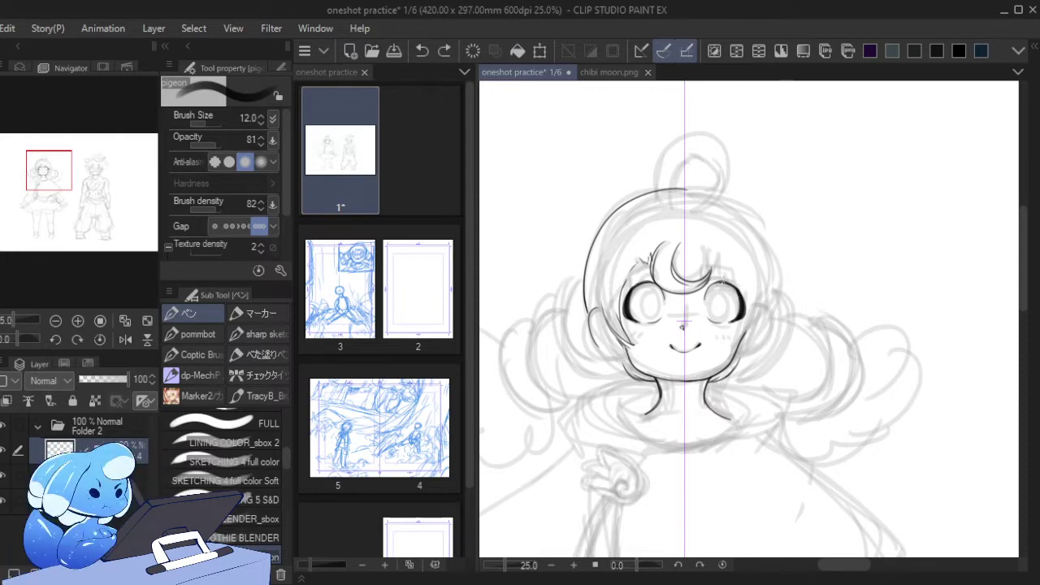
pyautogui.hotkey('ctrl', 'y')
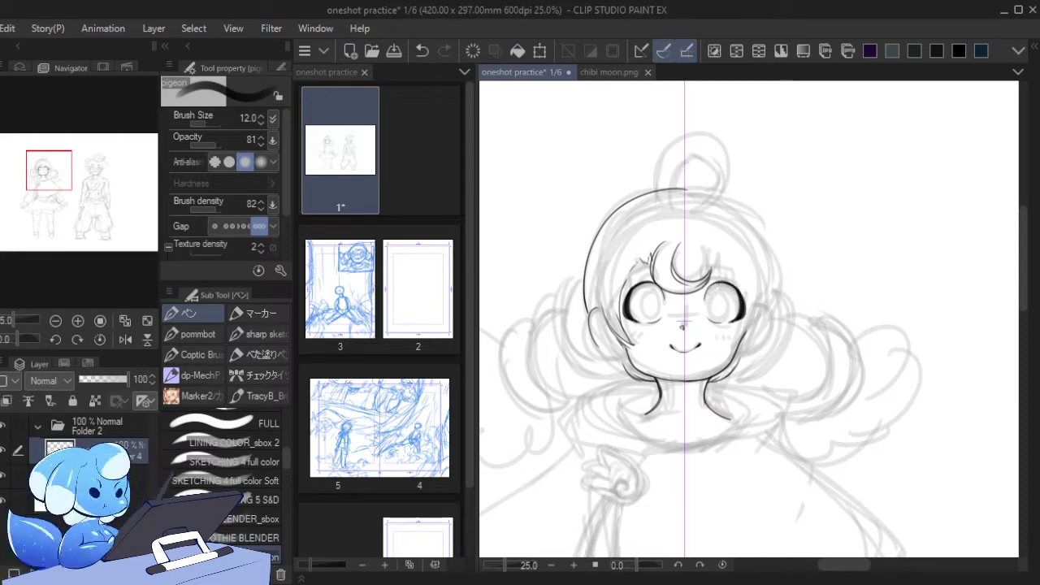
pyautogui.hotkey('ctrl', 'z')
pyautogui.press('e')
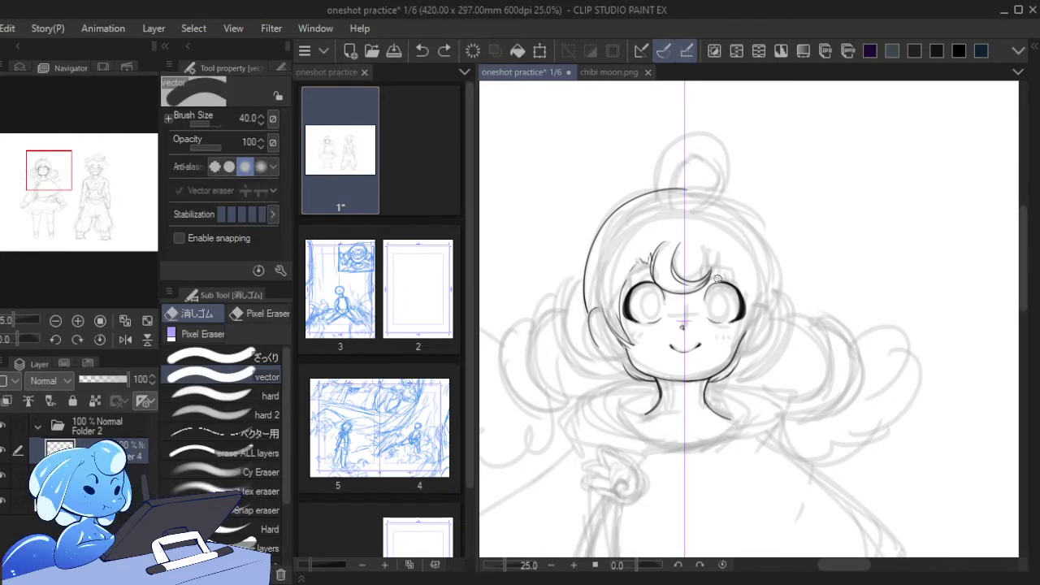
pyautogui.hotkey('ctrl', 'y')
pyautogui.hotkey('ctrl', 'z')
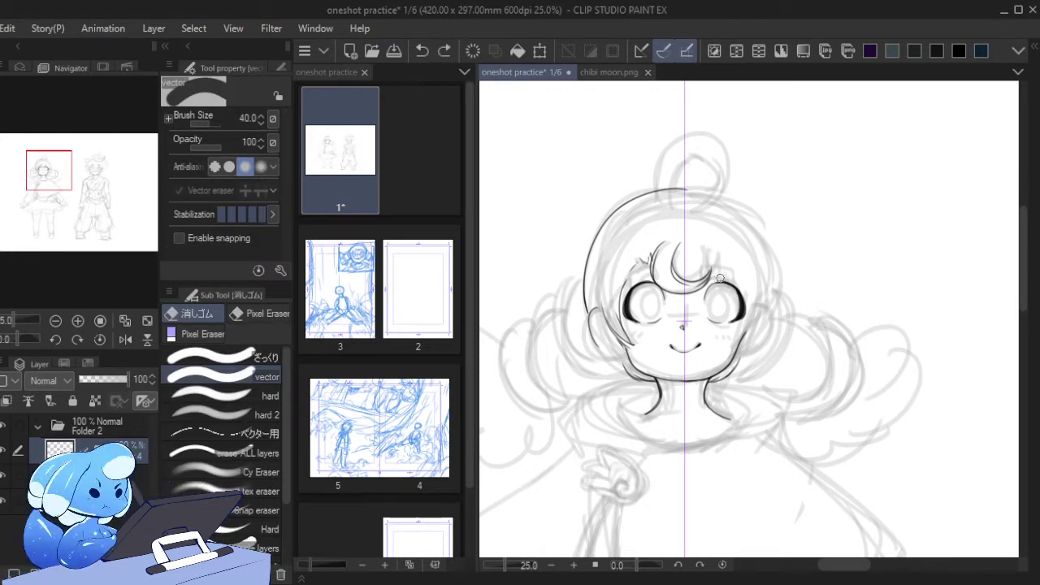
pyautogui.hotkey('ctrl', 'y')
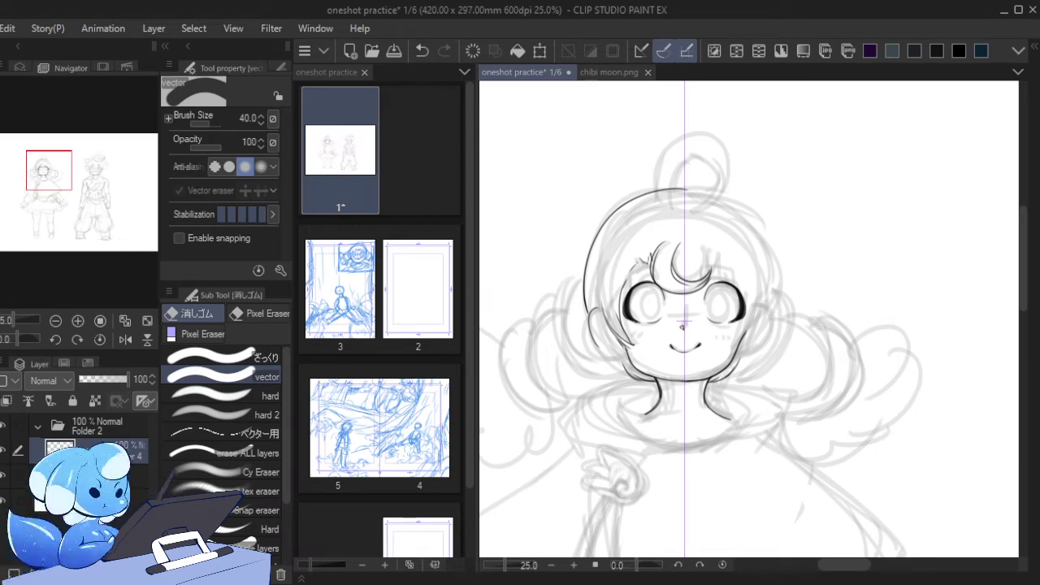
pyautogui.press('p')
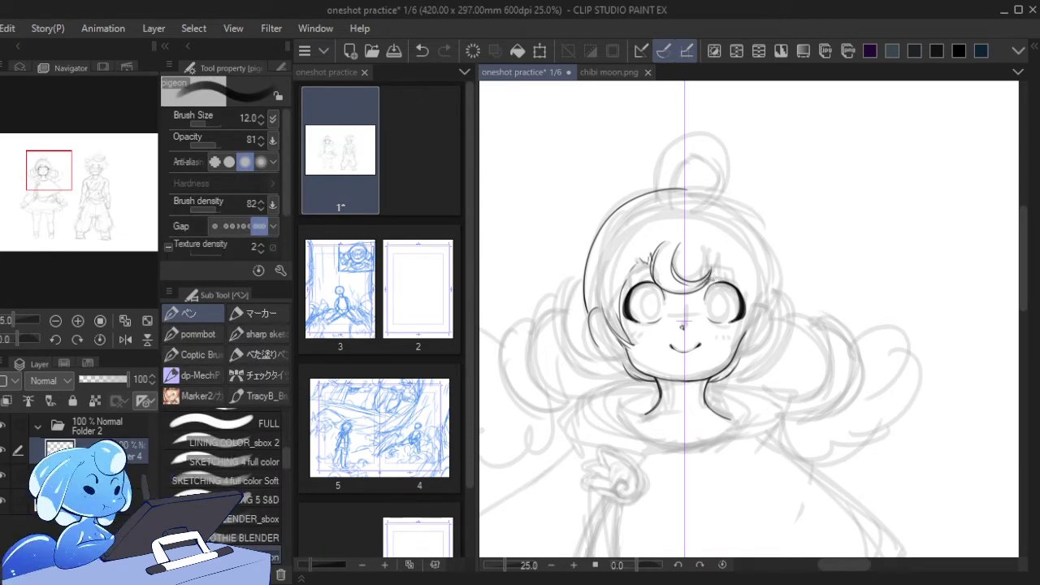
# - Ink the mirrored eyebrows above both eyes, undoing and redrawing strokes until their outlines follow the sketch
pyautogui.hotkey('ctrl', 'z')
pyautogui.moveTo(652, 258); pyautogui.dragTo(665, 288)
pyautogui.hotkey('ctrl', 'z')
pyautogui.moveTo(626, 269)
pyautogui.mouseDown()
pyautogui.moveTo(627, 281)
pyautogui.moveTo(655, 273)
pyautogui.mouseUp()
pyautogui.hotkey('ctrl', 'z')
pyautogui.hotkey('ctrl', 'z')
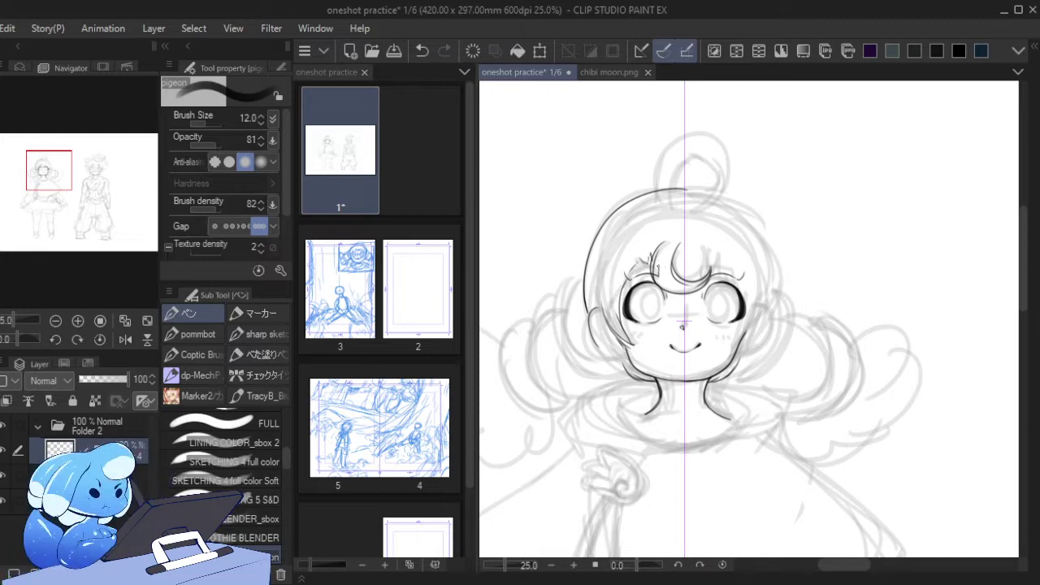
pyautogui.moveTo(647, 262); pyautogui.dragTo(623, 271)
# - Reduce the vector eraser to size 12 and clean up stray line bits around the eyebrows and the curled bang
pyautogui.press('e')
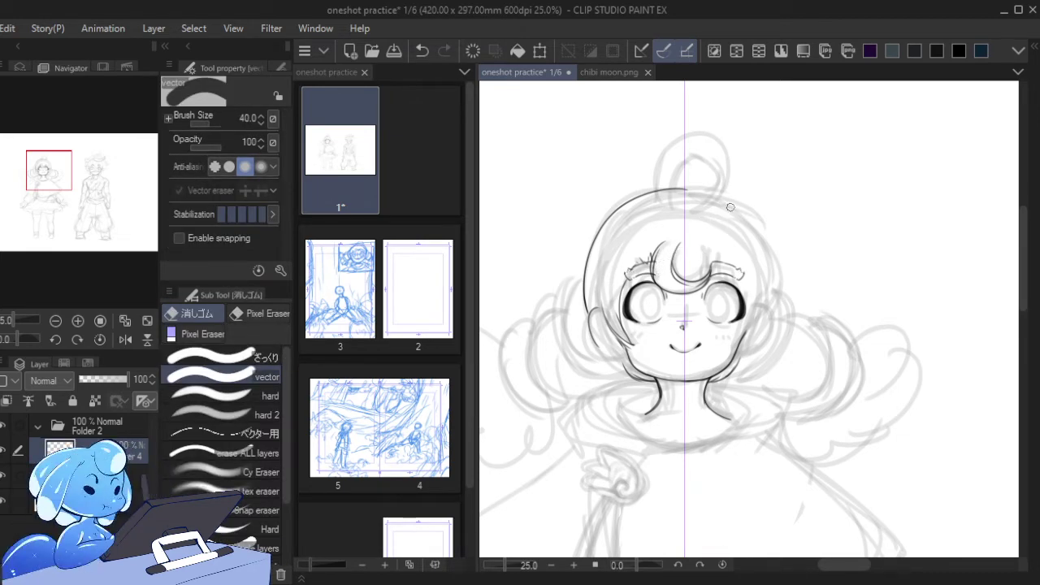
pyautogui.hotkey('ctrl', 'z')
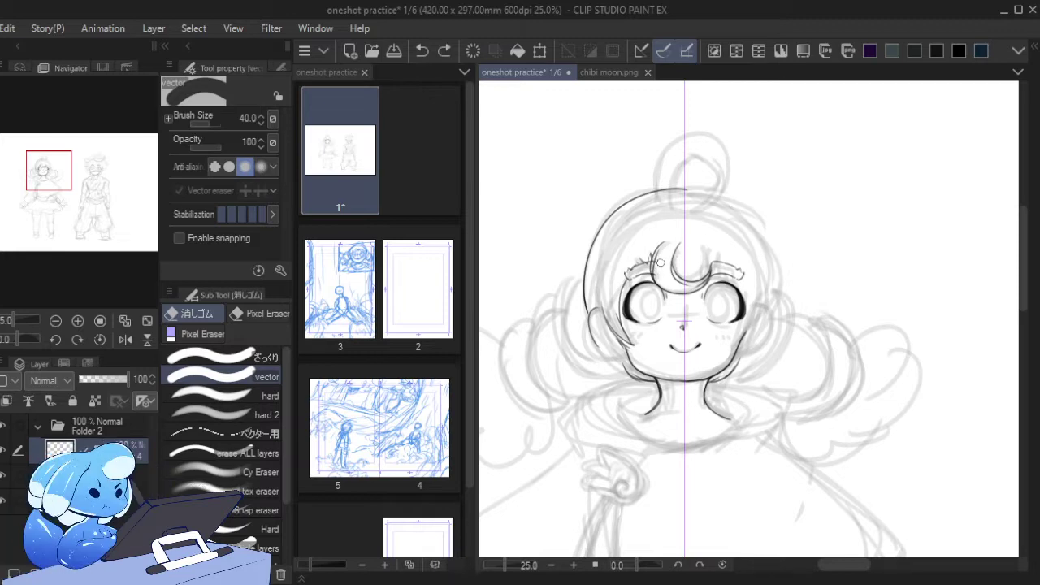
pyautogui.hotkey('ctrl', 'y')
pyautogui.press('[')
pyautogui.press('[')
pyautogui.press('[')
pyautogui.press('[')
pyautogui.press('[')
pyautogui.press('[')
pyautogui.press('[')
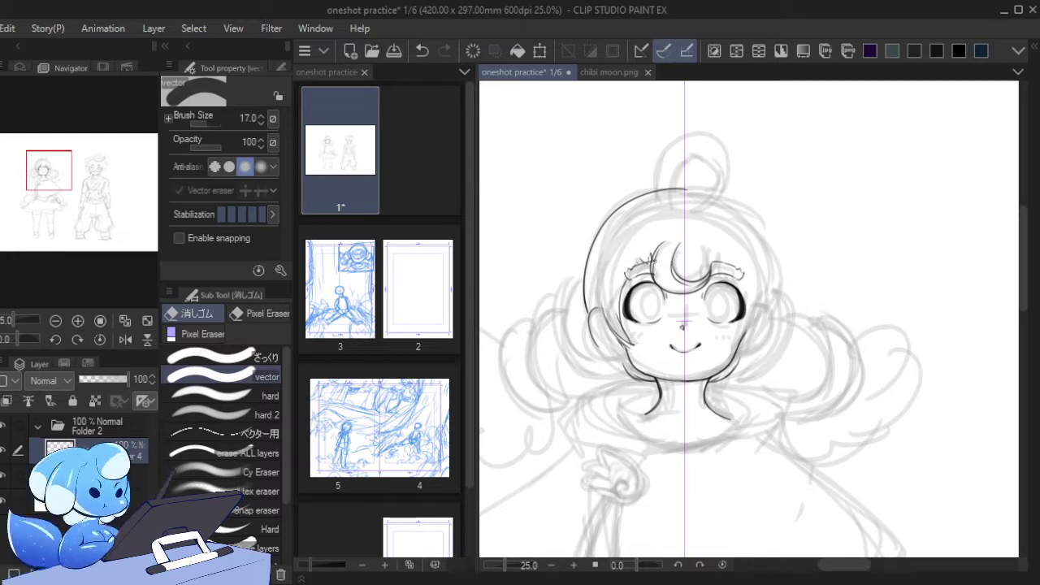
pyautogui.press(']')
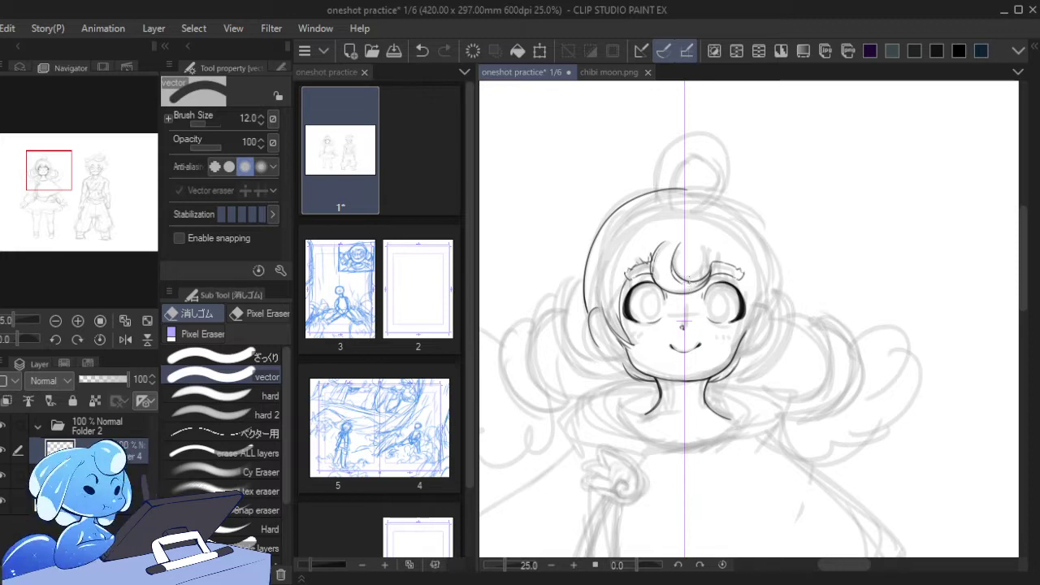
pyautogui.hotkey('ctrl', 'z')
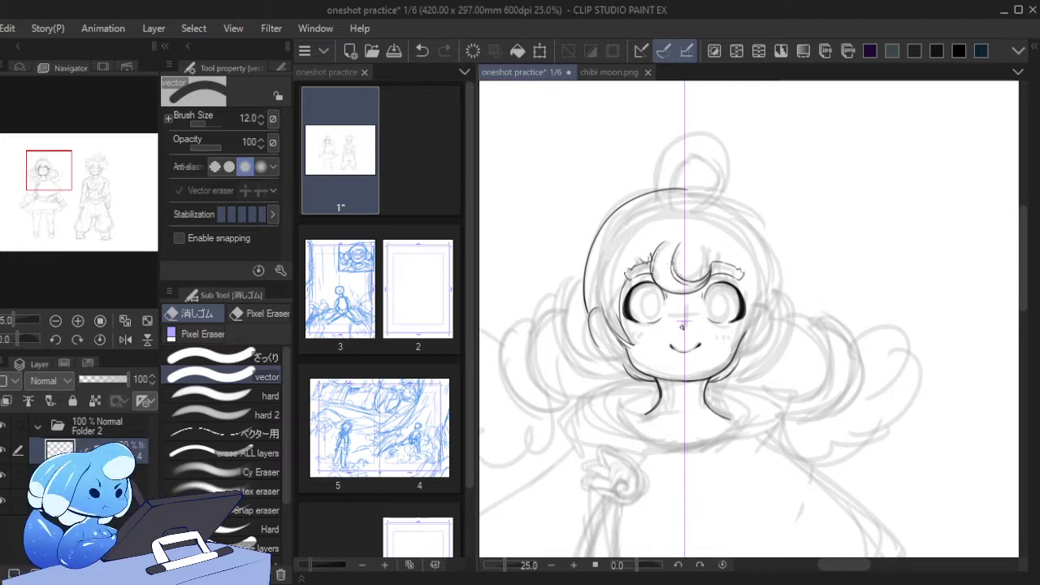
pyautogui.moveTo(686, 282); pyautogui.dragTo(683, 283)
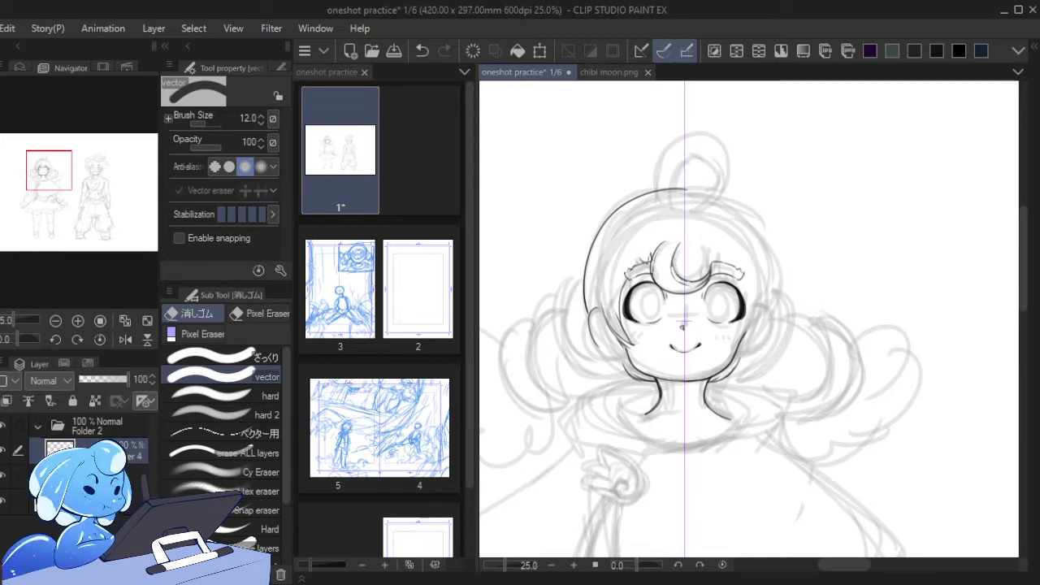
# - Ink mirrored oval irises inside both eyes and short blush marks on the cheeks below them
pyautogui.press('p')
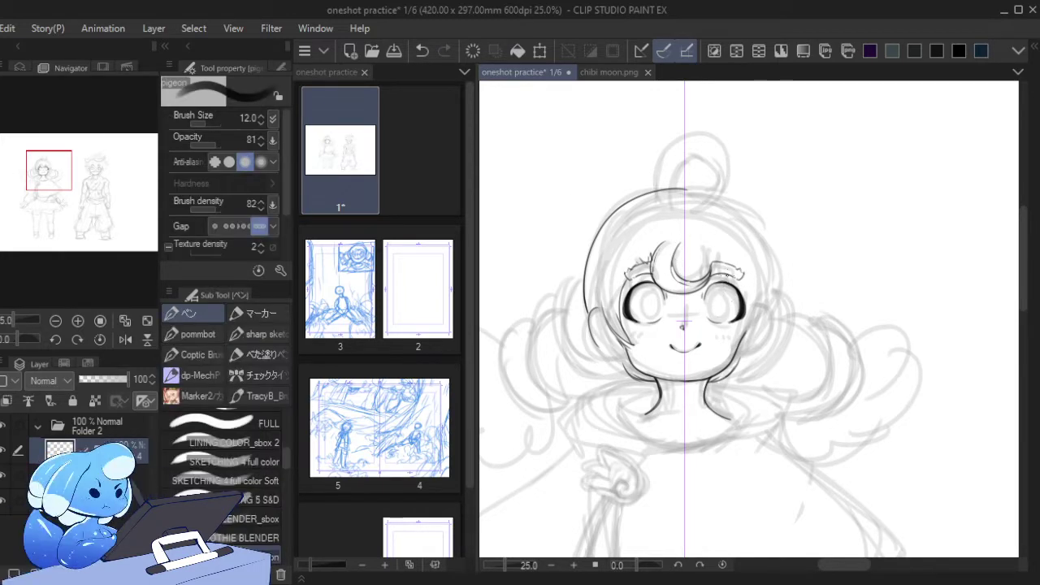
pyautogui.hotkey('ctrl', 'z')
pyautogui.moveTo(716, 290)
pyautogui.mouseDown()
pyautogui.moveTo(710, 315)
pyautogui.moveTo(729, 302)
pyautogui.moveTo(712, 293)
pyautogui.moveTo(722, 317)
pyautogui.moveTo(727, 304)
pyautogui.mouseUp()
pyautogui.hotkey('ctrl', 'z')
pyautogui.hotkey('ctrl', 'z')
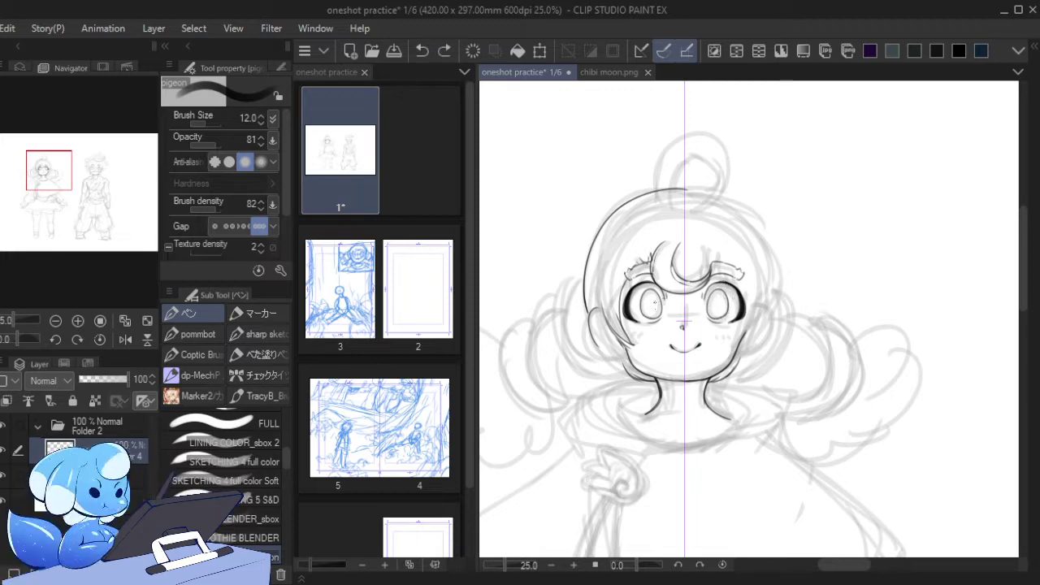
pyautogui.moveTo(642, 311)
pyautogui.mouseDown()
pyautogui.moveTo(659, 313)
pyautogui.moveTo(642, 310)
pyautogui.mouseUp()
pyautogui.hotkey('ctrl', 'z')
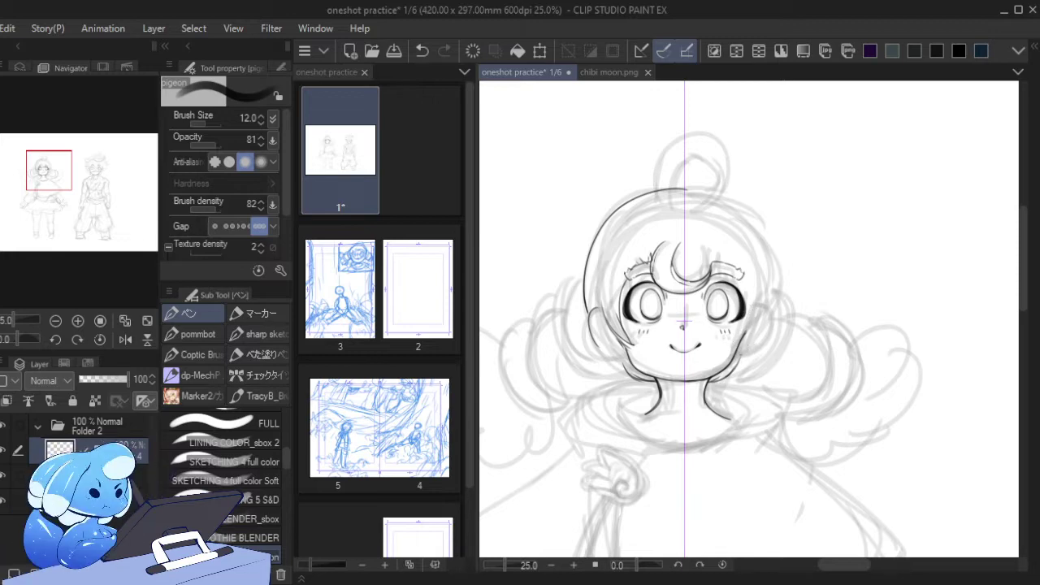
# - Try a mirrored curve beside the cheeks and a shadow curve across the neck below the chin
pyautogui.moveTo(741, 354); pyautogui.dragTo(770, 313)
pyautogui.hotkey('ctrl', 'z')
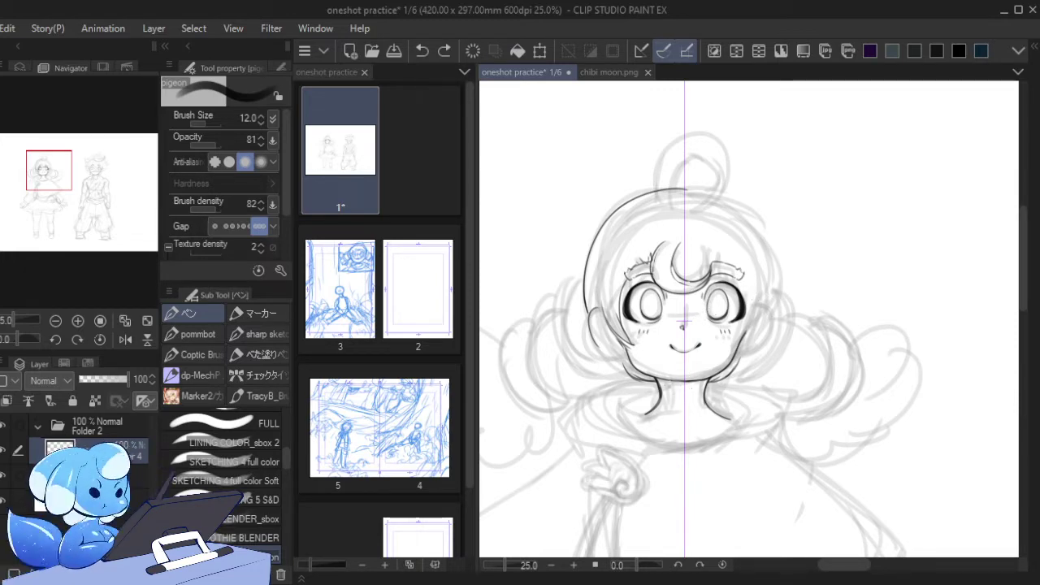
pyautogui.moveTo(660, 388); pyautogui.dragTo(686, 400)
pyautogui.hotkey('ctrl', 'z')
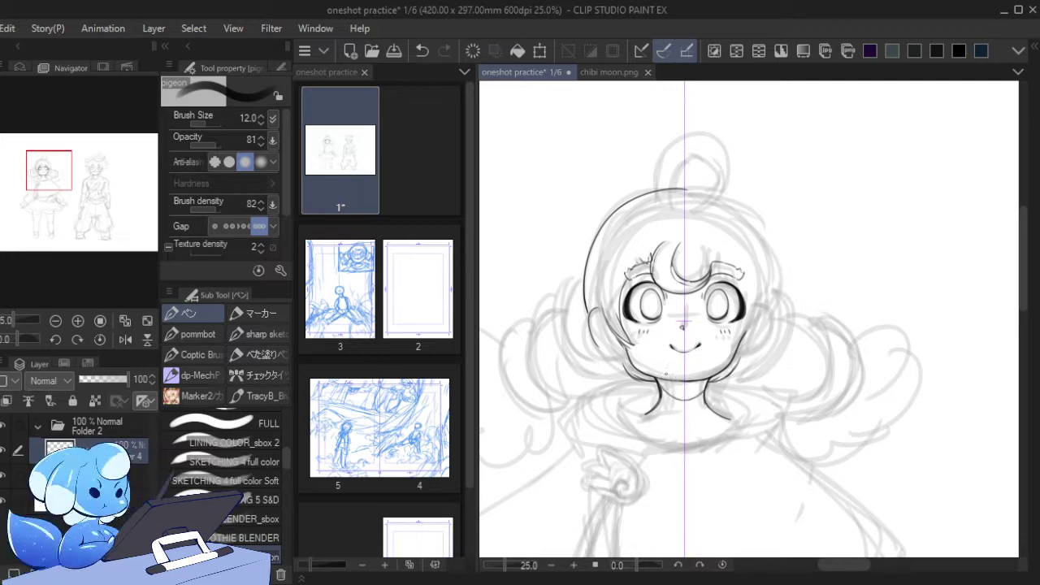
pyautogui.hotkey('ctrl', 'z')
# - Thicken the chin line along the bottom of the face with mirrored strokes
pyautogui.moveTo(650, 376)
pyautogui.mouseDown()
pyautogui.moveTo(713, 382)
pyautogui.moveTo(685, 383)
pyautogui.mouseUp()
pyautogui.hotkey('ctrl', 'z')
pyautogui.hotkey('ctrl', 'z')
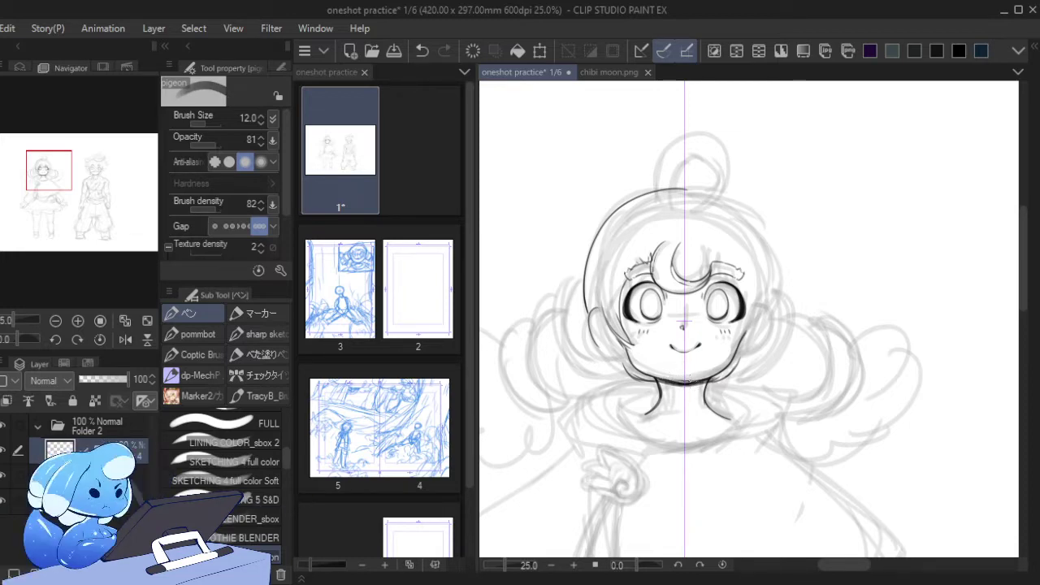
pyautogui.hotkey('ctrl', 'z')
pyautogui.moveTo(664, 381); pyautogui.dragTo(690, 382)
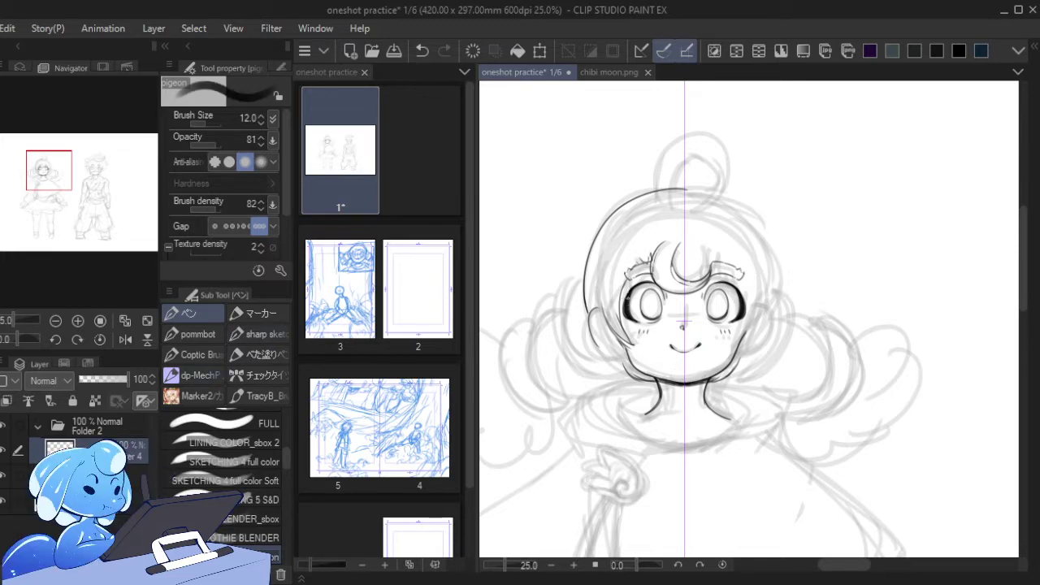
# - Ink small mirrored eyelashes at the outer corners of both eyes and try pupil details inside the irises
pyautogui.moveTo(632, 284); pyautogui.dragTo(622, 290)
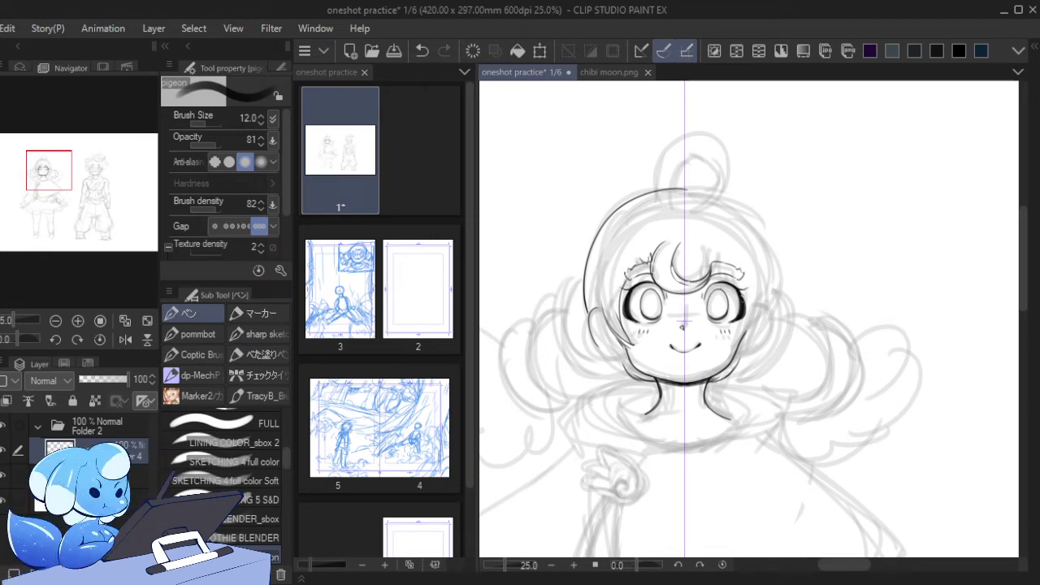
pyautogui.moveTo(741, 294); pyautogui.dragTo(752, 298)
pyautogui.hotkey('ctrl', 'z')
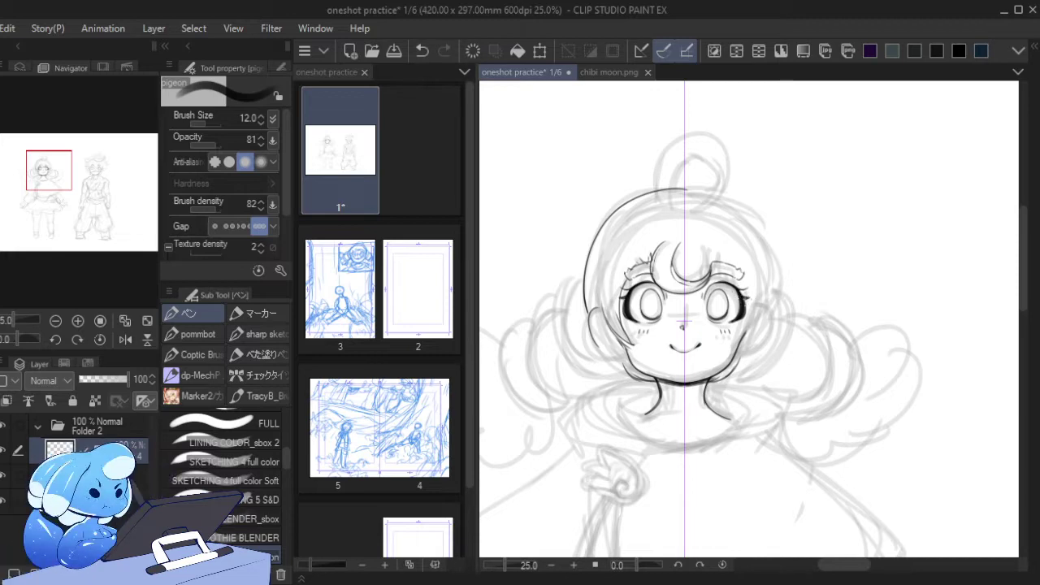
pyautogui.hotkey('ctrl', 'z')
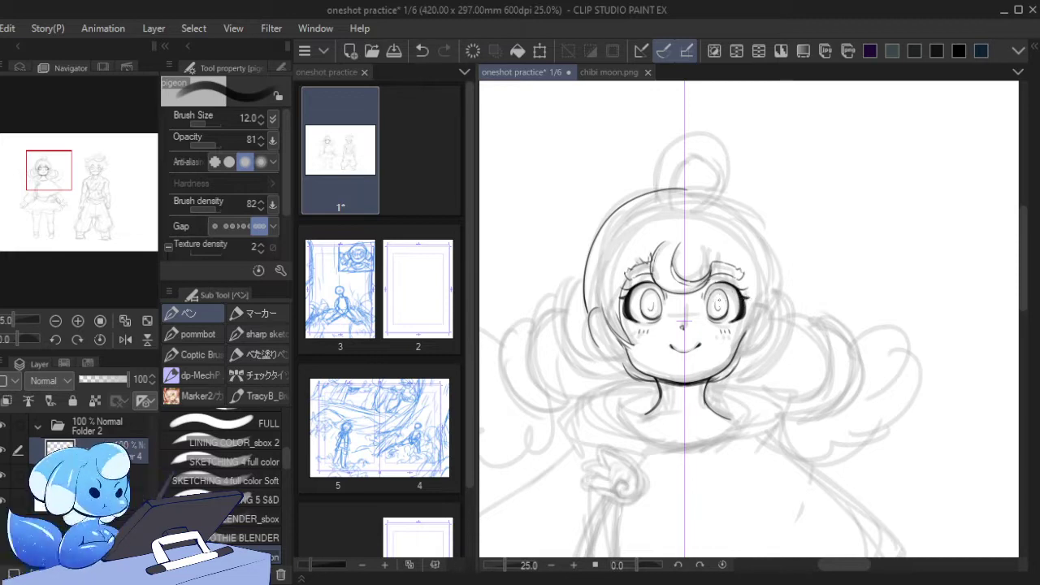
pyautogui.moveTo(715, 296); pyautogui.dragTo(719, 302)
pyautogui.hotkey('ctrl', 'z')
# - Turn off the symmetry ruler and ink the right outline of the hair from the crown down past the ear
pyautogui.click(143, 403)
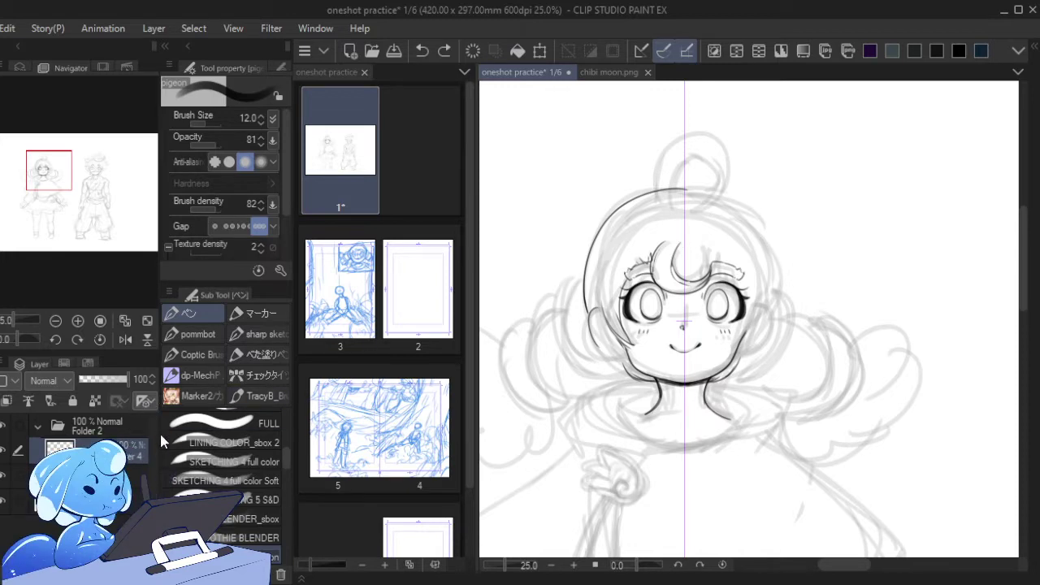
pyautogui.click(151, 453)
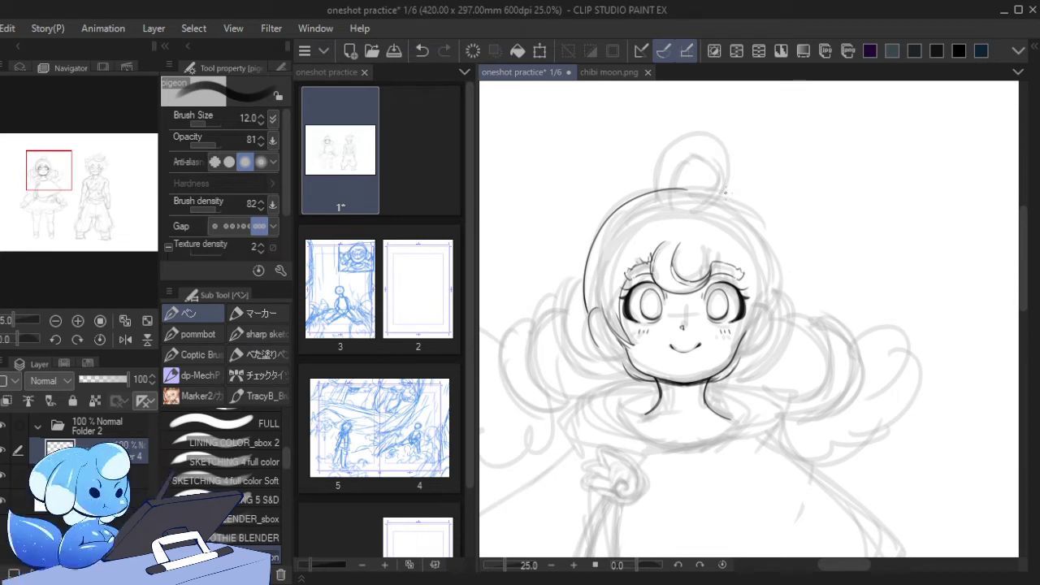
pyautogui.moveTo(695, 189)
pyautogui.mouseDown()
pyautogui.moveTo(722, 190)
pyautogui.moveTo(784, 289)
pyautogui.moveTo(768, 322)
pyautogui.moveTo(784, 266)
pyautogui.mouseUp()
pyautogui.hotkey('ctrl', 'z')
pyautogui.hotkey('ctrl', 'z')
pyautogui.hotkey('ctrl', 'z')
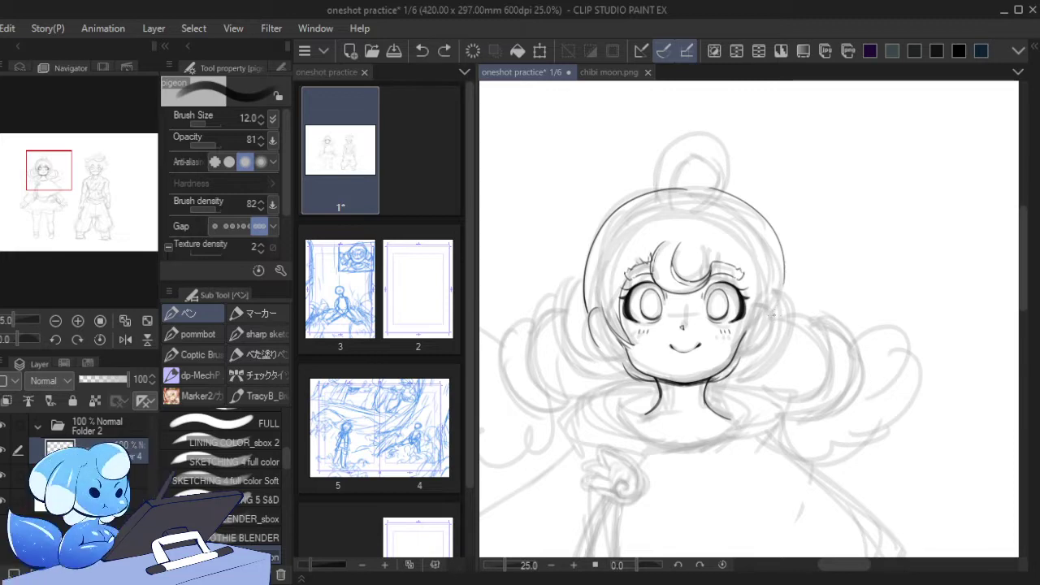
pyautogui.moveTo(772, 317); pyautogui.dragTo(785, 276)
pyautogui.hotkey('ctrl', 'z')
pyautogui.moveTo(772, 315); pyautogui.dragTo(787, 271)
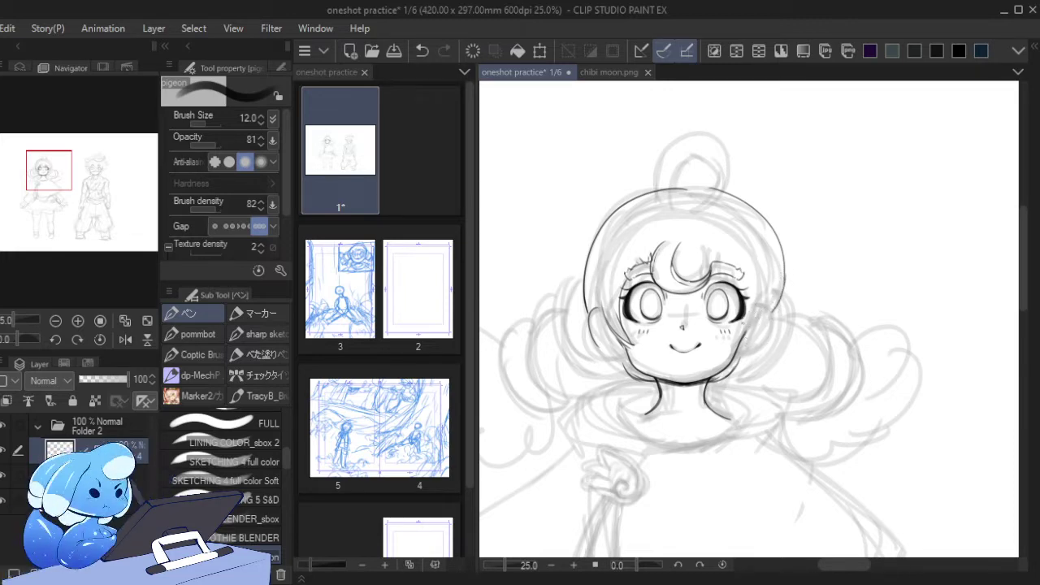
# - Ink the side lock of hair beside the right eye, tapering down onto the cheek
pyautogui.moveTo(745, 313)
pyautogui.mouseDown()
pyautogui.moveTo(723, 345)
pyautogui.moveTo(750, 330)
pyautogui.moveTo(768, 294)
pyautogui.moveTo(749, 332)
pyautogui.mouseUp()
pyautogui.hotkey('ctrl', 'z')
pyautogui.moveTo(750, 333); pyautogui.dragTo(741, 336)
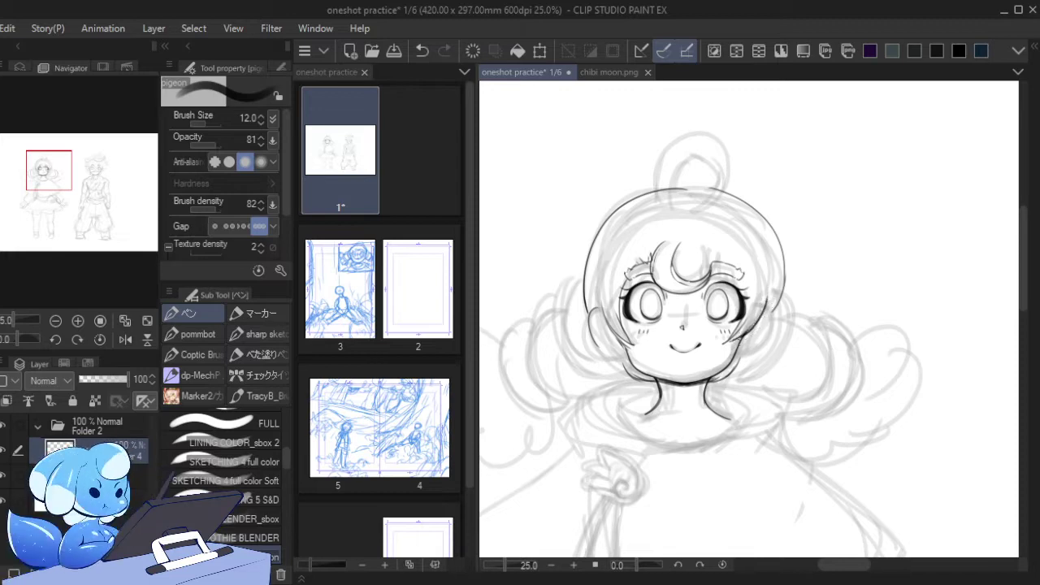
# - Ink small hair strands beside both ears with the brush size set to 10
pyautogui.press('[')
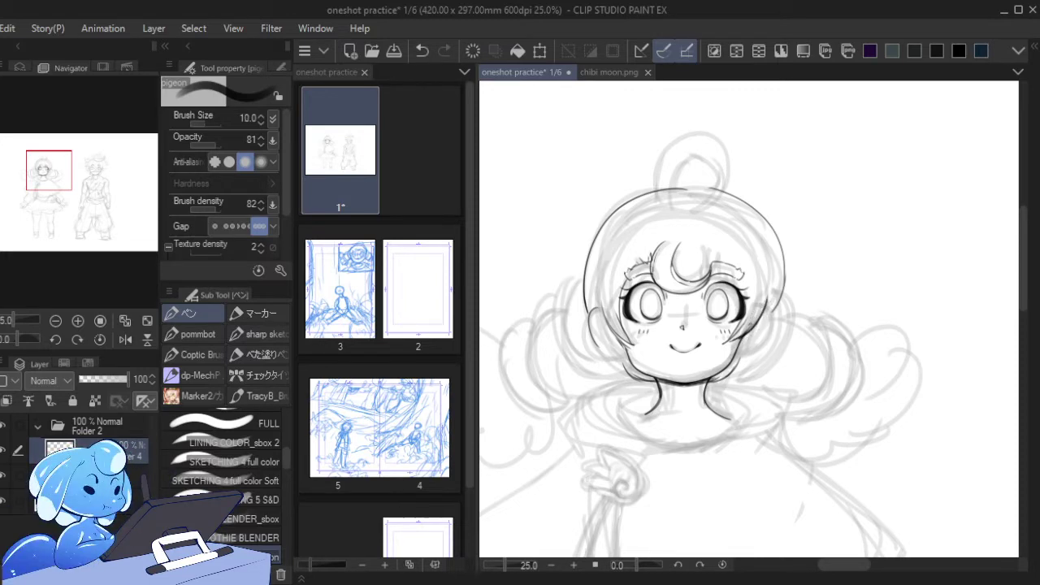
pyautogui.moveTo(748, 332)
pyautogui.mouseDown()
pyautogui.moveTo(758, 309)
pyautogui.moveTo(741, 325)
pyautogui.mouseUp()
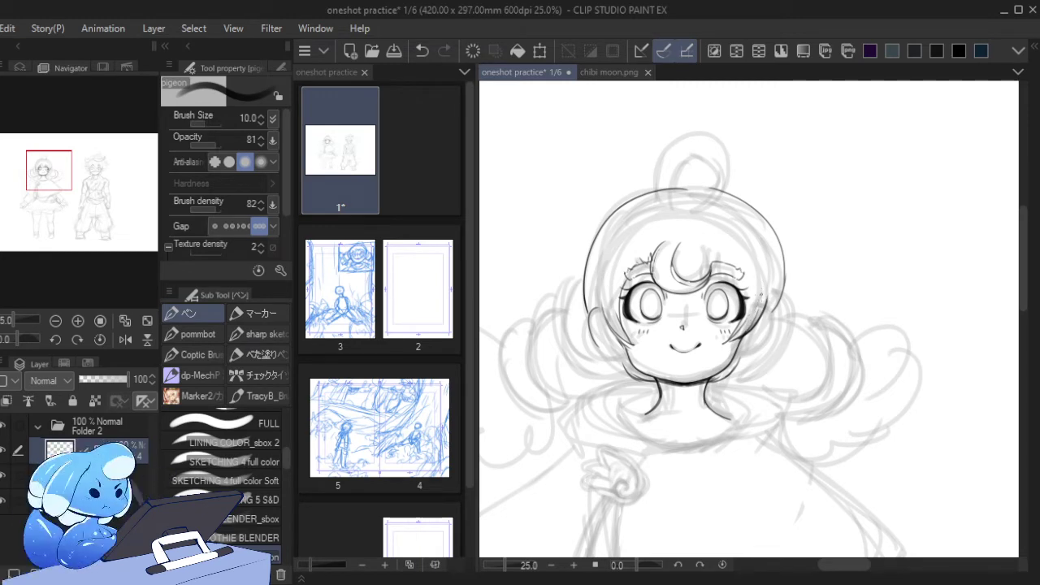
pyautogui.moveTo(764, 286); pyautogui.dragTo(757, 305)
pyautogui.moveTo(609, 305)
pyautogui.mouseDown()
pyautogui.moveTo(601, 328)
pyautogui.moveTo(600, 309)
pyautogui.moveTo(595, 317)
pyautogui.mouseUp()
pyautogui.moveTo(606, 312); pyautogui.dragTo(605, 328)
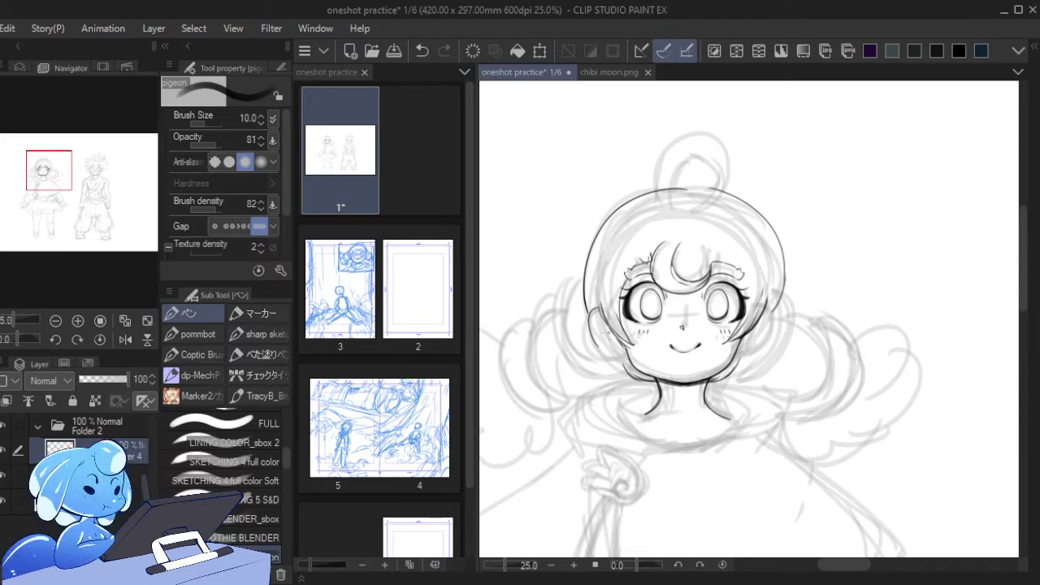
pyautogui.moveTo(597, 302); pyautogui.dragTo(589, 315)
pyautogui.hotkey('ctrl', 'z')
# - Thicken the right hair outline where it curves in above the ear, using brush size 15
pyautogui.press('[')
pyautogui.press('[')
pyautogui.press(']')
pyautogui.press(']')
pyautogui.press(']')
pyautogui.press(']')
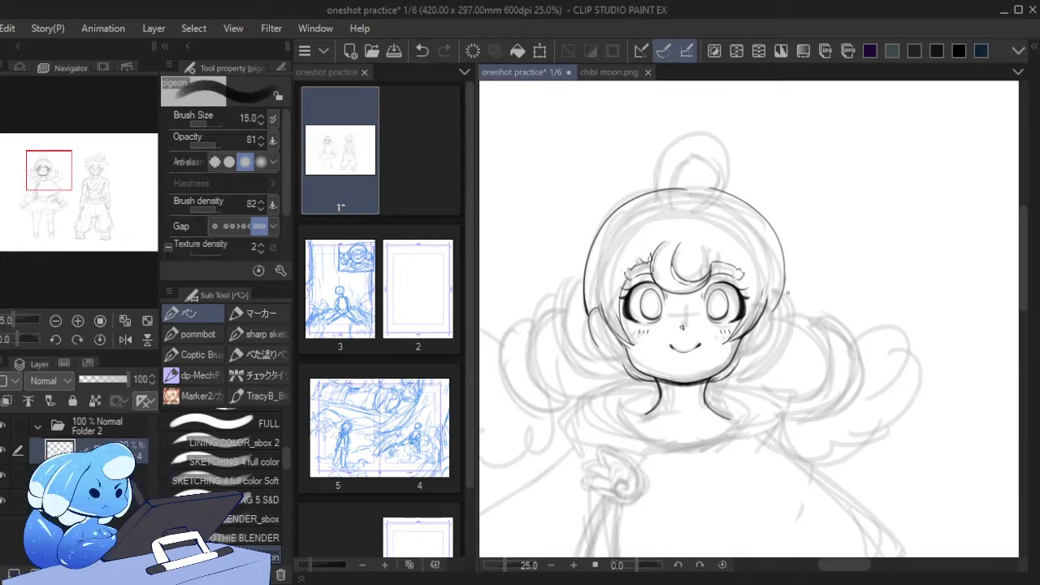
pyautogui.moveTo(779, 306)
pyautogui.mouseDown()
pyautogui.moveTo(772, 317)
pyautogui.moveTo(783, 253)
pyautogui.moveTo(784, 288)
pyautogui.mouseUp()
pyautogui.hotkey('ctrl', 'z')
pyautogui.hotkey('ctrl', 'z')
pyautogui.hotkey('ctrl', 'z')
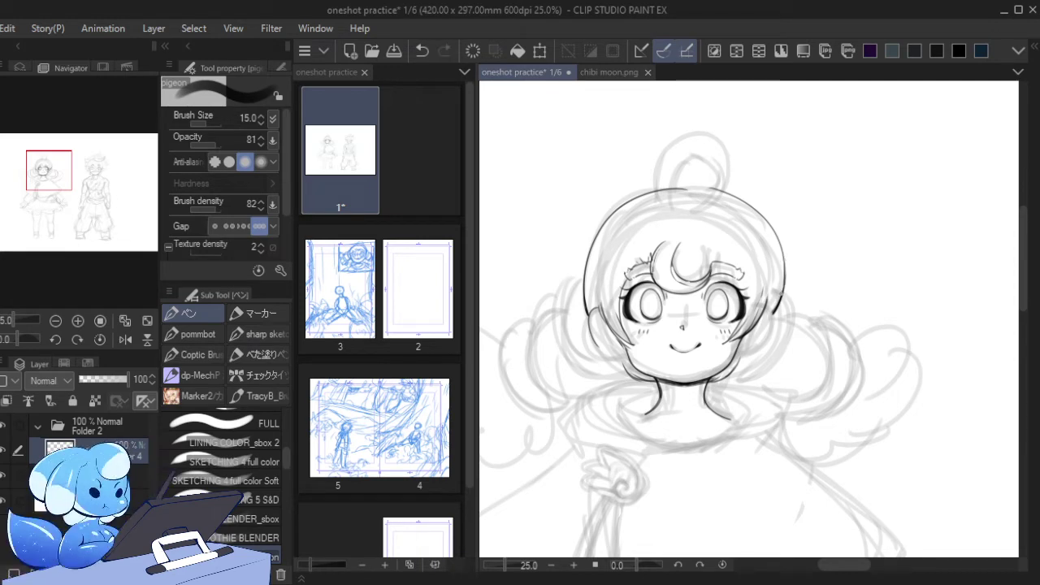
pyautogui.press('e')
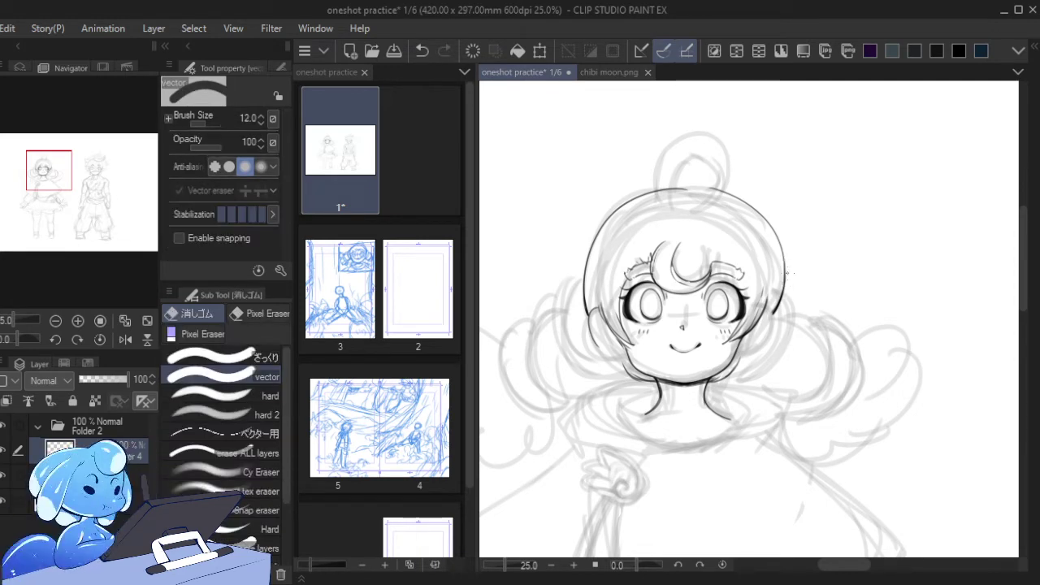
pyautogui.moveTo(787, 267); pyautogui.dragTo(784, 289)
pyautogui.hotkey('ctrl', 'z')
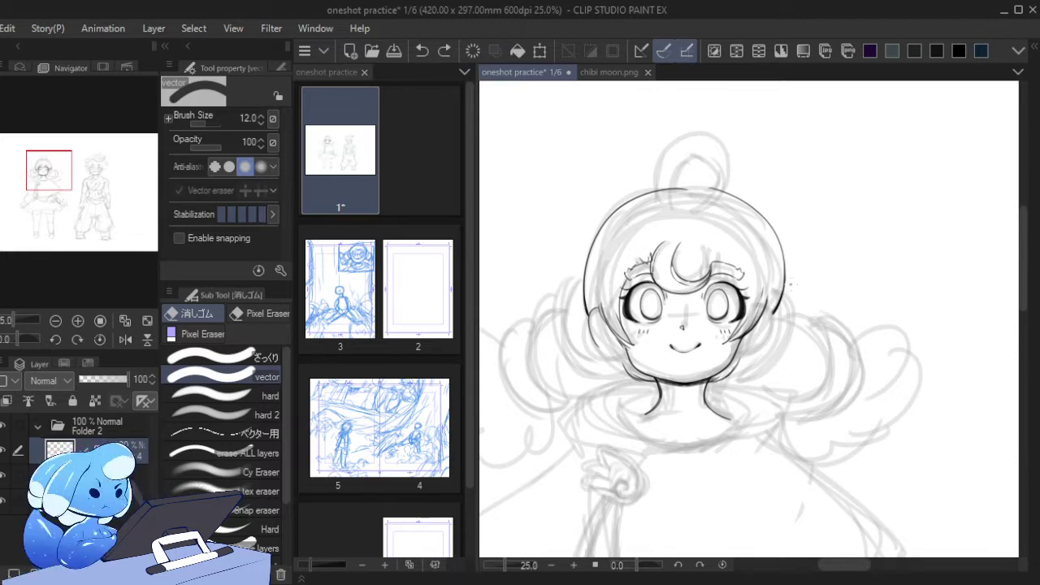
pyautogui.press('p')
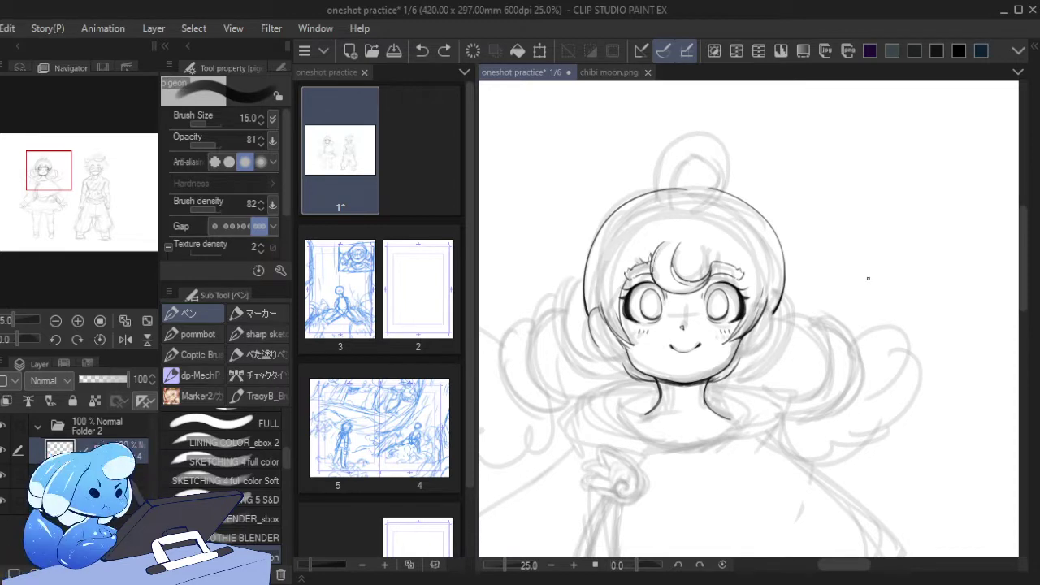
pyautogui.moveTo(868, 279); pyautogui.dragTo(751, 445)
pyautogui.moveTo(894, 332); pyautogui.dragTo(813, 463)
pyautogui.hotkey('ctrl', 'z')
pyautogui.hotkey('ctrl', 'z')
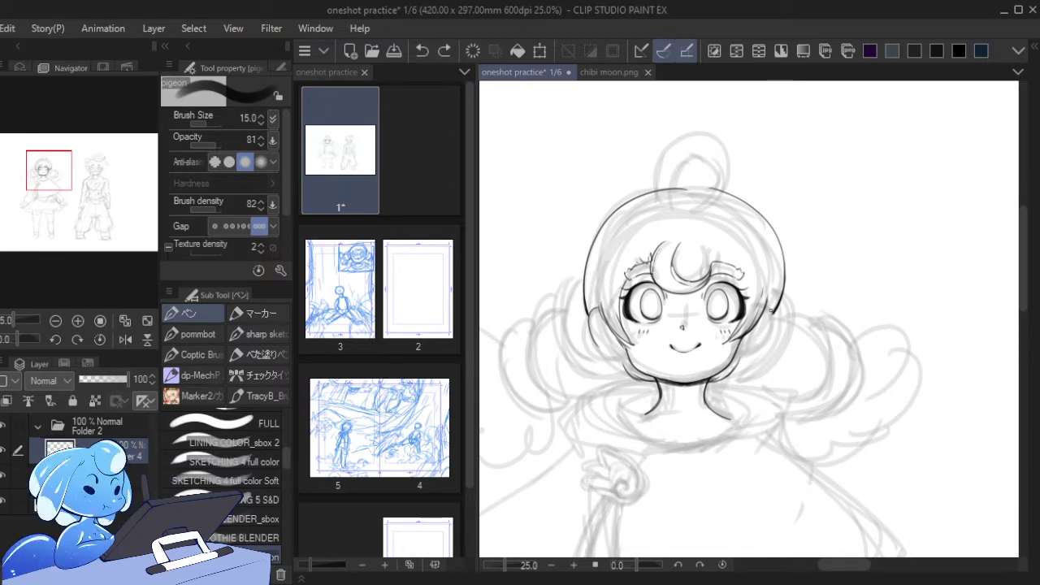
# - Ink the outline of the right ear below the hair with the brush size set to 10
pyautogui.press('[')
pyautogui.press('[')
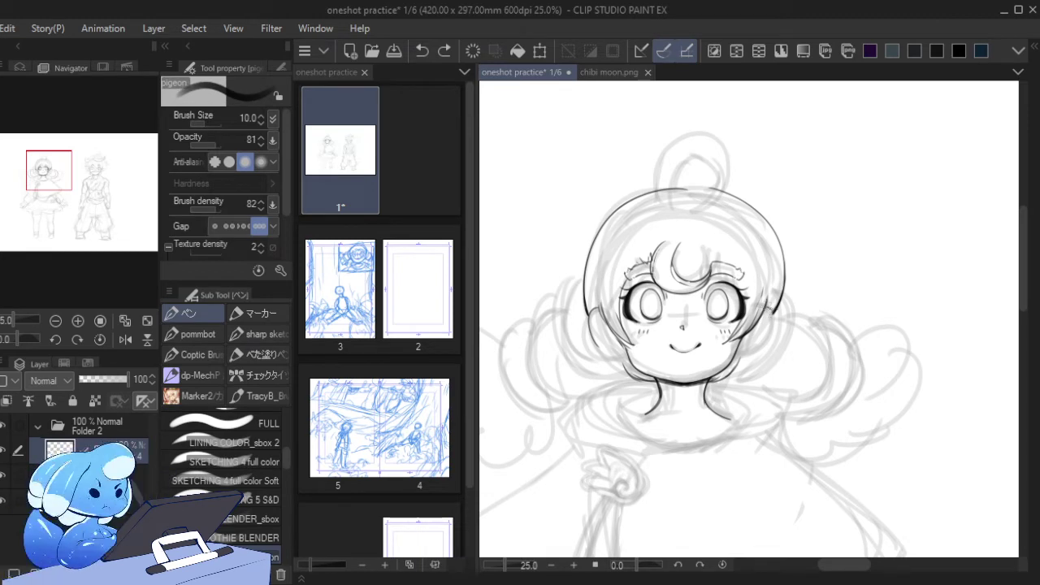
pyautogui.moveTo(770, 309)
pyautogui.mouseDown()
pyautogui.moveTo(757, 347)
pyautogui.moveTo(766, 343)
pyautogui.moveTo(736, 348)
pyautogui.moveTo(770, 333)
pyautogui.moveTo(747, 351)
pyautogui.moveTo(753, 335)
pyautogui.mouseUp()
pyautogui.hotkey('ctrl', 'z')
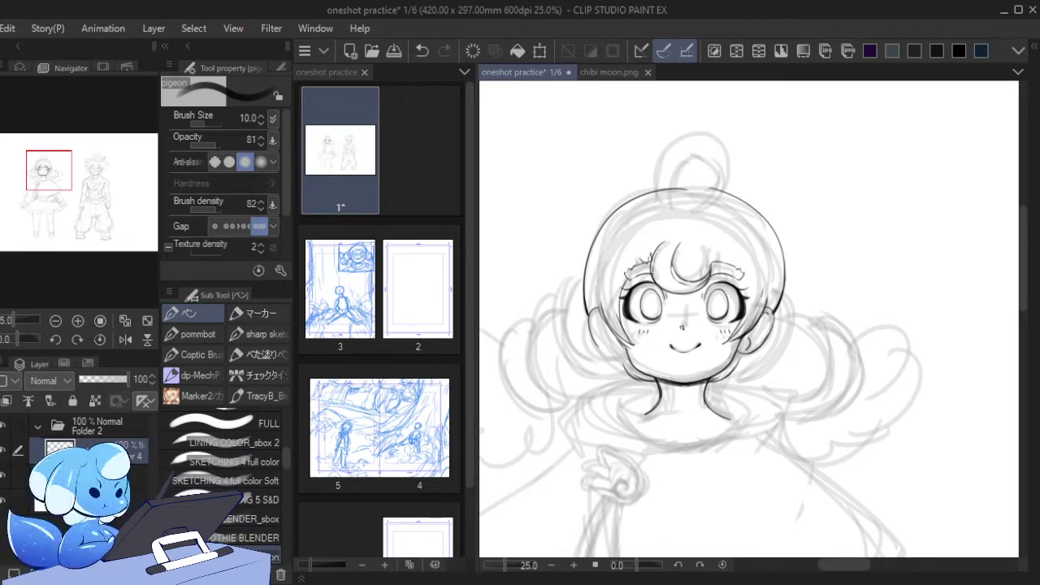
pyautogui.moveTo(765, 329)
pyautogui.mouseDown()
pyautogui.moveTo(746, 354)
pyautogui.moveTo(751, 330)
pyautogui.mouseUp()
pyautogui.hotkey('ctrl', 'z')
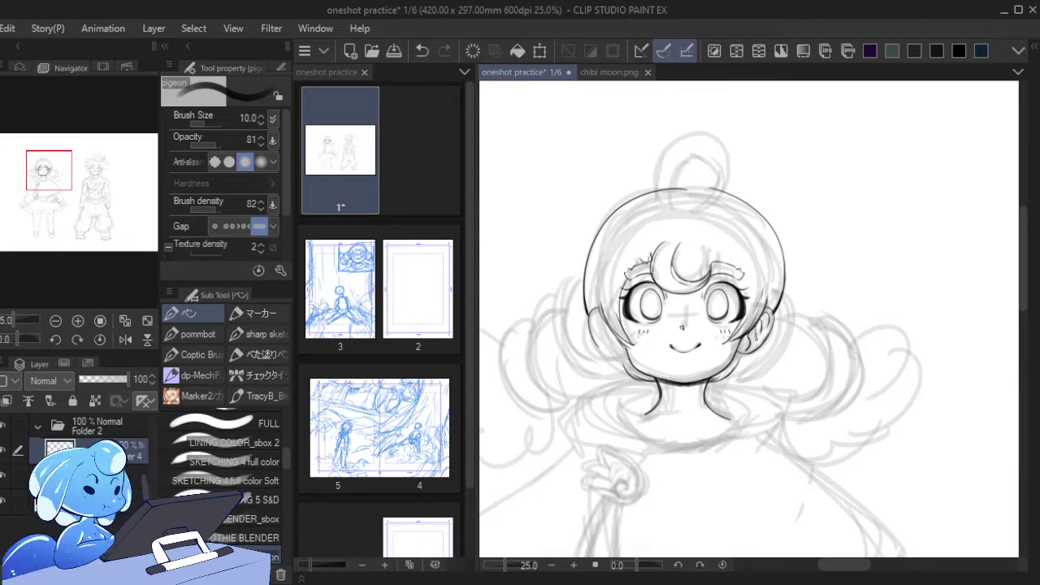
# - Ink the inner fold lines of the right ear and erase the stray marks at its lower edge
pyautogui.moveTo(759, 333)
pyautogui.mouseDown()
pyautogui.moveTo(751, 348)
pyautogui.moveTo(762, 336)
pyautogui.mouseUp()
pyautogui.hotkey('ctrl', 'z')
pyautogui.hotkey('ctrl', 'z')
pyautogui.moveTo(764, 315)
pyautogui.mouseDown()
pyautogui.moveTo(750, 332)
pyautogui.moveTo(761, 337)
pyautogui.mouseUp()
pyautogui.hotkey('ctrl', 'z')
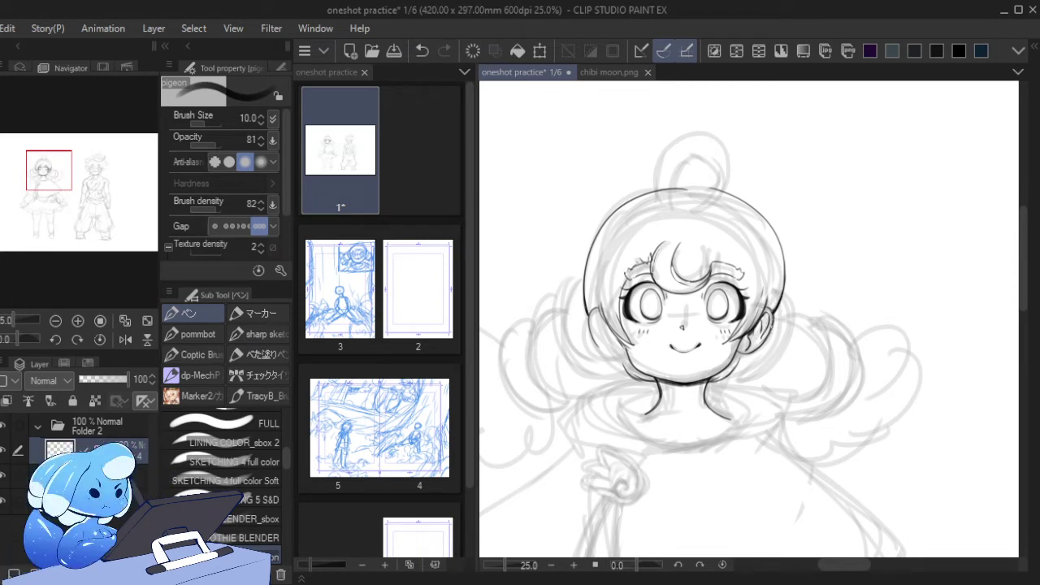
pyautogui.press('e')
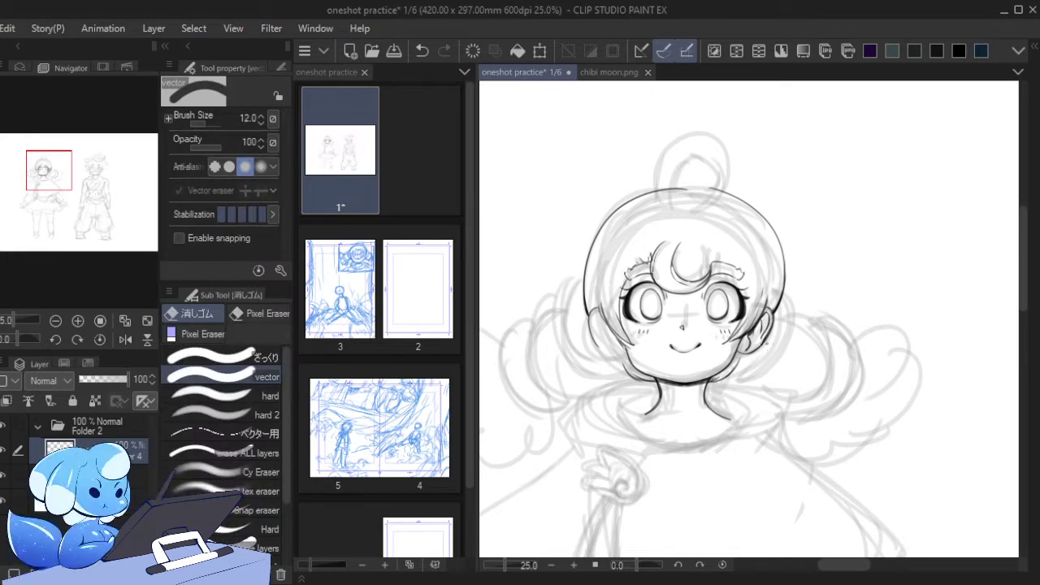
pyautogui.moveTo(762, 340); pyautogui.dragTo(767, 346)
pyautogui.press('p')
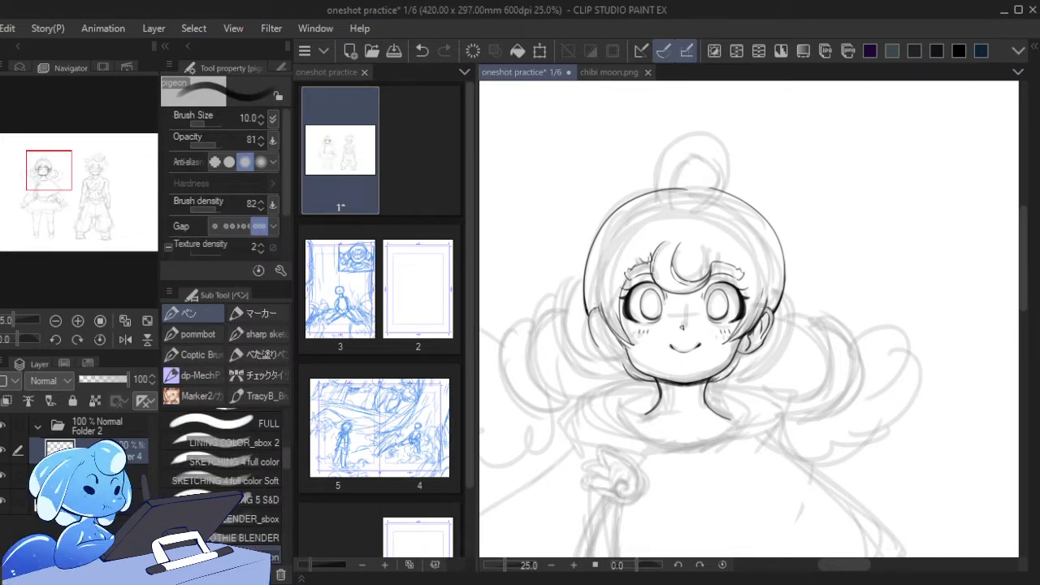
# - Ink the left ear with its outer edge and inner folds between the hair and the jaw
pyautogui.moveTo(594, 311)
pyautogui.mouseDown()
pyautogui.moveTo(600, 347)
pyautogui.moveTo(627, 356)
pyautogui.moveTo(594, 319)
pyautogui.moveTo(613, 347)
pyautogui.mouseUp()
pyautogui.hotkey('ctrl', 'z')
pyautogui.hotkey('ctrl', 'z')
pyautogui.moveTo(603, 329)
pyautogui.mouseDown()
pyautogui.moveTo(608, 354)
pyautogui.moveTo(627, 349)
pyautogui.moveTo(635, 376)
pyautogui.moveTo(616, 360)
pyautogui.moveTo(629, 375)
pyautogui.mouseUp()
pyautogui.hotkey('ctrl', 'z')
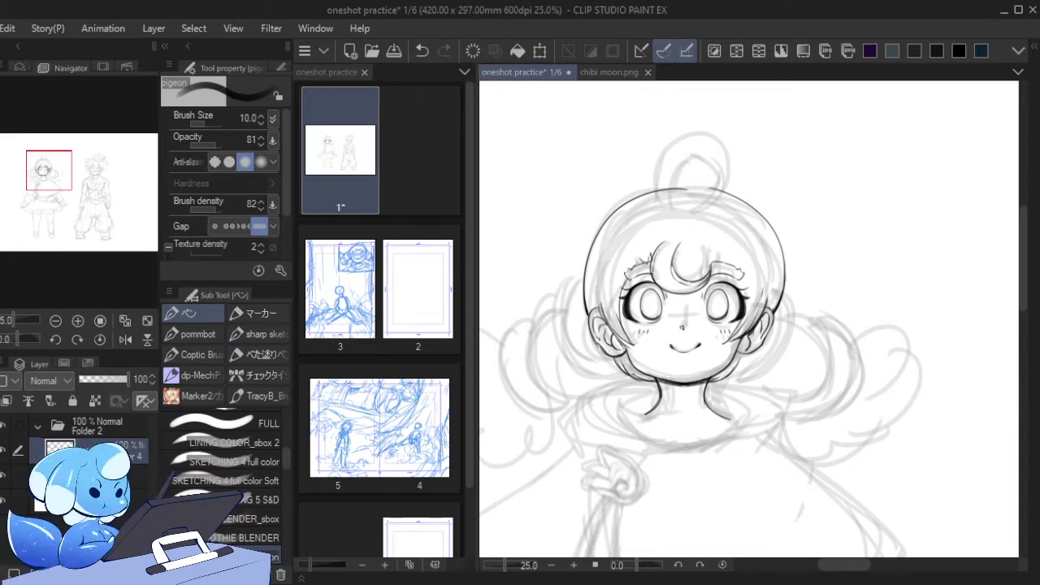
# - Touch up the right side of the jawline and save the document
pyautogui.moveTo(729, 376)
pyautogui.mouseDown()
pyautogui.moveTo(748, 360)
pyautogui.moveTo(726, 378)
pyautogui.mouseUp()
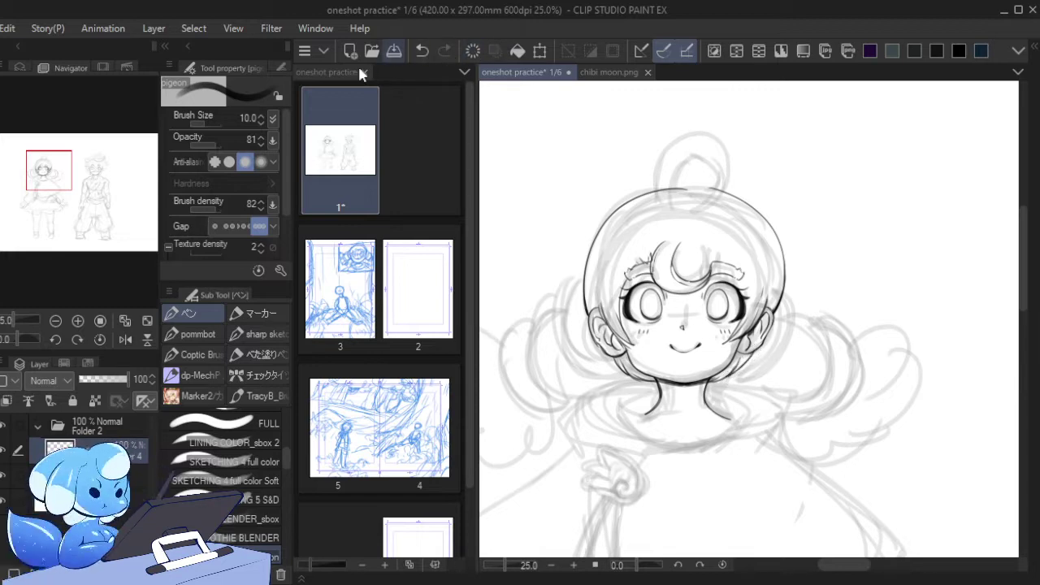
pyautogui.click(362, 72)
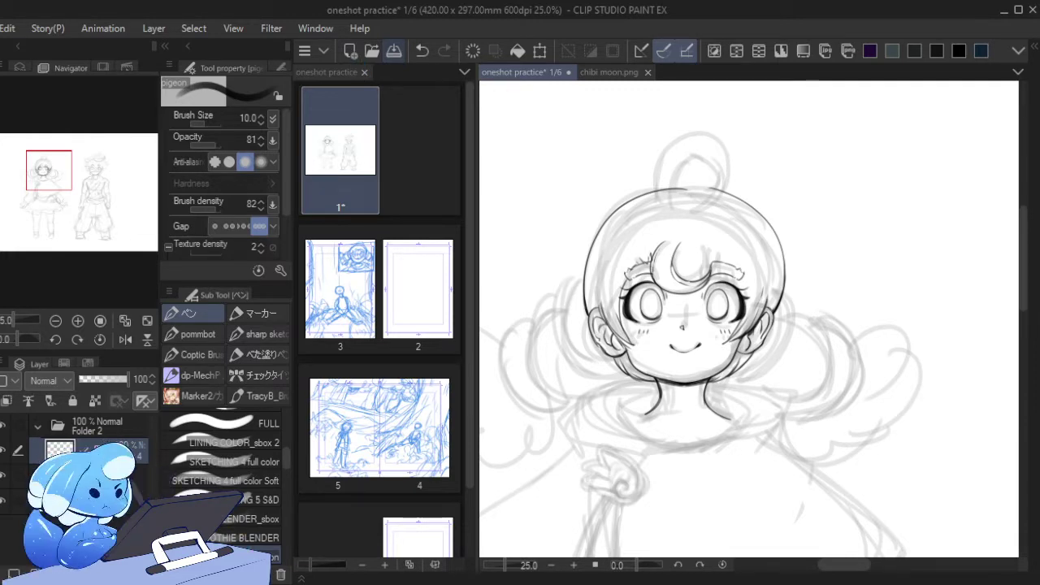
pyautogui.hotkey('ctrl', 's')
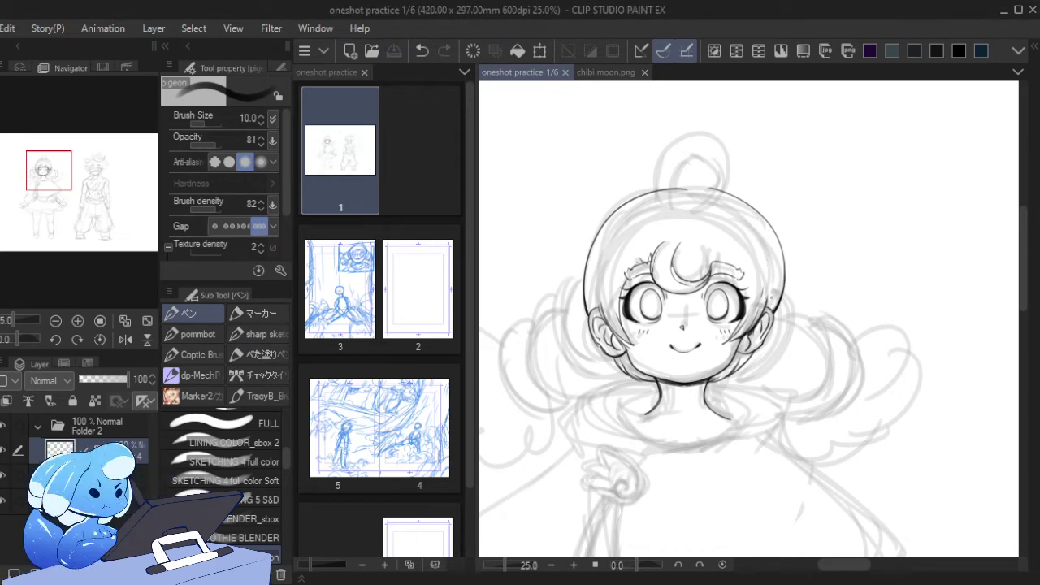
# - Ink a fine strand inside the right hair outline and try strands on the left side of the hair
pyautogui.moveTo(772, 298)
pyautogui.mouseDown()
pyautogui.moveTo(777, 266)
pyautogui.moveTo(777, 280)
pyautogui.moveTo(745, 238)
pyautogui.mouseUp()
pyautogui.hotkey('ctrl', 'z')
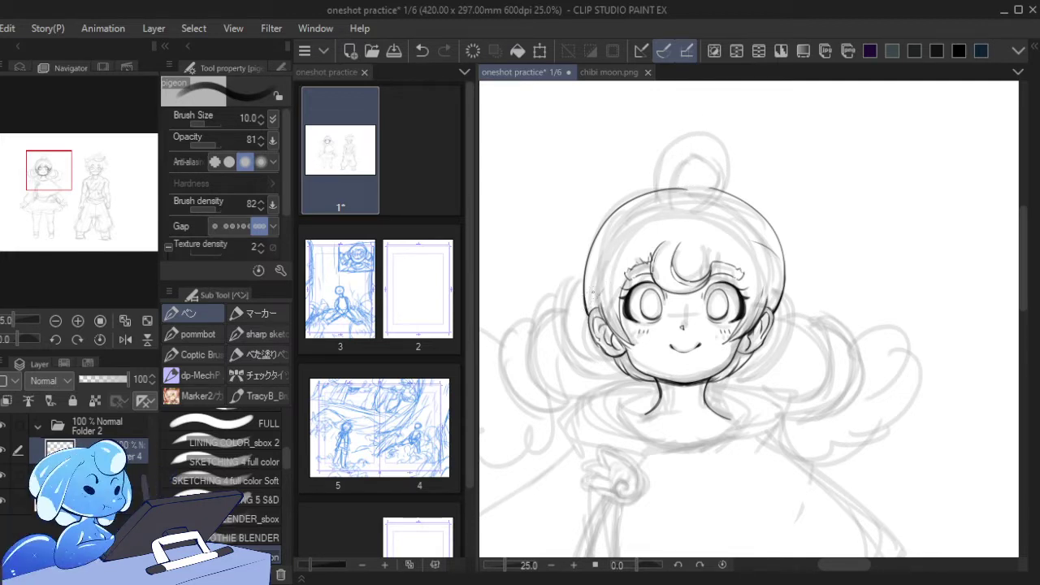
pyautogui.moveTo(571, 297); pyautogui.dragTo(555, 356)
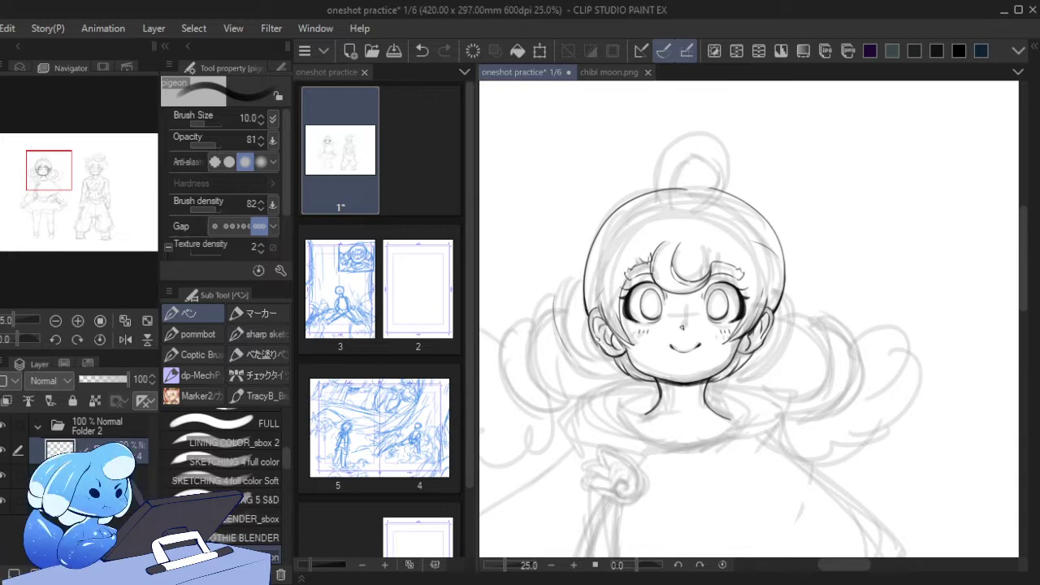
pyautogui.hotkey('ctrl', 'z')
pyautogui.moveTo(589, 311)
pyautogui.mouseDown()
pyautogui.moveTo(621, 249)
pyautogui.moveTo(597, 242)
pyautogui.moveTo(655, 195)
pyautogui.moveTo(691, 203)
pyautogui.moveTo(673, 245)
pyautogui.mouseUp()
pyautogui.hotkey('ctrl', 'z')
# - Ink a zigzag parting down from the crown and add small strand tips to the bangs over the forehead
pyautogui.moveTo(690, 194)
pyautogui.mouseDown()
pyautogui.moveTo(678, 196)
pyautogui.moveTo(692, 201)
pyautogui.mouseUp()
pyautogui.moveTo(703, 190); pyautogui.dragTo(690, 193)
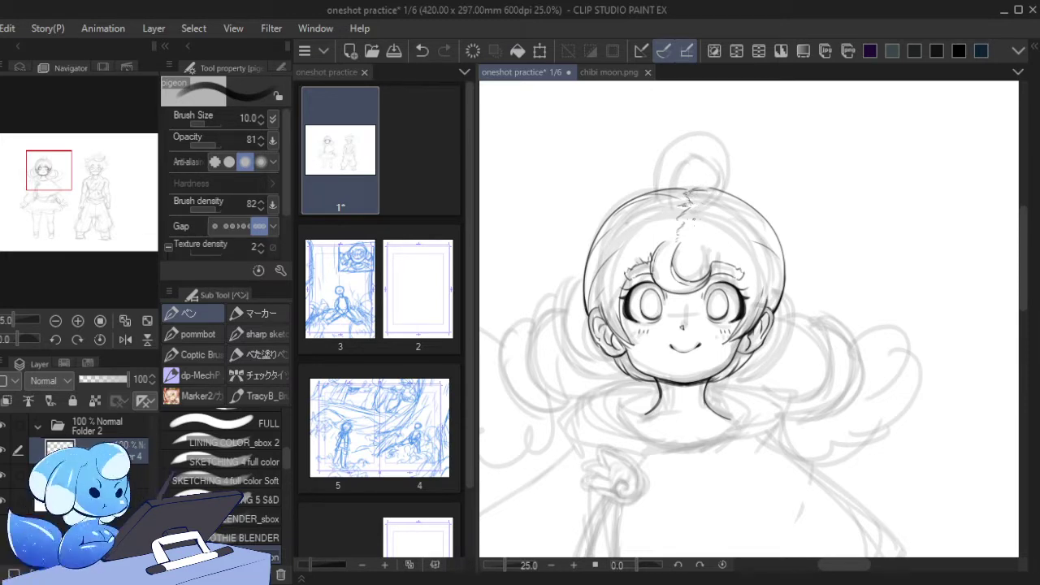
pyautogui.moveTo(679, 236)
pyautogui.mouseDown()
pyautogui.moveTo(676, 257)
pyautogui.moveTo(714, 259)
pyautogui.moveTo(702, 264)
pyautogui.moveTo(742, 278)
pyautogui.mouseUp()
pyautogui.hotkey('ctrl', 'z')
pyautogui.hotkey('ctrl', 'z')
pyautogui.moveTo(734, 287)
pyautogui.mouseDown()
pyautogui.moveTo(748, 284)
pyautogui.moveTo(749, 305)
pyautogui.moveTo(749, 285)
pyautogui.mouseUp()
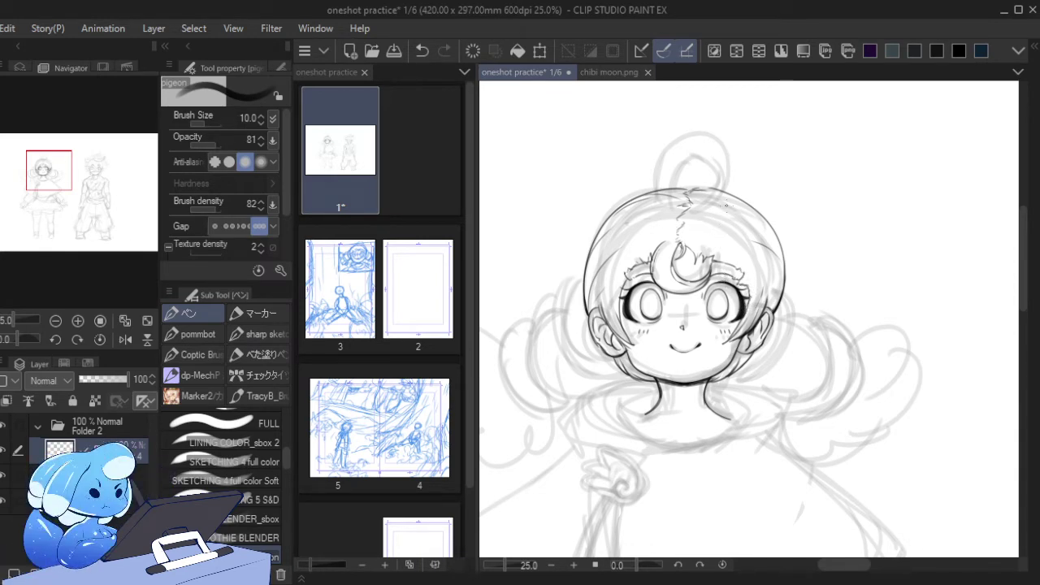
# - Ink fine strands sweeping from the parting across both sides of the top of the hair
pyautogui.moveTo(691, 195); pyautogui.dragTo(738, 205)
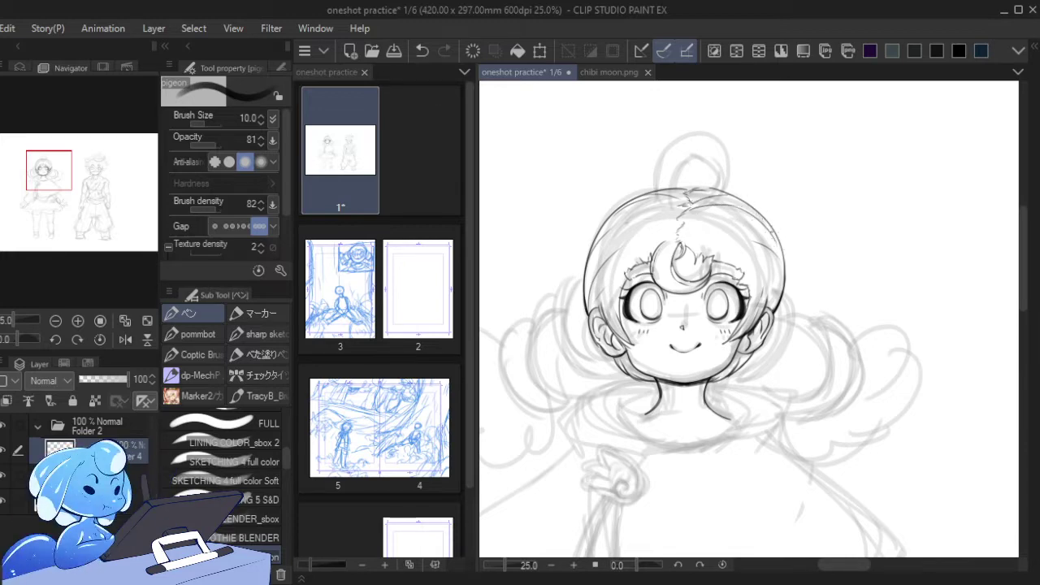
pyautogui.moveTo(688, 221); pyautogui.dragTo(778, 260)
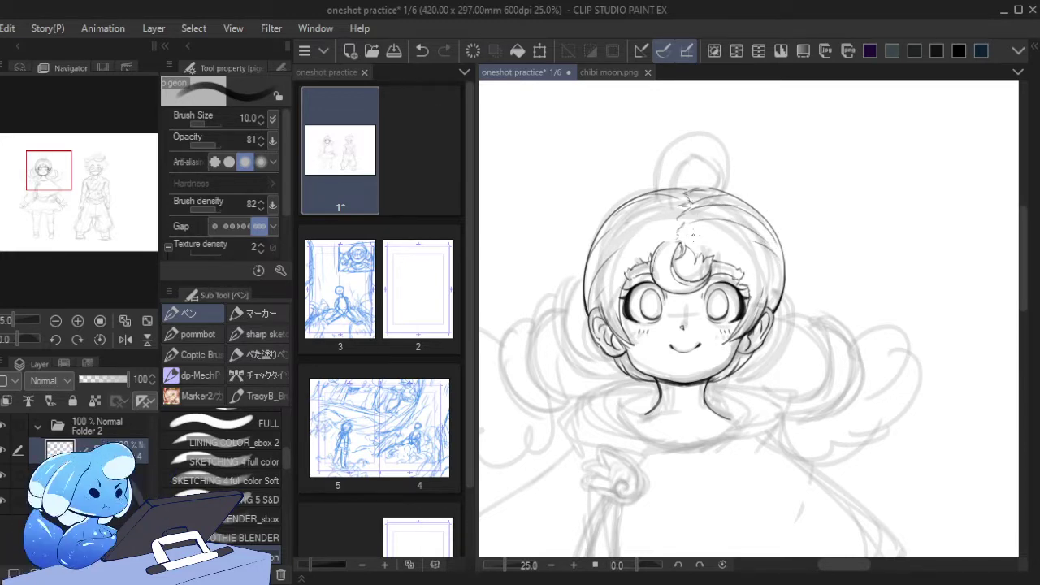
pyautogui.hotkey('ctrl', 'z')
pyautogui.moveTo(682, 229); pyautogui.dragTo(743, 266)
pyautogui.hotkey('ctrl', 'z')
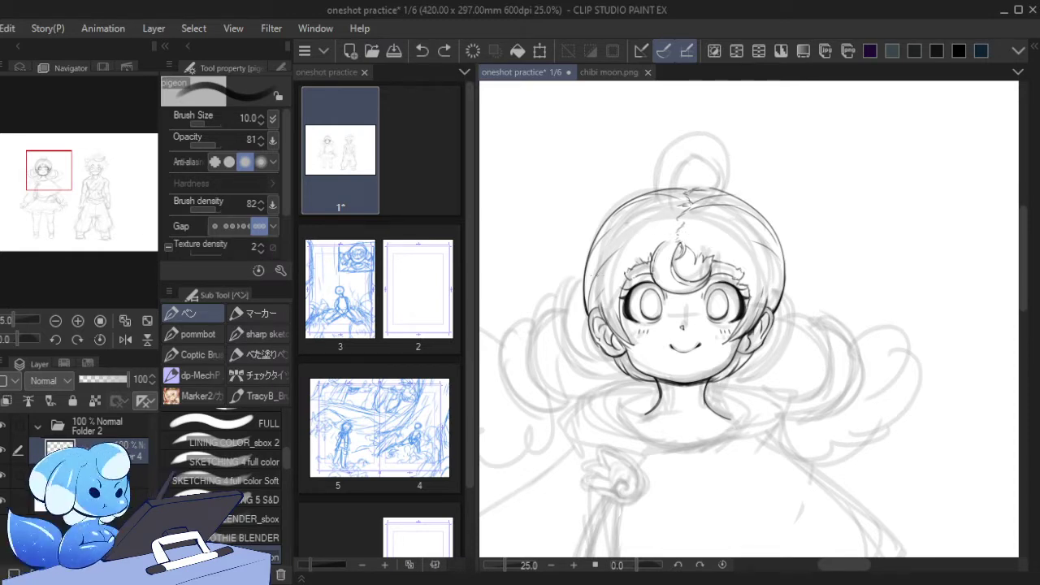
pyautogui.moveTo(631, 219); pyautogui.dragTo(678, 208)
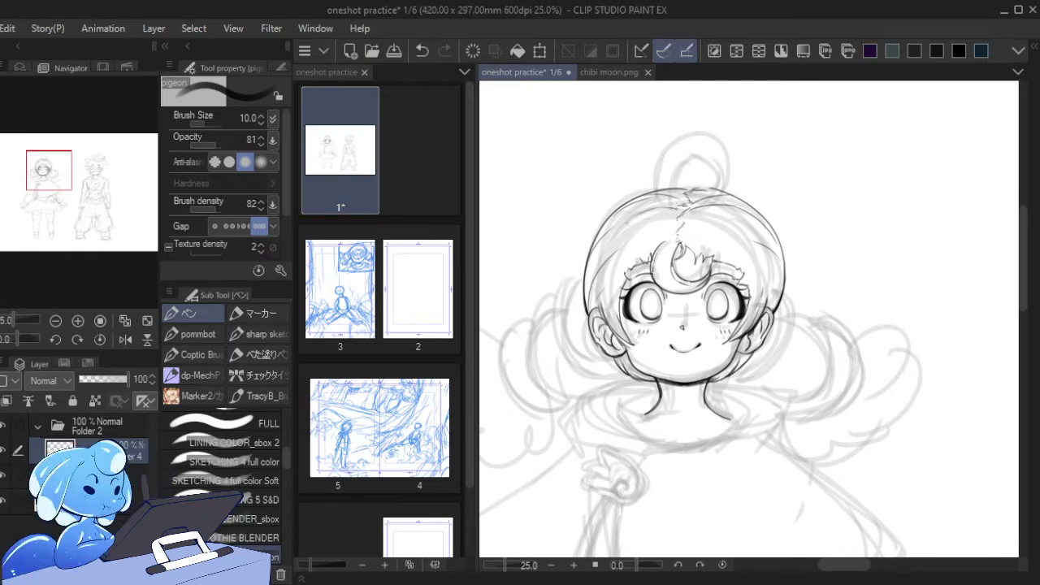
pyautogui.moveTo(633, 241); pyautogui.dragTo(672, 222)
# - Thicken the left hair outline with overlapping strokes from the upper curve down to the ear
pyautogui.moveTo(593, 244); pyautogui.dragTo(582, 307)
pyautogui.hotkey('ctrl', 'z')
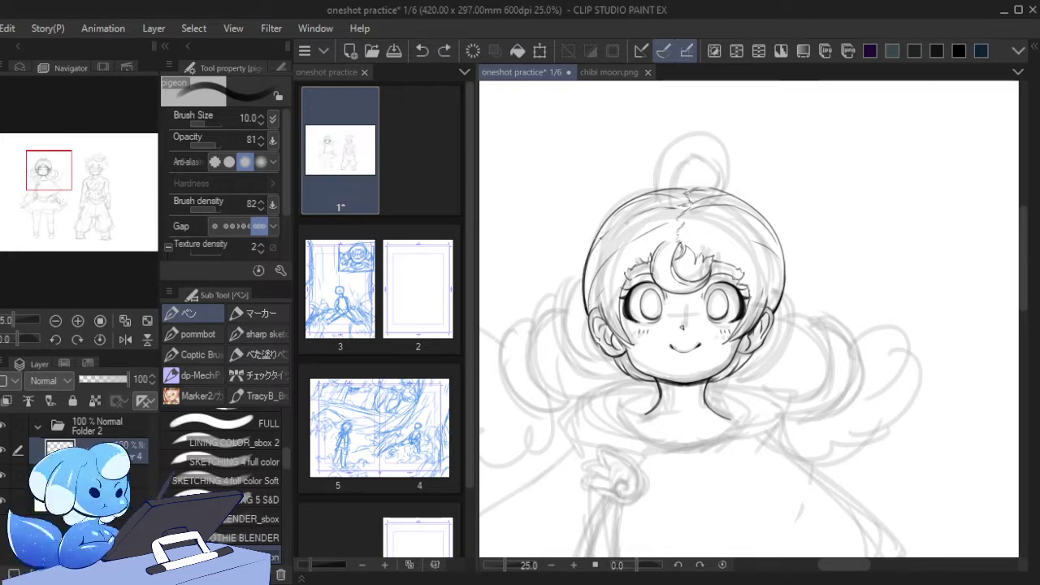
pyautogui.moveTo(601, 239); pyautogui.dragTo(582, 296)
pyautogui.moveTo(590, 289); pyautogui.dragTo(582, 299)
pyautogui.moveTo(609, 219)
pyautogui.mouseDown()
pyautogui.moveTo(590, 252)
pyautogui.moveTo(607, 223)
pyautogui.moveTo(591, 249)
pyautogui.moveTo(590, 315)
pyautogui.mouseUp()
pyautogui.hotkey('ctrl', 'z')
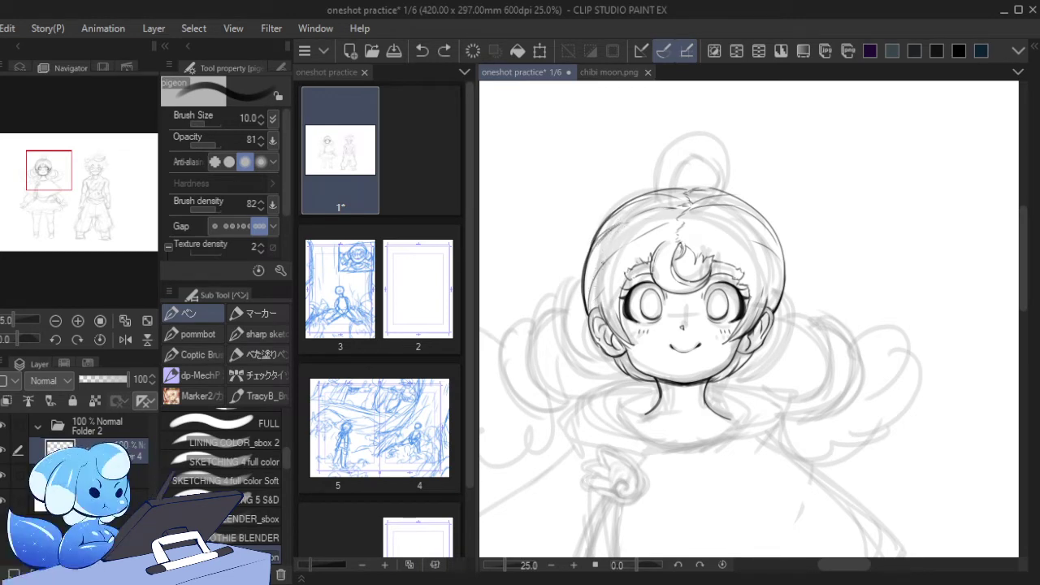
pyautogui.moveTo(597, 263); pyautogui.dragTo(589, 317)
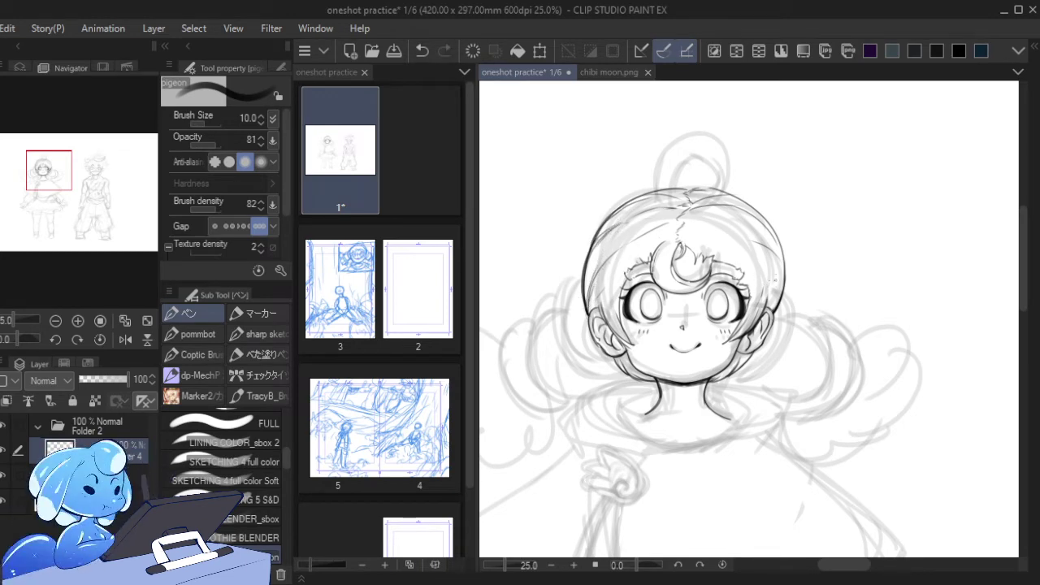
# - Thicken the right hair outline with short strokes down toward the ear
pyautogui.moveTo(769, 254); pyautogui.dragTo(777, 307)
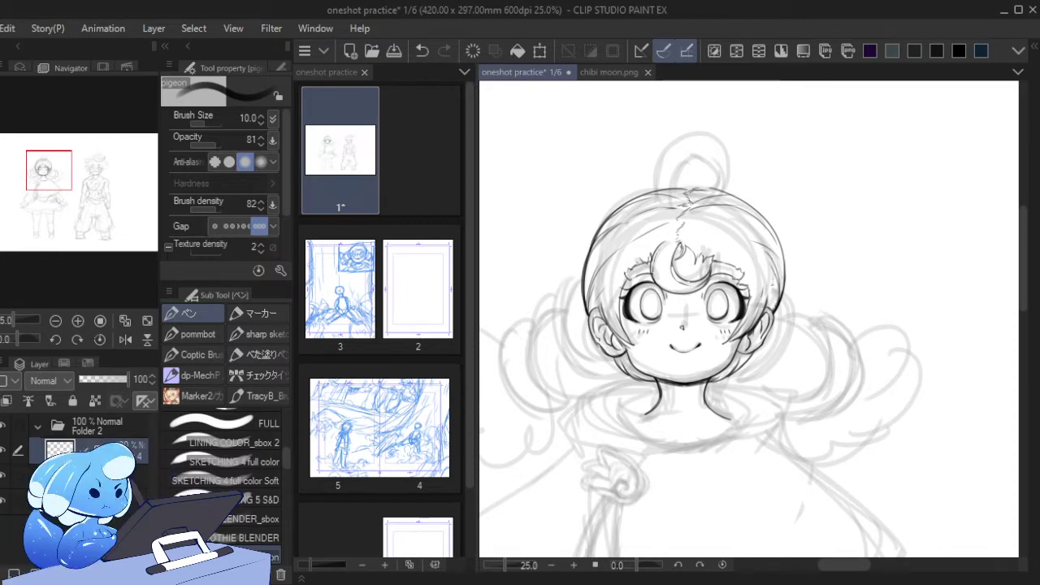
pyautogui.moveTo(782, 262); pyautogui.dragTo(772, 300)
pyautogui.moveTo(760, 250)
pyautogui.mouseDown()
pyautogui.moveTo(723, 237)
pyautogui.moveTo(786, 257)
pyautogui.moveTo(781, 294)
pyautogui.moveTo(786, 268)
pyautogui.mouseUp()
pyautogui.hotkey('ctrl', 'z')
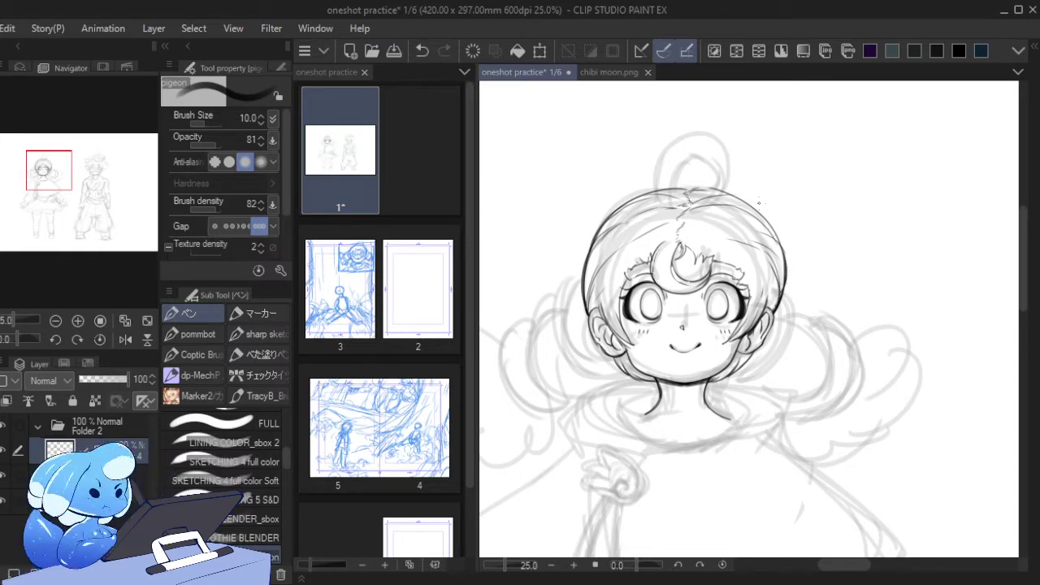
# - Ink the wide outer outline of the large curl above the crown with the brush at size 12
pyautogui.moveTo(734, 198)
pyautogui.mouseDown()
pyautogui.moveTo(650, 167)
pyautogui.moveTo(705, 110)
pyautogui.moveTo(729, 172)
pyautogui.mouseUp()
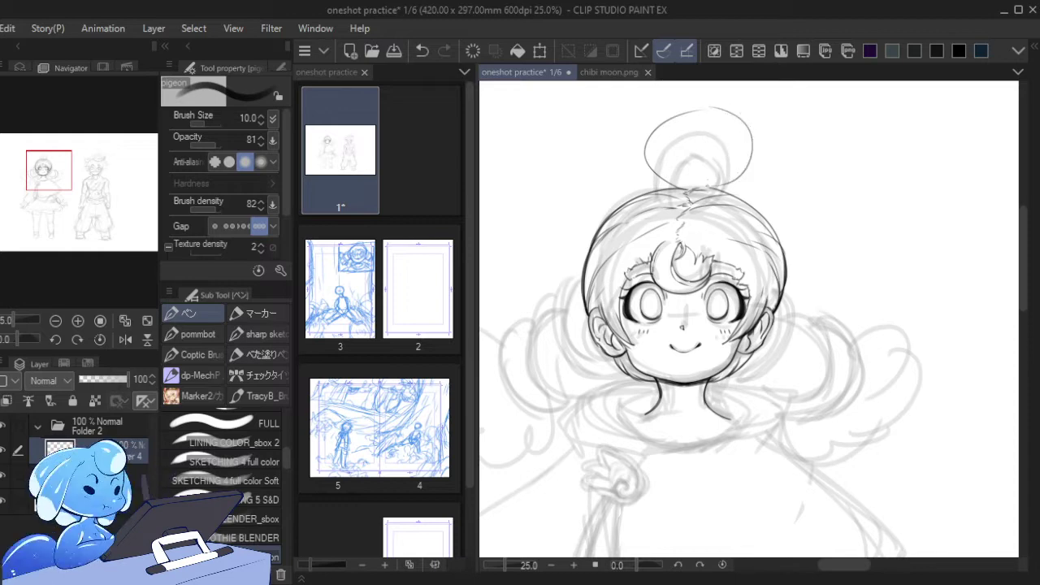
pyautogui.hotkey('ctrl', 'z')
pyautogui.moveTo(700, 109)
pyautogui.mouseDown()
pyautogui.moveTo(730, 172)
pyautogui.moveTo(740, 166)
pyautogui.moveTo(737, 127)
pyautogui.moveTo(653, 147)
pyautogui.mouseUp()
pyautogui.hotkey('ctrl', 'z')
pyautogui.hotkey('ctrl', 'z')
pyautogui.press(']')
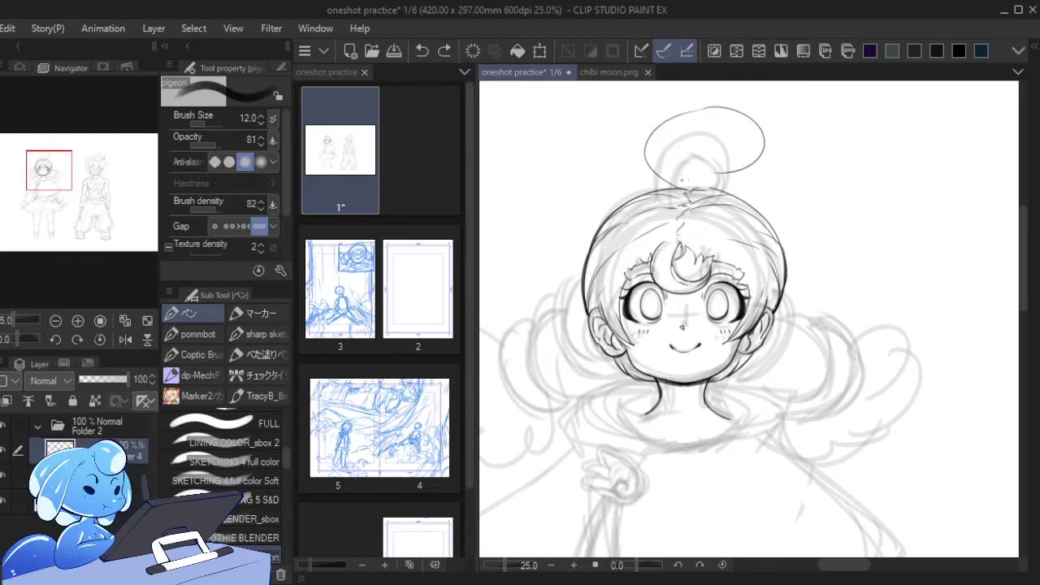
pyautogui.moveTo(681, 188); pyautogui.dragTo(648, 138)
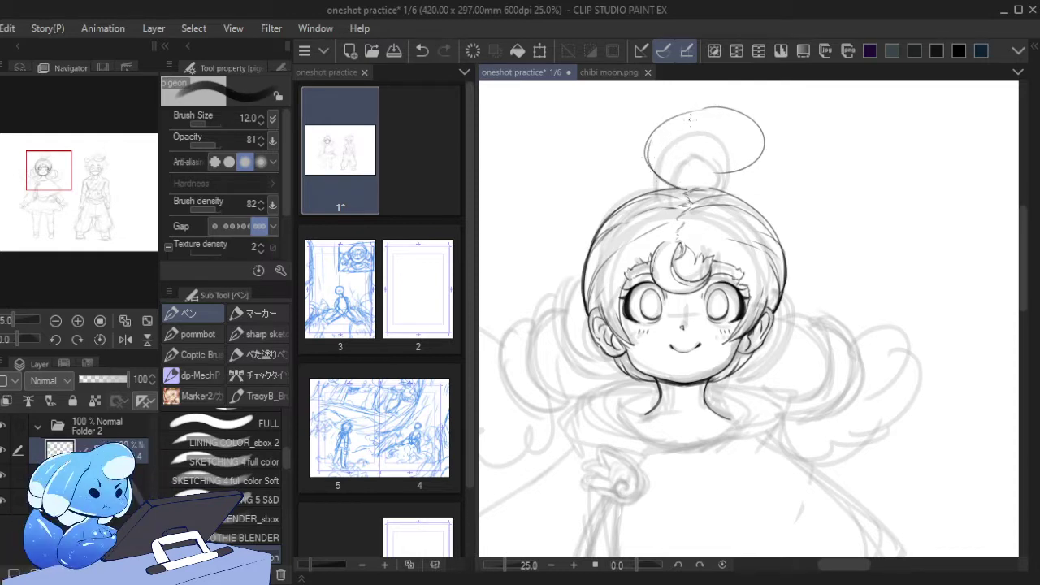
pyautogui.hotkey('ctrl', 'z')
pyautogui.moveTo(713, 107)
pyautogui.mouseDown()
pyautogui.moveTo(667, 121)
pyautogui.moveTo(687, 111)
pyautogui.mouseUp()
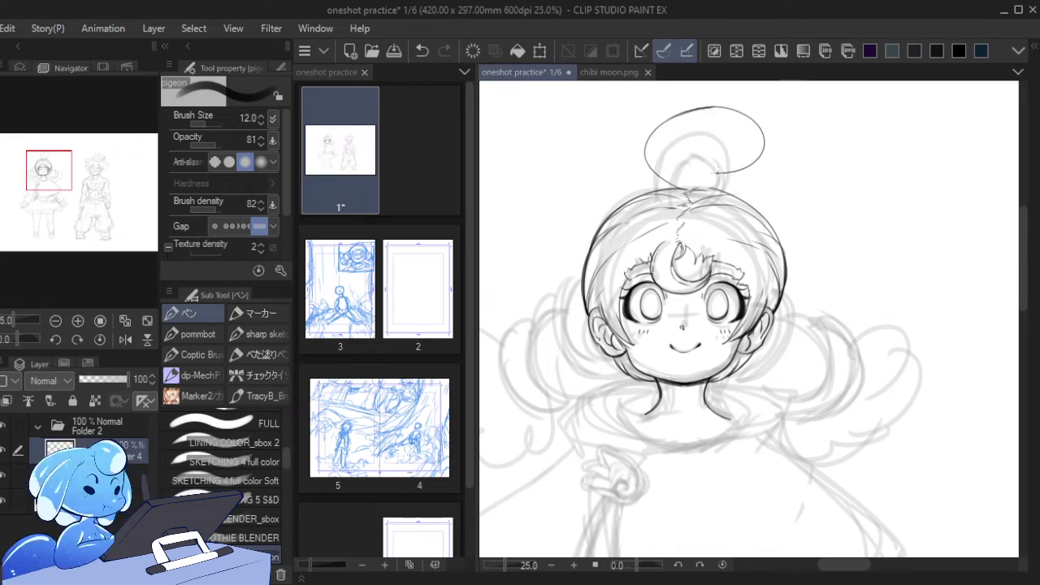
# - Ink the inner curve of the top curl, ending it in a dark hooked tip inside the loop
pyautogui.moveTo(717, 170)
pyautogui.mouseDown()
pyautogui.moveTo(741, 134)
pyautogui.moveTo(721, 122)
pyautogui.moveTo(679, 179)
pyautogui.moveTo(694, 191)
pyautogui.moveTo(701, 122)
pyautogui.mouseUp()
pyautogui.hotkey('ctrl', 'z')
pyautogui.hotkey('ctrl', 'z')
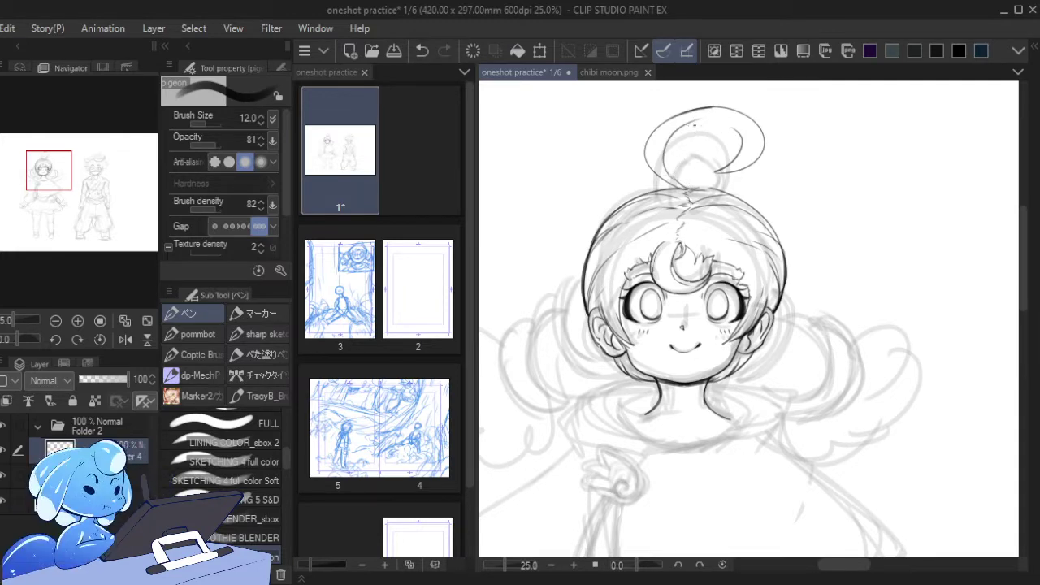
pyautogui.hotkey('ctrl', 'z')
pyautogui.moveTo(675, 181)
pyautogui.mouseDown()
pyautogui.moveTo(669, 133)
pyautogui.moveTo(727, 123)
pyautogui.moveTo(679, 132)
pyautogui.moveTo(666, 174)
pyautogui.moveTo(678, 181)
pyautogui.moveTo(665, 167)
pyautogui.moveTo(689, 121)
pyautogui.moveTo(728, 122)
pyautogui.moveTo(741, 140)
pyautogui.moveTo(729, 126)
pyautogui.moveTo(683, 120)
pyautogui.moveTo(742, 139)
pyautogui.moveTo(734, 160)
pyautogui.moveTo(706, 175)
pyautogui.moveTo(716, 160)
pyautogui.moveTo(736, 169)
pyautogui.moveTo(753, 140)
pyautogui.mouseUp()
pyautogui.hotkey('ctrl', 'z')
pyautogui.hotkey('ctrl', 'z')
pyautogui.hotkey('ctrl', 'z')
pyautogui.hotkey('ctrl', 'z')
pyautogui.hotkey('ctrl', 'z')
pyautogui.hotkey('ctrl', 'z')
pyautogui.hotkey('ctrl', 'z')
pyautogui.hotkey('ctrl', 'z')
pyautogui.hotkey('ctrl', 'z')
pyautogui.hotkey('ctrl', 'z')
pyautogui.hotkey('ctrl', 'z')
pyautogui.hotkey('ctrl', 'z')
pyautogui.hotkey('ctrl', 'z')
pyautogui.hotkey('ctrl', 'z')
pyautogui.hotkey('ctrl', 'z')
pyautogui.hotkey('ctrl', 'z')
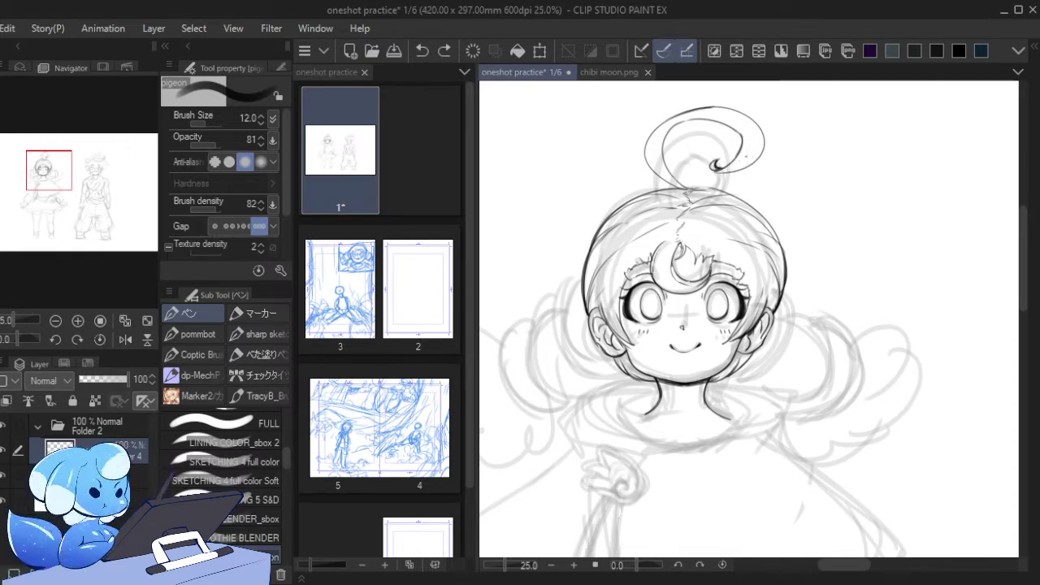
# - Reduce the brush size to 10 and ink fine strand lines inside the right bend of the top curl
pyautogui.press('[')
pyautogui.moveTo(752, 139)
pyautogui.mouseDown()
pyautogui.moveTo(726, 174)
pyautogui.moveTo(712, 173)
pyautogui.moveTo(746, 166)
pyautogui.moveTo(764, 150)
pyautogui.moveTo(761, 133)
pyautogui.mouseUp()
pyautogui.hotkey('ctrl', 'z')
pyautogui.hotkey('ctrl', 'z')
pyautogui.hotkey('ctrl', 'z')
pyautogui.hotkey('ctrl', 'z')
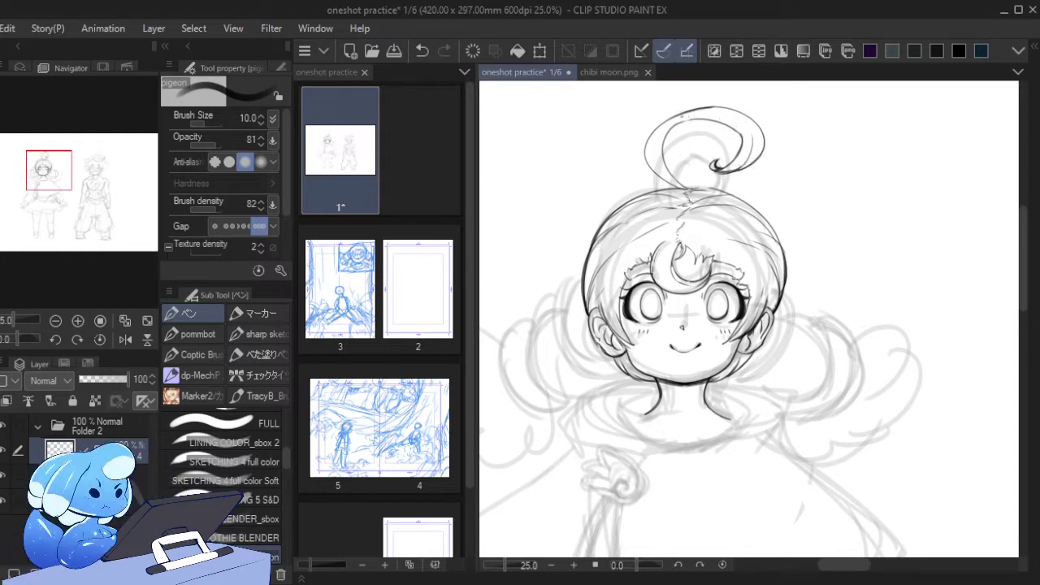
# - Ink fine strands following the upper arc of the top curl down its left side
pyautogui.moveTo(682, 117)
pyautogui.mouseDown()
pyautogui.moveTo(742, 127)
pyautogui.moveTo(699, 109)
pyautogui.moveTo(711, 106)
pyautogui.moveTo(722, 114)
pyautogui.moveTo(697, 109)
pyautogui.moveTo(752, 128)
pyautogui.moveTo(666, 140)
pyautogui.moveTo(694, 115)
pyautogui.moveTo(648, 142)
pyautogui.mouseUp()
pyautogui.hotkey('ctrl', 'z')
pyautogui.hotkey('ctrl', 'z')
pyautogui.hotkey('ctrl', 'z')
pyautogui.hotkey('ctrl', 'z')
pyautogui.moveTo(704, 118)
pyautogui.mouseDown()
pyautogui.moveTo(732, 125)
pyautogui.moveTo(649, 139)
pyautogui.moveTo(646, 154)
pyautogui.mouseUp()
pyautogui.hotkey('ctrl', 'z')
pyautogui.hotkey('ctrl', 'z')
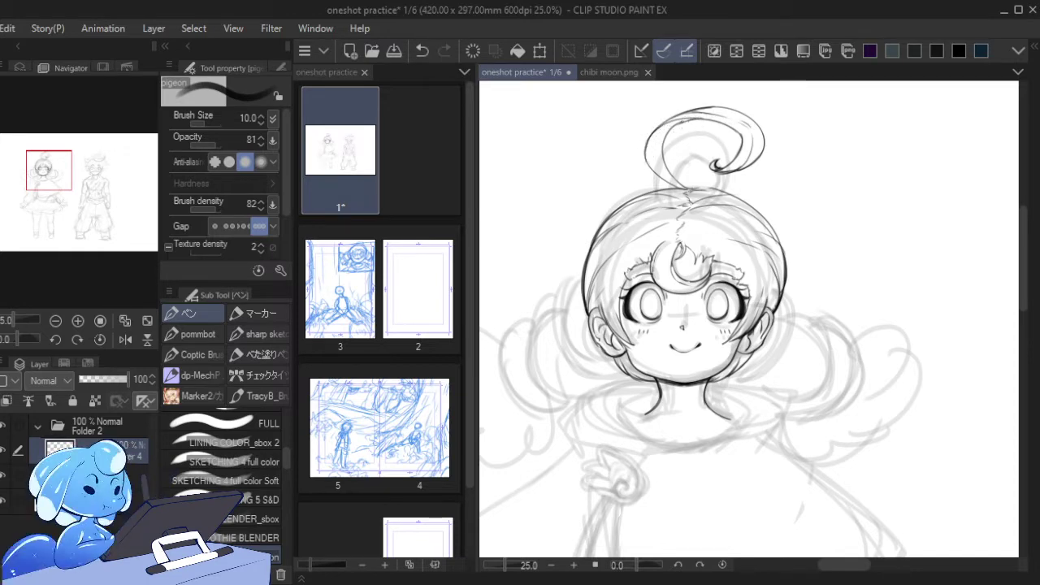
# - Darken the curl's inner left bend and add small pointed strands at its base on the crown
pyautogui.moveTo(675, 121)
pyautogui.mouseDown()
pyautogui.moveTo(654, 134)
pyautogui.moveTo(656, 155)
pyautogui.mouseUp()
pyautogui.hotkey('ctrl', 'z')
pyautogui.moveTo(706, 121)
pyautogui.mouseDown()
pyautogui.moveTo(665, 137)
pyautogui.moveTo(660, 129)
pyautogui.moveTo(658, 153)
pyautogui.moveTo(689, 188)
pyautogui.moveTo(728, 195)
pyautogui.mouseUp()
pyautogui.hotkey('ctrl', 'z')
pyautogui.hotkey('ctrl', 'z')
pyautogui.hotkey('ctrl', 'z')
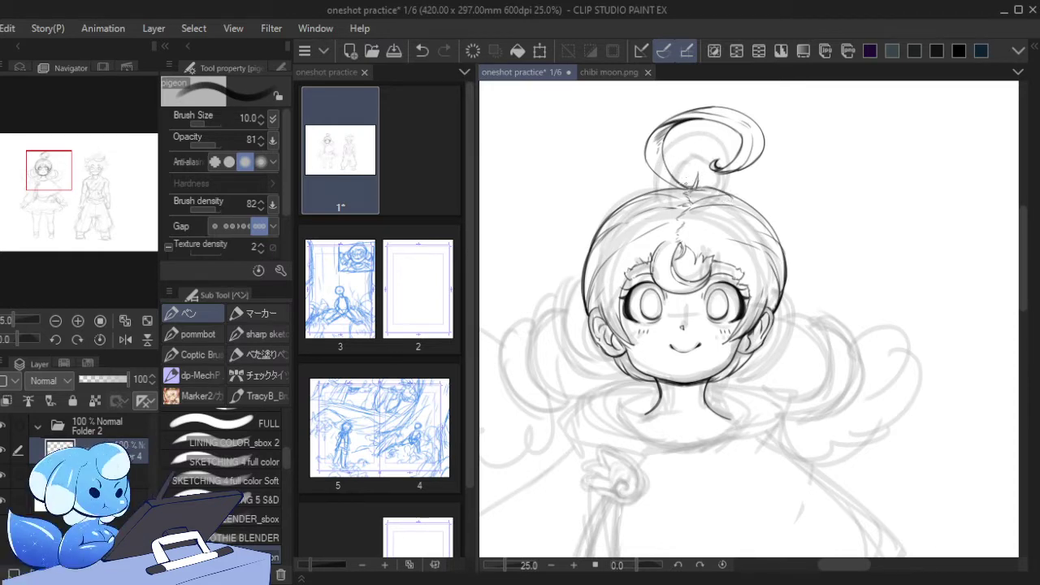
# - Thicken the hooked tip of the top curl with short overlapping strokes
pyautogui.moveTo(716, 160)
pyautogui.mouseDown()
pyautogui.moveTo(741, 167)
pyautogui.moveTo(732, 127)
pyautogui.moveTo(733, 161)
pyautogui.mouseUp()
pyautogui.hotkey('ctrl', 'z')
pyautogui.hotkey('ctrl', 'z')
pyautogui.hotkey('ctrl', 'z')
pyautogui.hotkey('ctrl', 'z')
pyautogui.hotkey('ctrl', 'z')
# - Thicken the top curl's left and right edges and add a fine strand along its upper arc
pyautogui.moveTo(649, 162)
pyautogui.mouseDown()
pyautogui.moveTo(690, 190)
pyautogui.moveTo(649, 162)
pyautogui.mouseUp()
pyautogui.hotkey('ctrl', 'z')
pyautogui.hotkey('ctrl', 'z')
pyautogui.hotkey('ctrl', 'z')
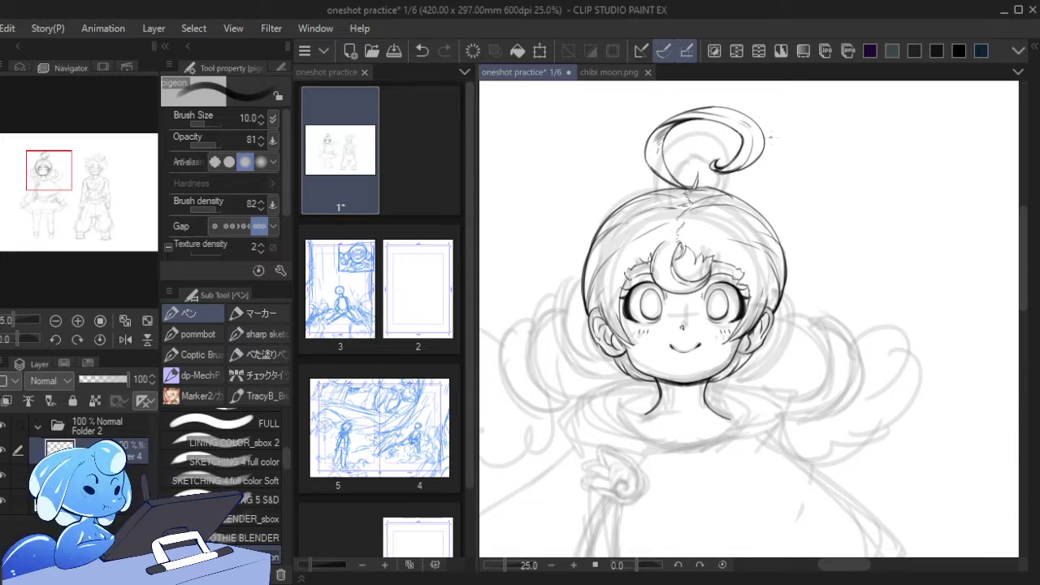
pyautogui.moveTo(755, 150); pyautogui.dragTo(741, 167)
pyautogui.hotkey('ctrl', 'z')
pyautogui.hotkey('ctrl', 'z')
pyautogui.moveTo(695, 113)
pyautogui.mouseDown()
pyautogui.moveTo(716, 107)
pyautogui.moveTo(666, 123)
pyautogui.mouseUp()
# - Ink fine strands sweeping from the lower parting across the right side of the bangs
pyautogui.moveTo(685, 217); pyautogui.dragTo(749, 230)
pyautogui.hotkey('ctrl', 'z')
pyautogui.moveTo(687, 223)
pyautogui.mouseDown()
pyautogui.moveTo(725, 218)
pyautogui.moveTo(750, 233)
pyautogui.mouseUp()
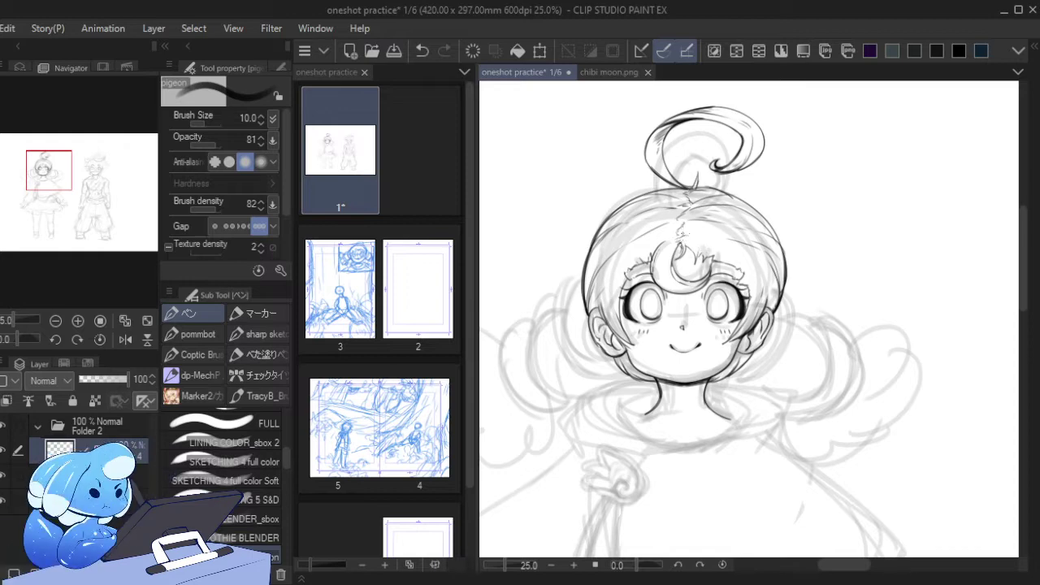
pyautogui.moveTo(685, 236); pyautogui.dragTo(709, 234)
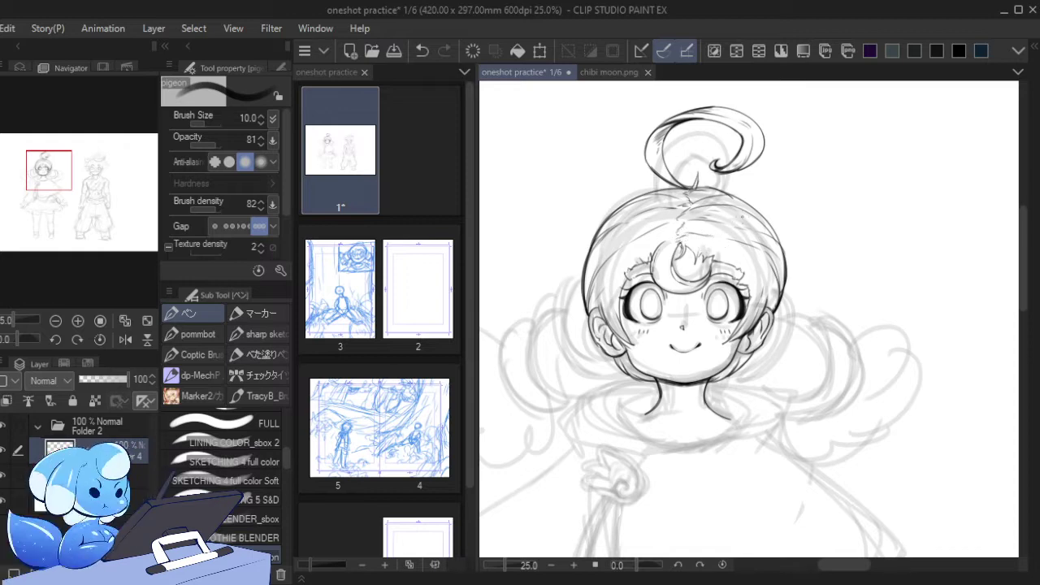
# - Thicken the upper right hair outline beside the crown with overlapping strokes at brush size 12
pyautogui.moveTo(716, 196)
pyautogui.mouseDown()
pyautogui.moveTo(754, 208)
pyautogui.moveTo(725, 195)
pyautogui.mouseUp()
pyautogui.hotkey('ctrl', 'z')
pyautogui.press(']')
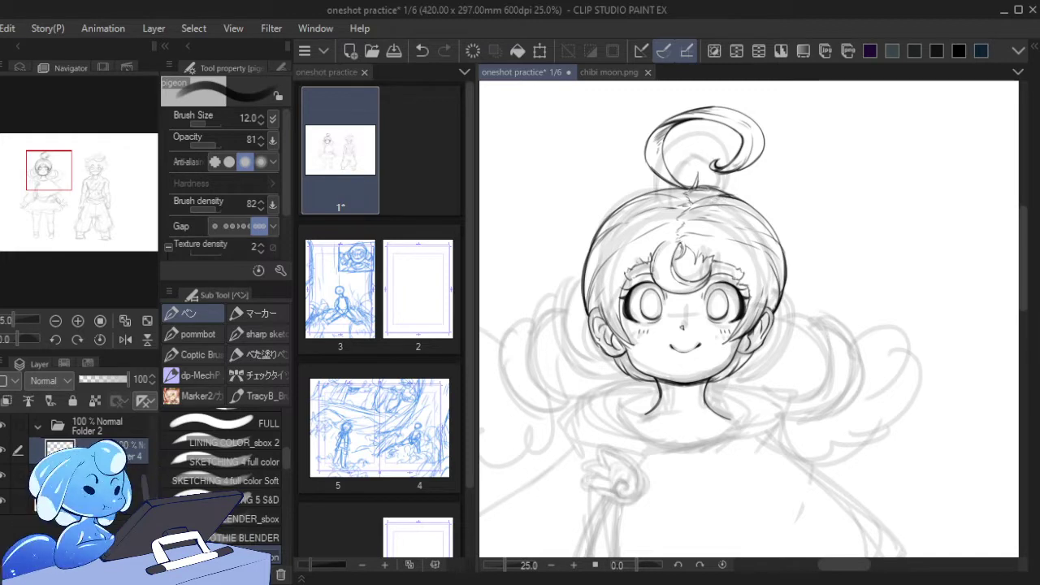
pyautogui.hotkey('ctrl', 'z')
pyautogui.moveTo(730, 200)
pyautogui.mouseDown()
pyautogui.moveTo(694, 189)
pyautogui.moveTo(708, 184)
pyautogui.moveTo(774, 224)
pyautogui.mouseUp()
pyautogui.hotkey('ctrl', 'z')
pyautogui.hotkey('ctrl', 'z')
pyautogui.moveTo(730, 196)
pyautogui.mouseDown()
pyautogui.moveTo(757, 210)
pyautogui.moveTo(780, 242)
pyautogui.moveTo(742, 202)
pyautogui.mouseUp()
pyautogui.hotkey('ctrl', 'z')
pyautogui.hotkey('ctrl', 'z')
# - Reinforce the outlines of the left and right ears
pyautogui.moveTo(613, 352)
pyautogui.mouseDown()
pyautogui.moveTo(627, 371)
pyautogui.moveTo(599, 356)
pyautogui.mouseUp()
pyautogui.hotkey('ctrl', 'z')
pyautogui.hotkey('ctrl', 'z')
pyautogui.moveTo(591, 310)
pyautogui.mouseDown()
pyautogui.moveTo(592, 337)
pyautogui.moveTo(608, 351)
pyautogui.mouseUp()
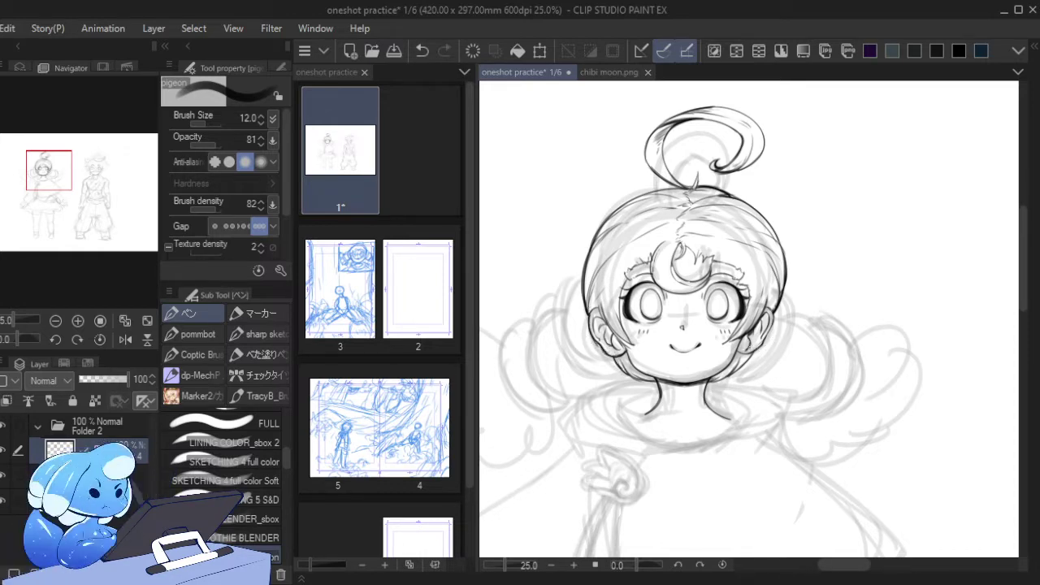
pyautogui.moveTo(740, 354)
pyautogui.mouseDown()
pyautogui.moveTo(762, 343)
pyautogui.moveTo(772, 314)
pyautogui.mouseUp()
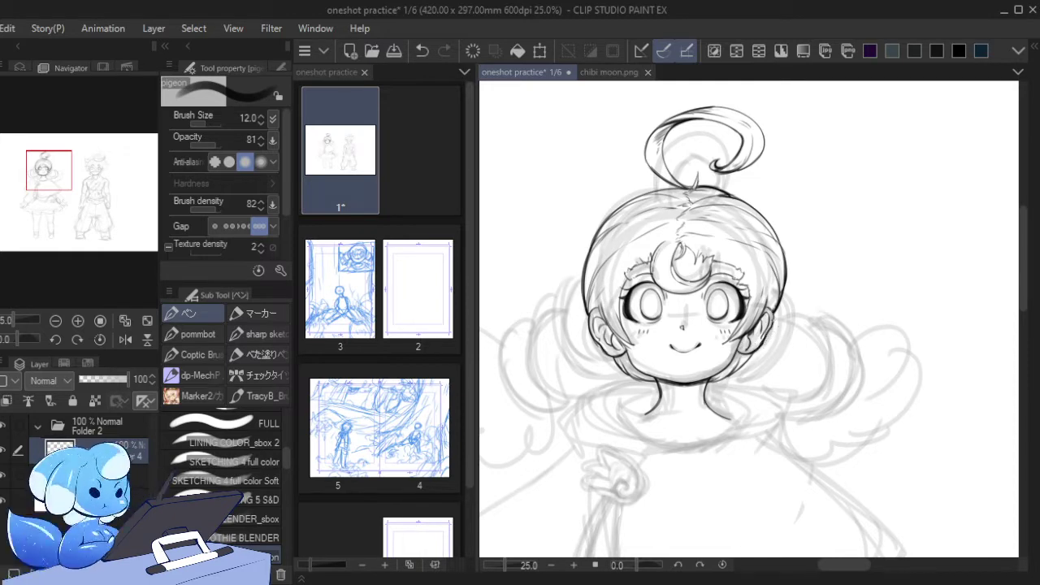
# - Ink the rounded outline of the side bun behind the right ear, from the hair edge down toward the jaw
pyautogui.moveTo(751, 347)
pyautogui.mouseDown()
pyautogui.moveTo(730, 375)
pyautogui.moveTo(796, 329)
pyautogui.moveTo(797, 308)
pyautogui.mouseUp()
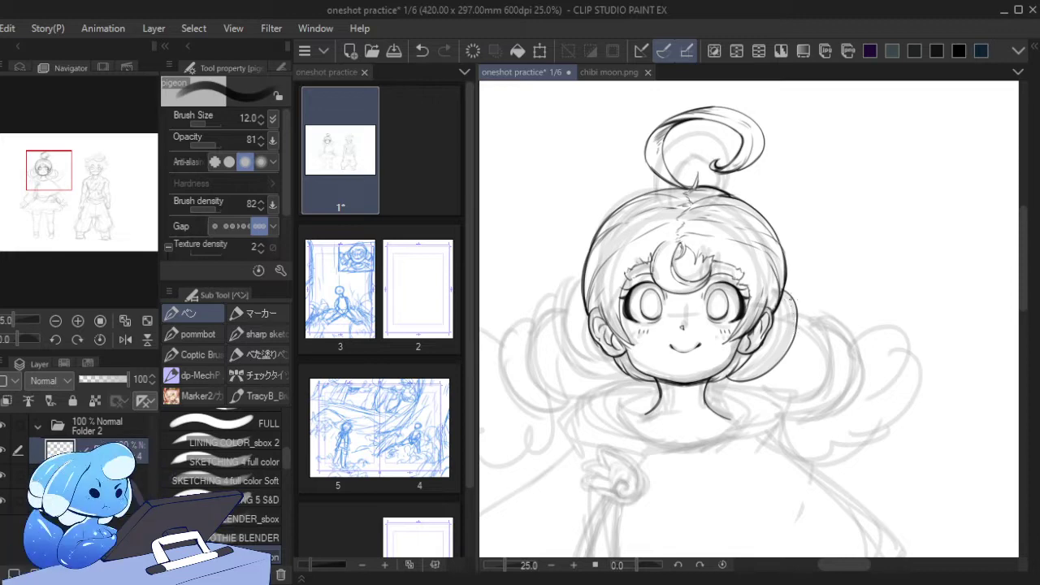
pyautogui.moveTo(793, 298); pyautogui.dragTo(794, 341)
pyautogui.hotkey('ctrl', 'z')
pyautogui.hotkey('ctrl', 'z')
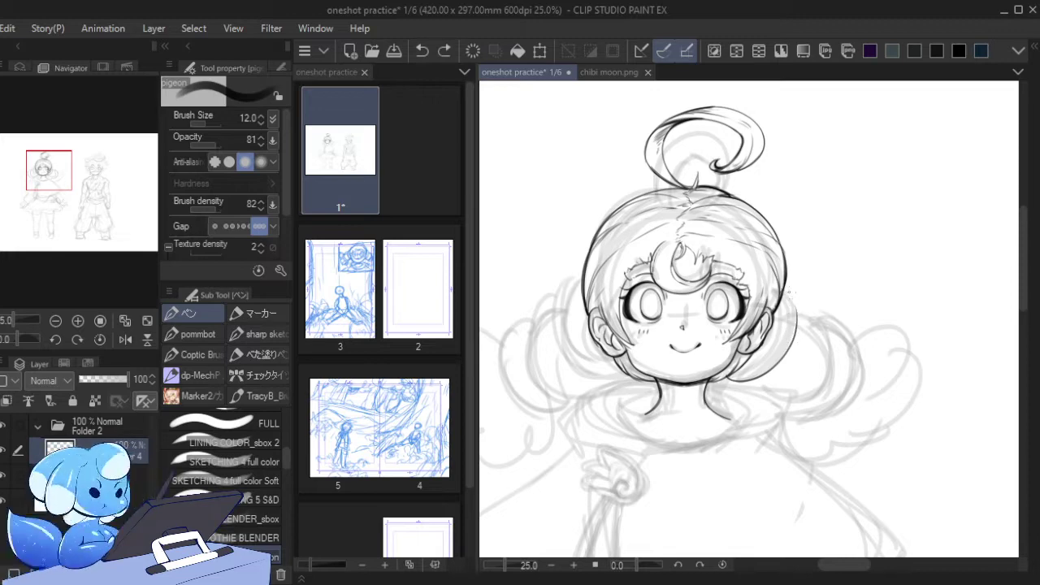
pyautogui.moveTo(786, 291); pyautogui.dragTo(796, 334)
pyautogui.hotkey('ctrl', 'z')
pyautogui.hotkey('ctrl', 'z')
pyautogui.moveTo(785, 287)
pyautogui.mouseDown()
pyautogui.moveTo(796, 336)
pyautogui.moveTo(755, 348)
pyautogui.moveTo(751, 366)
pyautogui.moveTo(771, 339)
pyautogui.mouseUp()
pyautogui.hotkey('ctrl', 'z')
pyautogui.hotkey('ctrl', 'z')
pyautogui.moveTo(782, 293)
pyautogui.mouseDown()
pyautogui.moveTo(776, 306)
pyautogui.moveTo(796, 309)
pyautogui.moveTo(793, 334)
pyautogui.mouseUp()
pyautogui.hotkey('ctrl', 'z')
# - Thicken the lower edge of the right side bun and add short strands where it meets the jaw
pyautogui.moveTo(739, 372)
pyautogui.mouseDown()
pyautogui.moveTo(717, 379)
pyautogui.moveTo(764, 379)
pyautogui.moveTo(772, 367)
pyautogui.mouseUp()
pyautogui.hotkey('ctrl', 'z')
pyautogui.hotkey('ctrl', 'z')
pyautogui.hotkey('ctrl', 'z')
pyautogui.hotkey('ctrl', 'z')
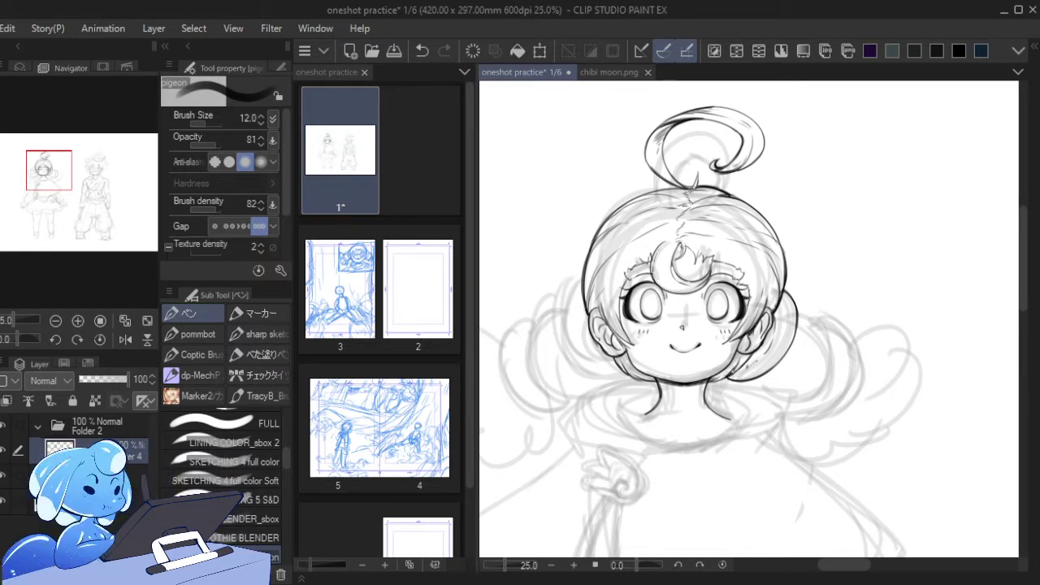
pyautogui.moveTo(730, 380); pyautogui.dragTo(751, 373)
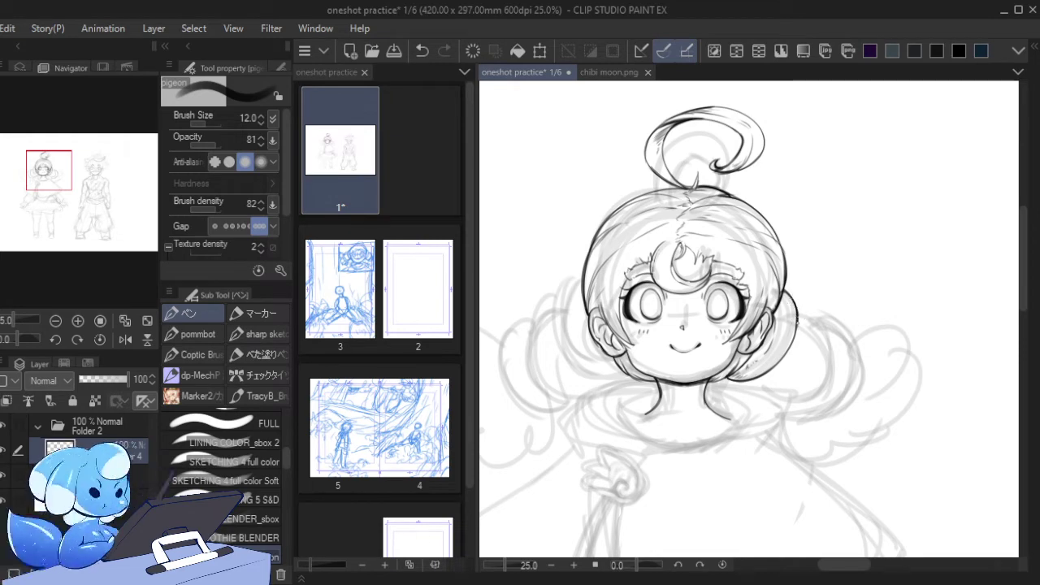
# - Ink the rounded outline of the matching side bun behind the left ear
pyautogui.moveTo(56, 170); pyautogui.dragTo(44, 172)
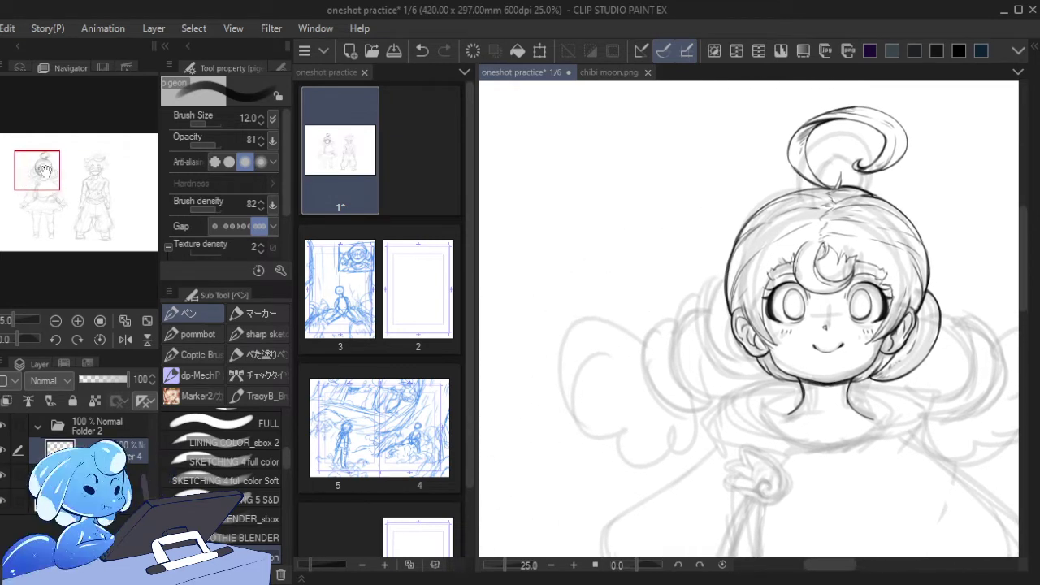
pyautogui.moveTo(732, 278)
pyautogui.mouseDown()
pyautogui.moveTo(704, 299)
pyautogui.moveTo(759, 370)
pyautogui.mouseUp()
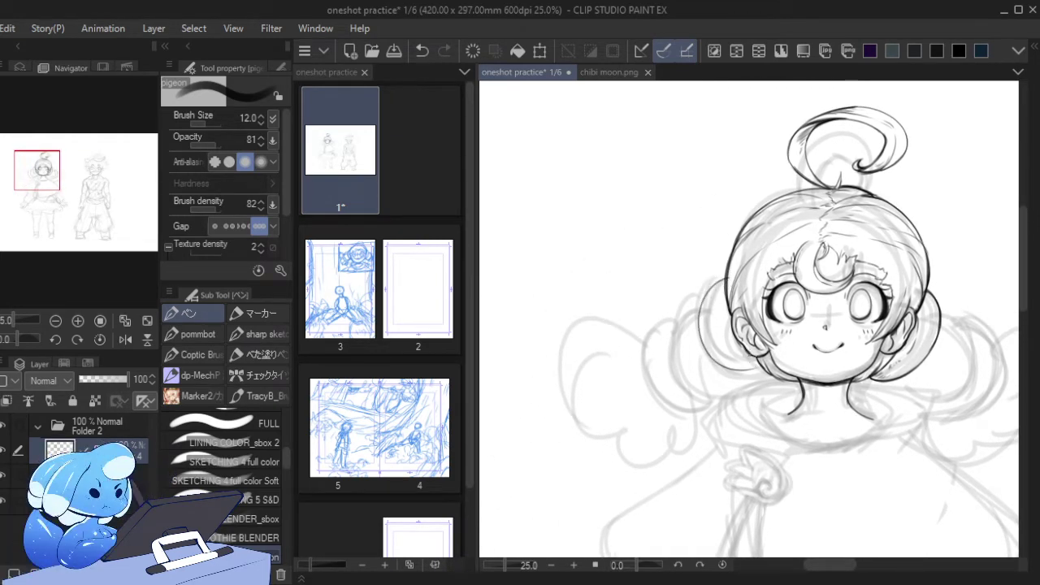
pyautogui.hotkey('ctrl', 'z')
pyautogui.moveTo(721, 280)
pyautogui.mouseDown()
pyautogui.moveTo(700, 303)
pyautogui.moveTo(764, 377)
pyautogui.mouseUp()
pyautogui.hotkey('ctrl', 'z')
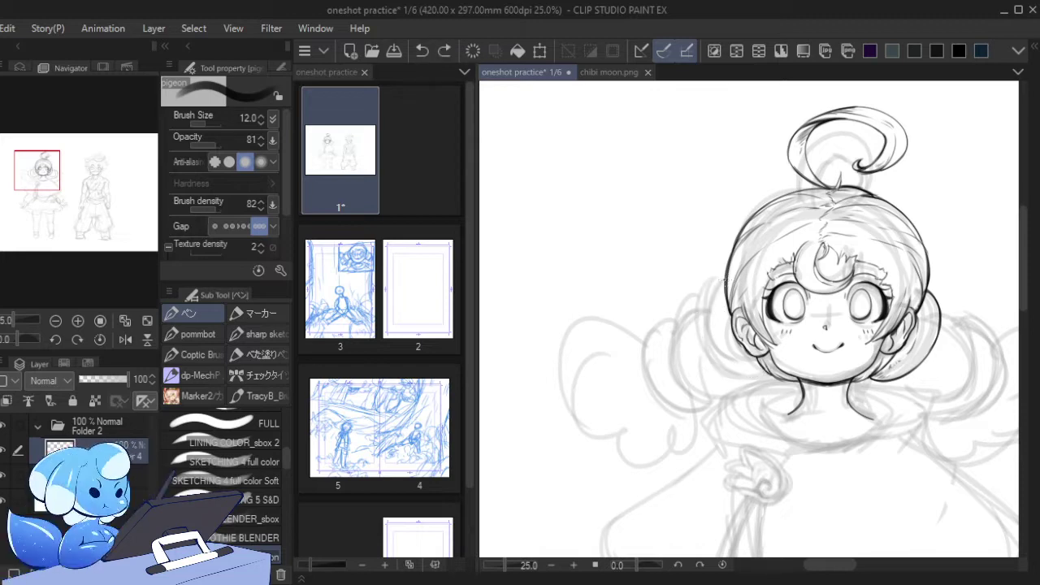
pyautogui.moveTo(725, 278); pyautogui.dragTo(741, 374)
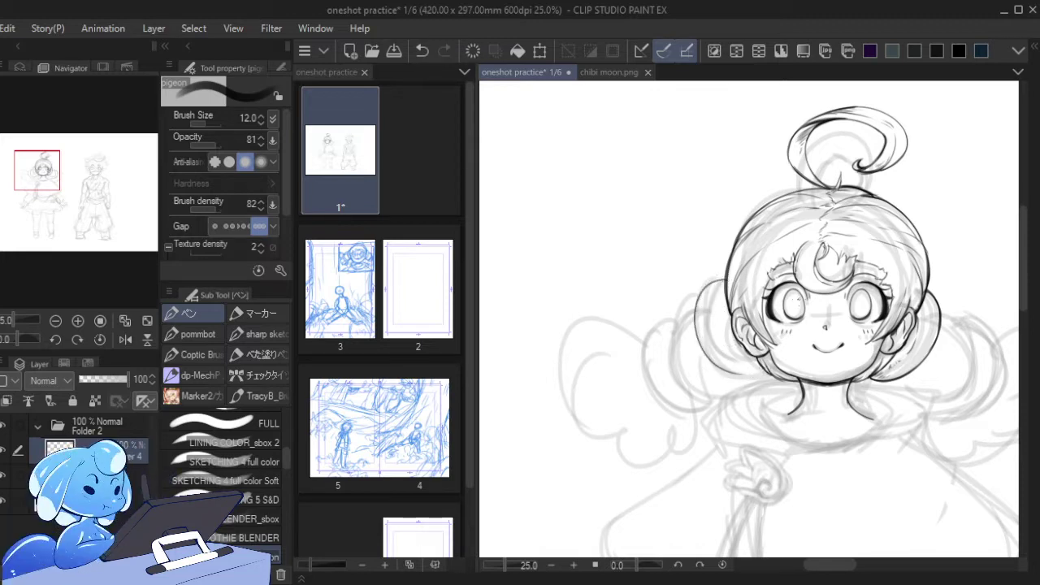
# - Thicken the left side bun's lower edge at brush size 15, then add inner strands and return the brush to 12
pyautogui.press(']')
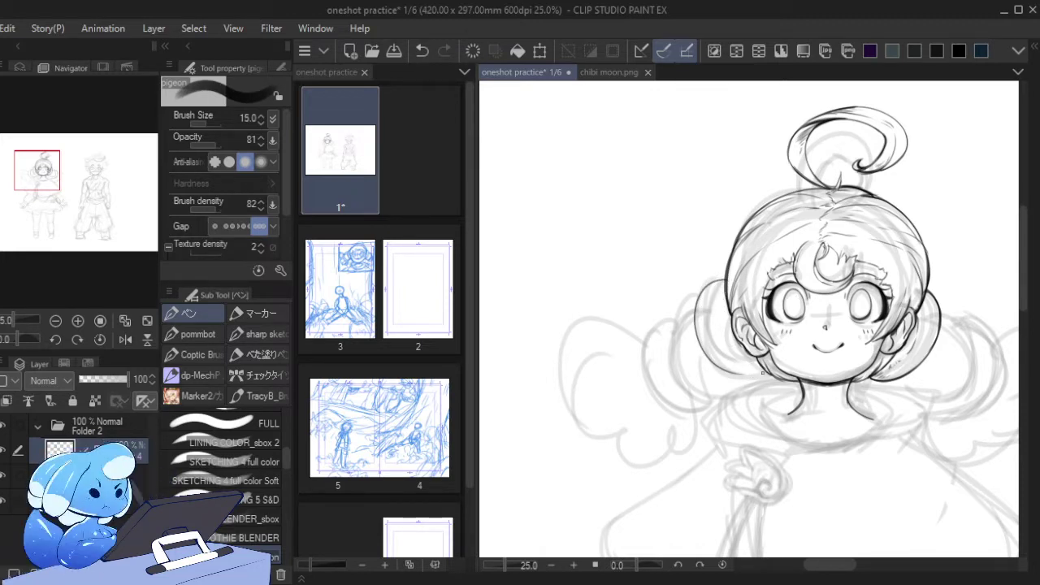
pyautogui.moveTo(764, 372); pyautogui.dragTo(733, 375)
pyautogui.hotkey('ctrl', 'z')
pyautogui.hotkey('ctrl', 'z')
pyautogui.hotkey('ctrl', 'z')
pyautogui.hotkey('ctrl', 'z')
pyautogui.moveTo(726, 279)
pyautogui.mouseDown()
pyautogui.moveTo(722, 308)
pyautogui.moveTo(757, 365)
pyautogui.mouseUp()
pyautogui.hotkey('ctrl', 'z')
pyautogui.press('[')
pyautogui.hotkey('ctrl', 'z')
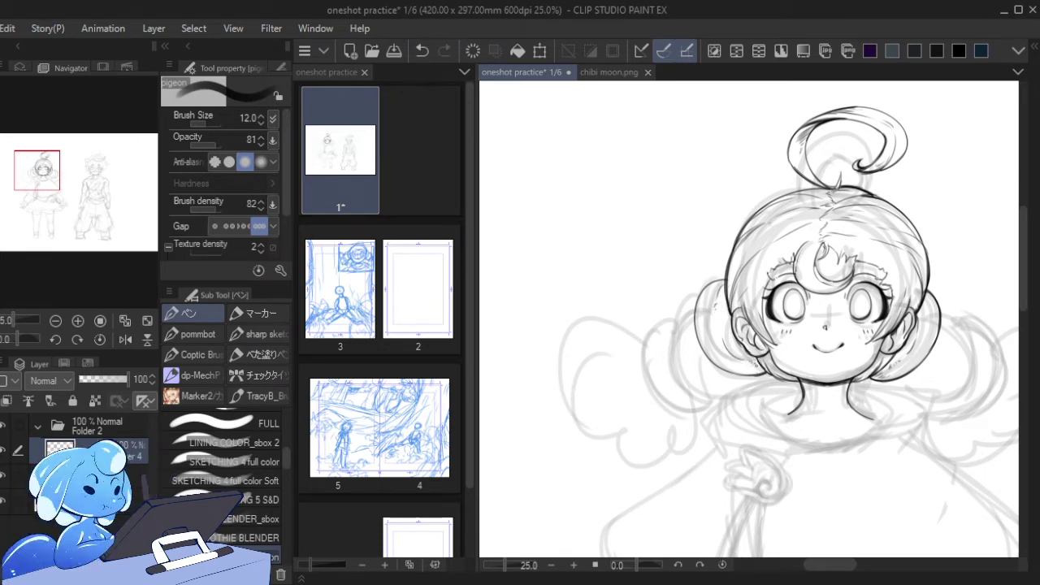
# - Darken the line between the left ear and the left side bun
pyautogui.moveTo(728, 306); pyautogui.dragTo(740, 348)
pyautogui.hotkey('ctrl', 'z')
pyautogui.hotkey('ctrl', 'z')
pyautogui.hotkey('ctrl', 'z')
pyautogui.moveTo(728, 312); pyautogui.dragTo(744, 344)
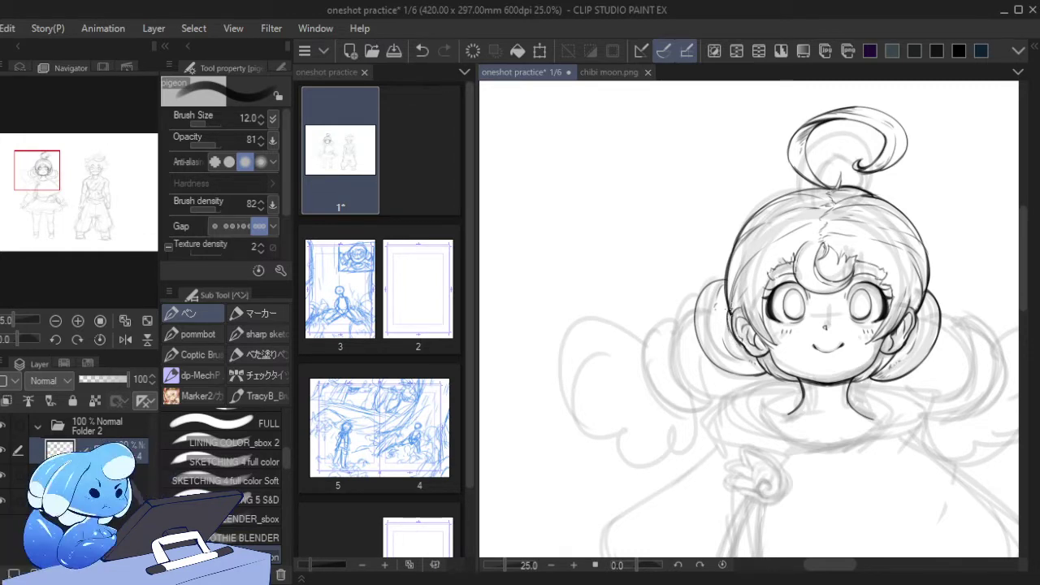
pyautogui.moveTo(728, 308); pyautogui.dragTo(742, 343)
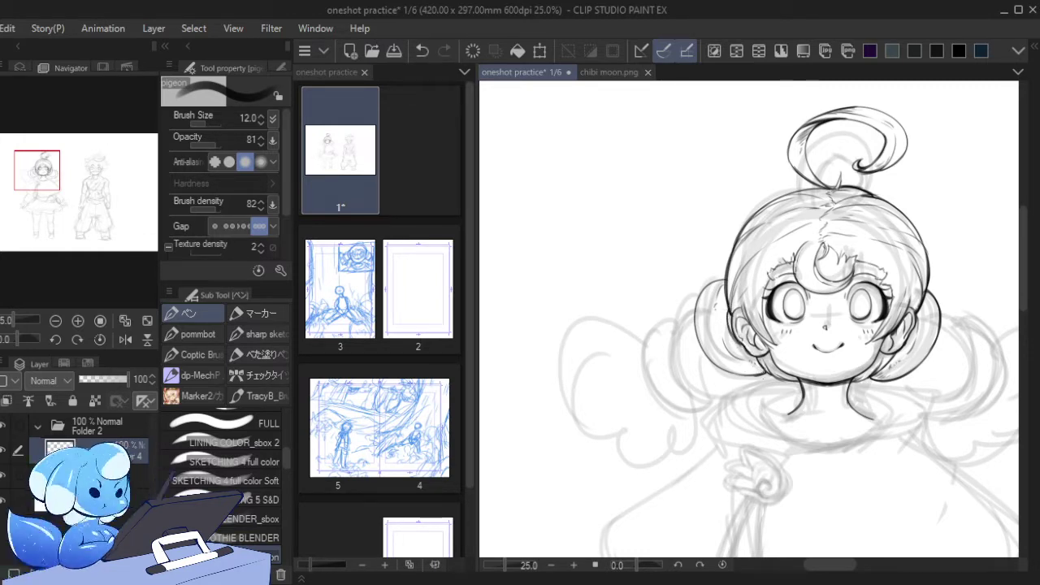
# - Darken the junctions where the left and right side buns meet the head outline
pyautogui.moveTo(723, 279)
pyautogui.mouseDown()
pyautogui.moveTo(701, 299)
pyautogui.moveTo(715, 282)
pyautogui.mouseUp()
pyautogui.hotkey('ctrl', 'z')
pyautogui.hotkey('ctrl', 'z')
pyautogui.hotkey('ctrl', 'z')
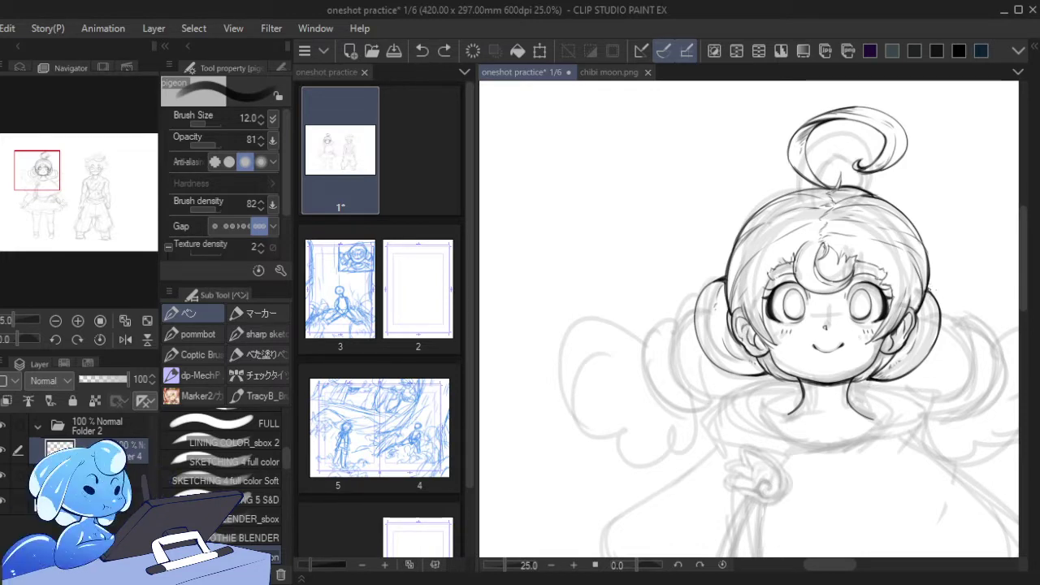
pyautogui.moveTo(929, 287); pyautogui.dragTo(935, 300)
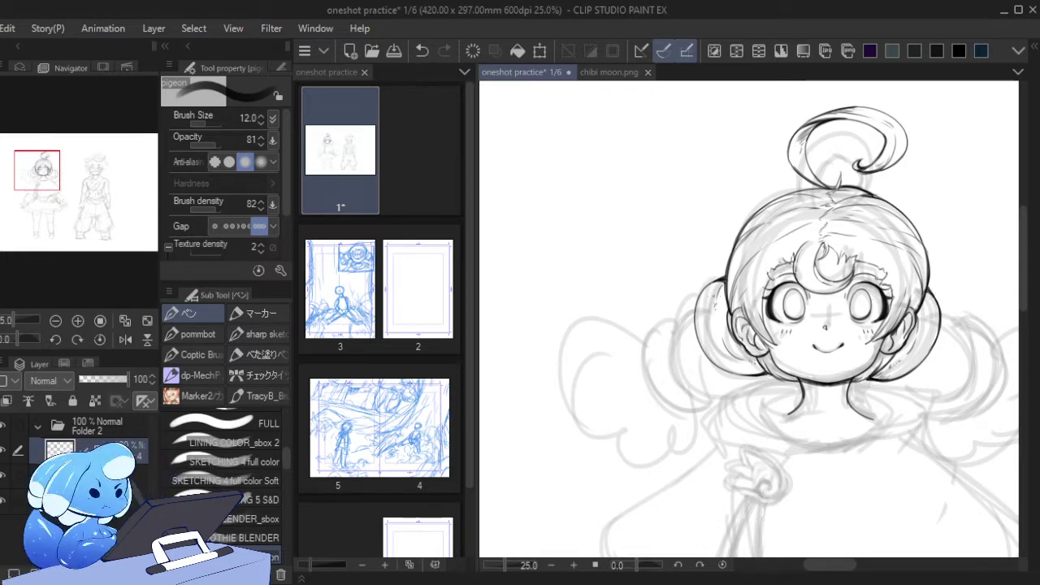
# - Thicken the left side bun's outline along its outer curve down to the jaw
pyautogui.moveTo(719, 281)
pyautogui.mouseDown()
pyautogui.moveTo(696, 317)
pyautogui.moveTo(743, 373)
pyautogui.mouseUp()
pyautogui.hotkey('ctrl', 'z')
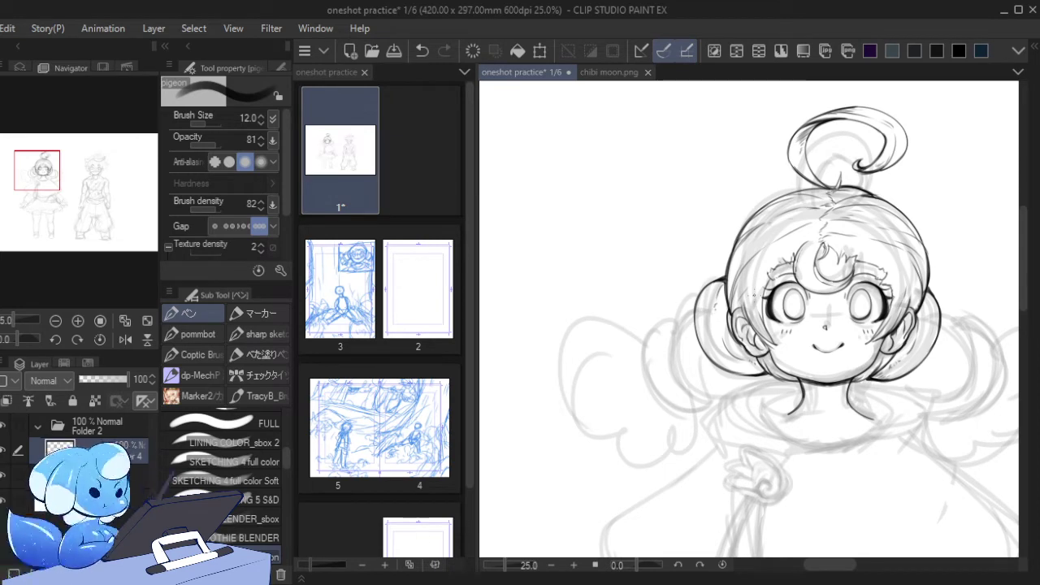
pyautogui.moveTo(782, 402)
pyautogui.mouseDown()
pyautogui.moveTo(770, 424)
pyautogui.moveTo(790, 459)
pyautogui.moveTo(817, 436)
pyautogui.mouseUp()
pyautogui.hotkey('ctrl', 'z')
# - Ink the upper outer curve and inner strand of a second hair loop beside the left bun at brush size 10
pyautogui.moveTo(696, 302); pyautogui.dragTo(687, 370)
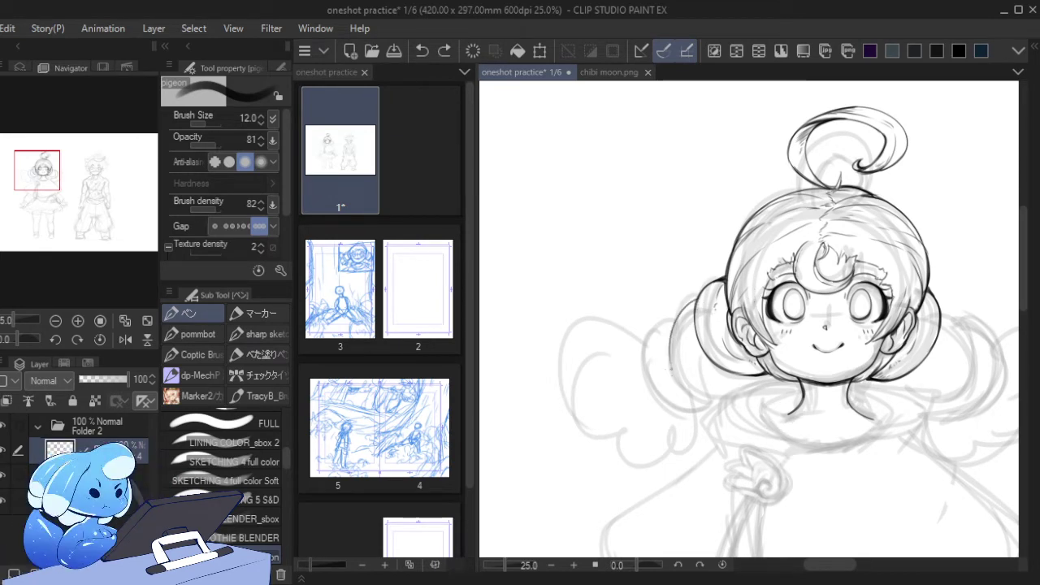
pyautogui.hotkey('ctrl', 'z')
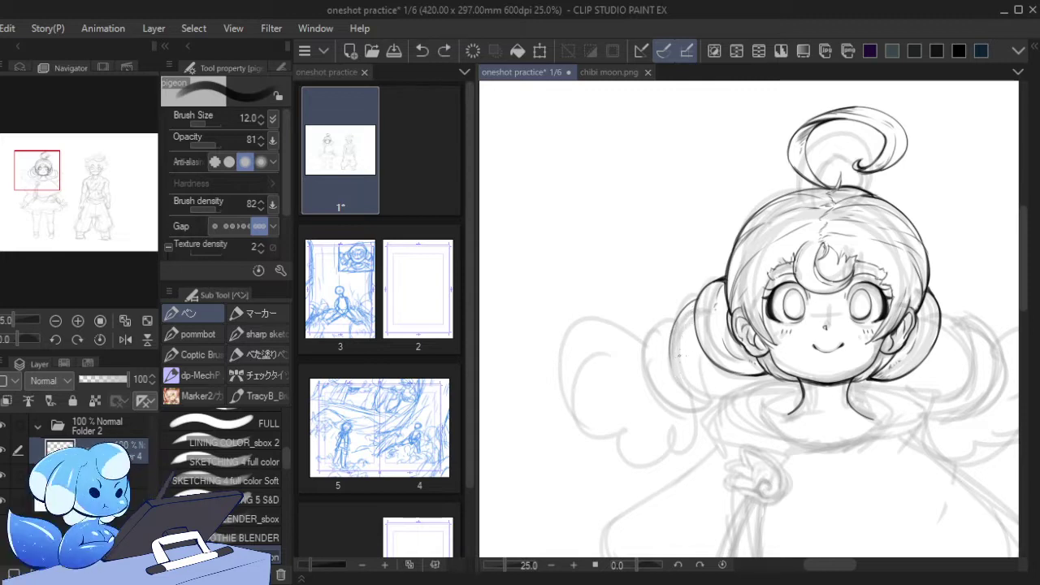
pyautogui.moveTo(695, 305); pyautogui.dragTo(676, 344)
pyautogui.hotkey('ctrl', 'z')
pyautogui.press('[')
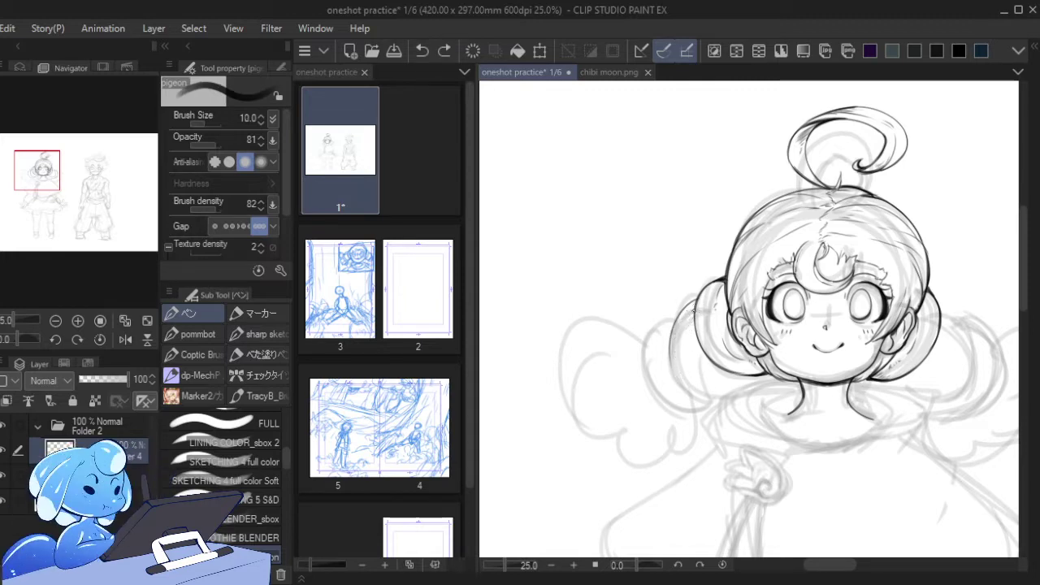
pyautogui.moveTo(695, 305)
pyautogui.mouseDown()
pyautogui.moveTo(674, 334)
pyautogui.moveTo(671, 371)
pyautogui.mouseUp()
pyautogui.moveTo(688, 336)
pyautogui.mouseDown()
pyautogui.moveTo(673, 374)
pyautogui.moveTo(685, 340)
pyautogui.mouseUp()
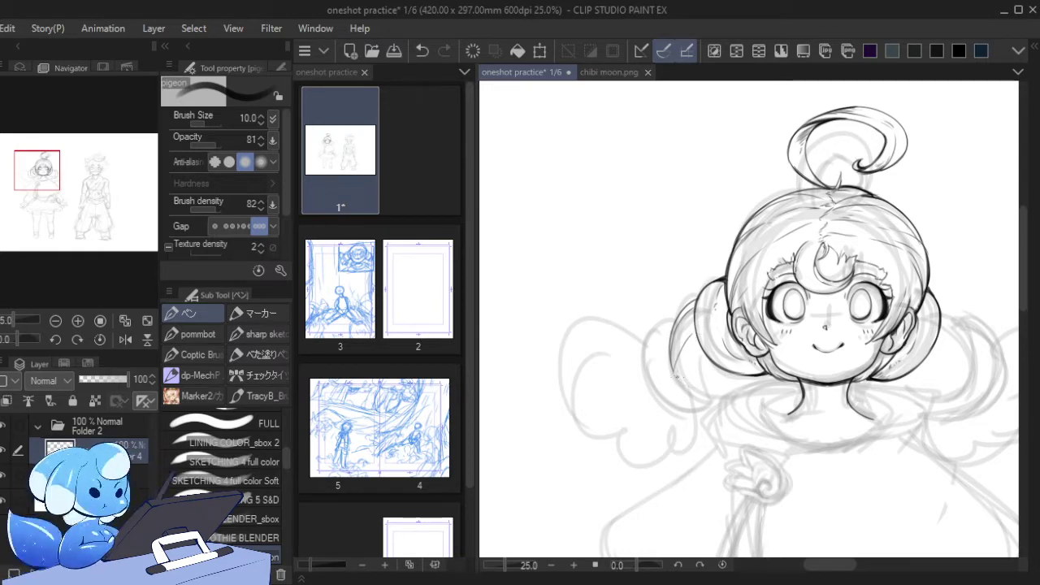
# - Close the bottom of the second left hair loop beneath the bun and reinforce its outer curve
pyautogui.moveTo(676, 379)
pyautogui.mouseDown()
pyautogui.moveTo(743, 373)
pyautogui.moveTo(729, 397)
pyautogui.moveTo(748, 390)
pyautogui.moveTo(707, 401)
pyautogui.mouseUp()
pyautogui.moveTo(707, 361)
pyautogui.mouseDown()
pyautogui.moveTo(674, 398)
pyautogui.moveTo(726, 400)
pyautogui.mouseUp()
pyautogui.hotkey('ctrl', 'z')
pyautogui.moveTo(672, 362)
pyautogui.mouseDown()
pyautogui.moveTo(670, 337)
pyautogui.moveTo(696, 302)
pyautogui.moveTo(674, 367)
pyautogui.mouseUp()
pyautogui.hotkey('ctrl', 'z')
pyautogui.moveTo(698, 293)
pyautogui.mouseDown()
pyautogui.moveTo(673, 321)
pyautogui.moveTo(682, 380)
pyautogui.mouseUp()
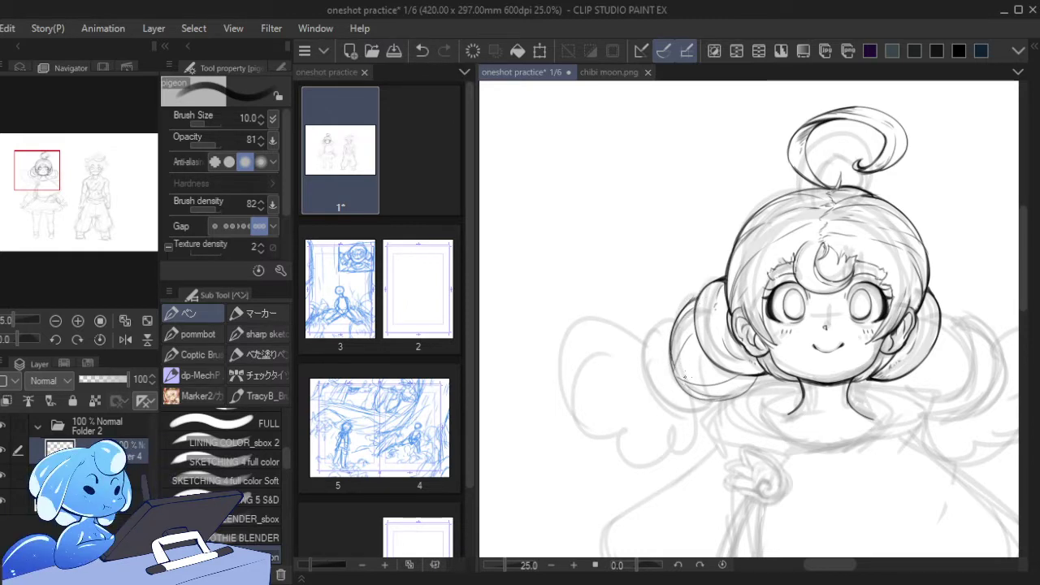
# - Reinforce the bottom of the second left hair loop near the jaw and ink its inner strands at brush size 8
pyautogui.moveTo(764, 372); pyautogui.dragTo(713, 402)
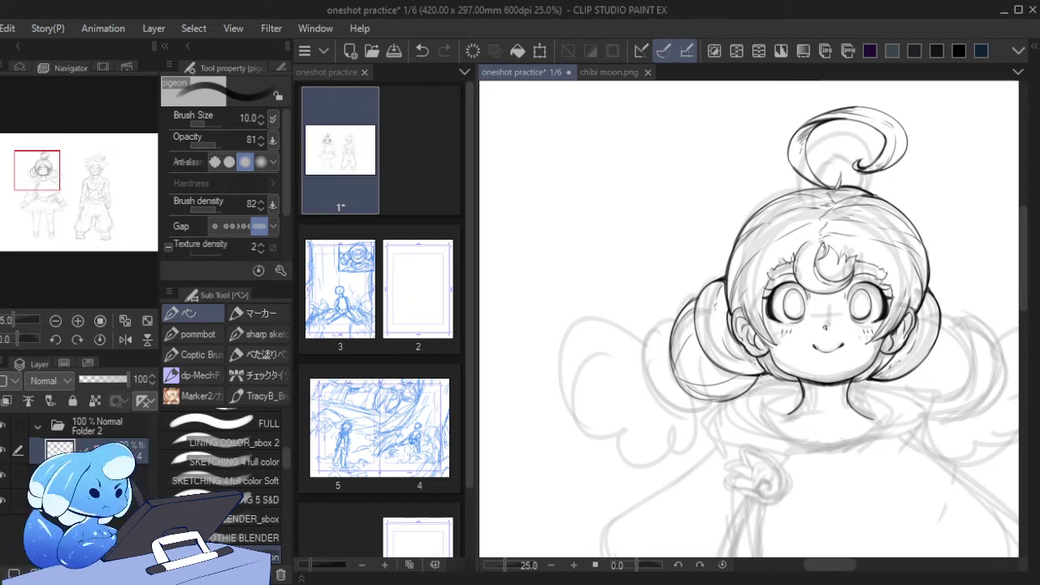
pyautogui.moveTo(762, 374)
pyautogui.mouseDown()
pyautogui.moveTo(721, 400)
pyautogui.moveTo(694, 400)
pyautogui.moveTo(743, 389)
pyautogui.mouseUp()
pyautogui.press('[')
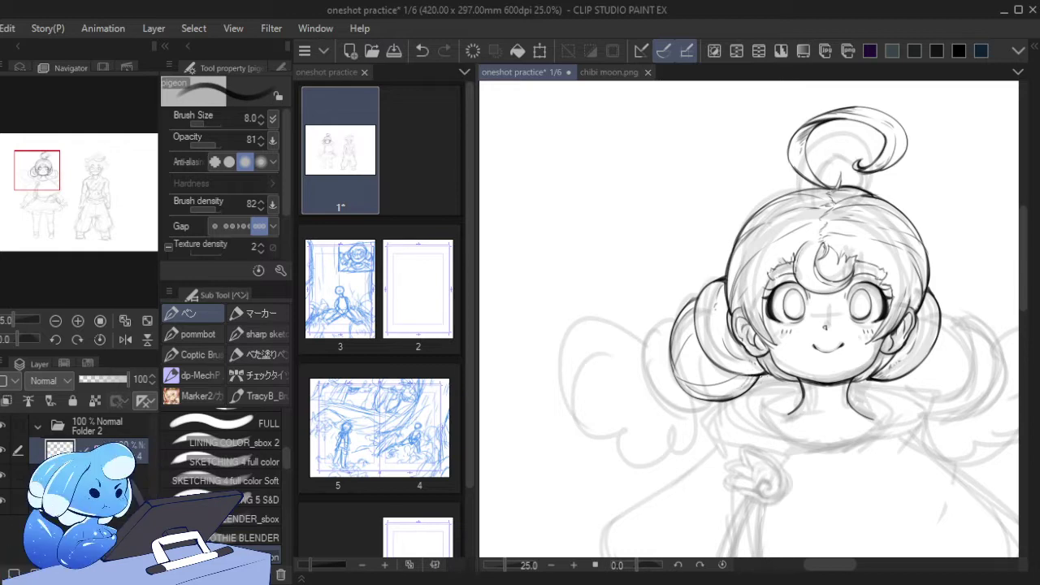
pyautogui.moveTo(695, 322)
pyautogui.mouseDown()
pyautogui.moveTo(673, 361)
pyautogui.moveTo(689, 380)
pyautogui.moveTo(736, 374)
pyautogui.moveTo(688, 379)
pyautogui.moveTo(687, 392)
pyautogui.mouseUp()
pyautogui.moveTo(698, 294); pyautogui.dragTo(681, 324)
pyautogui.hotkey('ctrl', 'z')
pyautogui.moveTo(695, 364)
pyautogui.mouseDown()
pyautogui.moveTo(680, 375)
pyautogui.moveTo(695, 364)
pyautogui.moveTo(706, 394)
pyautogui.moveTo(717, 391)
pyautogui.mouseUp()
pyautogui.hotkey('ctrl', 'z')
pyautogui.hotkey('ctrl', 'z')
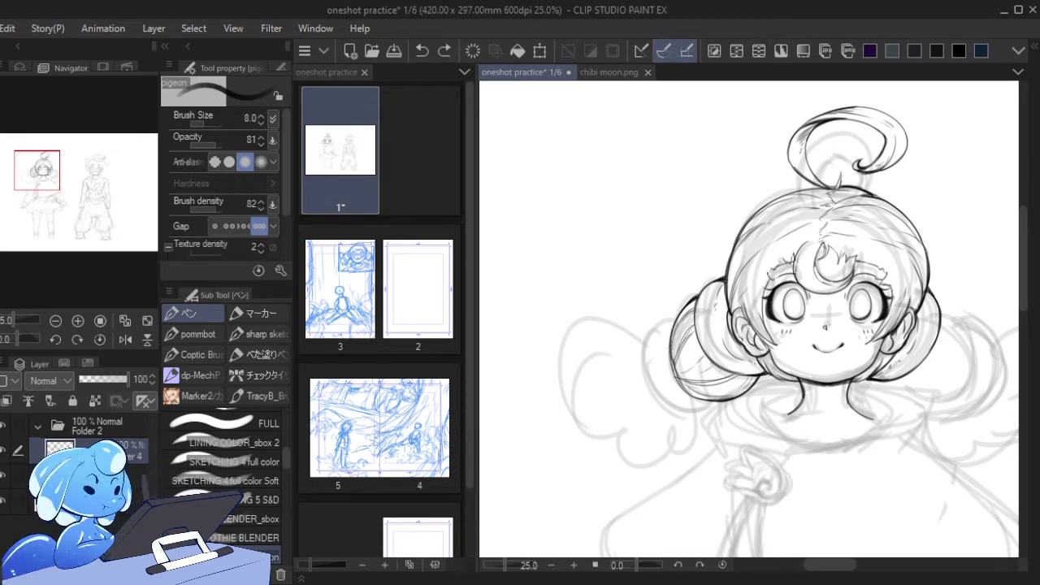
# - Thicken the lower outer curve of the second left hair loop
pyautogui.moveTo(670, 351); pyautogui.dragTo(680, 388)
pyautogui.hotkey('ctrl', 'z')
pyautogui.moveTo(672, 350)
pyautogui.mouseDown()
pyautogui.moveTo(684, 380)
pyautogui.moveTo(674, 381)
pyautogui.moveTo(700, 399)
pyautogui.mouseUp()
pyautogui.hotkey('ctrl', 'z')
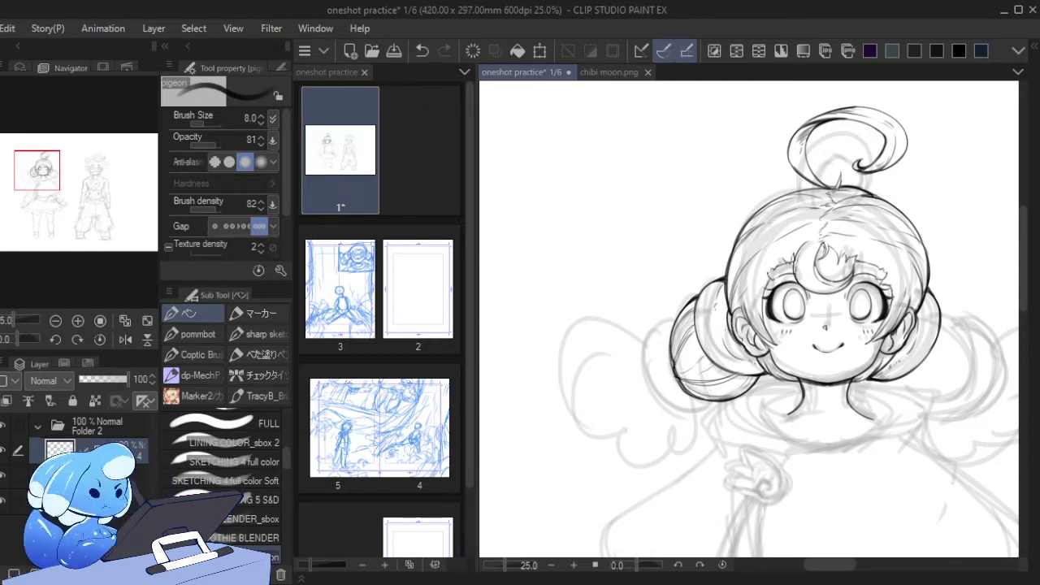
# - Ink short flyaway strands sticking out above the upper outer edge of the second left hair loop
pyautogui.moveTo(684, 297)
pyautogui.mouseDown()
pyautogui.moveTo(673, 328)
pyautogui.moveTo(677, 318)
pyautogui.mouseUp()
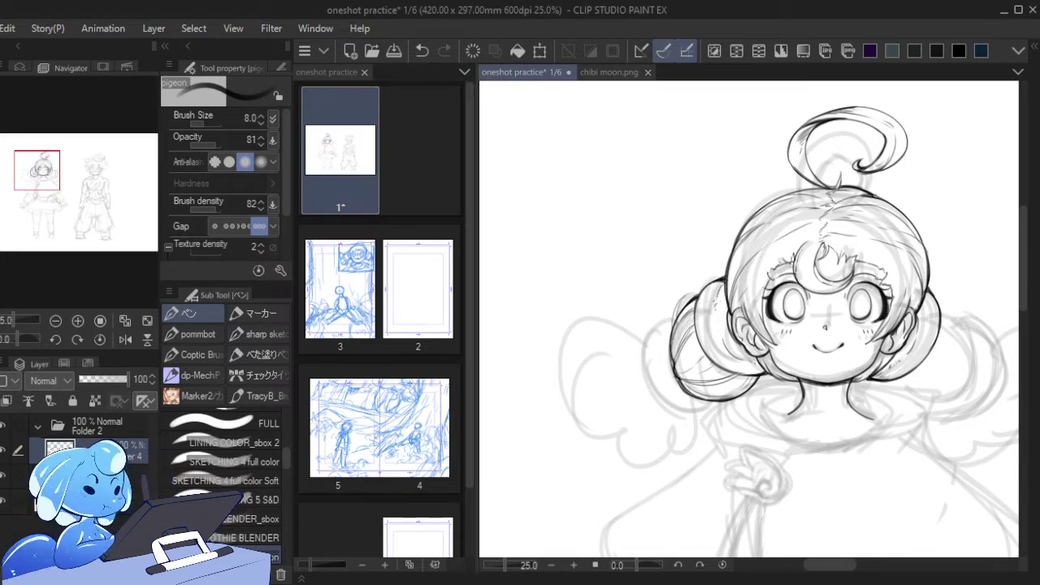
pyautogui.hotkey('ctrl', 'z')
pyautogui.hotkey('ctrl', 'z')
pyautogui.moveTo(649, 306)
pyautogui.mouseDown()
pyautogui.moveTo(674, 316)
pyautogui.moveTo(657, 323)
pyautogui.moveTo(676, 312)
pyautogui.mouseUp()
pyautogui.hotkey('ctrl', 'z')
pyautogui.hotkey('ctrl', 'z')
pyautogui.hotkey('ctrl', 'z')
pyautogui.hotkey('ctrl', 'z')
pyautogui.hotkey('ctrl', 'z')
pyautogui.hotkey('ctrl', 'z')
pyautogui.moveTo(685, 295)
pyautogui.mouseDown()
pyautogui.moveTo(673, 321)
pyautogui.moveTo(678, 309)
pyautogui.mouseUp()
pyautogui.hotkey('ctrl', 'z')
pyautogui.moveTo(691, 286); pyautogui.dragTo(678, 307)
# - Set the pen to brush size 10 and opacity 100, trying it with scribbles beside the head and undoing them
pyautogui.press('[')
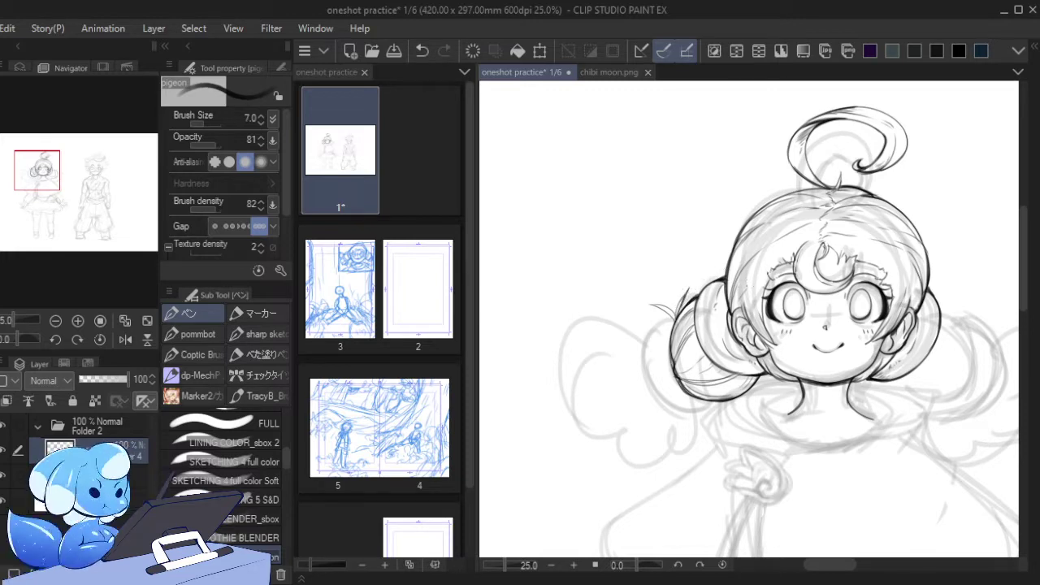
pyautogui.press(']')
pyautogui.press(']')
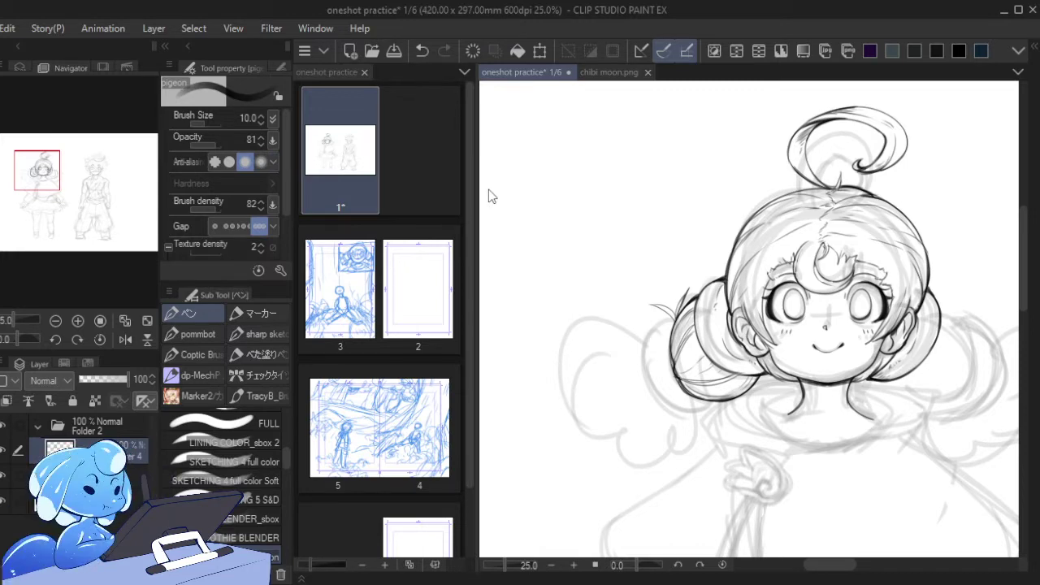
pyautogui.moveTo(646, 127)
pyautogui.mouseDown()
pyautogui.moveTo(481, 259)
pyautogui.moveTo(593, 447)
pyautogui.moveTo(668, 473)
pyautogui.mouseUp()
pyautogui.hotkey('ctrl', 'z')
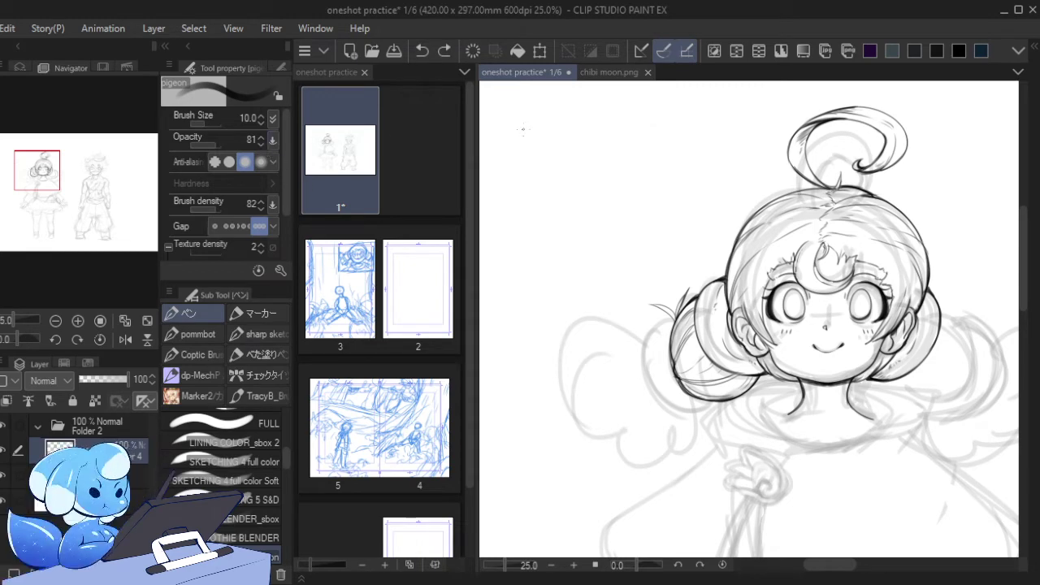
pyautogui.moveTo(644, 228)
pyautogui.mouseDown()
pyautogui.moveTo(534, 355)
pyautogui.moveTo(621, 447)
pyautogui.moveTo(711, 492)
pyautogui.mouseUp()
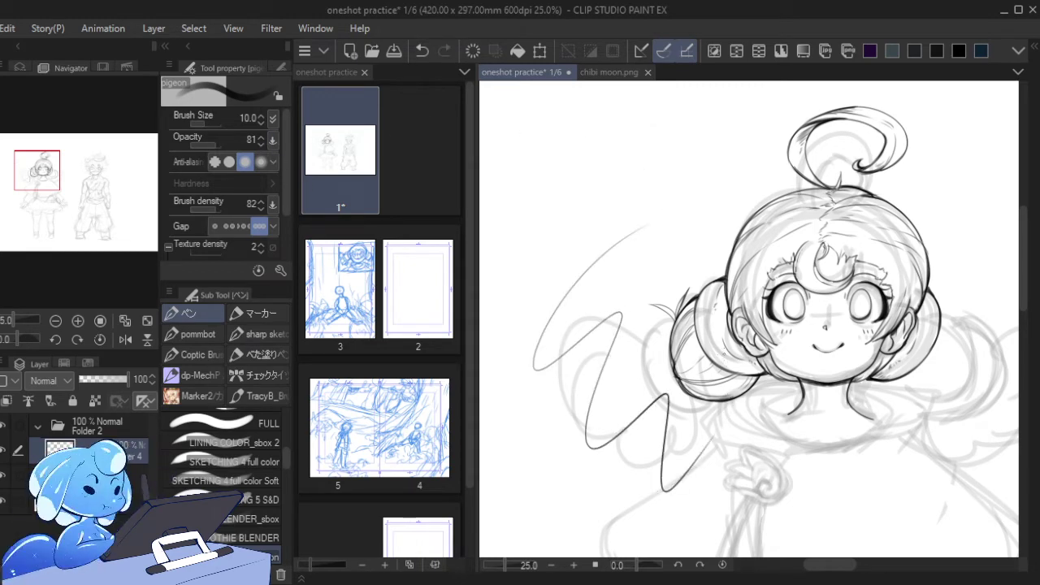
pyautogui.hotkey('ctrl', 'z')
pyautogui.moveTo(216, 145); pyautogui.dragTo(230, 146)
pyautogui.moveTo(616, 170)
pyautogui.mouseDown()
pyautogui.moveTo(540, 326)
pyautogui.moveTo(606, 355)
pyautogui.moveTo(674, 497)
pyautogui.mouseUp()
pyautogui.hotkey('ctrl', 'z')
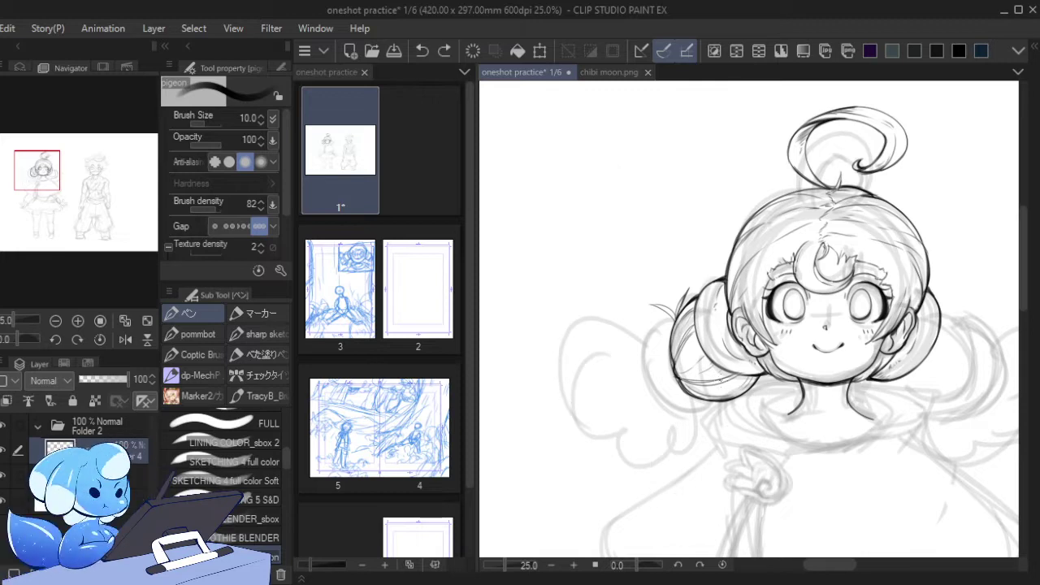
# - Clean up the lower outer curve of the second left hair loop with the vector eraser at size 12
pyautogui.press('e')
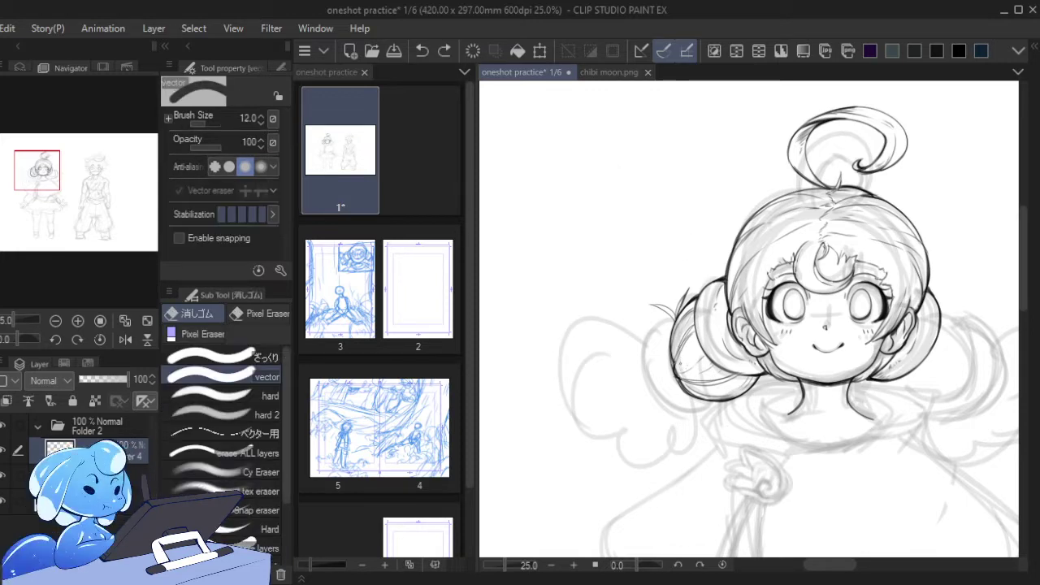
pyautogui.click(676, 370)
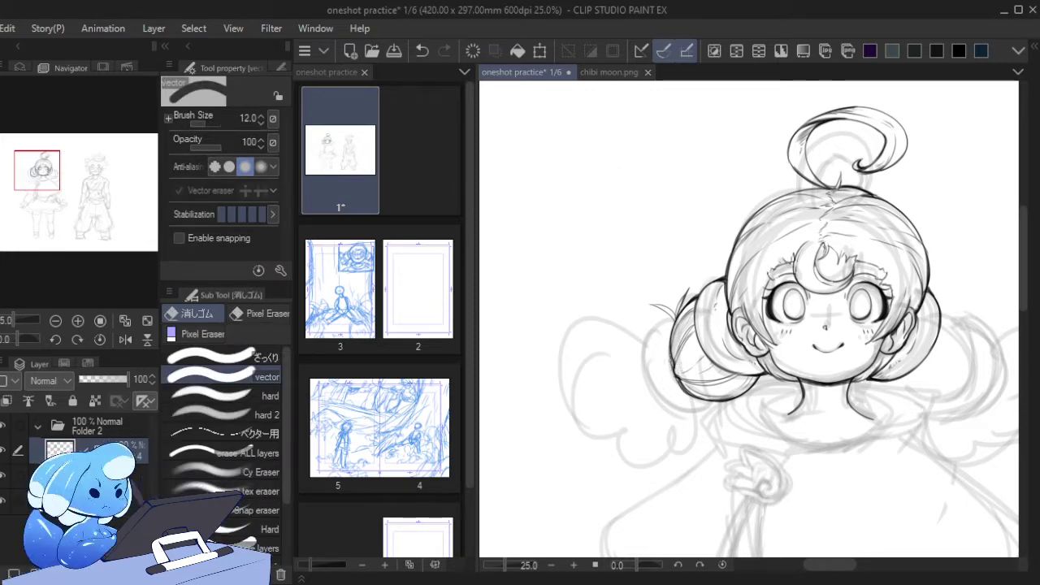
pyautogui.moveTo(671, 359)
pyautogui.mouseDown()
pyautogui.moveTo(672, 374)
pyautogui.moveTo(670, 362)
pyautogui.moveTo(709, 399)
pyautogui.mouseUp()
pyautogui.hotkey('ctrl', 'z')
pyautogui.hotkey('ctrl', 'z')
pyautogui.hotkey('ctrl', 'z')
pyautogui.hotkey('ctrl', 'z')
pyautogui.hotkey('ctrl', 'z')
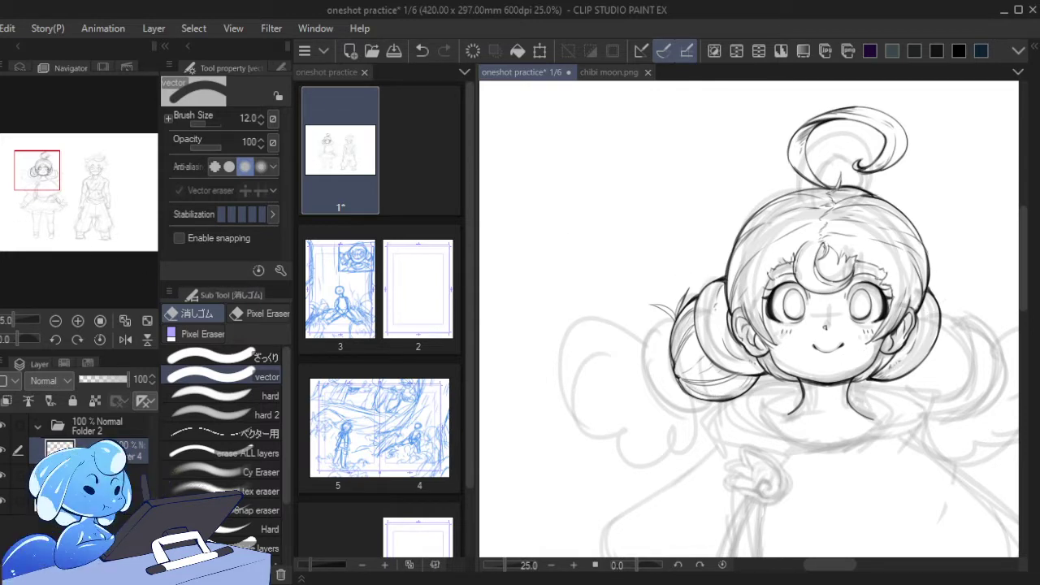
# - Ink the outer outline of a third hair loop wrapping around the second left loop at brush size 10
pyautogui.press('p')
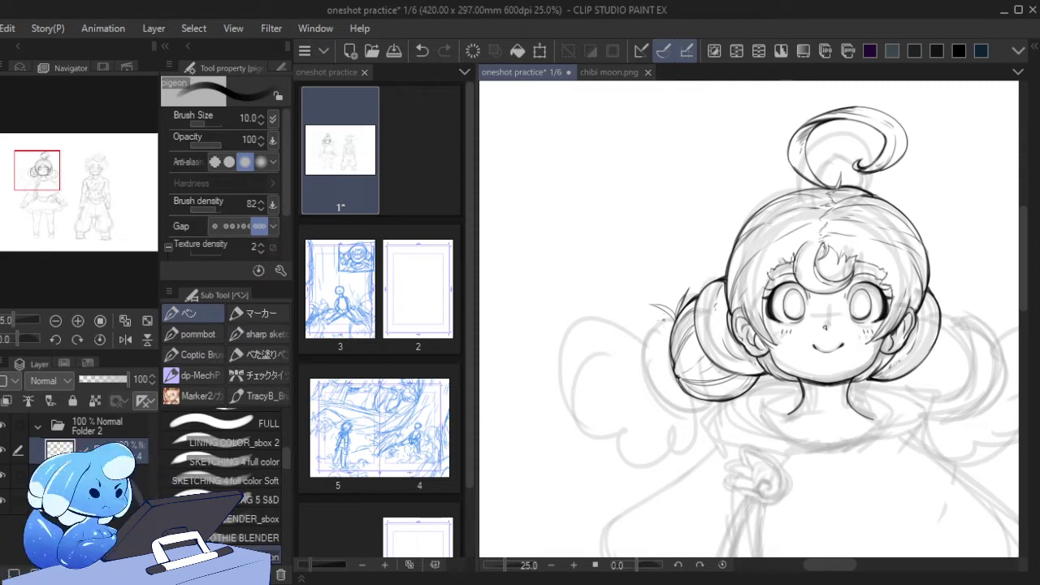
pyautogui.moveTo(658, 317); pyautogui.dragTo(676, 409)
pyautogui.hotkey('ctrl', 'z')
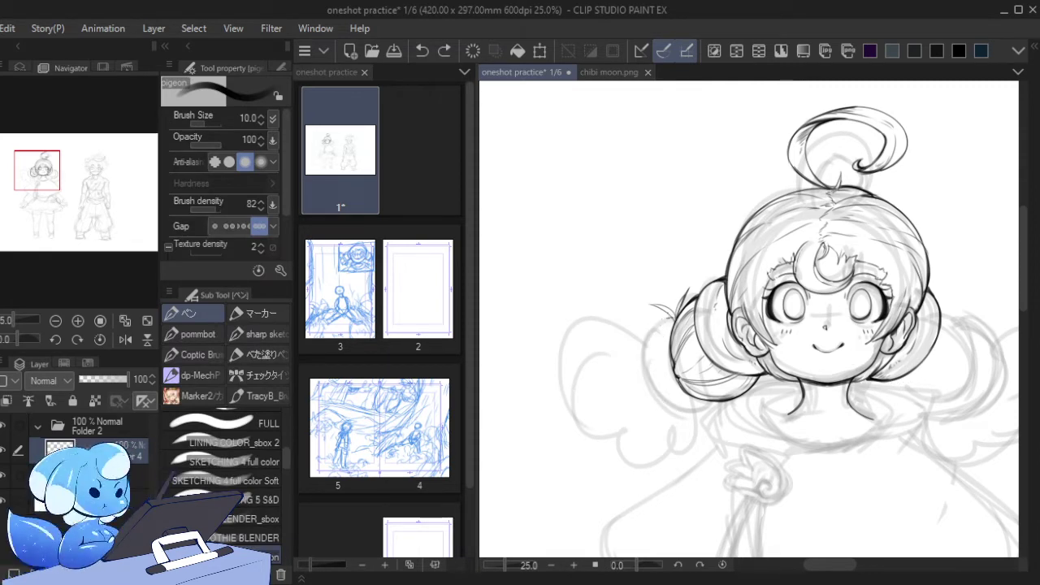
pyautogui.moveTo(665, 319)
pyautogui.mouseDown()
pyautogui.moveTo(709, 415)
pyautogui.moveTo(697, 419)
pyautogui.mouseUp()
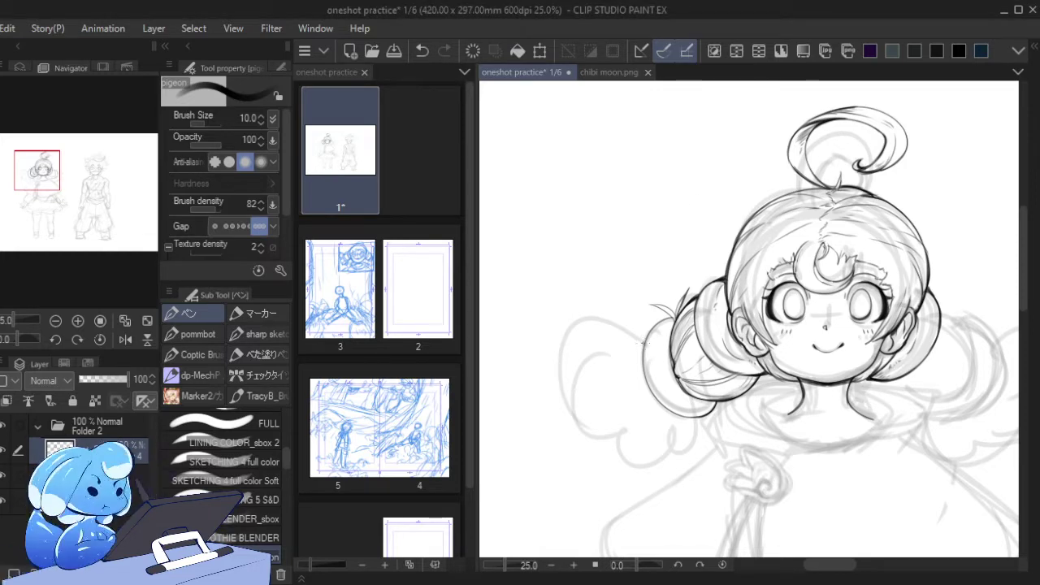
# - Try inking the rounded outline of the large outermost left hair puff, starting from the third loop
pyautogui.moveTo(644, 340)
pyautogui.mouseDown()
pyautogui.moveTo(577, 373)
pyautogui.moveTo(574, 333)
pyautogui.moveTo(558, 380)
pyautogui.moveTo(578, 420)
pyautogui.moveTo(585, 342)
pyautogui.moveTo(573, 358)
pyautogui.moveTo(600, 355)
pyautogui.mouseUp()
pyautogui.moveTo(697, 416)
pyautogui.mouseDown()
pyautogui.moveTo(693, 455)
pyautogui.moveTo(666, 472)
pyautogui.mouseUp()
pyautogui.hotkey('ctrl', 'z')
pyautogui.moveTo(698, 416)
pyautogui.mouseDown()
pyautogui.moveTo(677, 441)
pyautogui.moveTo(681, 429)
pyautogui.moveTo(698, 443)
pyautogui.moveTo(696, 416)
pyautogui.mouseUp()
pyautogui.hotkey('ctrl', 'z')
pyautogui.hotkey('ctrl', 'z')
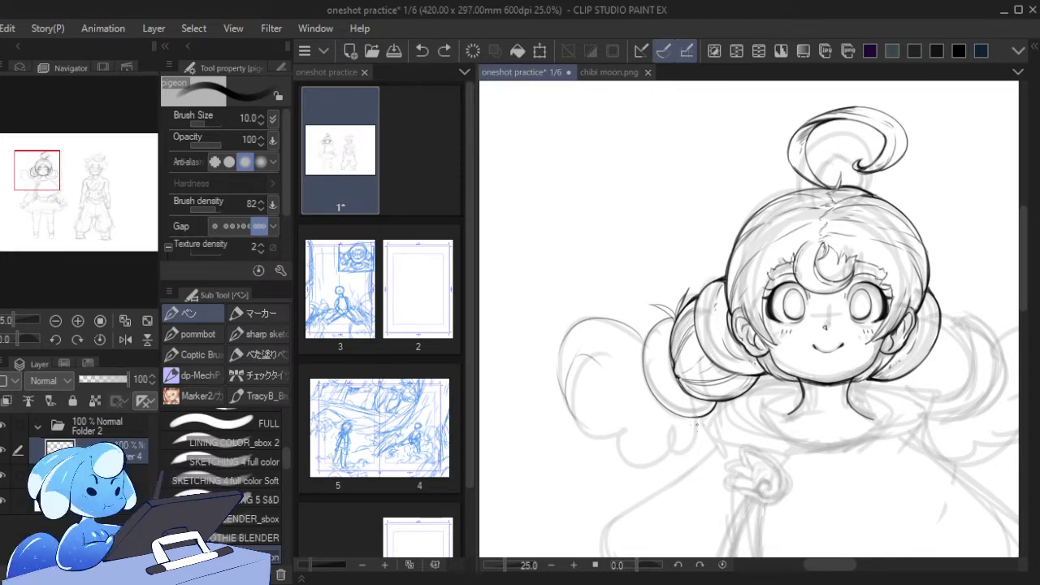
# - Set the brush size to 12 and ink a small hooked curl below the third left loop
pyautogui.press(']')
pyautogui.press(']')
pyautogui.press(']')
pyautogui.moveTo(693, 416); pyautogui.dragTo(673, 455)
pyautogui.hotkey('ctrl', 'z')
pyautogui.press('[')
pyautogui.moveTo(694, 417); pyautogui.dragTo(671, 453)
pyautogui.hotkey('ctrl', 'z')
pyautogui.press('[')
pyautogui.moveTo(695, 418)
pyautogui.mouseDown()
pyautogui.moveTo(678, 446)
pyautogui.moveTo(675, 424)
pyautogui.moveTo(672, 457)
pyautogui.mouseUp()
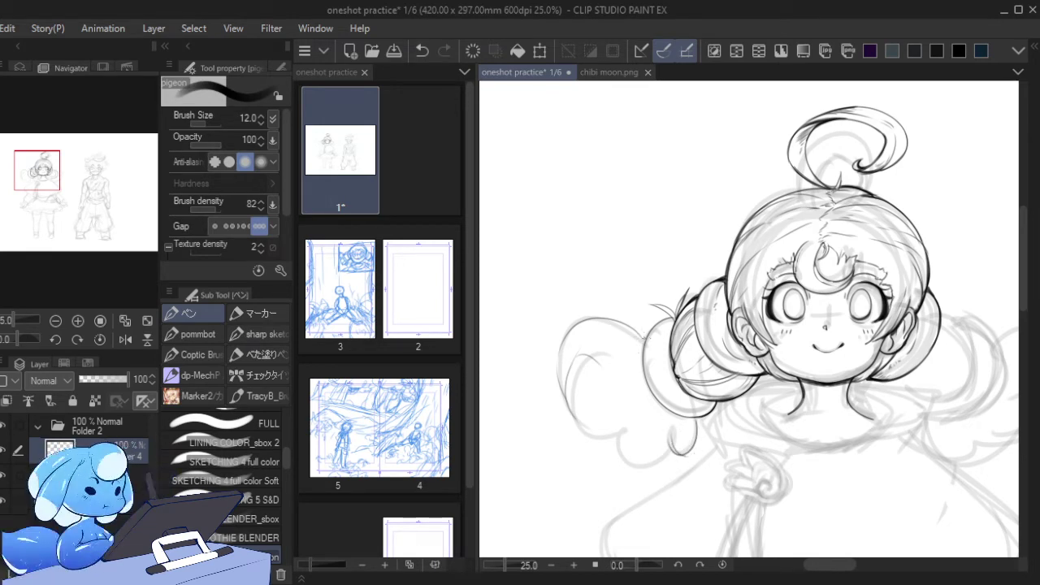
# - Try a small bump above the outermost left puff and rounded lobes along its lower edge
pyautogui.moveTo(647, 332)
pyautogui.mouseDown()
pyautogui.moveTo(613, 305)
pyautogui.moveTo(608, 317)
pyautogui.moveTo(647, 345)
pyautogui.moveTo(644, 317)
pyautogui.moveTo(618, 309)
pyautogui.moveTo(606, 322)
pyautogui.mouseUp()
pyautogui.hotkey('ctrl', 'z')
pyautogui.hotkey('ctrl', 'z')
pyautogui.hotkey('ctrl', 'z')
pyautogui.moveTo(580, 370)
pyautogui.mouseDown()
pyautogui.moveTo(579, 432)
pyautogui.moveTo(635, 430)
pyautogui.mouseUp()
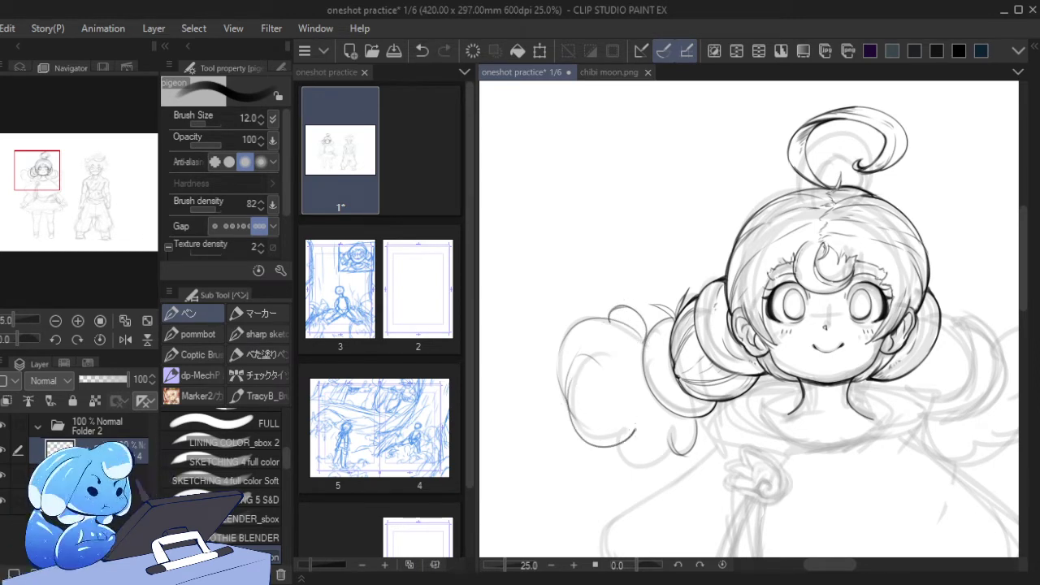
pyautogui.hotkey('ctrl', 'z')
pyautogui.moveTo(571, 381)
pyautogui.mouseDown()
pyautogui.moveTo(631, 423)
pyautogui.moveTo(649, 468)
pyautogui.moveTo(674, 442)
pyautogui.moveTo(628, 466)
pyautogui.moveTo(630, 428)
pyautogui.moveTo(622, 461)
pyautogui.mouseUp()
pyautogui.hotkey('ctrl', 'z')
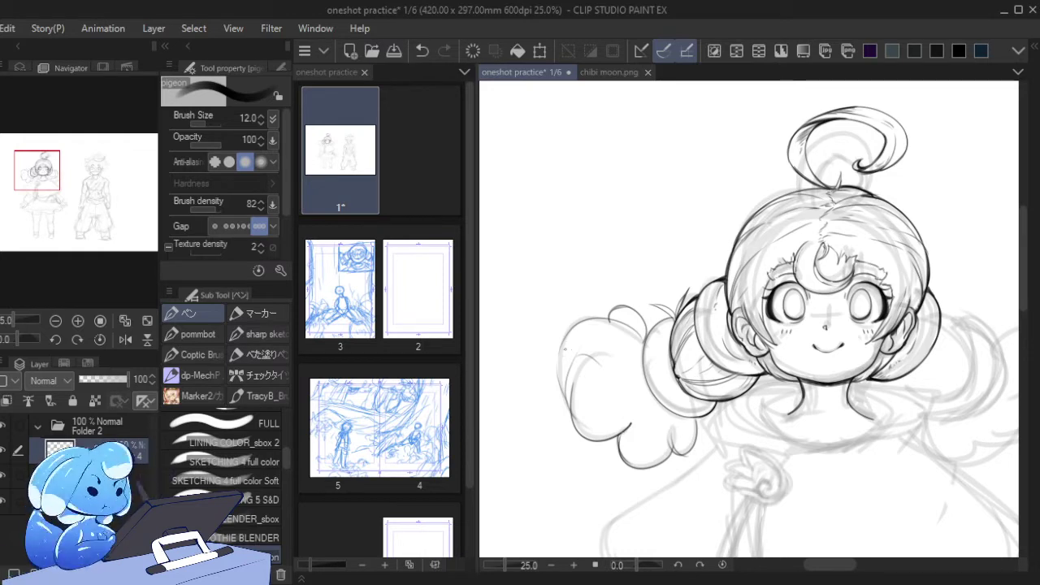
# - Try repeated strokes to smooth the left edge of the outermost puff, plus a stroke on the small bottom curl
pyautogui.moveTo(561, 345); pyautogui.dragTo(572, 400)
pyautogui.hotkey('ctrl', 'z')
pyautogui.moveTo(561, 344); pyautogui.dragTo(570, 400)
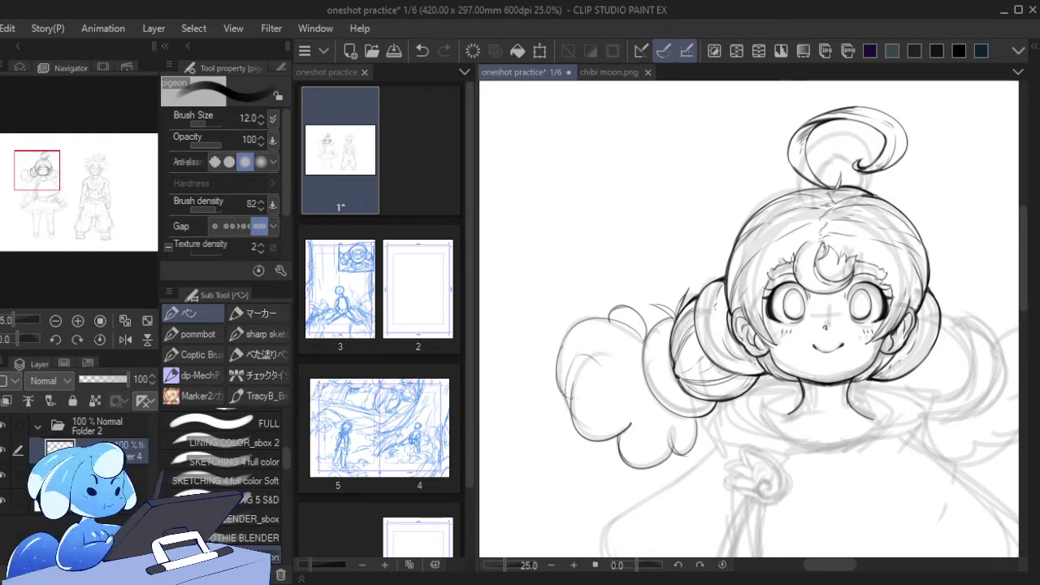
pyautogui.hotkey('ctrl', 'z')
pyautogui.moveTo(561, 349); pyautogui.dragTo(569, 402)
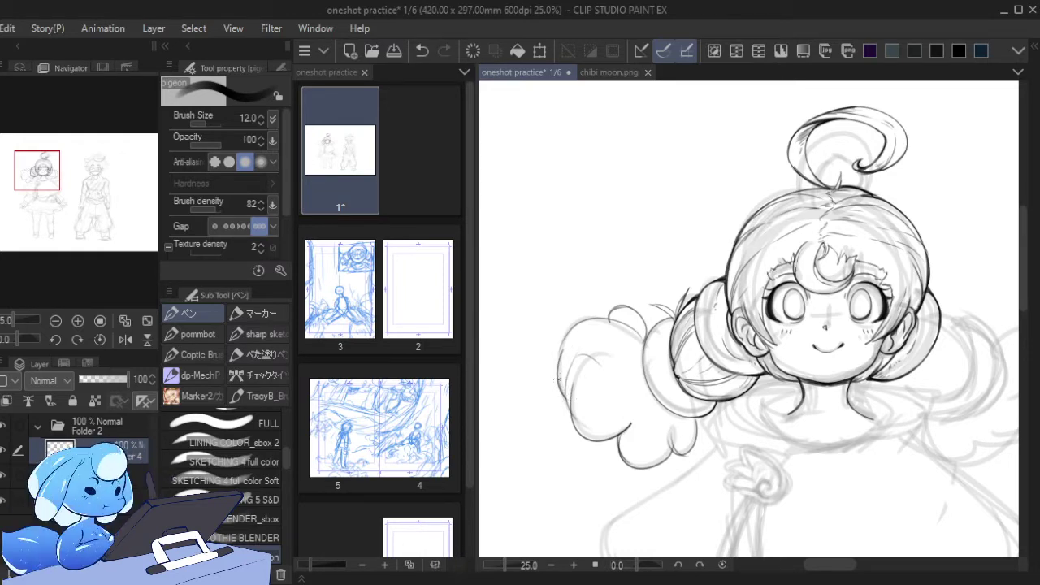
pyautogui.hotkey('ctrl', 'z')
pyautogui.moveTo(559, 347); pyautogui.dragTo(566, 395)
pyautogui.hotkey('ctrl', 'z')
pyautogui.moveTo(561, 346); pyautogui.dragTo(559, 390)
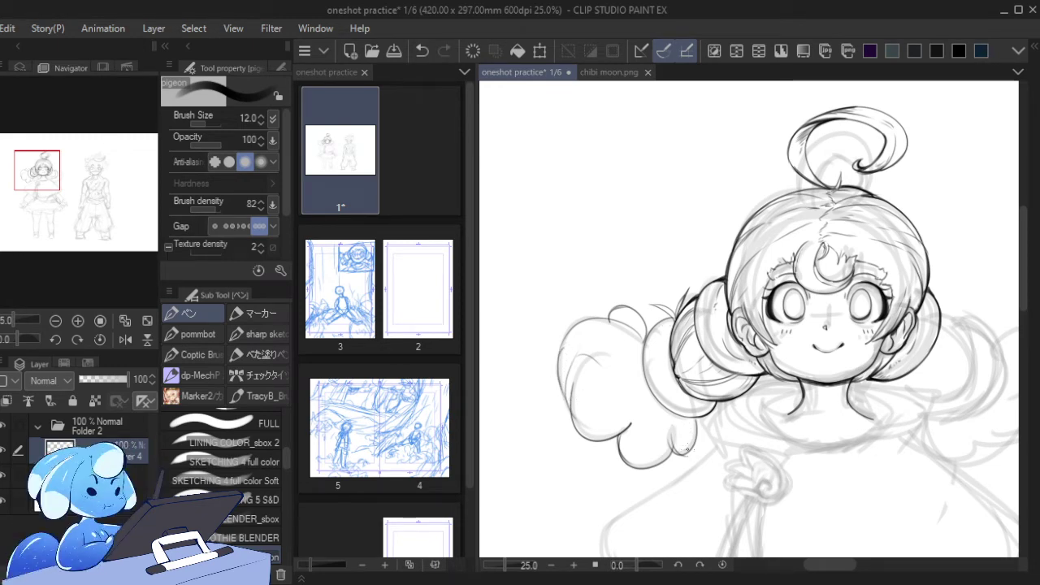
pyautogui.moveTo(699, 416); pyautogui.dragTo(692, 443)
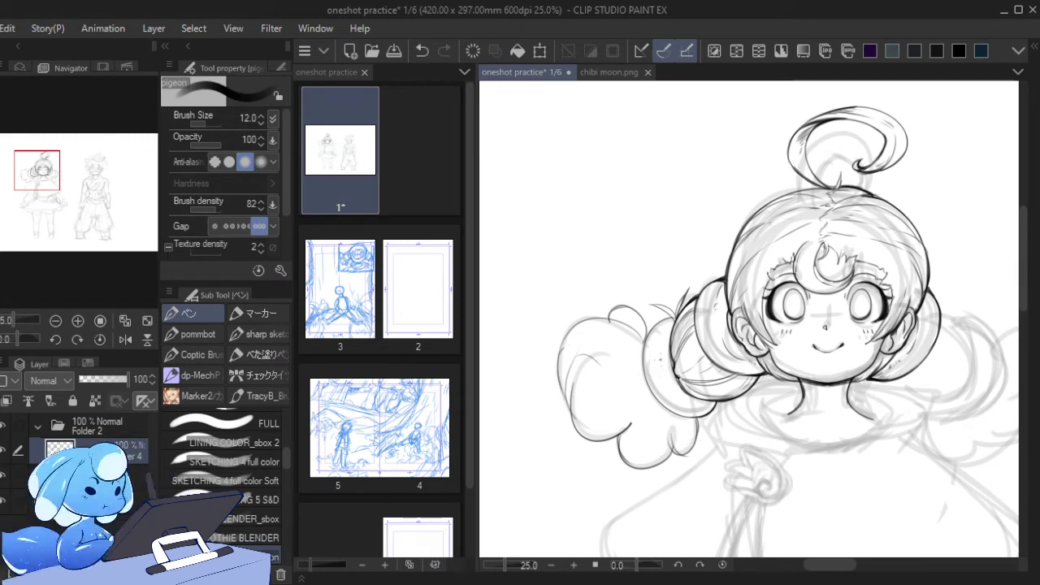
# - Undo the outermost left puff's outline, its lower lobes and the small bottom curl back to the third loop
pyautogui.hotkey('ctrl', 'z')
pyautogui.hotkey('ctrl', 'z')
pyautogui.hotkey('ctrl', 'z')
pyautogui.hotkey('ctrl', 'z')
pyautogui.hotkey('ctrl', 'z')
pyautogui.hotkey('ctrl', 'z')
pyautogui.hotkey('ctrl', 'z')
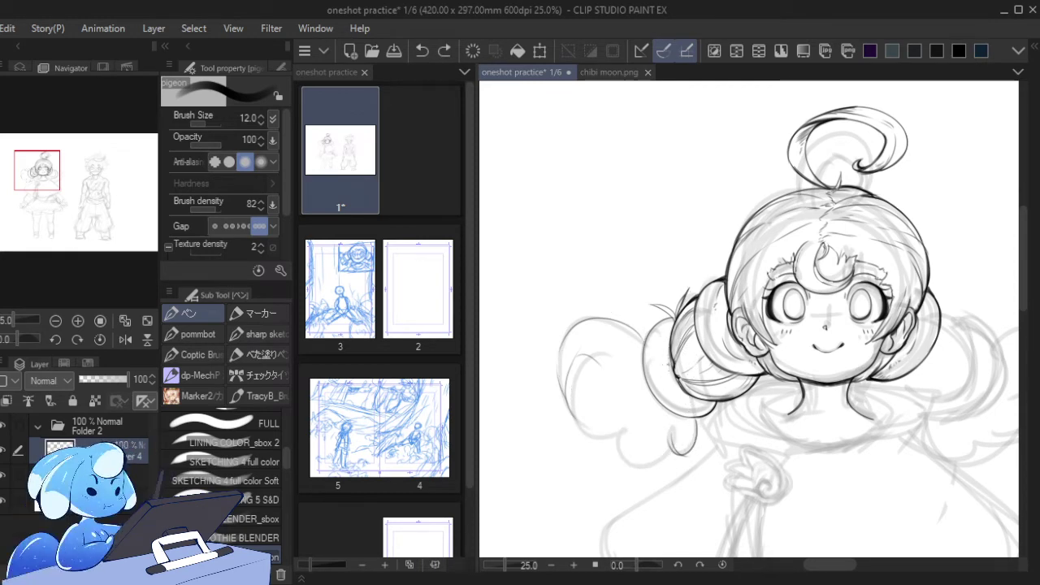
pyautogui.hotkey('ctrl', 'z')
pyautogui.hotkey('ctrl', 'z')
pyautogui.hotkey('ctrl', 'z')
pyautogui.hotkey('ctrl', 'z')
pyautogui.hotkey('ctrl', 'z')
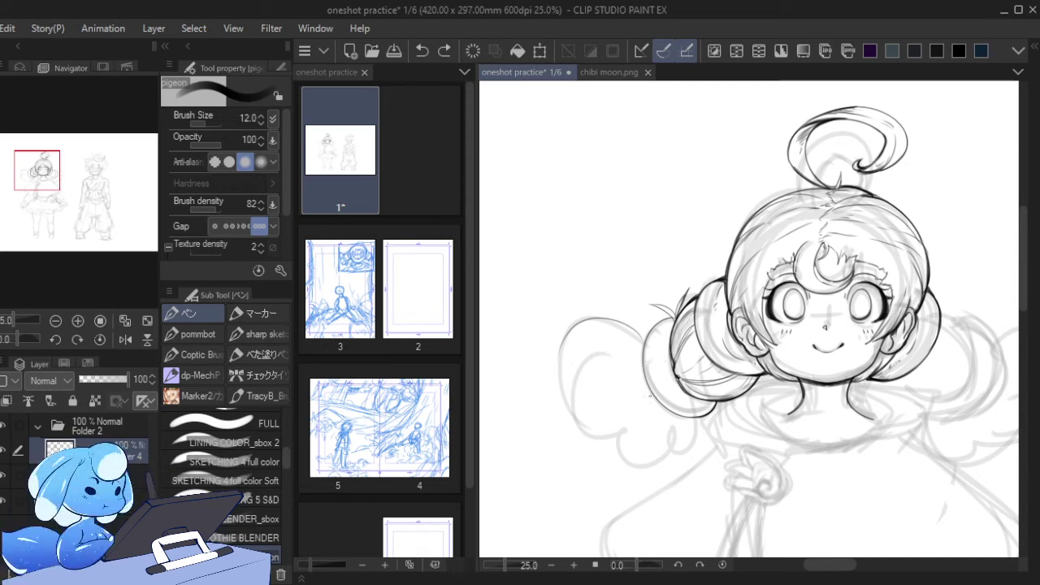
pyautogui.hotkey('ctrl', 'z')
# - Ink the small hooked curl and the rounded lobe beside it along the bottom of the left hair puff
pyautogui.moveTo(698, 418)
pyautogui.mouseDown()
pyautogui.moveTo(699, 435)
pyautogui.moveTo(667, 439)
pyautogui.moveTo(693, 451)
pyautogui.moveTo(690, 416)
pyautogui.moveTo(669, 451)
pyautogui.moveTo(663, 431)
pyautogui.moveTo(664, 457)
pyautogui.moveTo(664, 444)
pyautogui.moveTo(618, 462)
pyautogui.moveTo(671, 442)
pyautogui.mouseUp()
pyautogui.hotkey('ctrl', 'z')
pyautogui.hotkey('ctrl', 'z')
pyautogui.hotkey('ctrl', 'z')
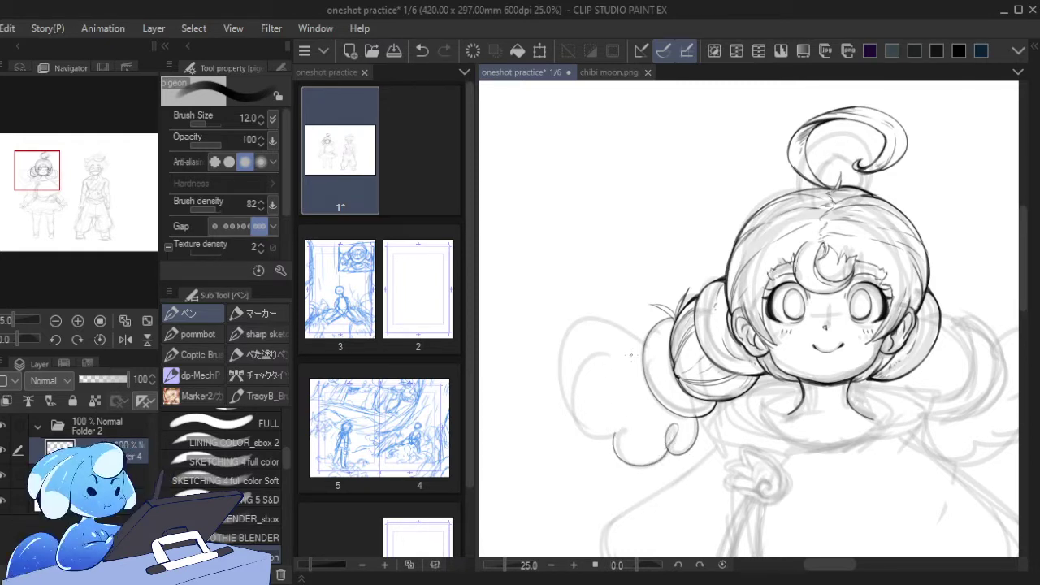
# - Ink the large outermost left puff with a taller rounded top, joining the third loop to the bottom lobe
pyautogui.moveTo(643, 345)
pyautogui.mouseDown()
pyautogui.moveTo(638, 335)
pyautogui.moveTo(575, 406)
pyautogui.moveTo(615, 345)
pyautogui.moveTo(598, 426)
pyautogui.moveTo(613, 420)
pyautogui.moveTo(577, 375)
pyautogui.moveTo(634, 413)
pyautogui.moveTo(619, 444)
pyautogui.mouseUp()
pyautogui.hotkey('ctrl', 'z')
pyautogui.hotkey('ctrl', 'z')
pyautogui.hotkey('ctrl', 'z')
pyautogui.hotkey('ctrl', 'z')
pyautogui.hotkey('ctrl', 'z')
pyautogui.hotkey('ctrl', 'z')
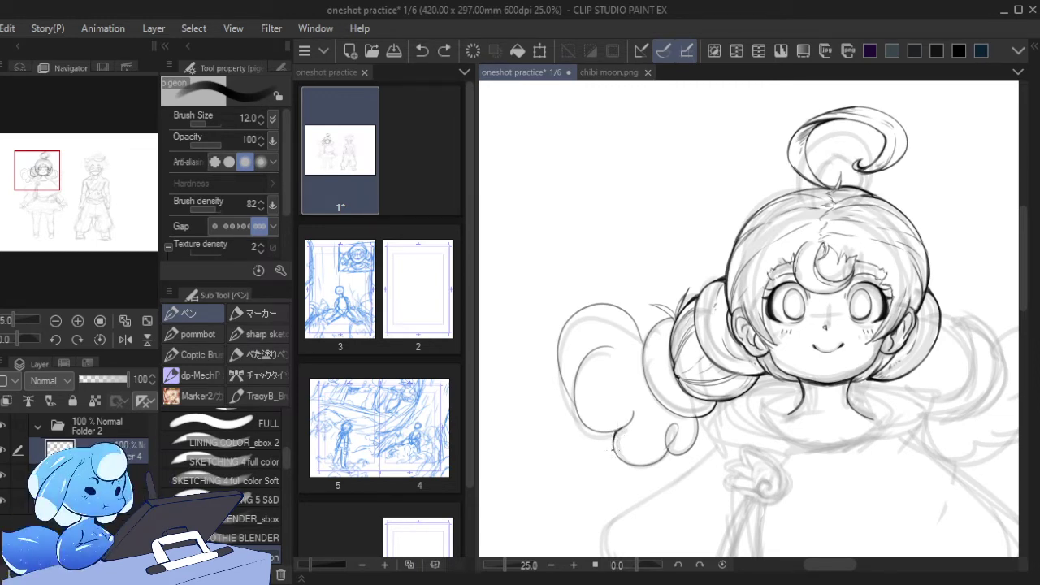
# - Darken the junction on the left edge of the outermost puff where its upper and lower lobes meet
pyautogui.moveTo(573, 399)
pyautogui.mouseDown()
pyautogui.moveTo(578, 373)
pyautogui.moveTo(573, 405)
pyautogui.mouseUp()
pyautogui.hotkey('ctrl', 'z')
pyautogui.hotkey('ctrl', 'z')
pyautogui.hotkey('ctrl', 'z')
pyautogui.hotkey('ctrl', 'z')
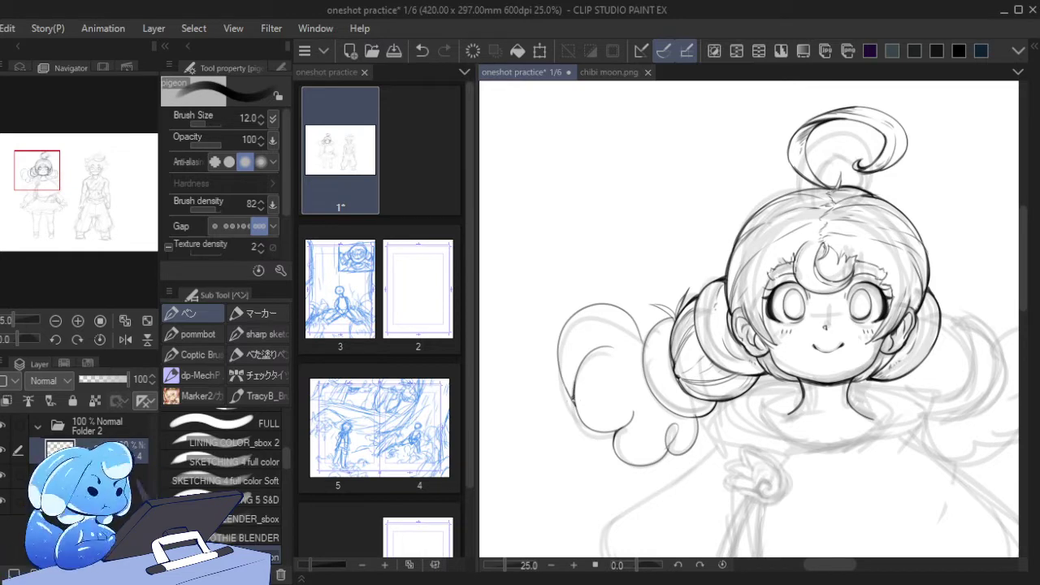
# - Ink the inner curve of the outermost left puff rising from the junction of its two lobes
pyautogui.moveTo(608, 347)
pyautogui.mouseDown()
pyautogui.moveTo(616, 349)
pyautogui.moveTo(606, 366)
pyautogui.moveTo(618, 352)
pyautogui.moveTo(615, 384)
pyautogui.moveTo(613, 369)
pyautogui.mouseUp()
pyautogui.hotkey('ctrl', 'z')
pyautogui.hotkey('ctrl', 'z')
pyautogui.hotkey('ctrl', 'z')
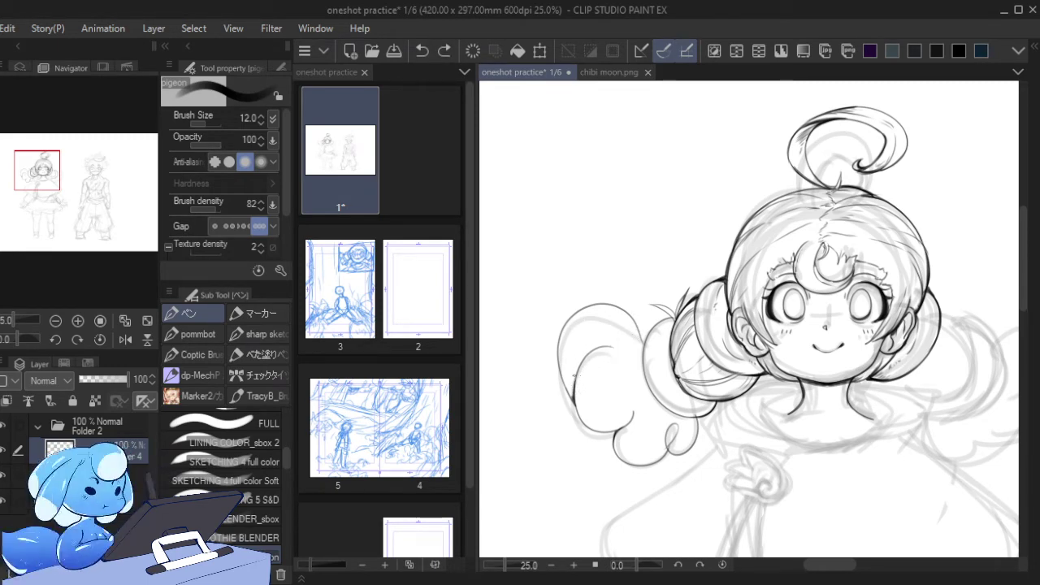
pyautogui.moveTo(575, 402); pyautogui.dragTo(593, 354)
# - Add thin inner strands to the outermost left puff, fanning out from the edge of the third loop
pyautogui.moveTo(655, 399); pyautogui.dragTo(648, 435)
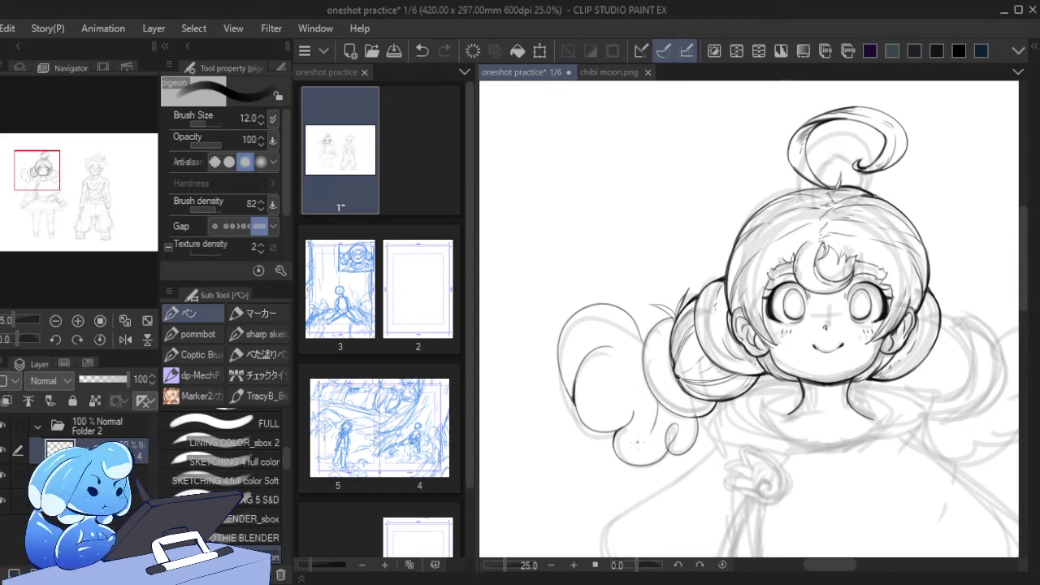
pyautogui.hotkey('ctrl', 'z')
pyautogui.moveTo(657, 398); pyautogui.dragTo(656, 431)
pyautogui.hotkey('ctrl', 'z')
pyautogui.moveTo(642, 355)
pyautogui.mouseDown()
pyautogui.moveTo(633, 326)
pyautogui.moveTo(645, 355)
pyautogui.mouseUp()
pyautogui.hotkey('ctrl', 'z')
pyautogui.hotkey('ctrl', 'z')
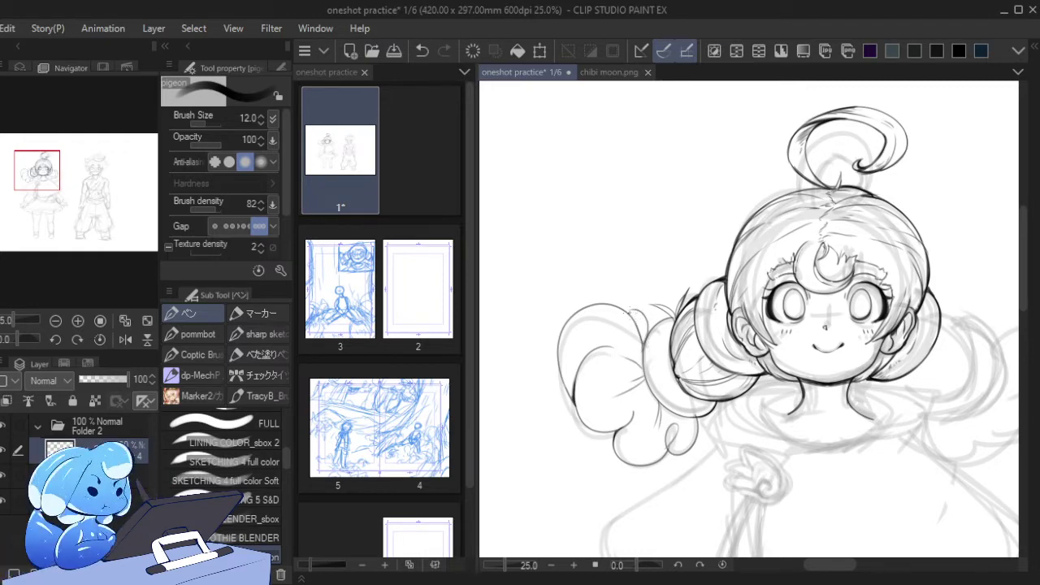
# - Ink a small tuft between the outermost puff's top and the third loop, and retouch the bottom curl's junction
pyautogui.hotkey('ctrl', 'z')
pyautogui.moveTo(630, 310)
pyautogui.mouseDown()
pyautogui.moveTo(648, 346)
pyautogui.moveTo(648, 331)
pyautogui.mouseUp()
pyautogui.hotkey('ctrl', 'z')
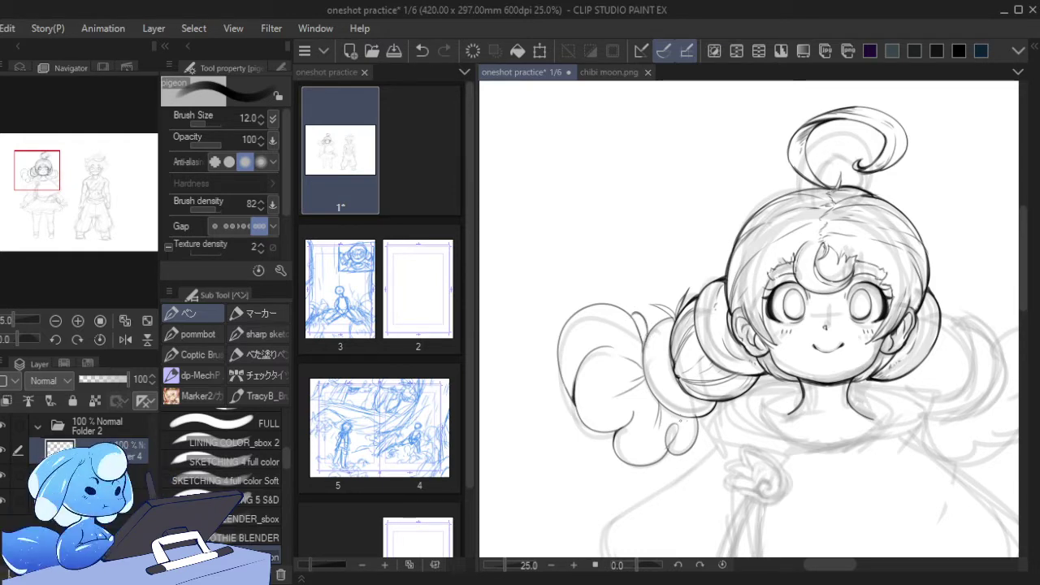
pyautogui.moveTo(690, 416); pyautogui.dragTo(698, 436)
pyautogui.hotkey('ctrl', 'z')
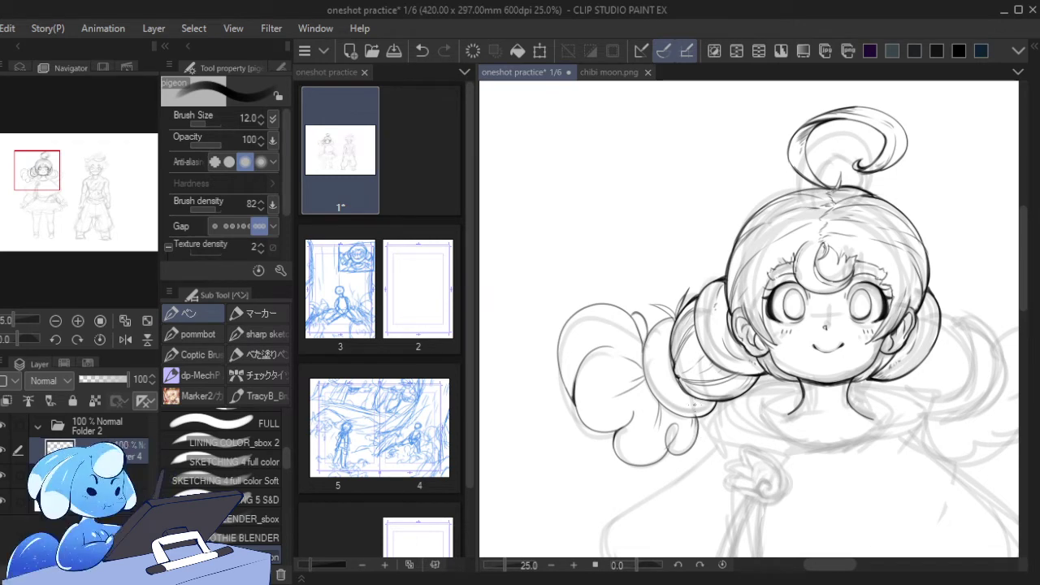
pyautogui.press('e')
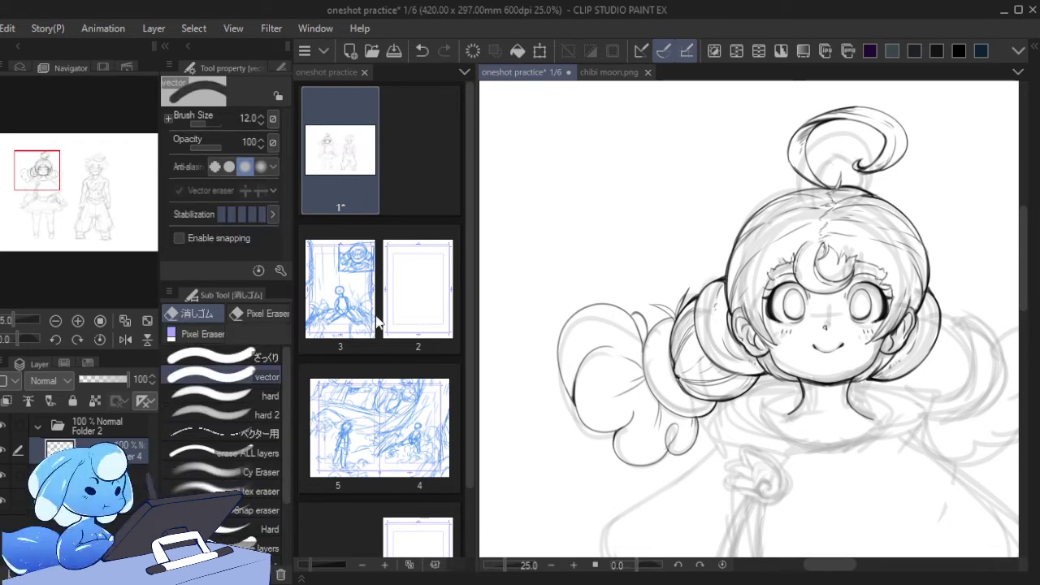
pyautogui.press('p')
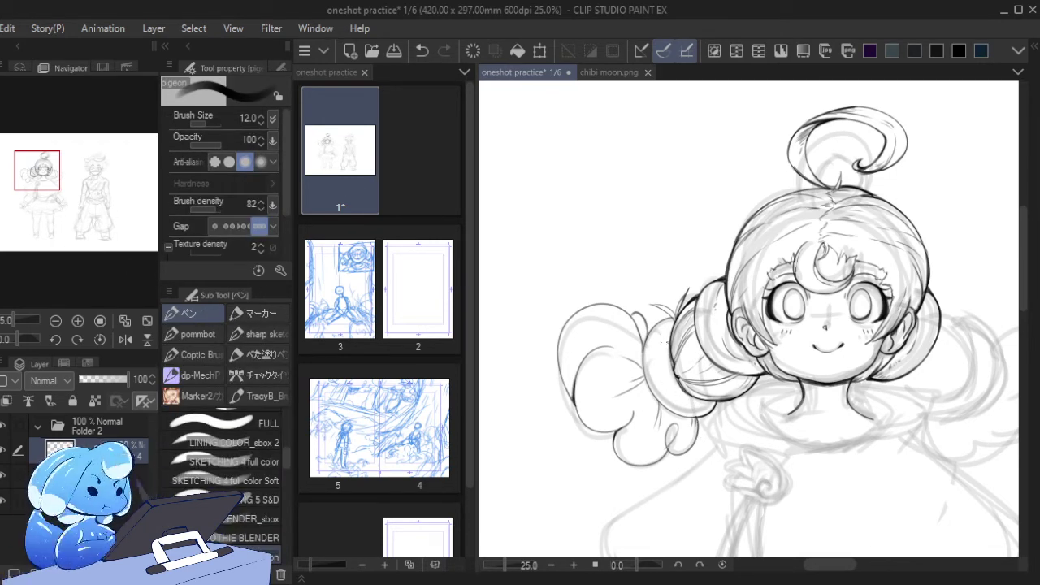
pyautogui.moveTo(668, 359); pyautogui.dragTo(682, 395)
pyautogui.hotkey('ctrl', 'z')
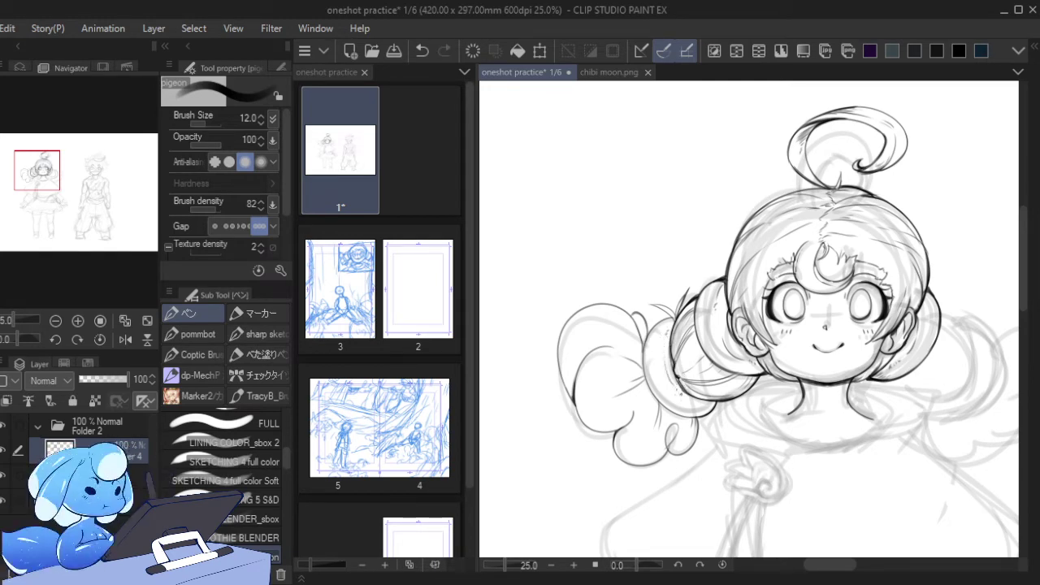
# - Darken the outer edge of the third left hair loop where it meets the outermost puff
pyautogui.moveTo(659, 322); pyautogui.dragTo(646, 379)
pyautogui.moveTo(644, 340); pyautogui.dragTo(644, 385)
pyautogui.hotkey('ctrl', 'z')
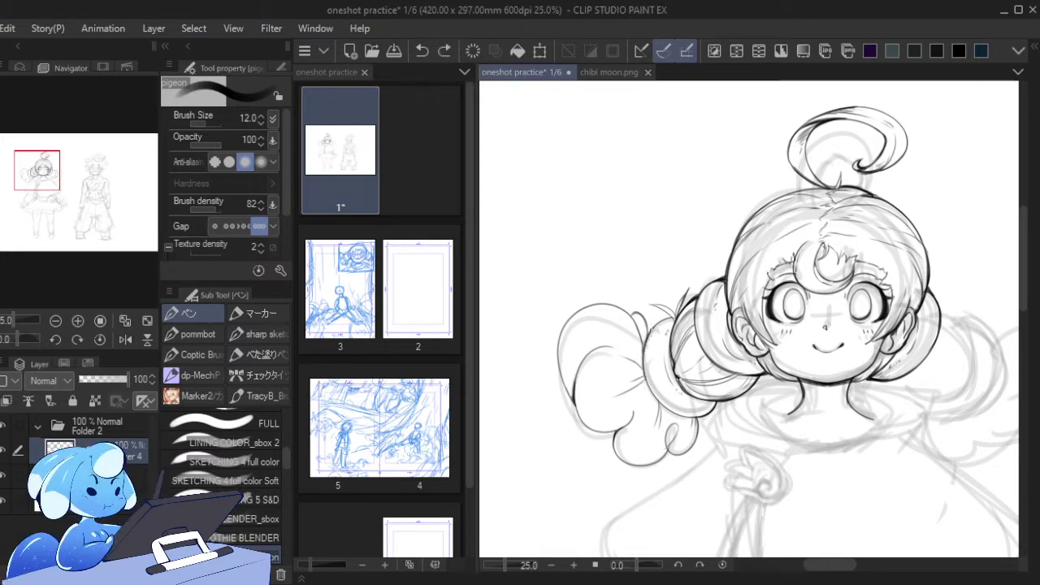
pyautogui.moveTo(651, 330)
pyautogui.mouseDown()
pyautogui.moveTo(648, 390)
pyautogui.moveTo(644, 347)
pyautogui.moveTo(672, 317)
pyautogui.moveTo(652, 331)
pyautogui.moveTo(643, 363)
pyautogui.mouseUp()
pyautogui.hotkey('ctrl', 'z')
pyautogui.hotkey('ctrl', 'z')
pyautogui.hotkey('ctrl', 'z')
pyautogui.moveTo(660, 321); pyautogui.dragTo(642, 374)
pyautogui.hotkey('ctrl', 'z')
pyautogui.moveTo(652, 329); pyautogui.dragTo(642, 367)
pyautogui.moveTo(633, 315); pyautogui.dragTo(642, 356)
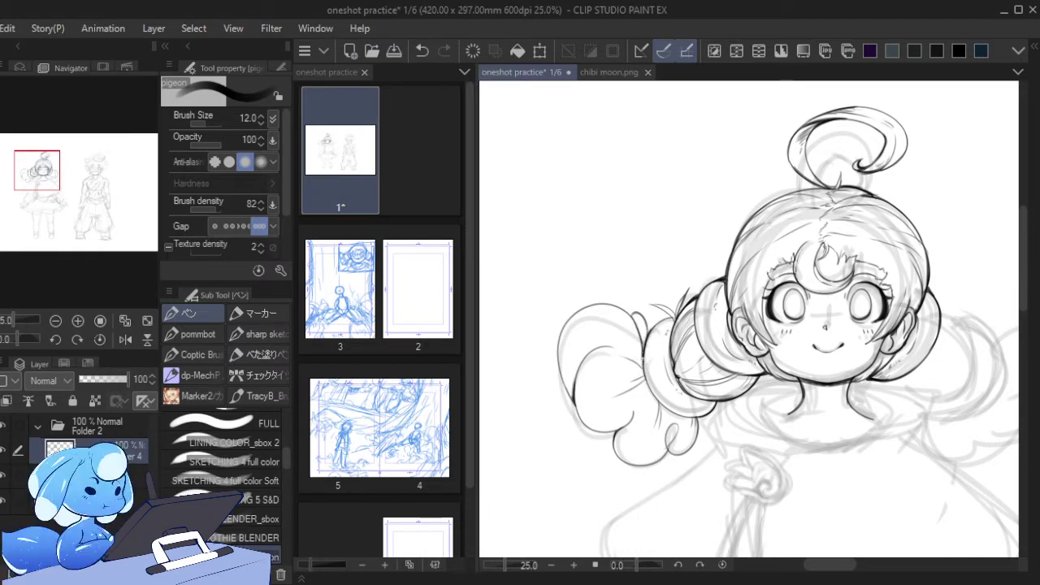
# - Thicken the line along the far left edge of the outermost left puff
pyautogui.moveTo(571, 351); pyautogui.dragTo(573, 403)
pyautogui.hotkey('ctrl', 'z')
pyautogui.hotkey('ctrl', 'z')
pyautogui.moveTo(562, 363); pyautogui.dragTo(574, 408)
pyautogui.hotkey('ctrl', 'z')
pyautogui.moveTo(562, 343); pyautogui.dragTo(559, 369)
# - Ink the left curve of the collar below the neck and try inking its right counterpart
pyautogui.moveTo(800, 393)
pyautogui.mouseDown()
pyautogui.moveTo(761, 393)
pyautogui.moveTo(784, 436)
pyautogui.moveTo(762, 412)
pyautogui.moveTo(808, 447)
pyautogui.mouseUp()
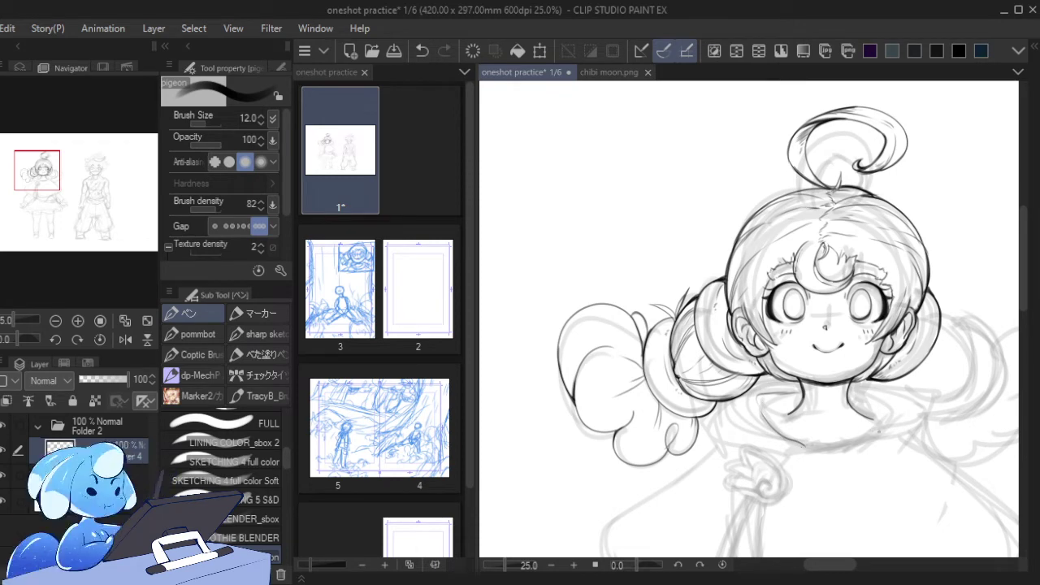
pyautogui.moveTo(860, 383)
pyautogui.mouseDown()
pyautogui.moveTo(920, 389)
pyautogui.moveTo(933, 408)
pyautogui.moveTo(931, 431)
pyautogui.moveTo(937, 413)
pyautogui.moveTo(924, 449)
pyautogui.mouseUp()
pyautogui.moveTo(848, 393)
pyautogui.mouseDown()
pyautogui.moveTo(894, 403)
pyautogui.moveTo(865, 437)
pyautogui.mouseUp()
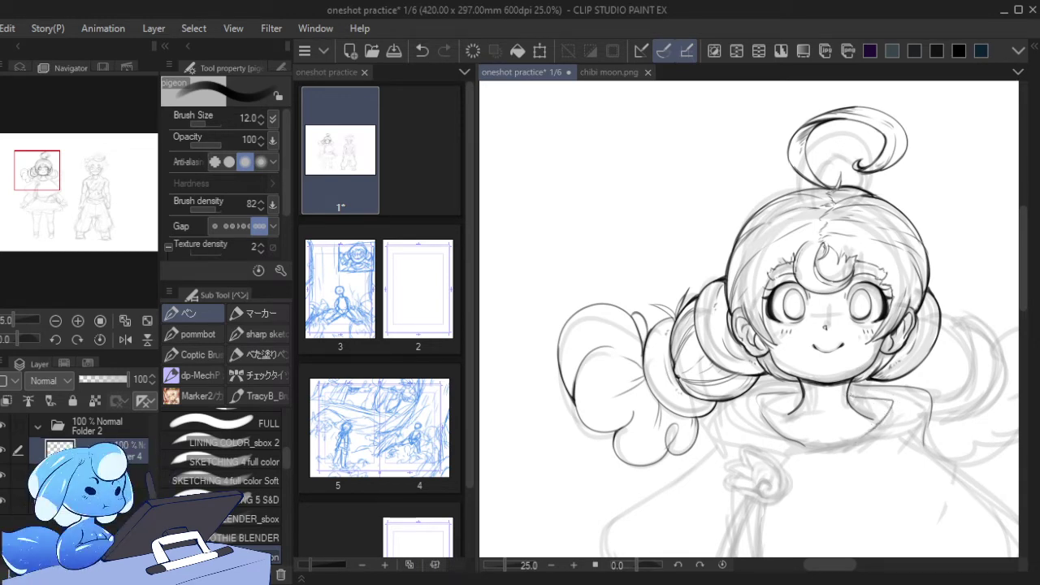
pyautogui.hotkey('ctrl', 'z')
pyautogui.moveTo(848, 395)
pyautogui.mouseDown()
pyautogui.moveTo(890, 414)
pyautogui.moveTo(858, 439)
pyautogui.mouseUp()
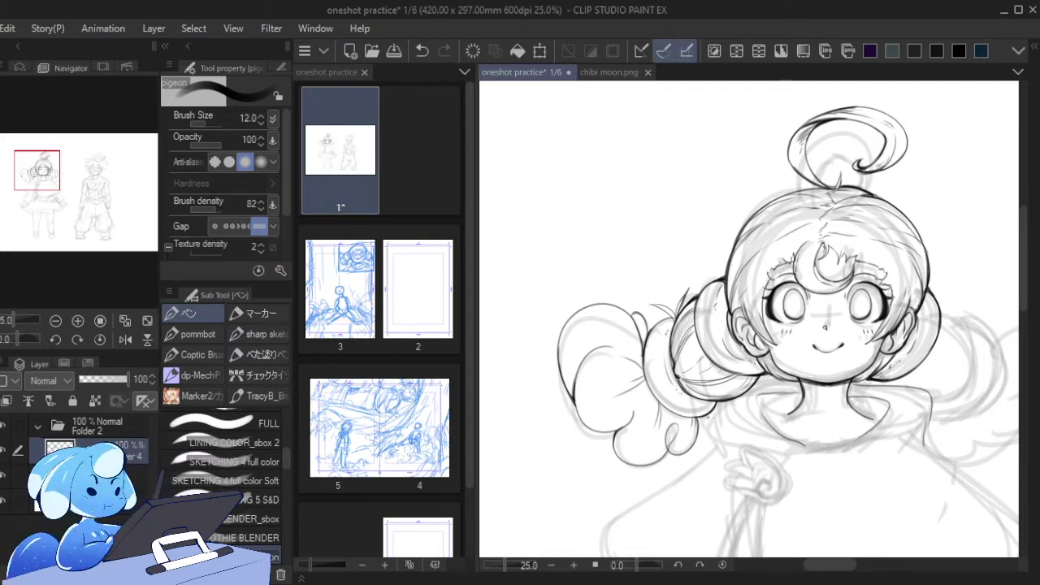
# - Undo the right collar curve and ink a short shoulder line descending from beneath the left hair loops
pyautogui.moveTo(701, 417); pyautogui.dragTo(717, 447)
pyautogui.hotkey('ctrl', 'z')
pyautogui.hotkey('ctrl', 'z')
pyautogui.hotkey('ctrl', 'z')
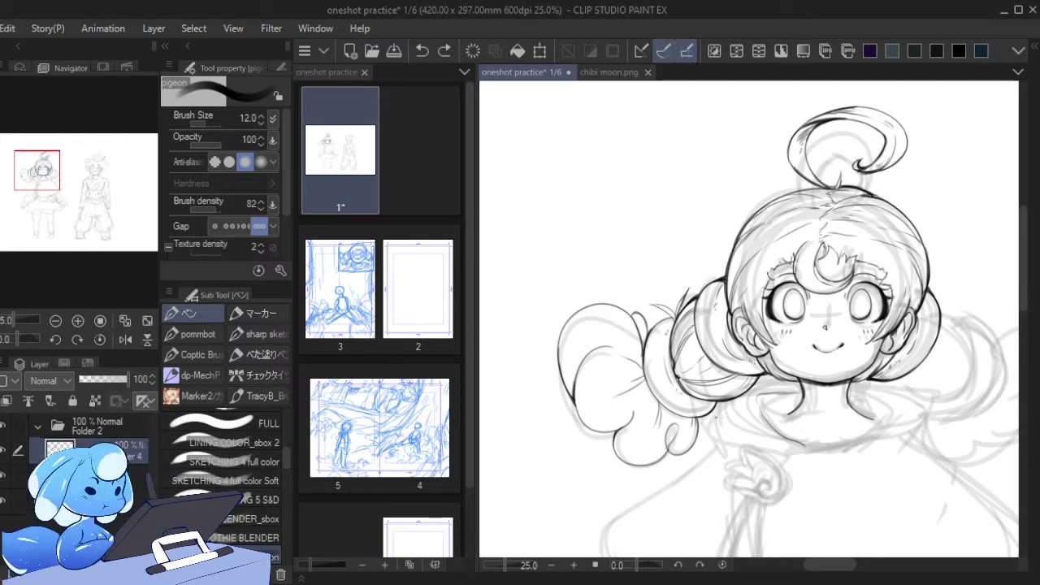
pyautogui.moveTo(704, 415); pyautogui.dragTo(723, 451)
pyautogui.hotkey('ctrl', 'z')
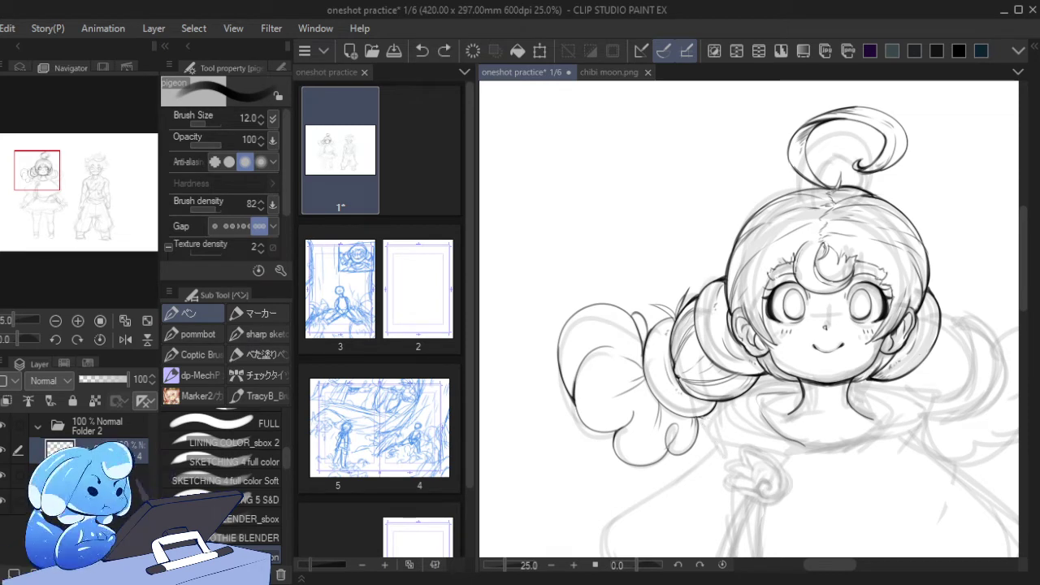
pyautogui.moveTo(698, 418); pyautogui.dragTo(723, 460)
pyautogui.hotkey('ctrl', 'z')
pyautogui.moveTo(694, 417); pyautogui.dragTo(721, 455)
pyautogui.hotkey('ctrl', 'z')
pyautogui.moveTo(697, 416)
pyautogui.mouseDown()
pyautogui.moveTo(720, 460)
pyautogui.moveTo(703, 417)
pyautogui.mouseUp()
# - Ink the rounded outer curve of the second right hair loop, starting from the edge of the first loop
pyautogui.moveTo(47, 194); pyautogui.dragTo(49, 171)
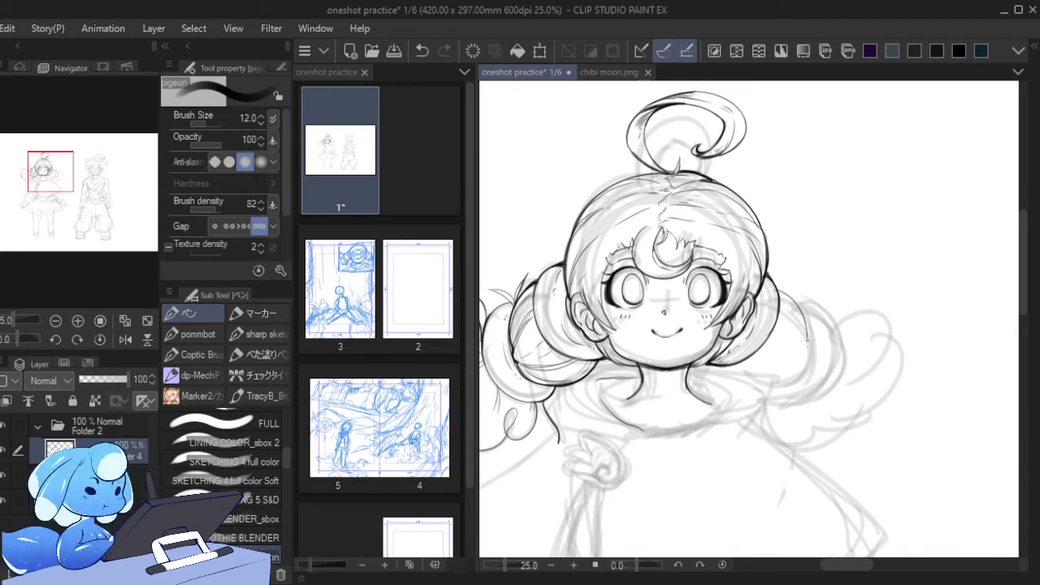
pyautogui.moveTo(807, 339); pyautogui.dragTo(802, 365)
pyautogui.hotkey('ctrl', 'z')
pyautogui.moveTo(777, 294); pyautogui.dragTo(802, 365)
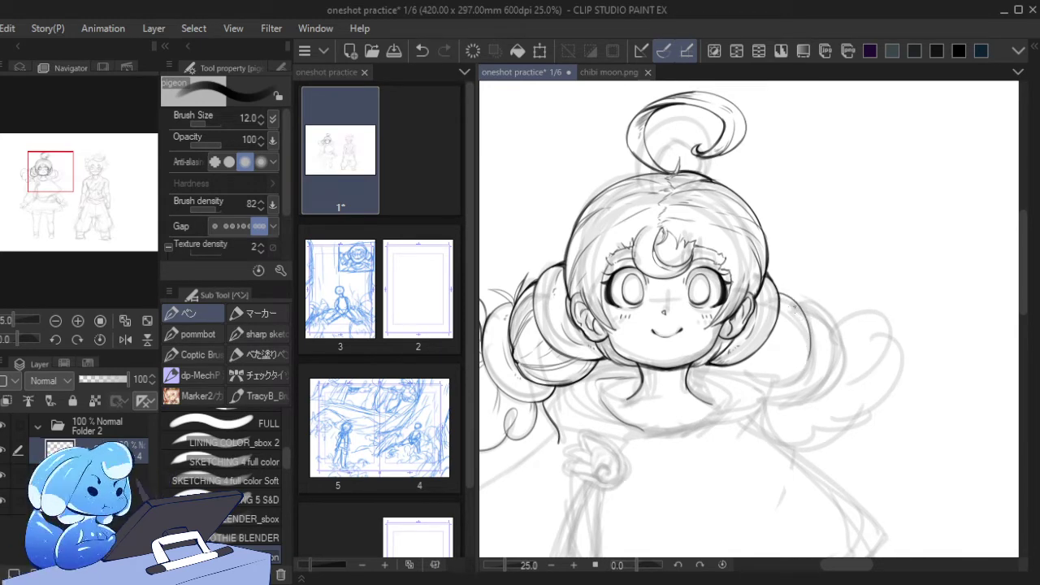
pyautogui.hotkey('ctrl', 'z')
pyautogui.moveTo(780, 294); pyautogui.dragTo(816, 366)
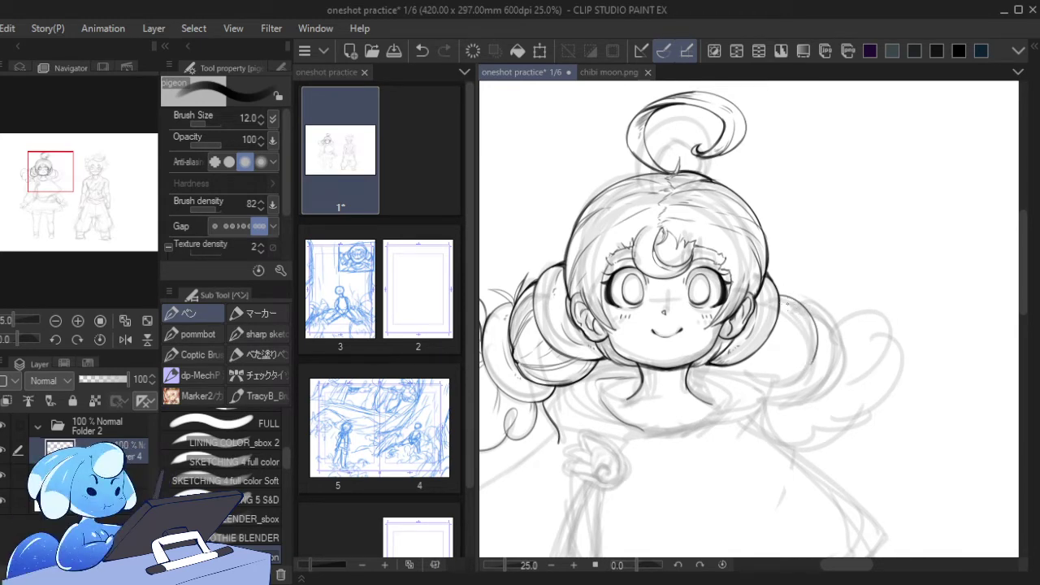
pyautogui.moveTo(789, 304)
pyautogui.mouseDown()
pyautogui.moveTo(816, 345)
pyautogui.moveTo(809, 371)
pyautogui.mouseUp()
pyautogui.moveTo(793, 325); pyautogui.dragTo(812, 366)
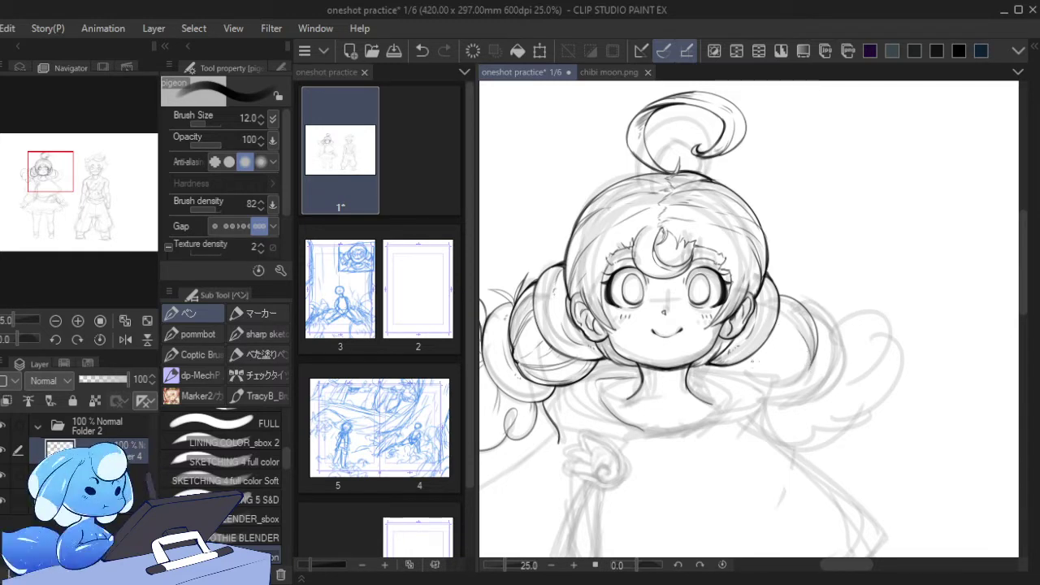
# - Ink the lower contour of the second right hair loop, closing it at a point on its outer edge
pyautogui.moveTo(717, 362)
pyautogui.mouseDown()
pyautogui.moveTo(795, 373)
pyautogui.moveTo(803, 357)
pyautogui.moveTo(727, 378)
pyautogui.moveTo(811, 372)
pyautogui.moveTo(752, 377)
pyautogui.moveTo(768, 382)
pyautogui.moveTo(777, 353)
pyautogui.moveTo(803, 378)
pyautogui.moveTo(816, 344)
pyautogui.mouseUp()
pyautogui.hotkey('ctrl', 'z')
pyautogui.hotkey('ctrl', 'z')
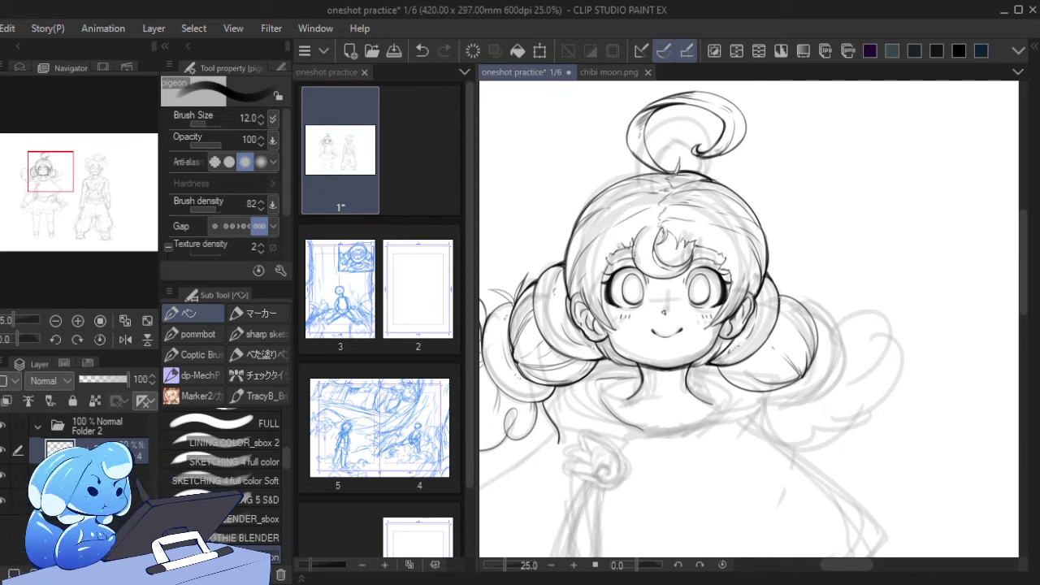
pyautogui.moveTo(781, 296)
pyautogui.mouseDown()
pyautogui.moveTo(772, 323)
pyautogui.moveTo(798, 301)
pyautogui.mouseUp()
pyautogui.hotkey('ctrl', 'z')
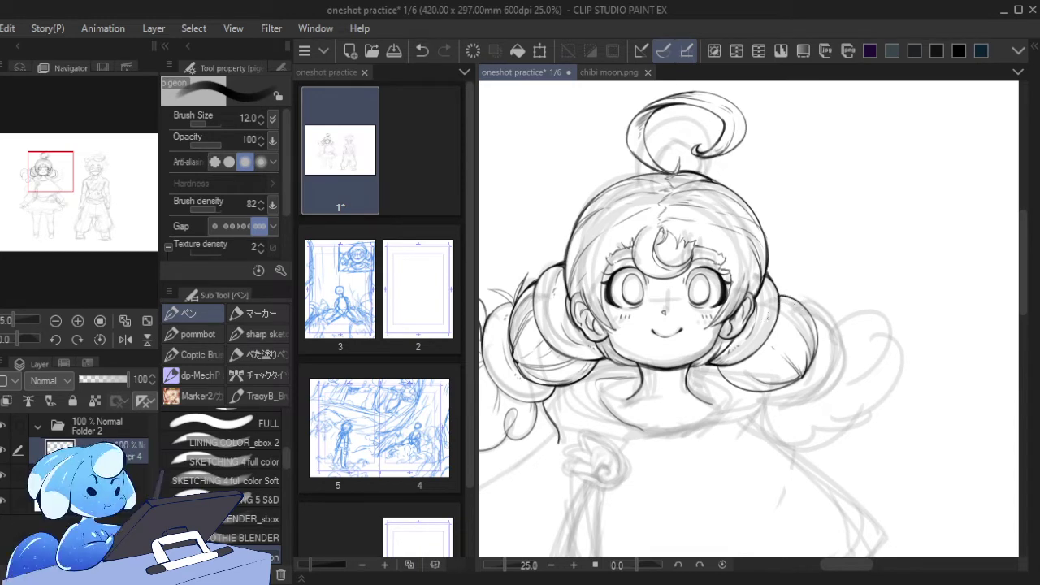
pyautogui.moveTo(719, 367)
pyautogui.mouseDown()
pyautogui.moveTo(746, 388)
pyautogui.moveTo(733, 378)
pyautogui.mouseUp()
pyautogui.hotkey('ctrl', 'z')
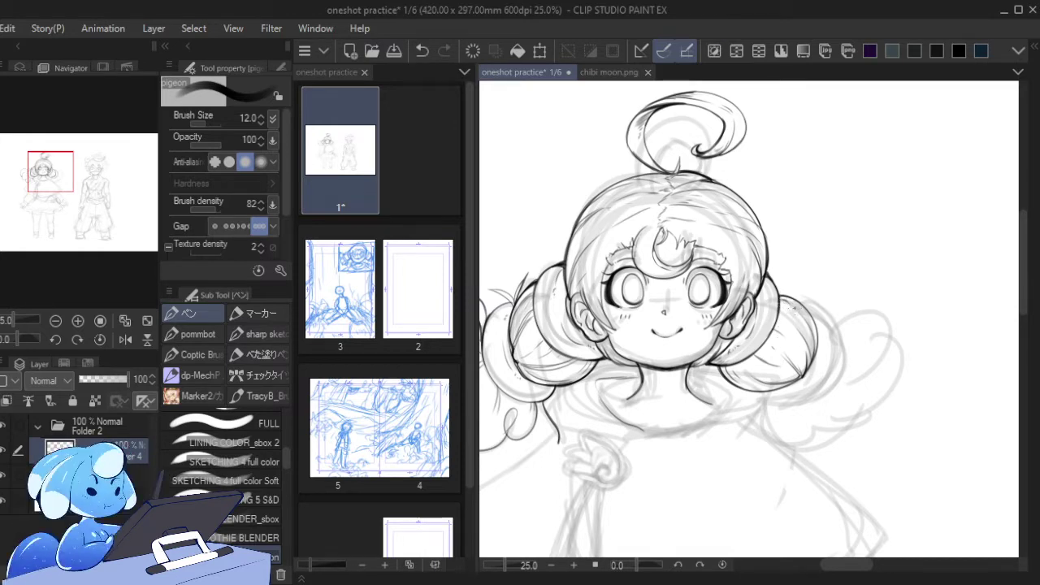
# - Add thin inner strands to the second right hair loop, following its upper and lower curves
pyautogui.hotkey('ctrl', 'z')
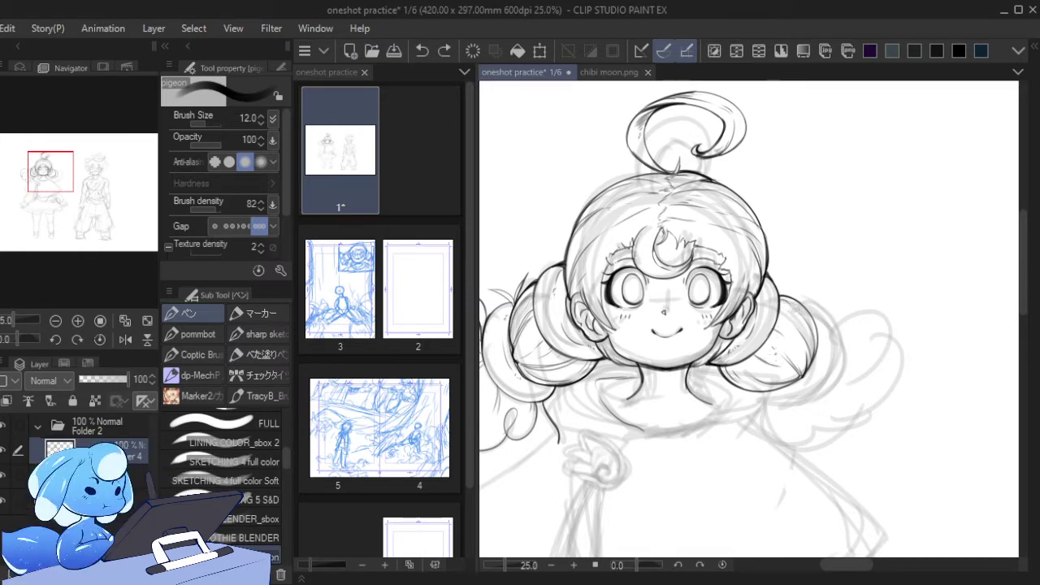
pyautogui.moveTo(764, 359)
pyautogui.mouseDown()
pyautogui.moveTo(801, 376)
pyautogui.moveTo(755, 354)
pyautogui.mouseUp()
pyautogui.hotkey('ctrl', 'z')
pyautogui.hotkey('ctrl', 'z')
pyautogui.hotkey('ctrl', 'z')
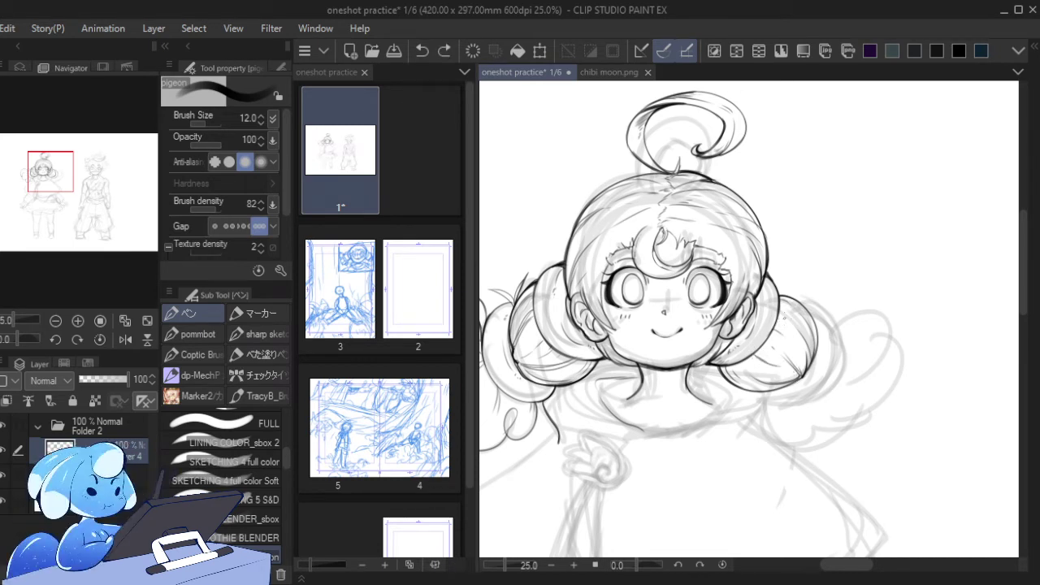
pyautogui.moveTo(788, 304); pyautogui.dragTo(814, 340)
pyautogui.hotkey('ctrl', 'z')
pyautogui.moveTo(783, 303)
pyautogui.mouseDown()
pyautogui.moveTo(800, 323)
pyautogui.moveTo(814, 346)
pyautogui.mouseUp()
pyautogui.moveTo(780, 316)
pyautogui.mouseDown()
pyautogui.moveTo(811, 363)
pyautogui.moveTo(780, 316)
pyautogui.mouseUp()
pyautogui.moveTo(768, 382); pyautogui.dragTo(743, 364)
pyautogui.hotkey('ctrl', 'z')
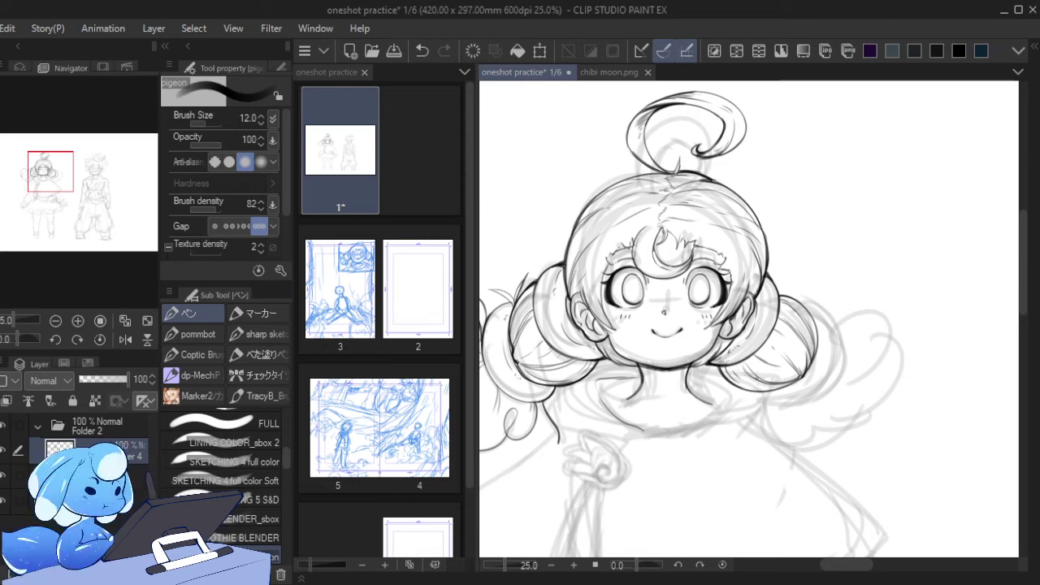
# - Ink a small spiky tuft above the second right loop and the outline of the third loop around it
pyautogui.moveTo(806, 310)
pyautogui.mouseDown()
pyautogui.moveTo(811, 282)
pyautogui.moveTo(813, 320)
pyautogui.moveTo(804, 278)
pyautogui.moveTo(813, 320)
pyautogui.mouseUp()
pyautogui.hotkey('ctrl', 'z')
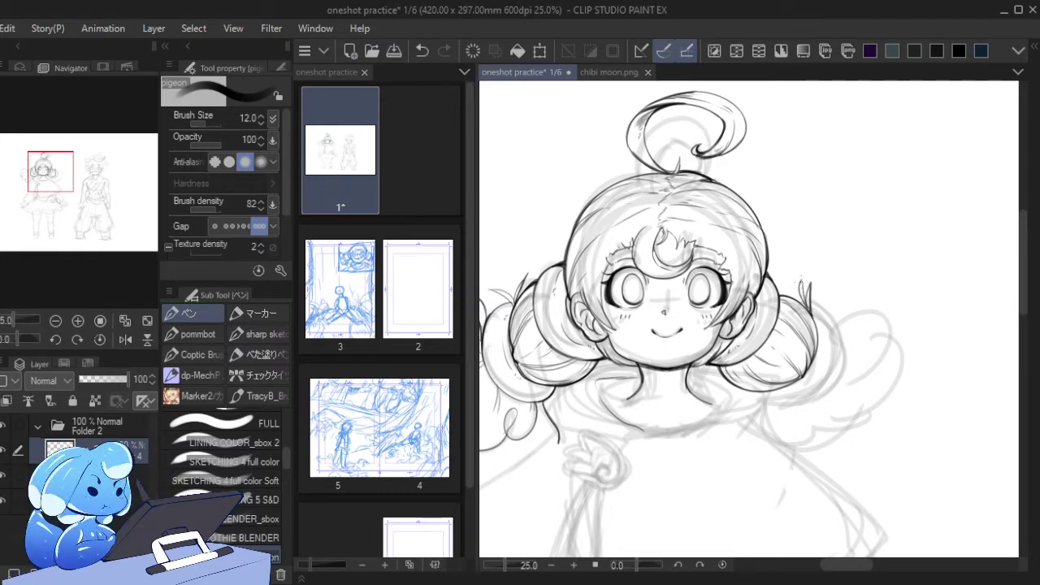
pyautogui.moveTo(802, 279)
pyautogui.mouseDown()
pyautogui.moveTo(806, 409)
pyautogui.moveTo(829, 386)
pyautogui.mouseUp()
pyautogui.hotkey('ctrl', 'z')
pyautogui.hotkey('ctrl', 'z')
pyautogui.moveTo(764, 402)
pyautogui.mouseDown()
pyautogui.moveTo(825, 384)
pyautogui.moveTo(827, 313)
pyautogui.moveTo(813, 310)
pyautogui.moveTo(822, 390)
pyautogui.moveTo(771, 400)
pyautogui.moveTo(799, 389)
pyautogui.mouseUp()
pyautogui.hotkey('ctrl', 'z')
pyautogui.hotkey('ctrl', 'z')
pyautogui.click(803, 380)
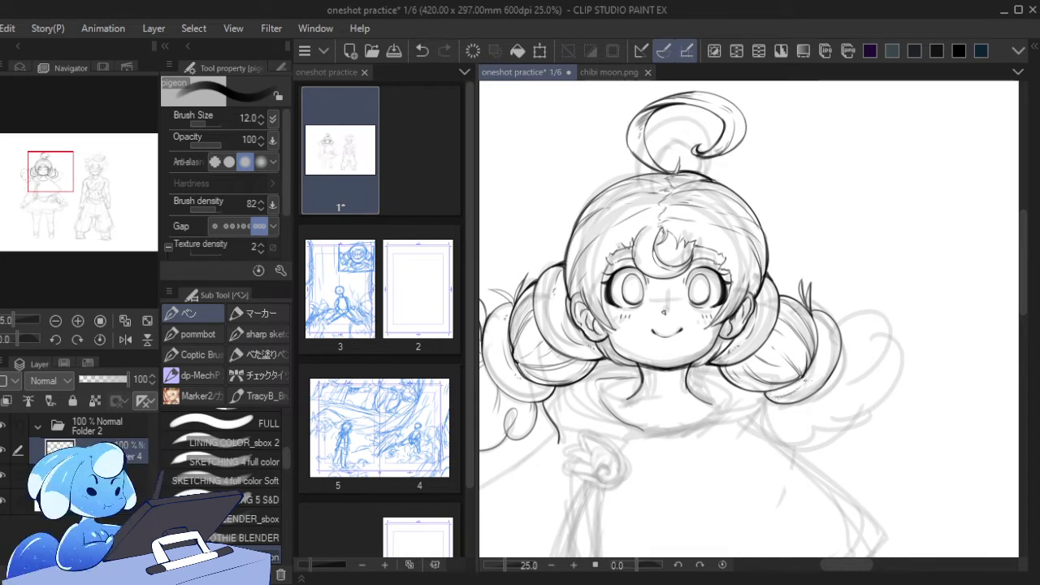
# - Add inner strands along the third right loop where it borders the second loop
pyautogui.click(809, 376)
pyautogui.moveTo(822, 320); pyautogui.dragTo(821, 360)
pyautogui.hotkey('ctrl', 'z')
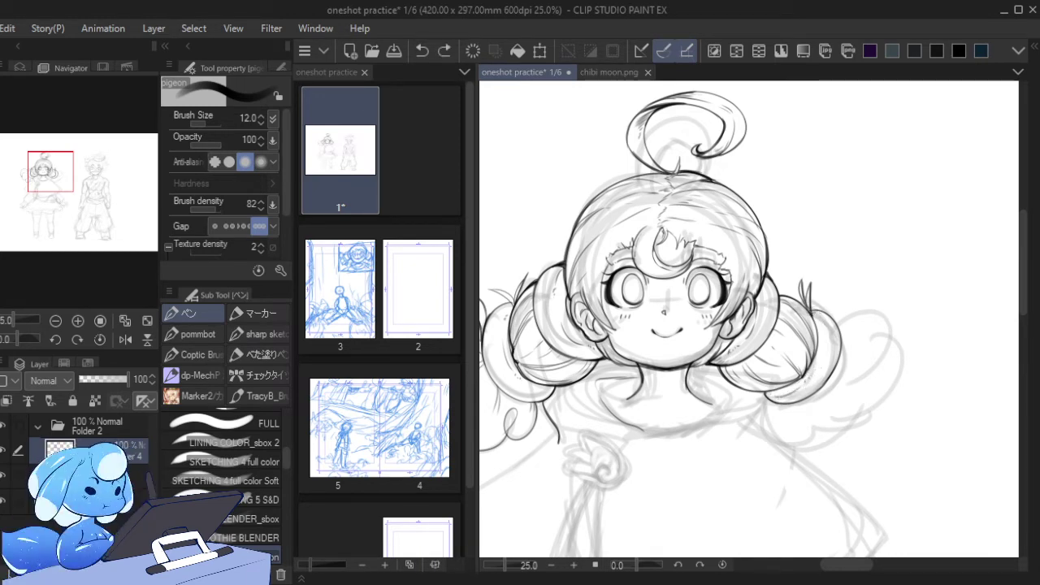
pyautogui.moveTo(820, 314); pyautogui.dragTo(824, 341)
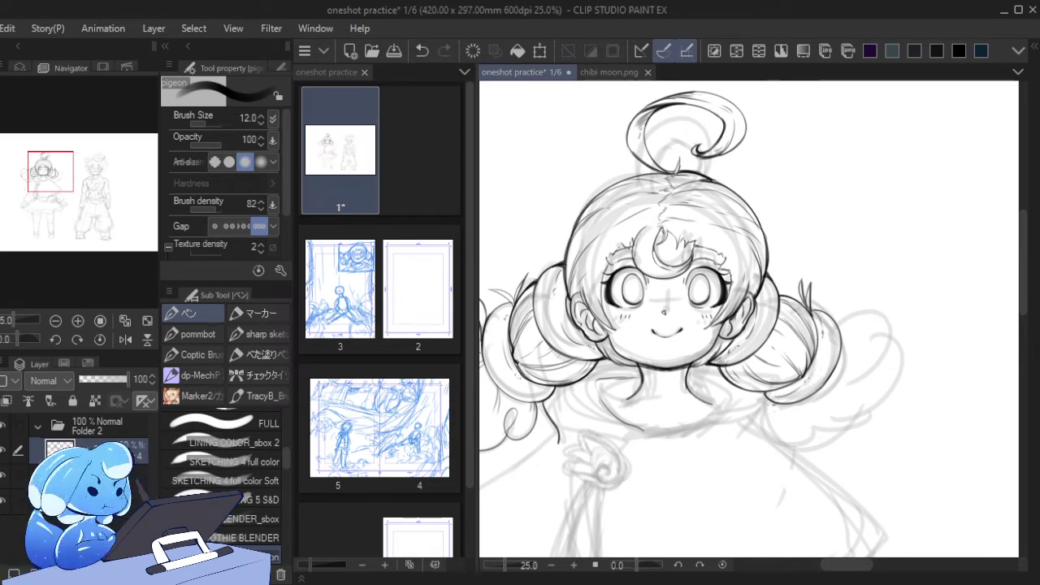
# - Ink the outline of the large outermost right puff with its upper, outer and lower lobes
pyautogui.moveTo(762, 398)
pyautogui.mouseDown()
pyautogui.moveTo(773, 442)
pyautogui.moveTo(828, 421)
pyautogui.moveTo(838, 430)
pyautogui.moveTo(862, 371)
pyautogui.mouseUp()
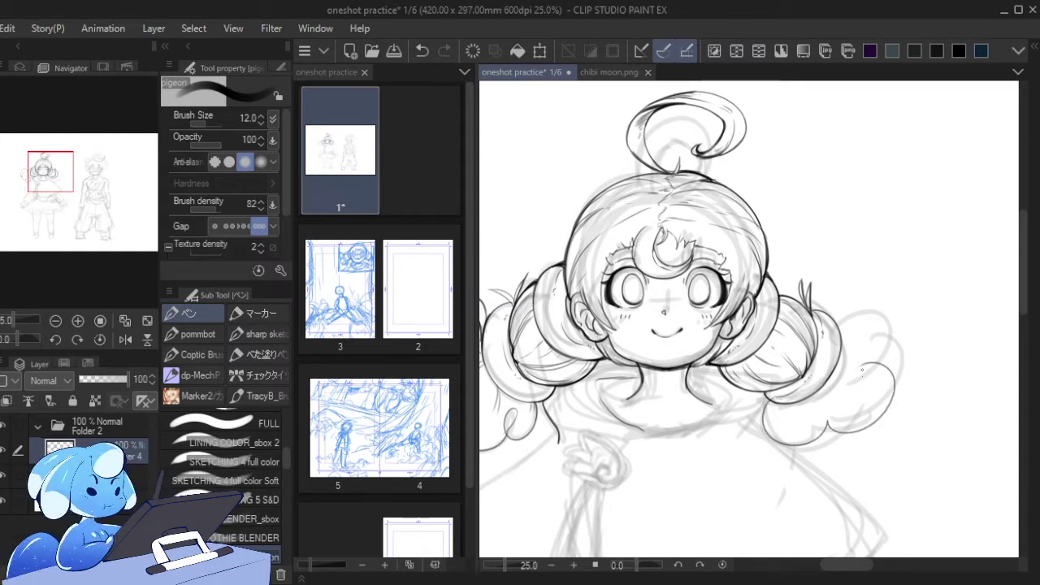
pyautogui.hotkey('ctrl', 'z')
pyautogui.moveTo(761, 399)
pyautogui.mouseDown()
pyautogui.moveTo(767, 421)
pyautogui.moveTo(822, 423)
pyautogui.moveTo(830, 433)
pyautogui.moveTo(857, 347)
pyautogui.moveTo(900, 348)
pyautogui.moveTo(910, 387)
pyautogui.moveTo(866, 431)
pyautogui.moveTo(896, 381)
pyautogui.mouseUp()
pyautogui.hotkey('ctrl', 'z')
pyautogui.hotkey('ctrl', 'z')
pyautogui.hotkey('ctrl', 'z')
pyautogui.hotkey('ctrl', 'z')
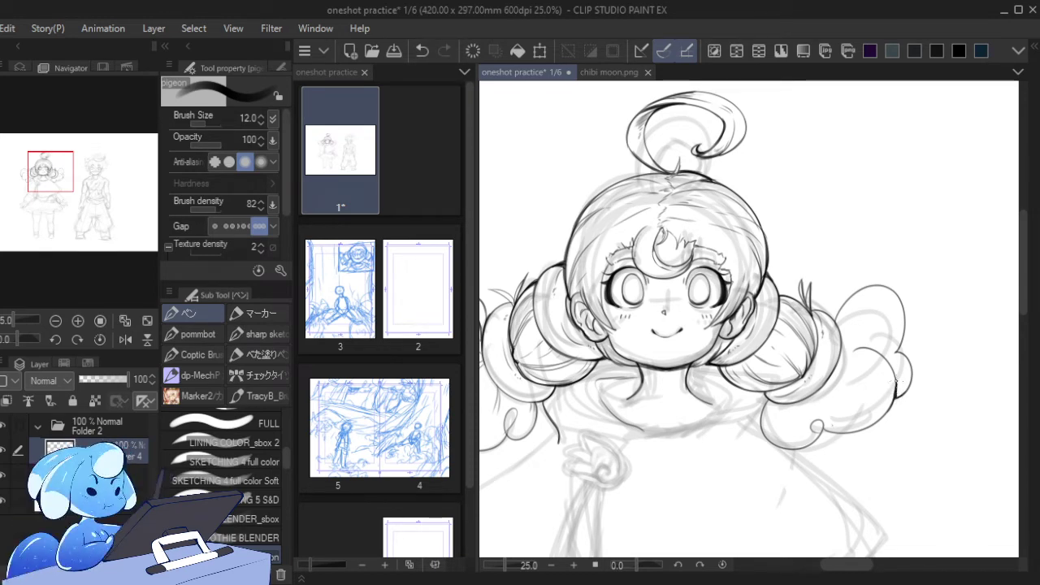
# - Ink the small curl at the bottom of the outermost right puff and retouch the edges where it meets the loops
pyautogui.moveTo(829, 431); pyautogui.dragTo(816, 439)
pyautogui.hotkey('ctrl', 'z')
pyautogui.hotkey('ctrl', 'z')
pyautogui.moveTo(771, 400); pyautogui.dragTo(762, 425)
pyautogui.hotkey('ctrl', 'z')
pyautogui.hotkey('ctrl', 'z')
pyautogui.hotkey('ctrl', 'z')
pyautogui.hotkey('ctrl', 'z')
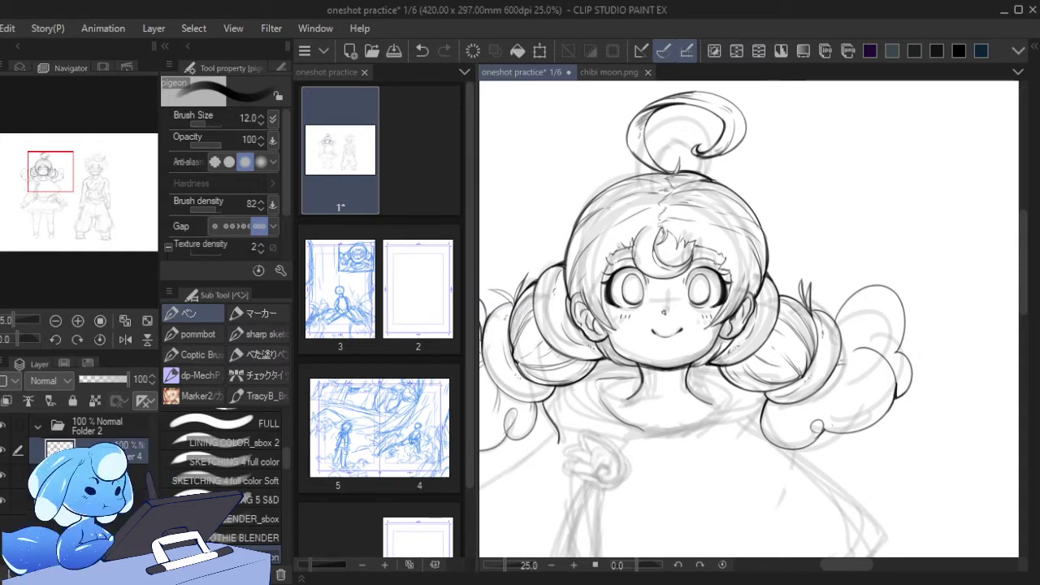
pyautogui.moveTo(801, 400)
pyautogui.mouseDown()
pyautogui.moveTo(792, 431)
pyautogui.moveTo(795, 417)
pyautogui.mouseUp()
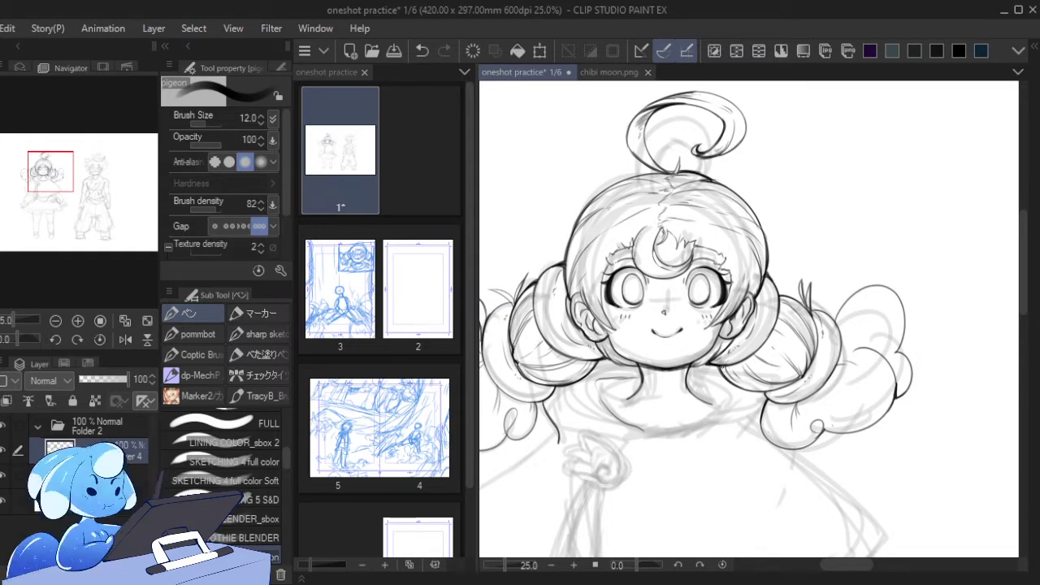
pyautogui.moveTo(720, 365); pyautogui.dragTo(736, 385)
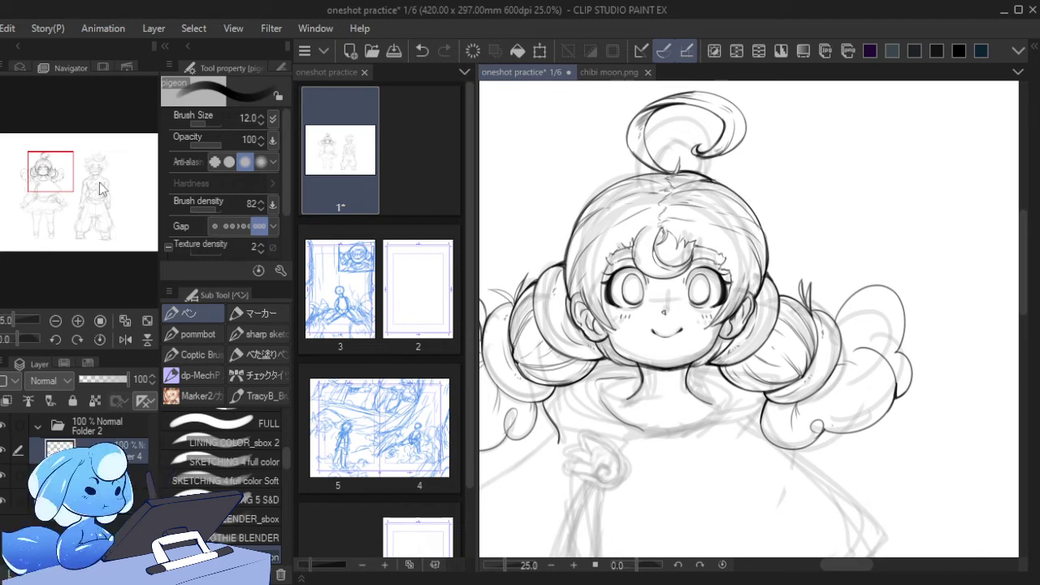
# - Ink a short shoulder line beneath the right hair loops, opposite the one on the left
pyautogui.moveTo(52, 164); pyautogui.dragTo(43, 172)
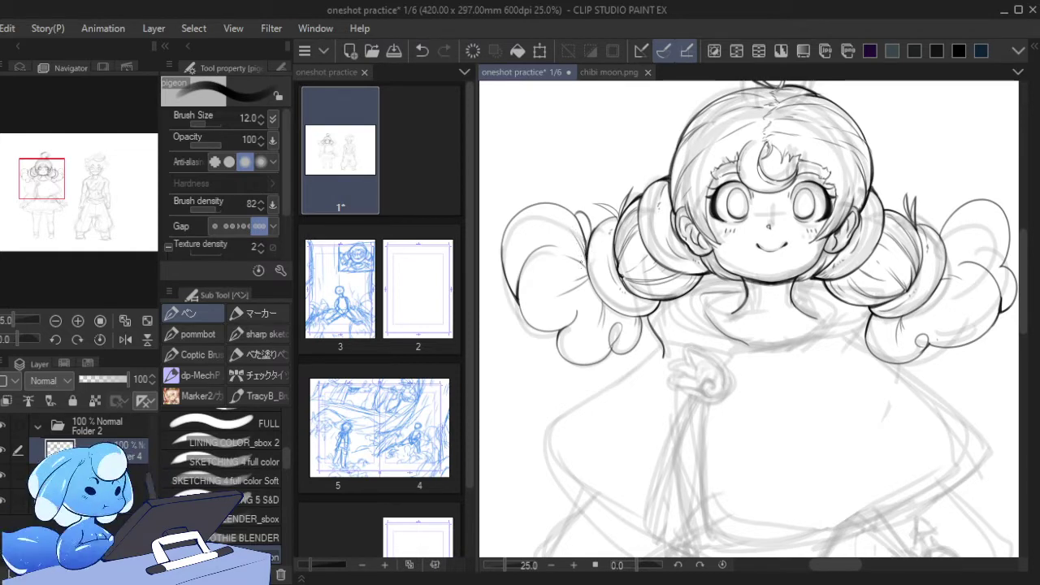
pyautogui.click(56, 321)
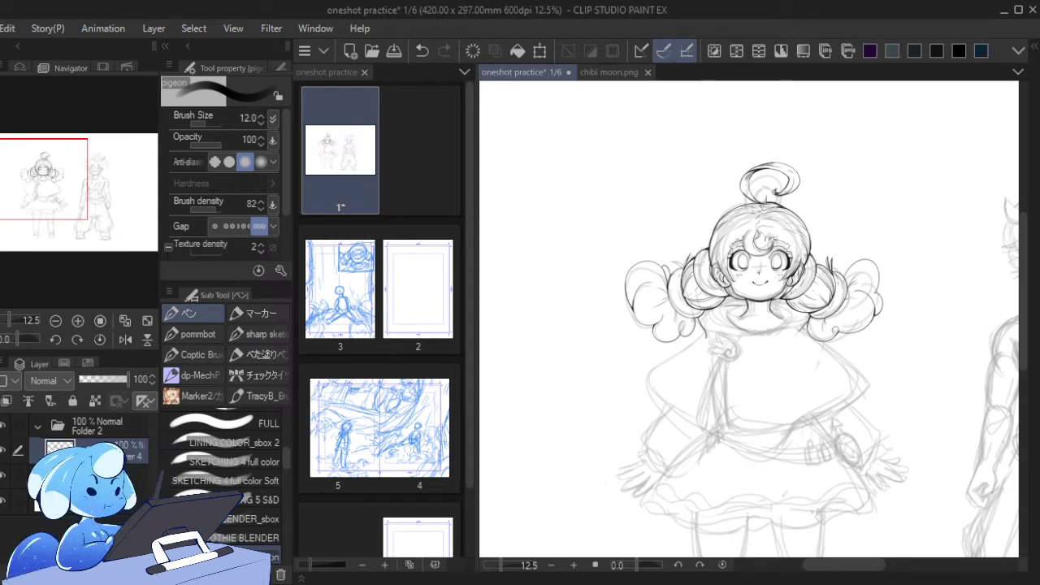
pyautogui.hotkey('ctrl', 'z')
pyautogui.moveTo(807, 320); pyautogui.dragTo(801, 330)
pyautogui.hotkey('ctrl', 'z')
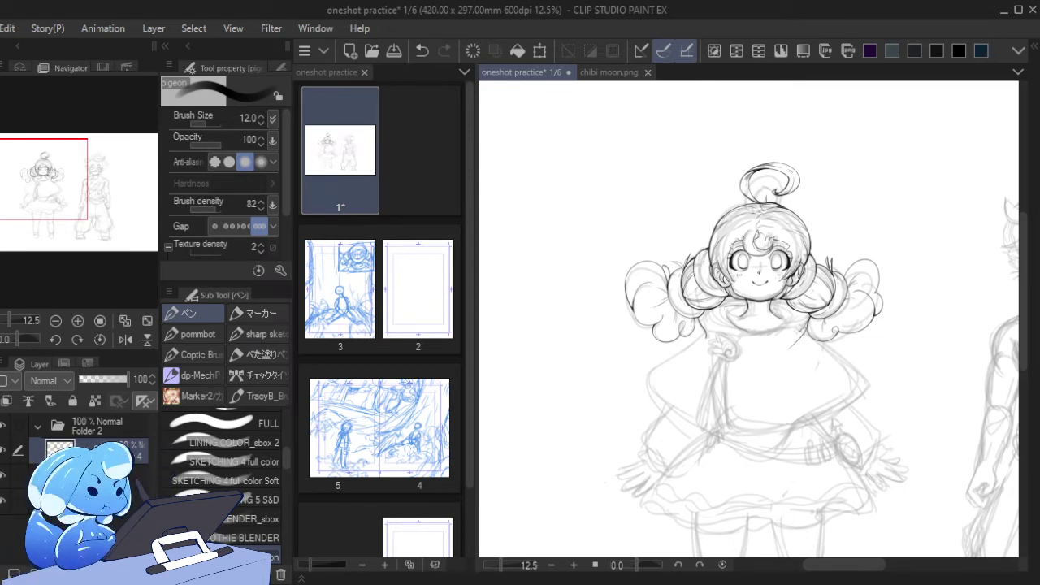
pyautogui.hotkey('ctrl', 'z')
pyautogui.hotkey('ctrl', 'y')
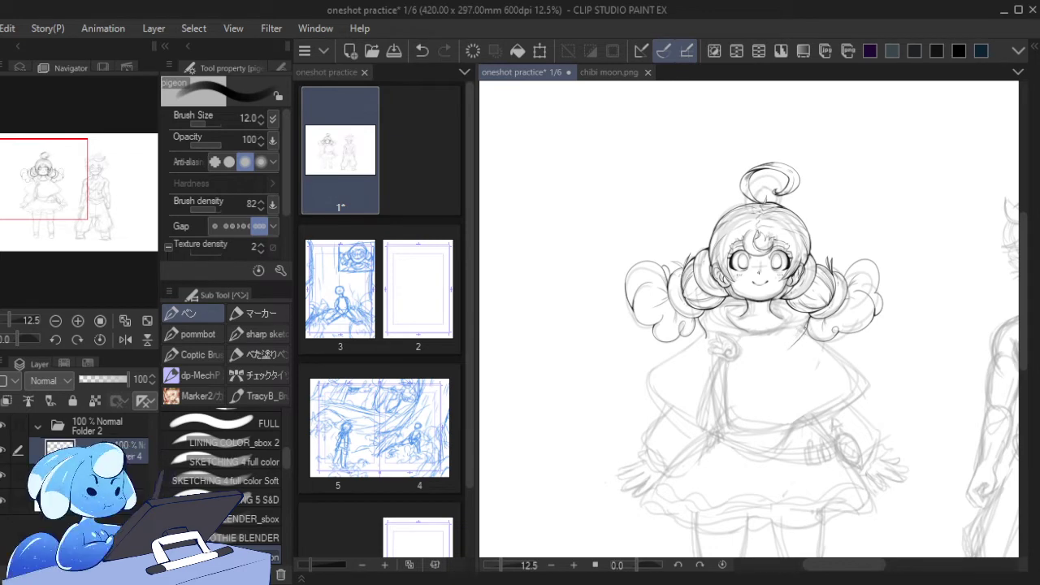
# - Retouch the short shoulder line beneath the left hair loops
pyautogui.moveTo(700, 332); pyautogui.dragTo(705, 349)
pyautogui.hotkey('ctrl', 'z')
pyautogui.hotkey('ctrl', 'z')
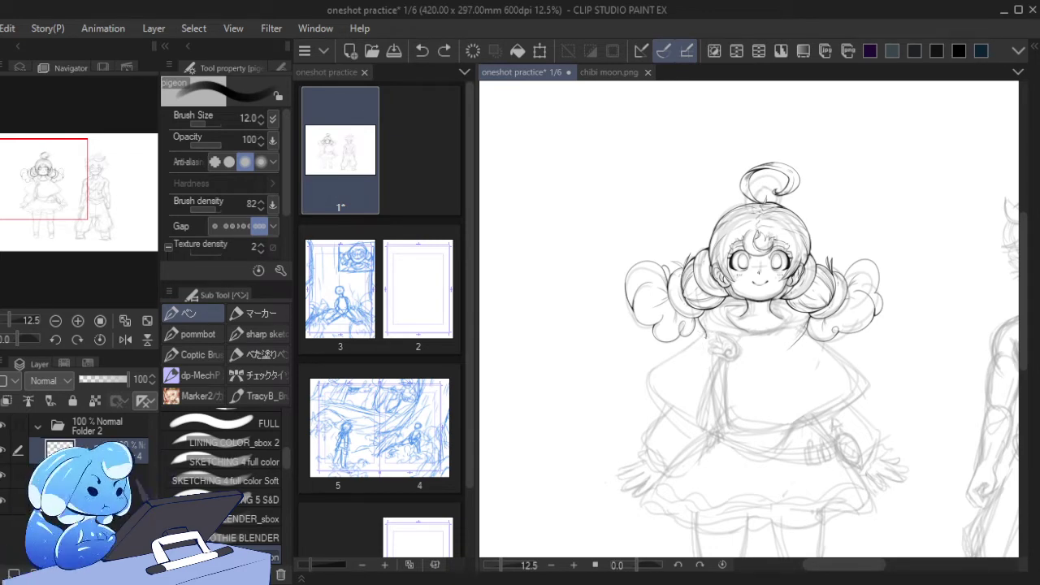
pyautogui.hotkey('ctrl', 'y')
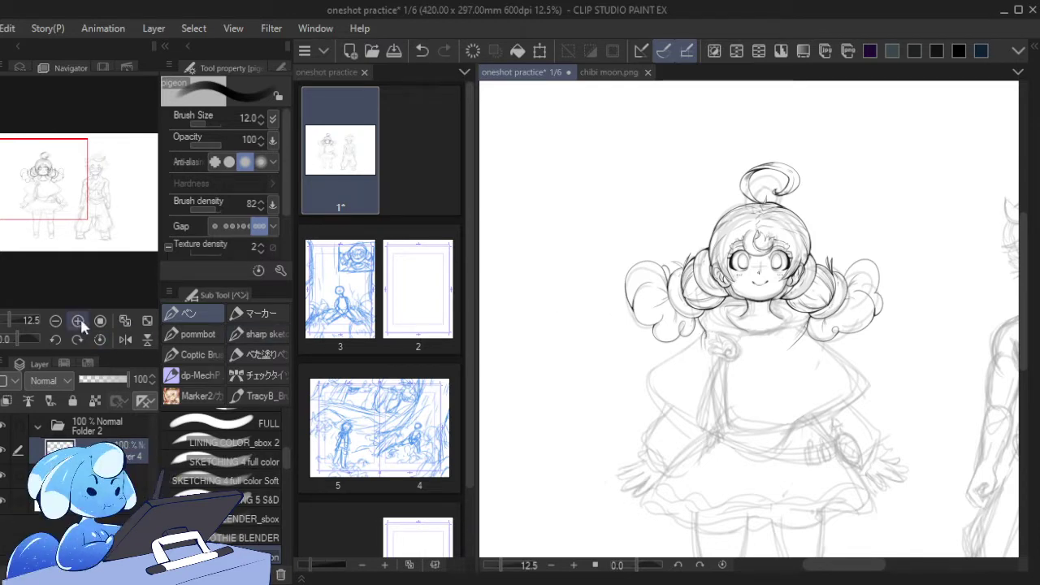
# - Redraw the short line beneath the left hair loops where the cape's shoulder begins
pyautogui.moveTo(9, 319); pyautogui.dragTo(11, 316)
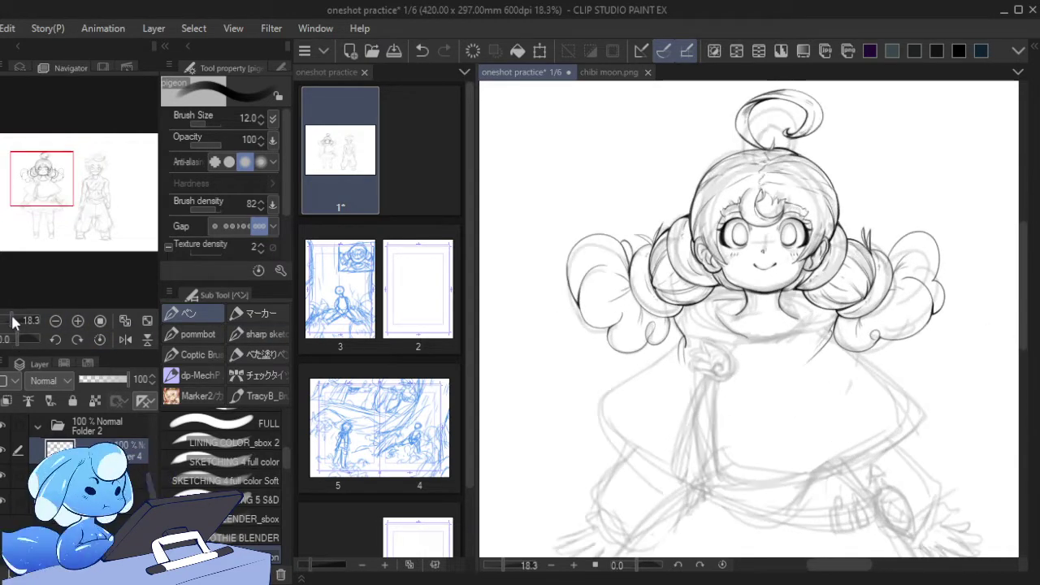
pyautogui.click(12, 321)
pyautogui.hotkey('ctrl', 'z')
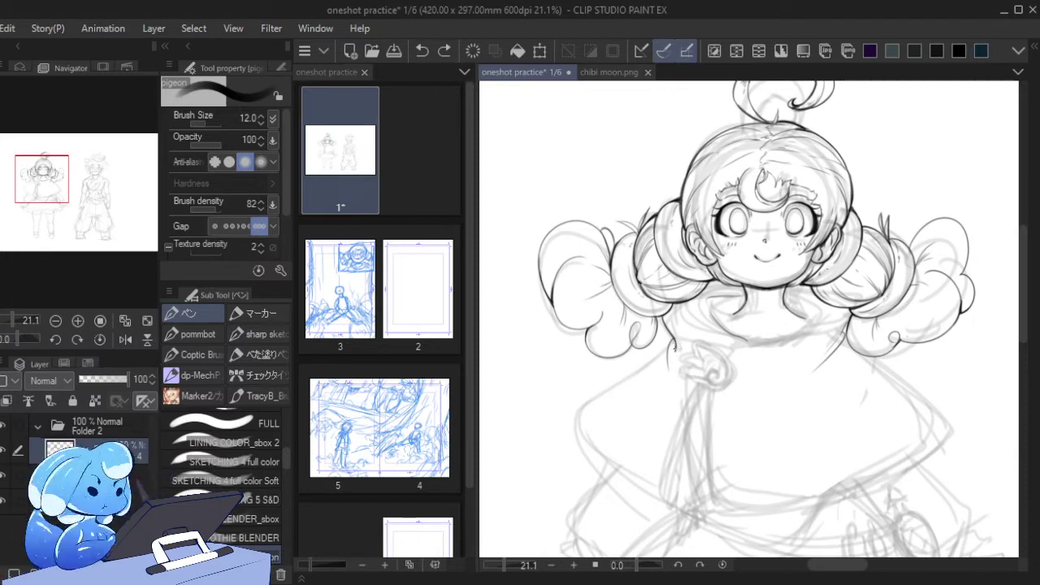
pyautogui.moveTo(674, 344)
pyautogui.mouseDown()
pyautogui.moveTo(672, 372)
pyautogui.moveTo(674, 344)
pyautogui.mouseUp()
pyautogui.hotkey('ctrl', 'z')
pyautogui.press('e')
pyautogui.press('p')
pyautogui.hotkey('ctrl', 'z')
pyautogui.hotkey('ctrl', 'z')
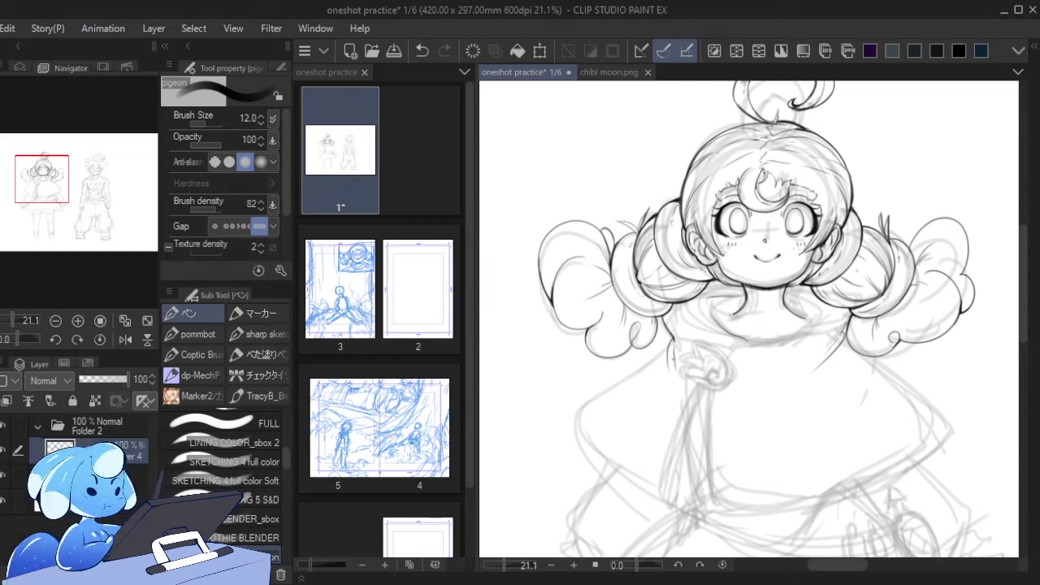
pyautogui.press('e')
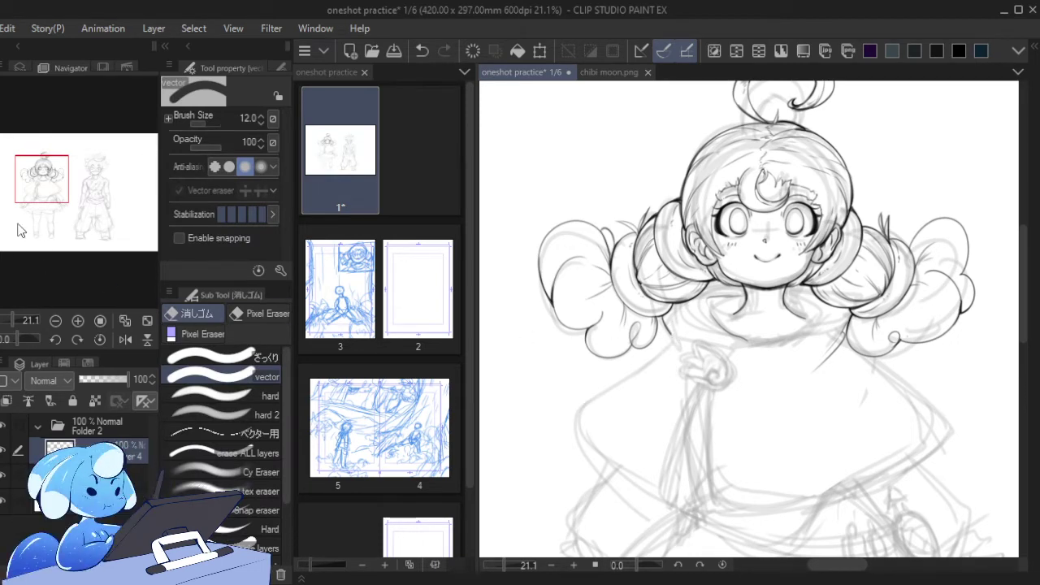
pyautogui.press('p')
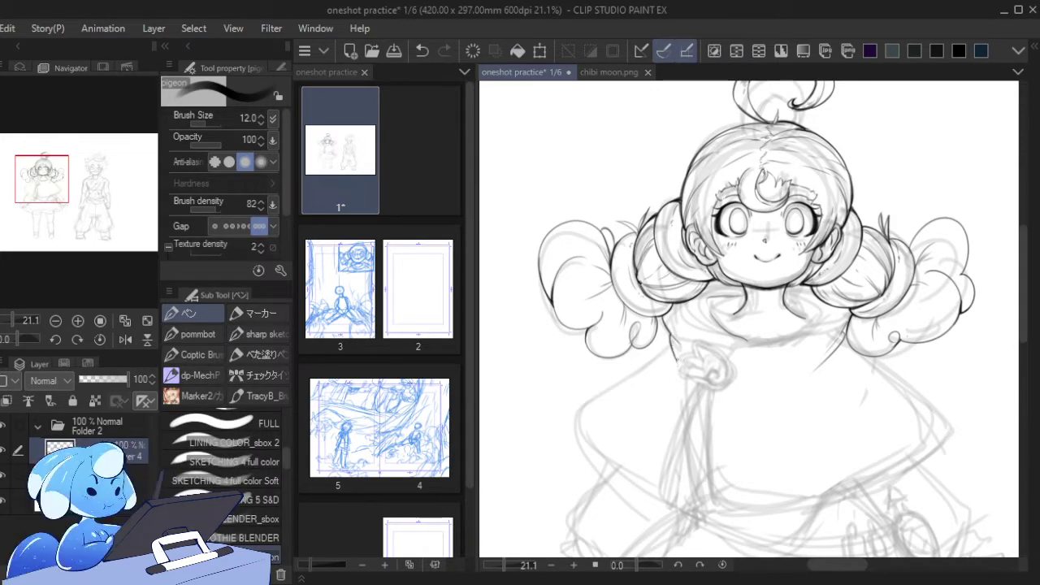
# - Ink the cape's left outline from the shoulder around the rounded outer corner and along the lower hem
pyautogui.moveTo(669, 345)
pyautogui.mouseDown()
pyautogui.moveTo(577, 405)
pyautogui.moveTo(579, 459)
pyautogui.mouseUp()
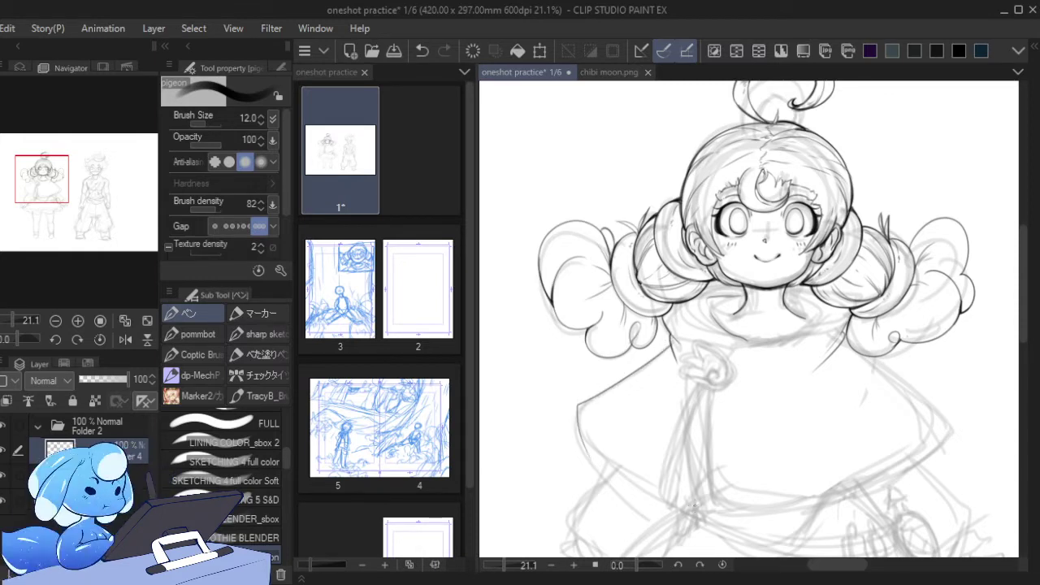
pyautogui.hotkey('ctrl', 'z')
pyautogui.moveTo(671, 341)
pyautogui.mouseDown()
pyautogui.moveTo(604, 391)
pyautogui.moveTo(581, 438)
pyautogui.moveTo(637, 500)
pyautogui.mouseUp()
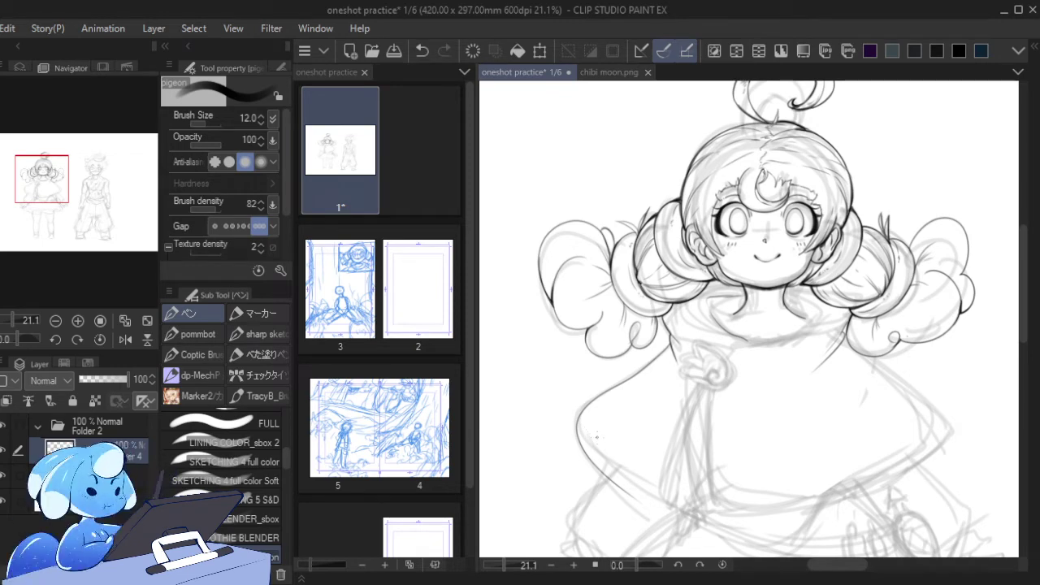
pyautogui.hotkey('ctrl', 'z')
pyautogui.moveTo(656, 497)
pyautogui.mouseDown()
pyautogui.moveTo(585, 448)
pyautogui.moveTo(574, 427)
pyautogui.moveTo(581, 410)
pyautogui.moveTo(668, 351)
pyautogui.mouseUp()
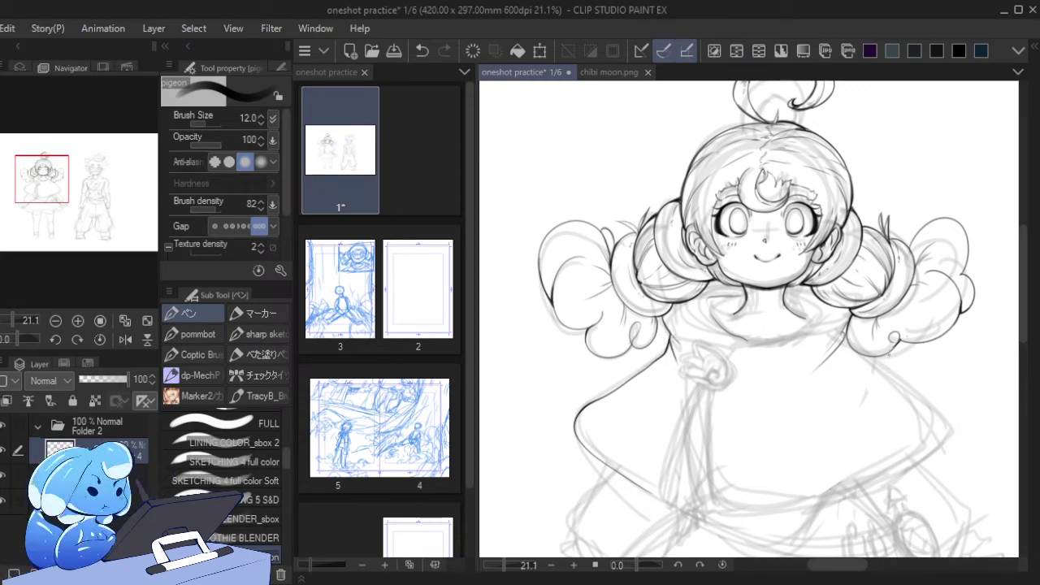
# - Ink the cape's right outline and hem, plus both edges of the front opening below the brooch
pyautogui.moveTo(873, 356)
pyautogui.mouseDown()
pyautogui.moveTo(949, 422)
pyautogui.moveTo(944, 447)
pyautogui.moveTo(889, 482)
pyautogui.moveTo(793, 504)
pyautogui.moveTo(730, 512)
pyautogui.moveTo(713, 481)
pyautogui.moveTo(713, 383)
pyautogui.mouseUp()
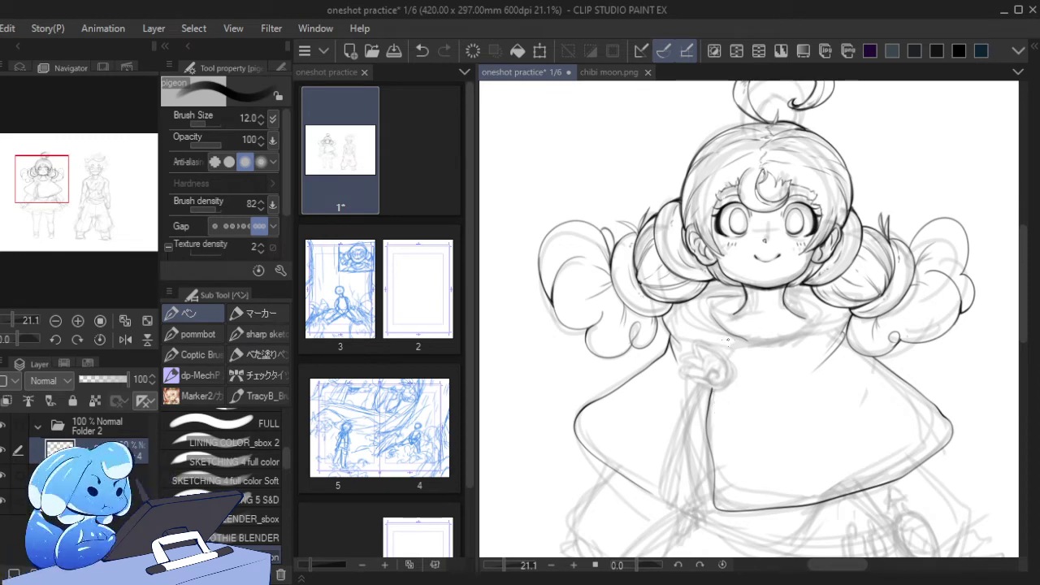
pyautogui.moveTo(705, 380)
pyautogui.mouseDown()
pyautogui.moveTo(676, 506)
pyautogui.moveTo(677, 463)
pyautogui.moveTo(659, 486)
pyautogui.moveTo(673, 510)
pyautogui.moveTo(647, 485)
pyautogui.moveTo(674, 505)
pyautogui.moveTo(650, 491)
pyautogui.mouseUp()
pyautogui.hotkey('ctrl', 'z')
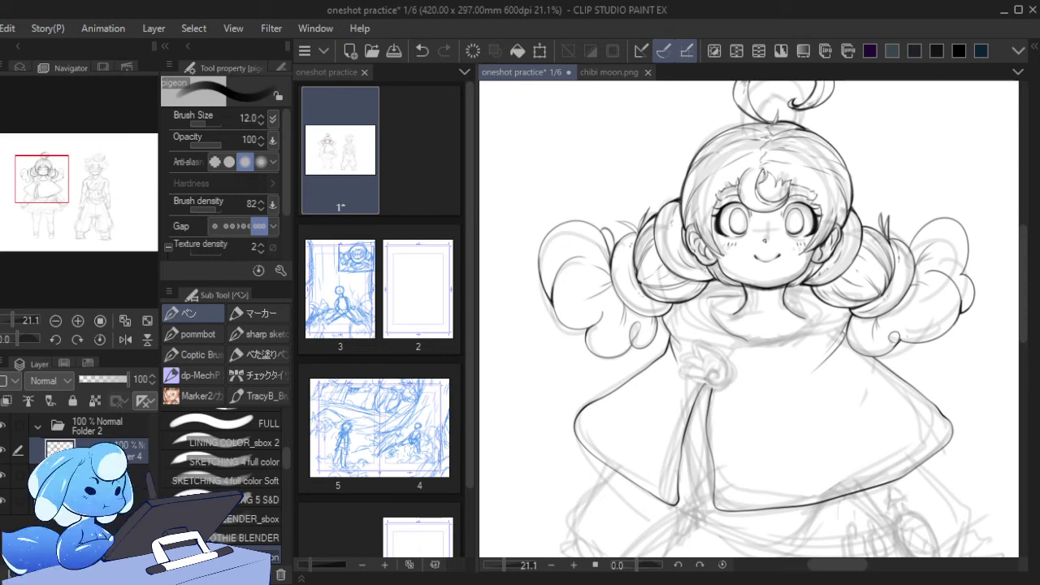
pyautogui.moveTo(704, 385)
pyautogui.mouseDown()
pyautogui.moveTo(691, 415)
pyautogui.moveTo(710, 398)
pyautogui.moveTo(706, 422)
pyautogui.mouseUp()
pyautogui.hotkey('ctrl', 'z')
pyautogui.hotkey('ctrl', 'z')
pyautogui.press('e')
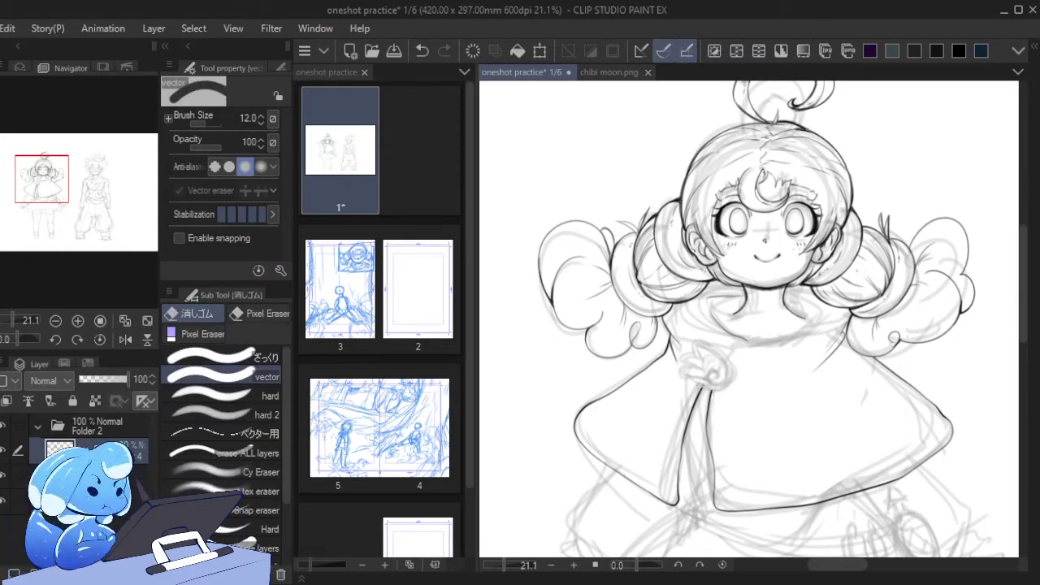
pyautogui.press('p')
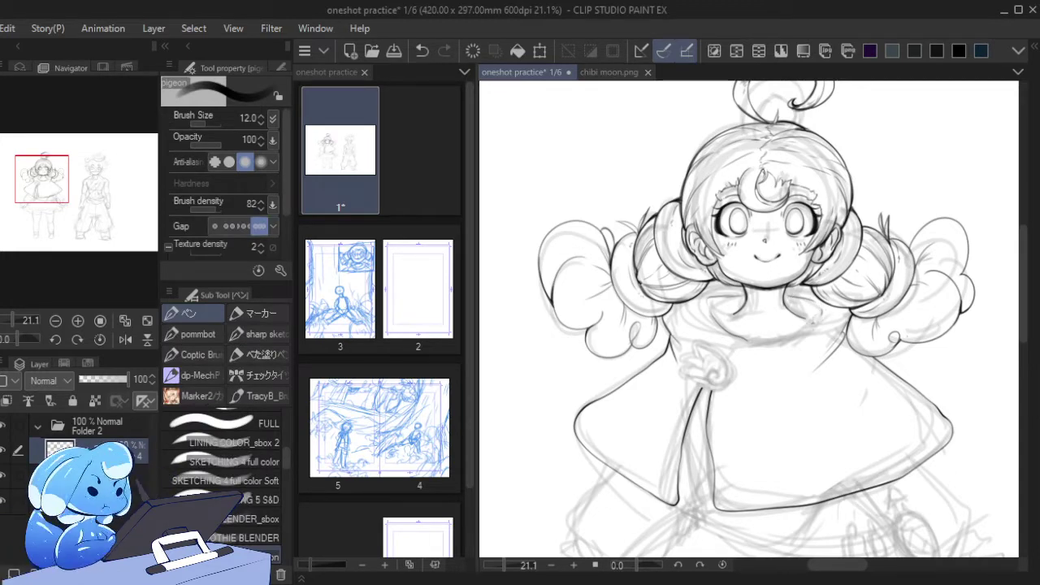
# - Ink the cape's curved neckline around the base of the neck, including its upturned ends on both sides
pyautogui.moveTo(815, 321)
pyautogui.mouseDown()
pyautogui.moveTo(788, 344)
pyautogui.moveTo(761, 341)
pyautogui.moveTo(768, 346)
pyautogui.mouseUp()
pyautogui.hotkey('ctrl', 'z')
pyautogui.moveTo(783, 346)
pyautogui.mouseDown()
pyautogui.moveTo(822, 314)
pyautogui.moveTo(785, 342)
pyautogui.moveTo(808, 322)
pyautogui.mouseUp()
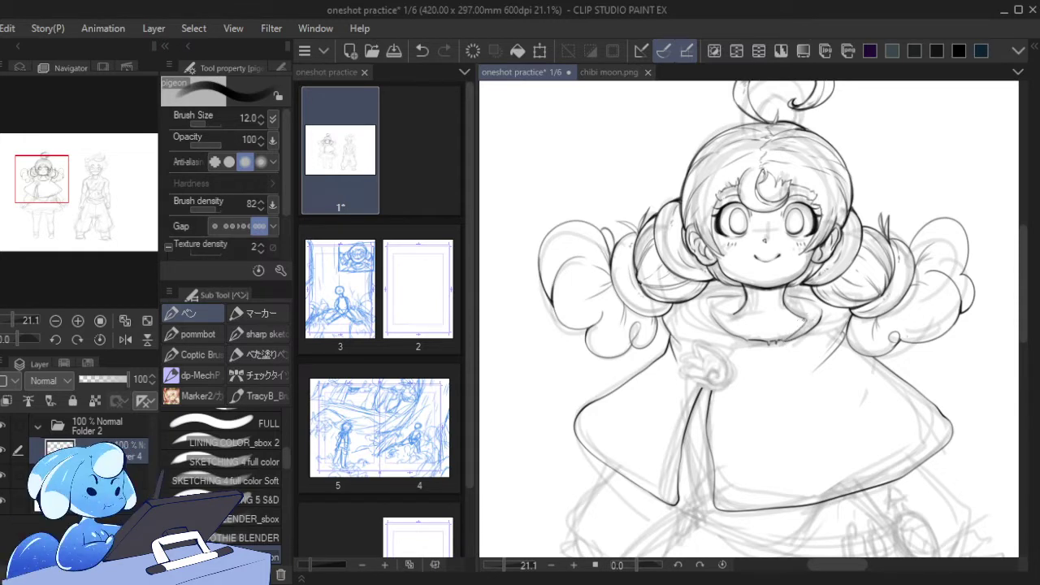
pyautogui.moveTo(732, 314); pyautogui.dragTo(736, 336)
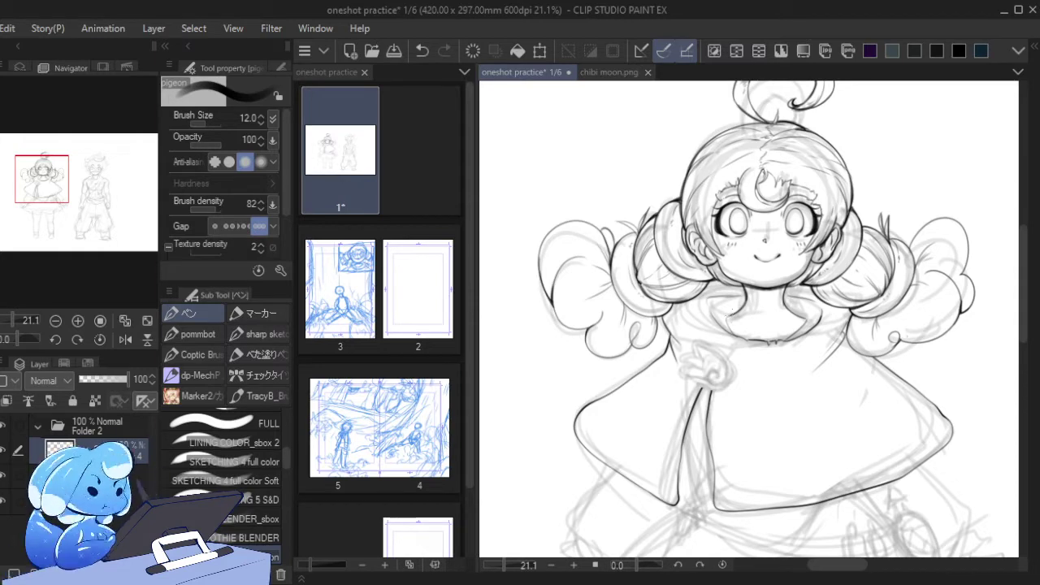
pyautogui.moveTo(735, 314); pyautogui.dragTo(719, 314)
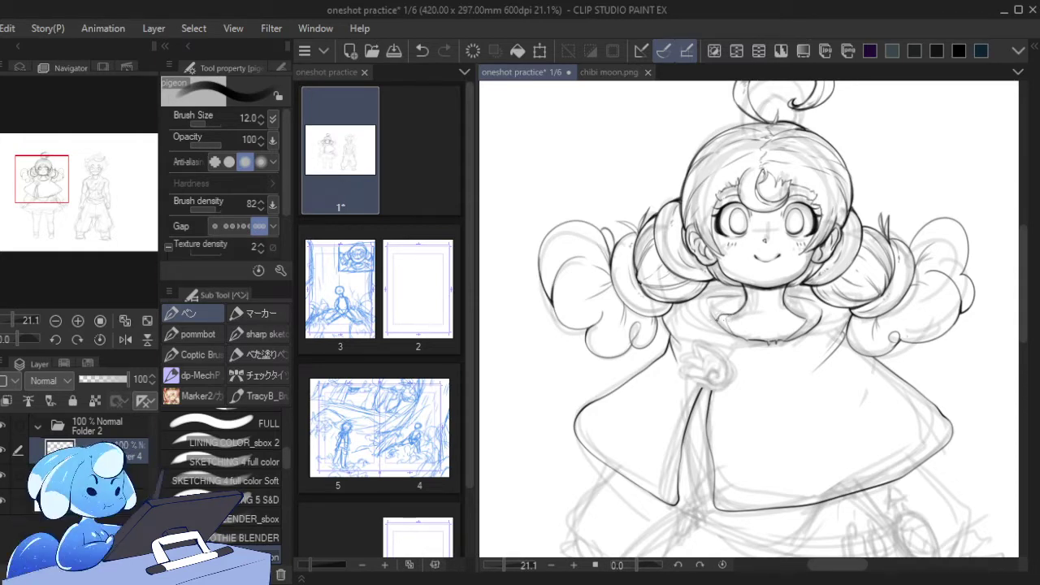
pyautogui.hotkey('ctrl', 'z')
pyautogui.moveTo(731, 312)
pyautogui.mouseDown()
pyautogui.moveTo(715, 324)
pyautogui.moveTo(731, 331)
pyautogui.mouseUp()
pyautogui.hotkey('ctrl', 'z')
pyautogui.hotkey('ctrl', 'z')
pyautogui.moveTo(816, 320); pyautogui.dragTo(811, 329)
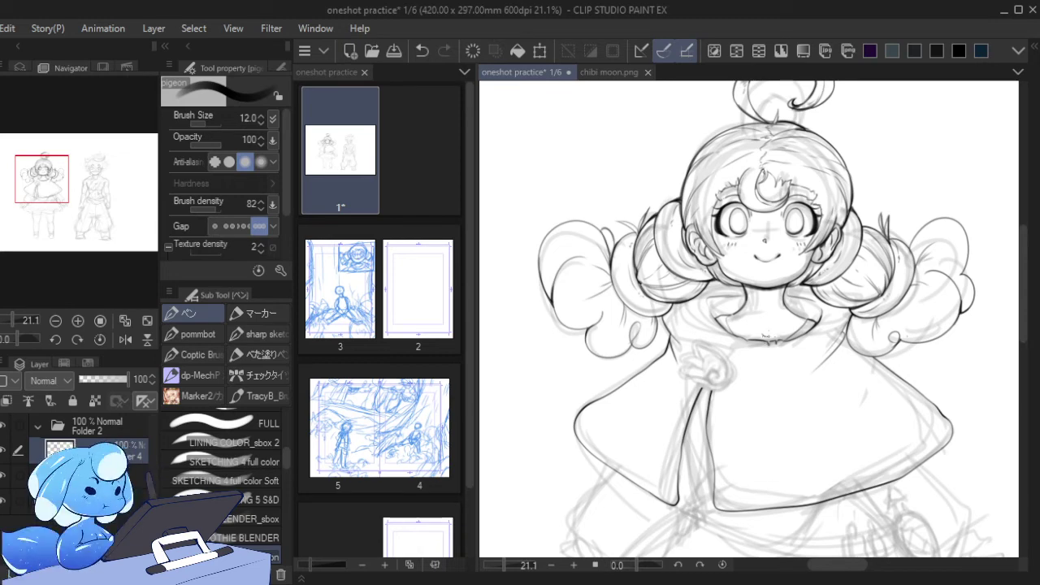
# - Ink the short collarbone marks and add shading strokes inside the collar beside the neck
pyautogui.moveTo(782, 330)
pyautogui.mouseDown()
pyautogui.moveTo(793, 331)
pyautogui.moveTo(750, 332)
pyautogui.mouseUp()
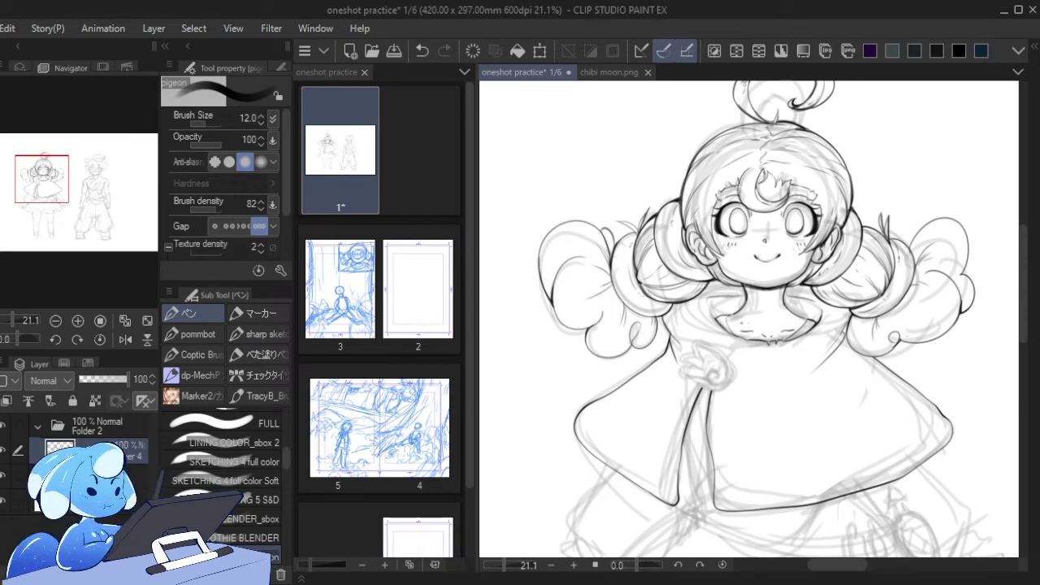
pyautogui.moveTo(746, 294); pyautogui.dragTo(727, 313)
pyautogui.hotkey('ctrl', 'z')
pyautogui.moveTo(784, 296); pyautogui.dragTo(799, 319)
pyautogui.moveTo(797, 310); pyautogui.dragTo(804, 317)
pyautogui.moveTo(794, 313); pyautogui.dragTo(807, 316)
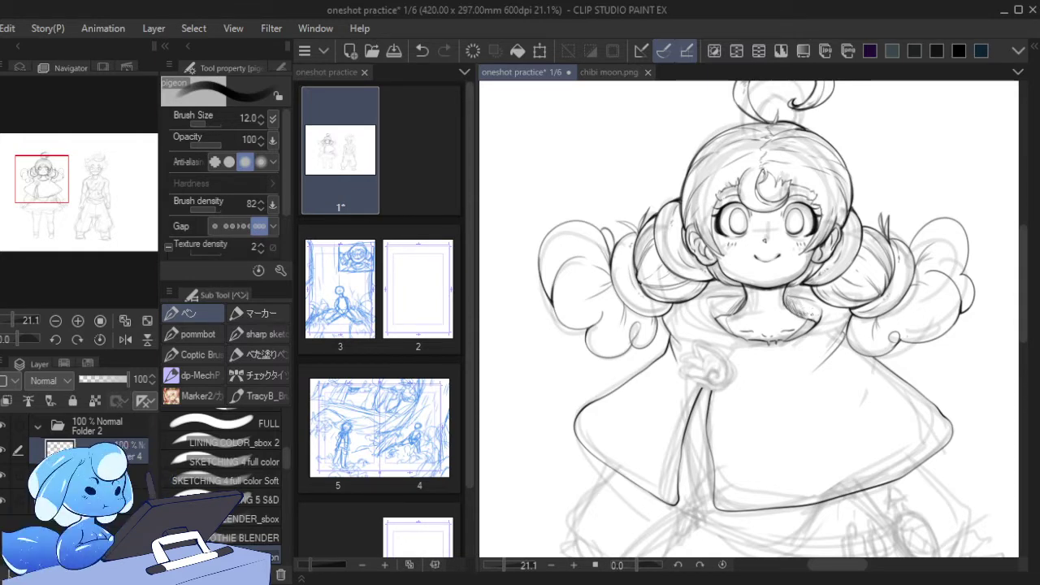
pyautogui.moveTo(746, 287)
pyautogui.mouseDown()
pyautogui.moveTo(741, 311)
pyautogui.moveTo(744, 300)
pyautogui.moveTo(708, 316)
pyautogui.mouseUp()
pyautogui.hotkey('ctrl', 'z')
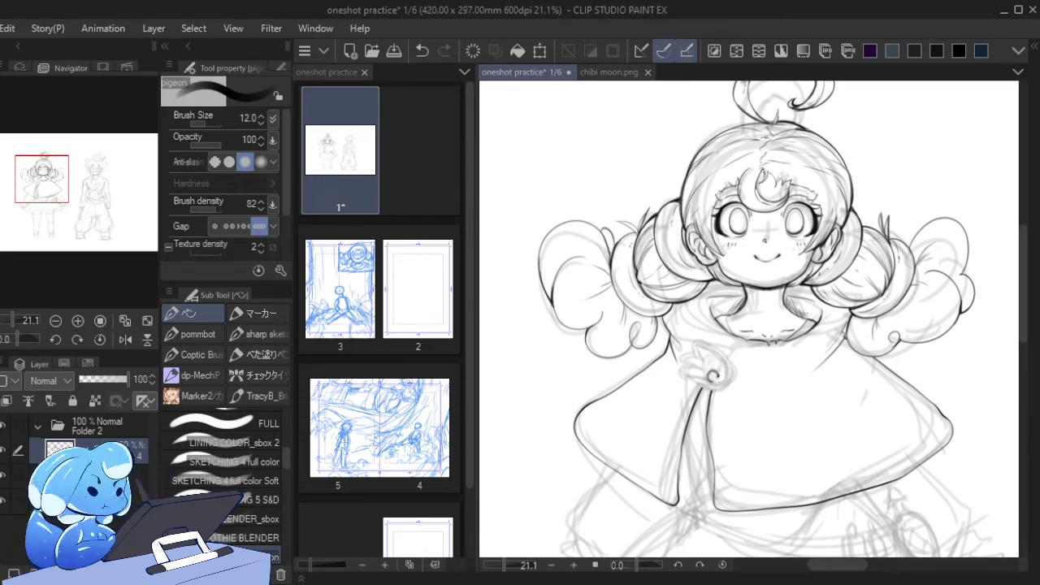
# - Ink the small spiral at the centre of the cape's wing-shaped brooch
pyautogui.hotkey('ctrl', 'z')
pyautogui.hotkey('ctrl', 'y')
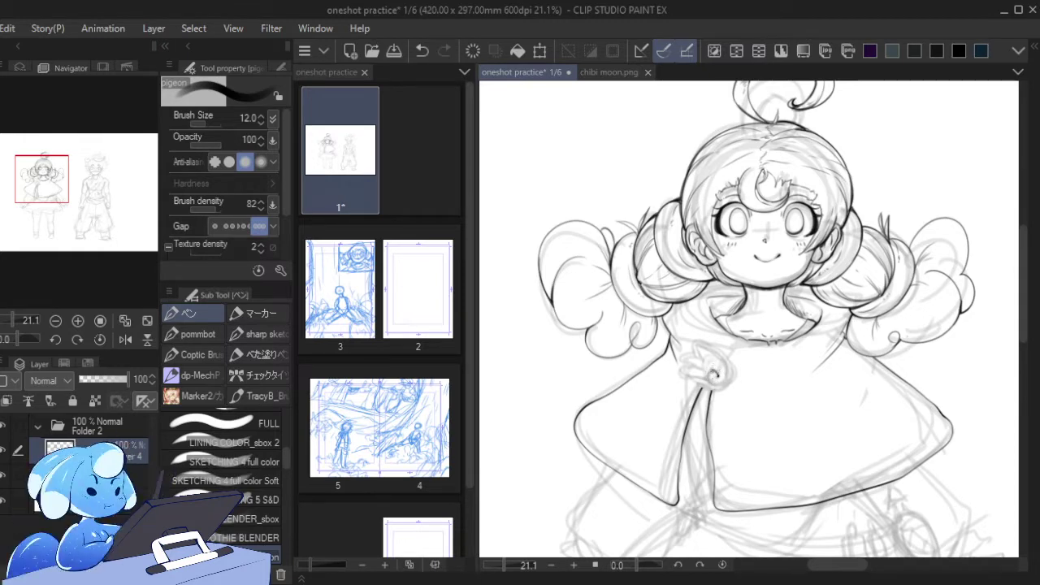
pyautogui.hotkey('ctrl', 'z')
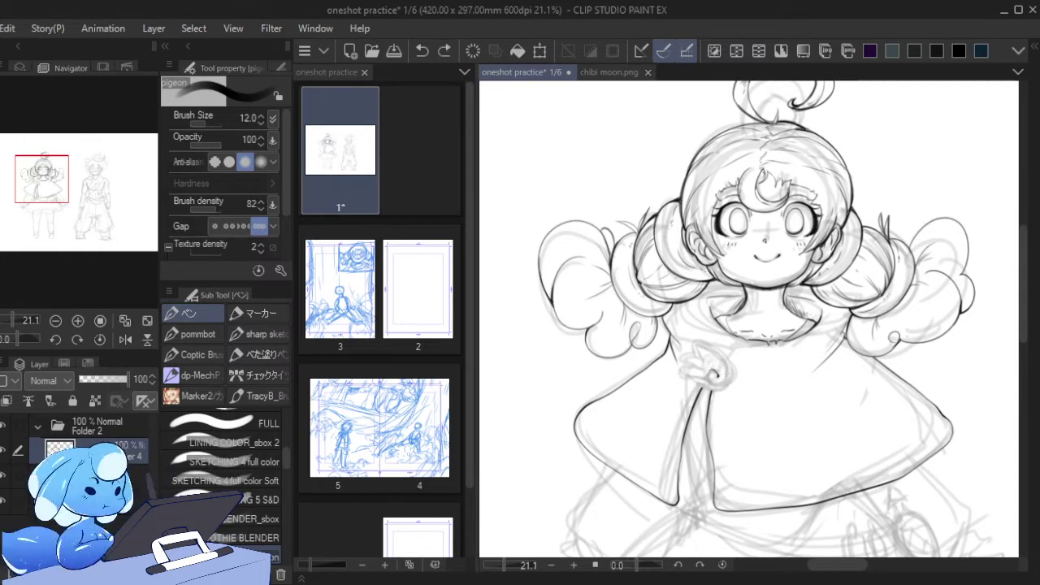
pyautogui.moveTo(697, 345); pyautogui.dragTo(725, 366)
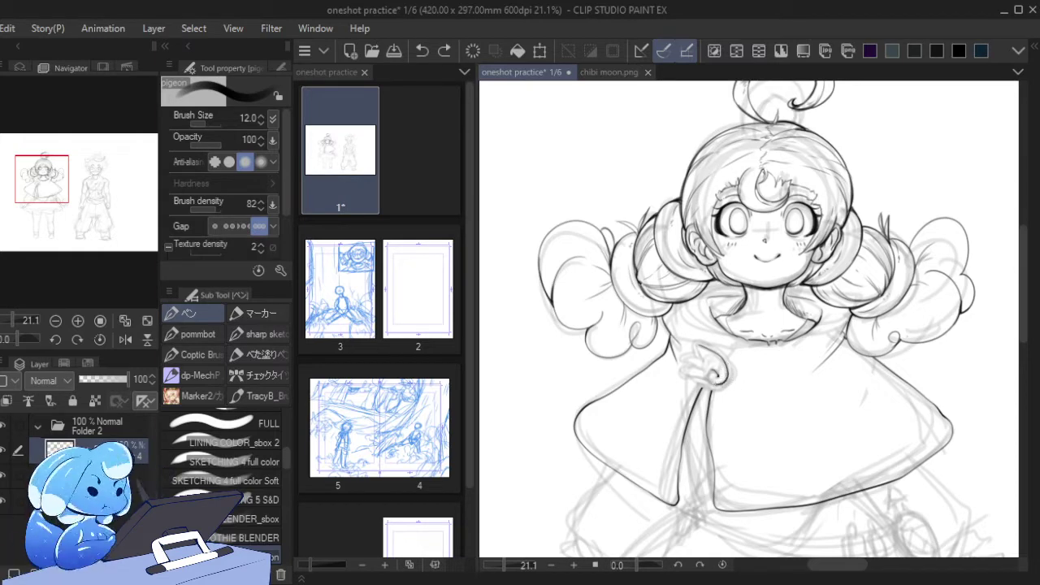
pyautogui.hotkey('ctrl', 'z')
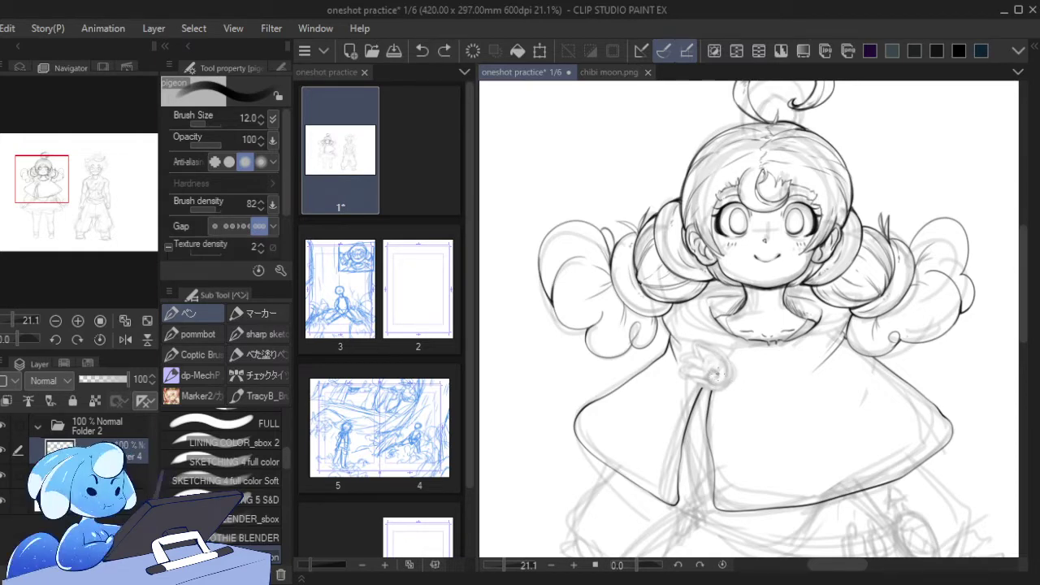
pyautogui.moveTo(711, 376); pyautogui.dragTo(717, 378)
pyautogui.hotkey('ctrl', 'z')
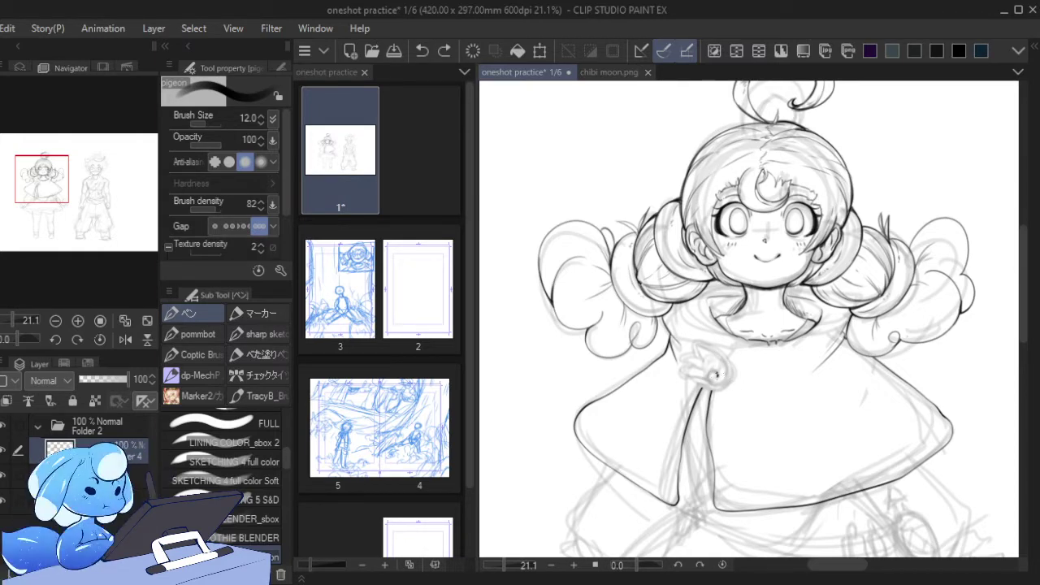
pyautogui.hotkey('ctrl', 'y')
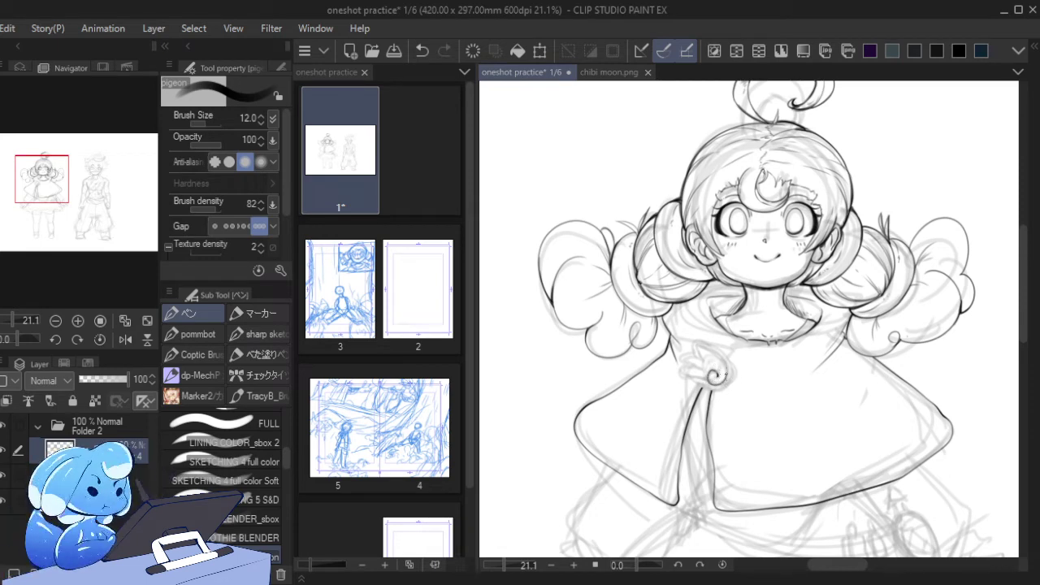
# - Set the brush size to 10 and ink the curved upper arc around the brooch's spiral
pyautogui.press('[')
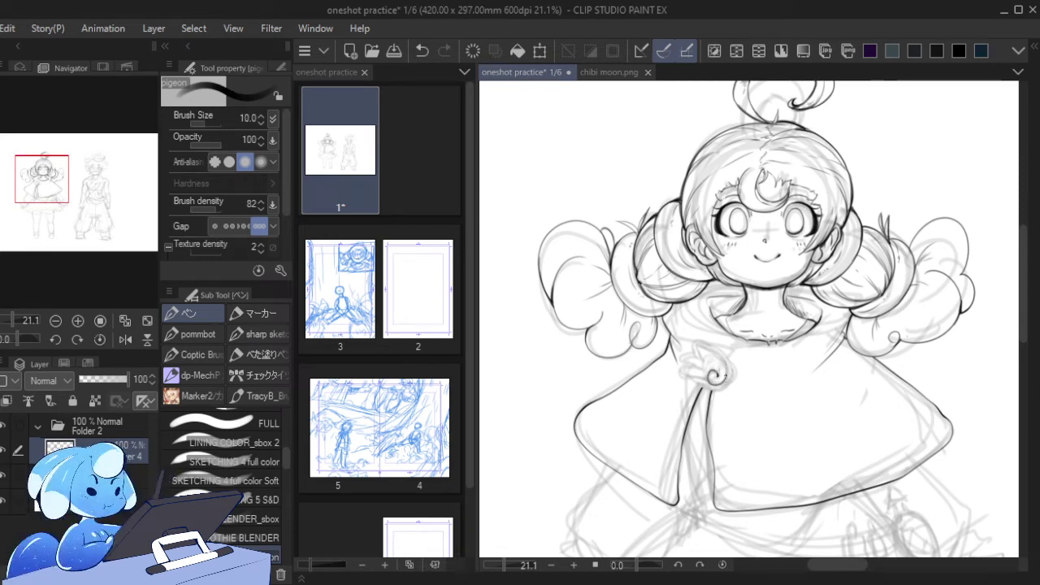
pyautogui.moveTo(726, 377)
pyautogui.mouseDown()
pyautogui.moveTo(716, 354)
pyautogui.moveTo(695, 346)
pyautogui.moveTo(725, 362)
pyautogui.mouseUp()
pyautogui.hotkey('ctrl', 'z')
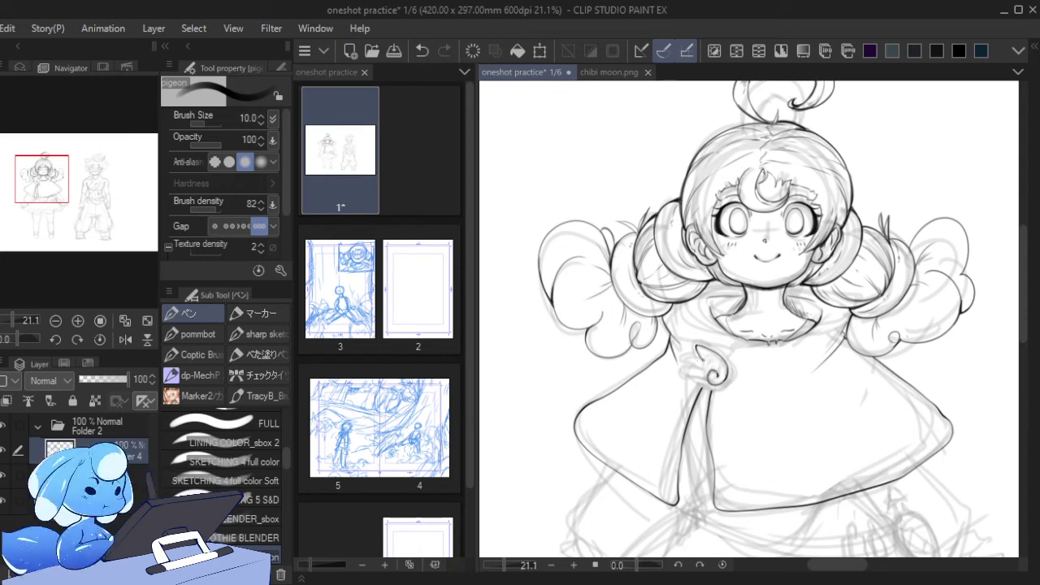
# - Ink the feather tips on the left side of the brooch, reworking the lower ones
pyautogui.moveTo(705, 361)
pyautogui.mouseDown()
pyautogui.moveTo(686, 355)
pyautogui.moveTo(701, 370)
pyautogui.moveTo(684, 380)
pyautogui.mouseUp()
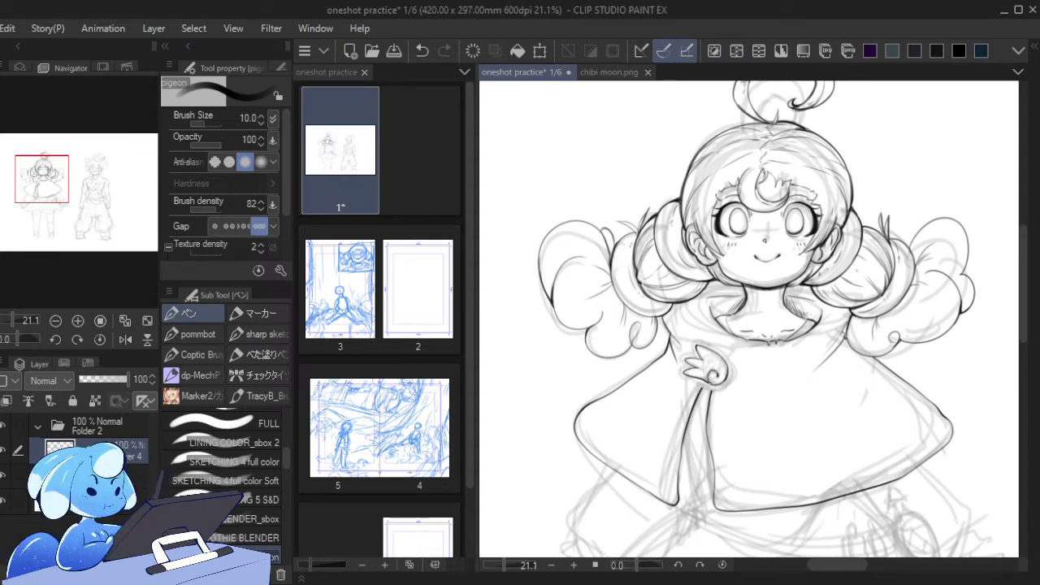
pyautogui.hotkey('ctrl', 'z')
pyautogui.hotkey('ctrl', 'z')
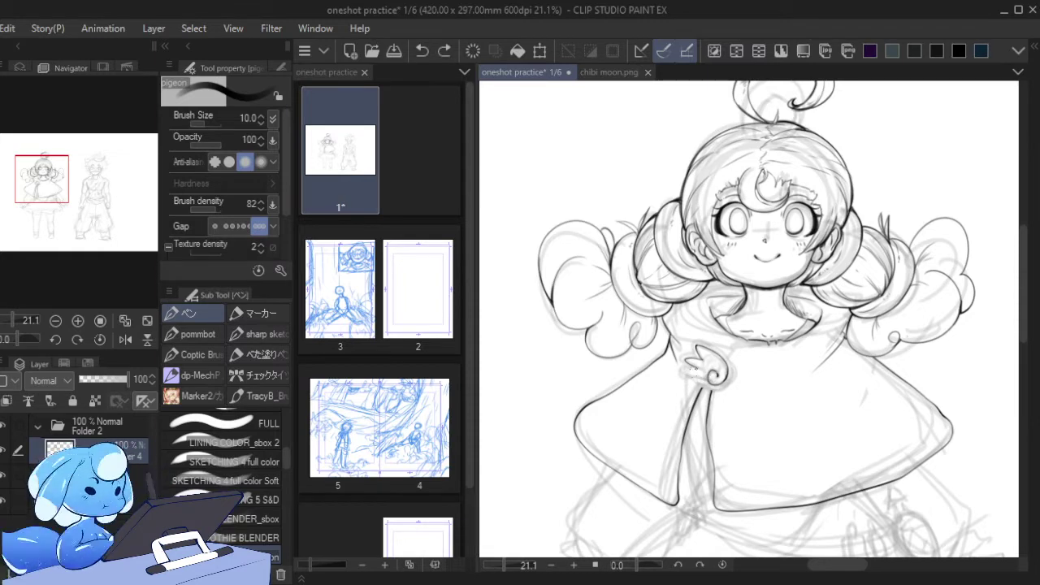
pyautogui.moveTo(689, 367)
pyautogui.mouseDown()
pyautogui.moveTo(701, 378)
pyautogui.moveTo(684, 377)
pyautogui.mouseUp()
pyautogui.hotkey('ctrl', 'z')
pyautogui.moveTo(692, 370); pyautogui.dragTo(680, 373)
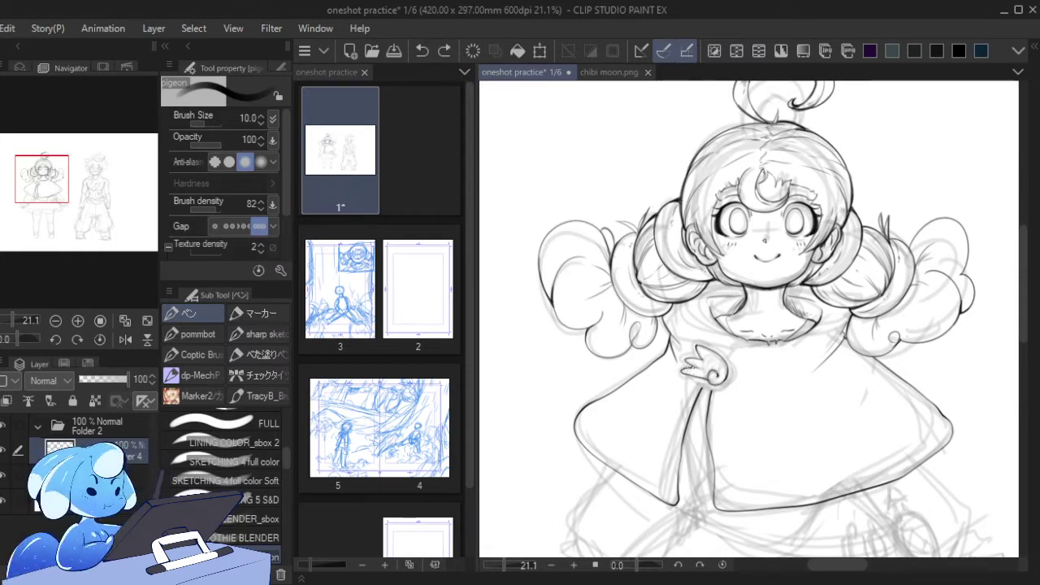
pyautogui.hotkey('ctrl', 'z')
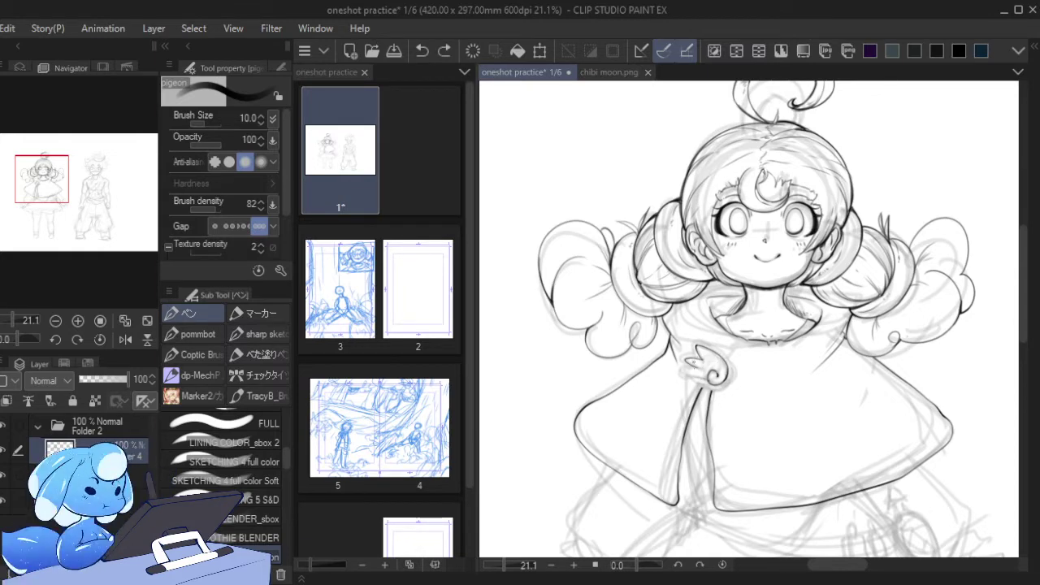
pyautogui.moveTo(694, 365); pyautogui.dragTo(684, 371)
pyautogui.moveTo(689, 363); pyautogui.dragTo(681, 381)
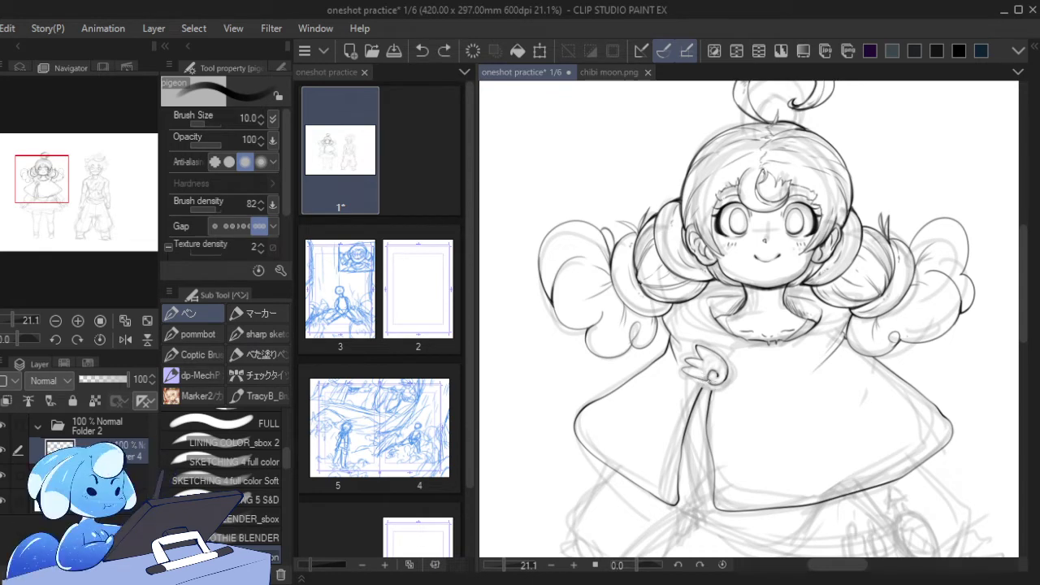
pyautogui.press('e')
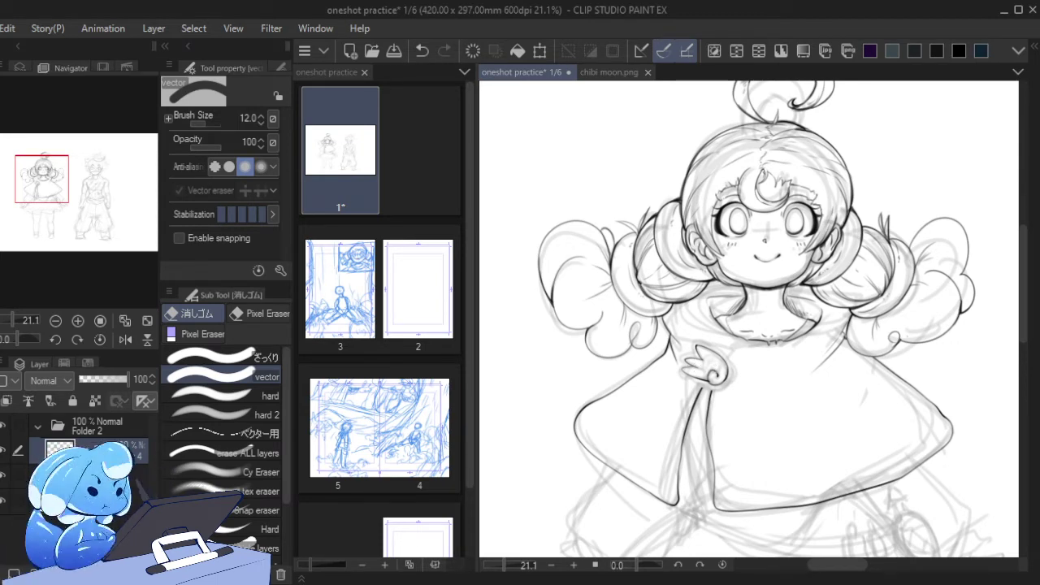
pyautogui.press('p')
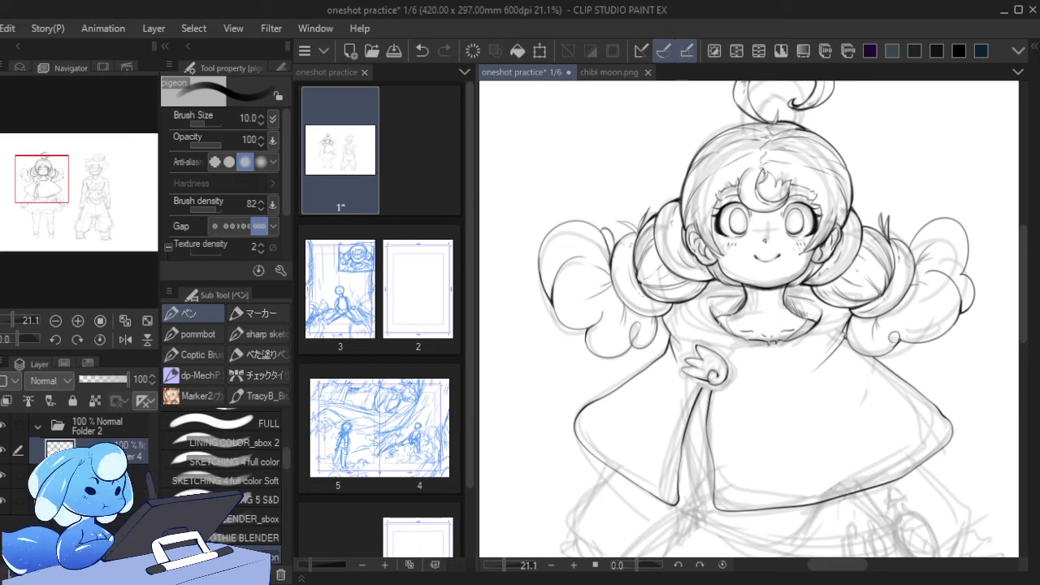
# - Ink an outer rim following the contour of the winged brooch
pyautogui.hotkey('ctrl', 'z')
pyautogui.moveTo(714, 314)
pyautogui.mouseDown()
pyautogui.moveTo(736, 335)
pyautogui.moveTo(669, 350)
pyautogui.mouseUp()
pyautogui.moveTo(697, 382)
pyautogui.mouseDown()
pyautogui.moveTo(731, 382)
pyautogui.moveTo(723, 349)
pyautogui.moveTo(709, 343)
pyautogui.moveTo(729, 362)
pyautogui.moveTo(721, 346)
pyautogui.moveTo(691, 338)
pyautogui.moveTo(689, 347)
pyautogui.moveTo(701, 341)
pyautogui.moveTo(728, 361)
pyautogui.moveTo(693, 341)
pyautogui.moveTo(720, 351)
pyautogui.moveTo(681, 347)
pyautogui.moveTo(696, 355)
pyautogui.moveTo(678, 369)
pyautogui.moveTo(704, 386)
pyautogui.moveTo(678, 373)
pyautogui.mouseUp()
pyautogui.hotkey('ctrl', 'z')
pyautogui.hotkey('ctrl', 'z')
pyautogui.hotkey('ctrl', 'z')
pyautogui.hotkey('ctrl', 'z')
pyautogui.hotkey('ctrl', 'z')
pyautogui.hotkey('ctrl', 'z')
pyautogui.hotkey('ctrl', 'z')
pyautogui.hotkey('ctrl', 'z')
pyautogui.hotkey('ctrl', 'z')
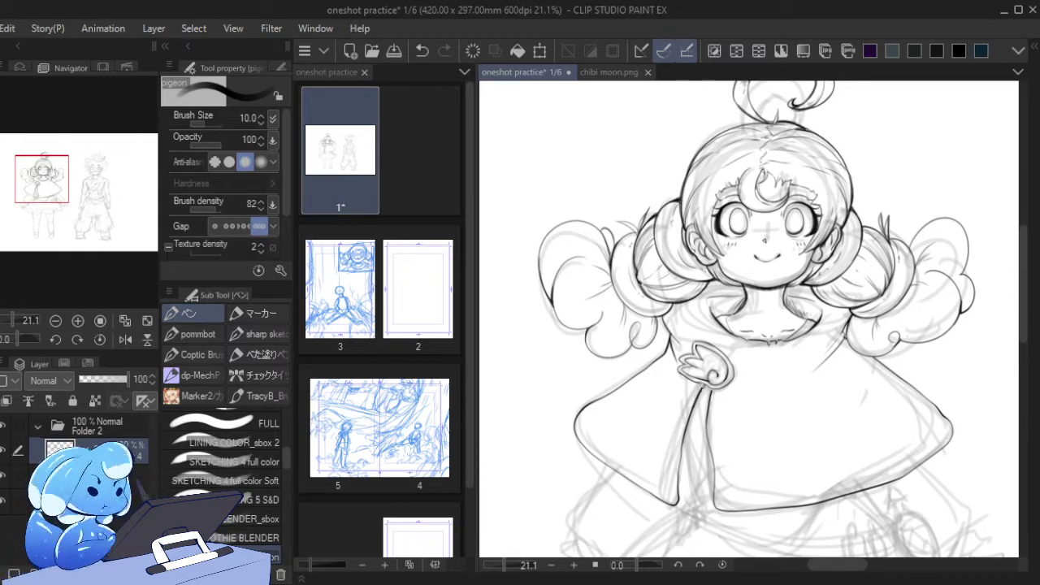
# - Set the brush size to 12 and ink the fold at the cape's right shoulder and the inner lines along its front opening
pyautogui.press(']')
pyautogui.moveTo(710, 389); pyautogui.dragTo(707, 405)
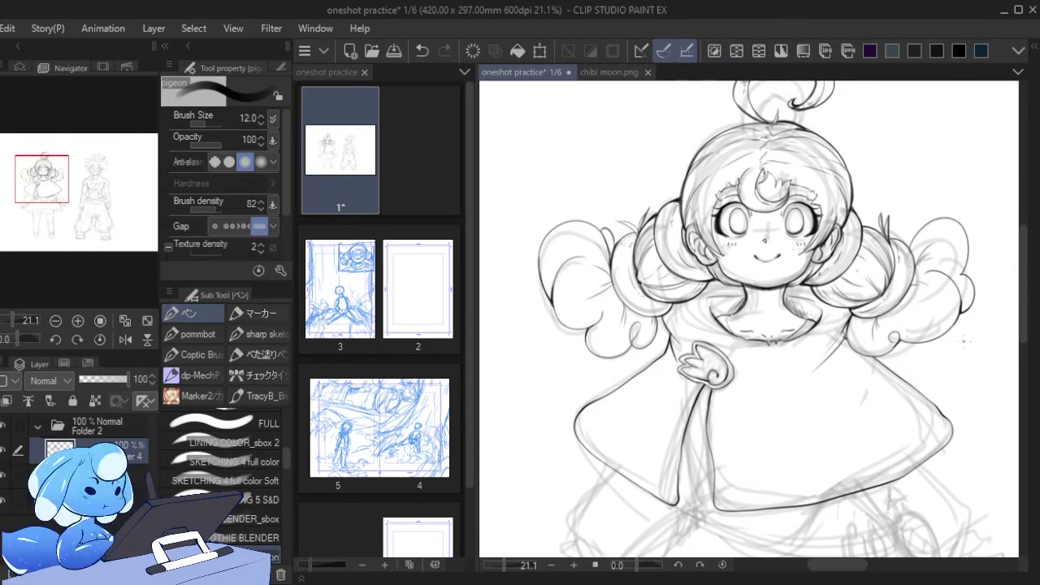
pyautogui.moveTo(875, 369); pyautogui.dragTo(866, 400)
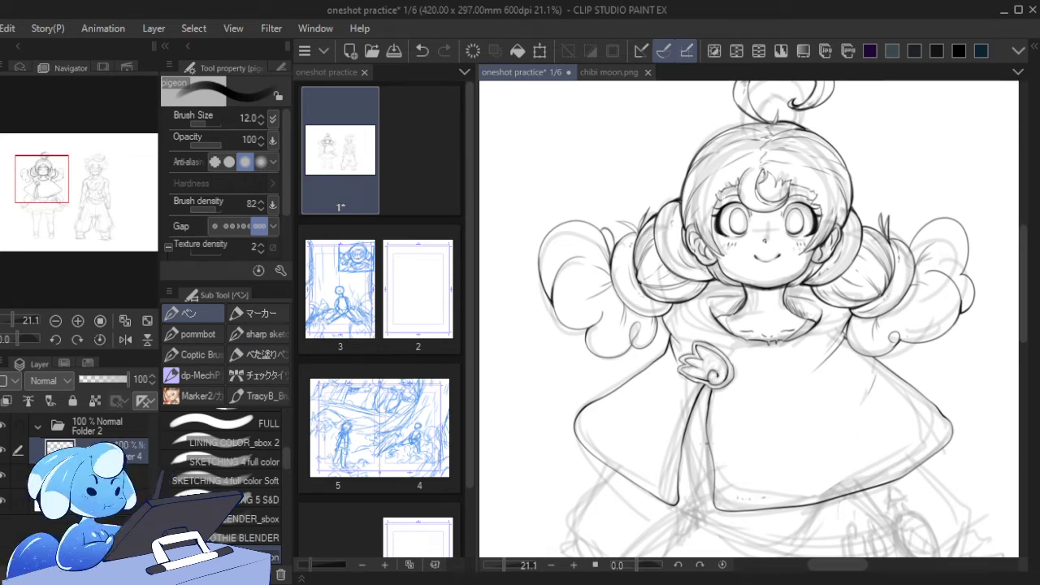
pyautogui.moveTo(707, 384); pyautogui.dragTo(685, 484)
pyautogui.hotkey('ctrl', 'z')
pyautogui.moveTo(670, 502); pyautogui.dragTo(678, 506)
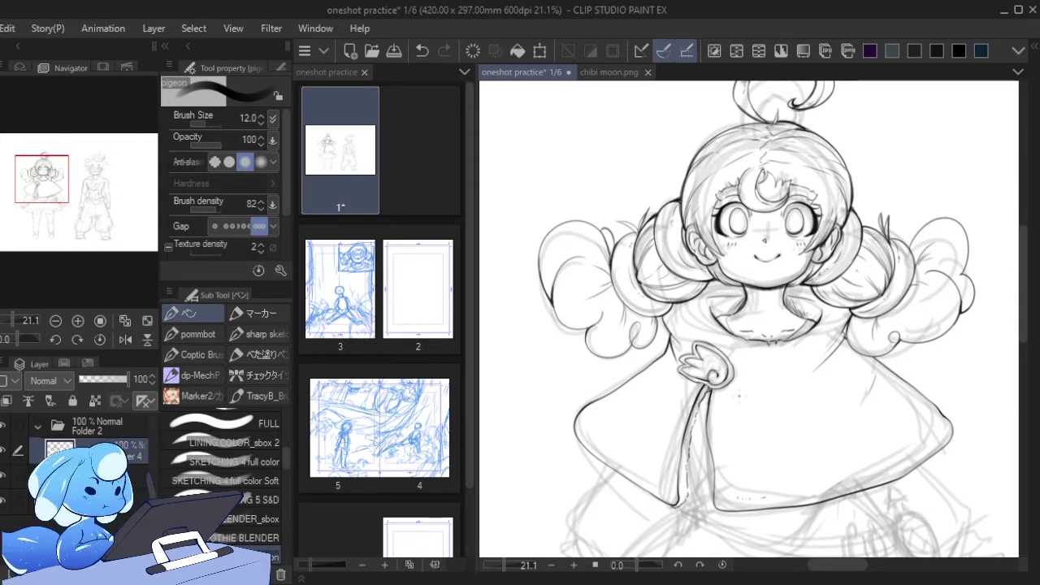
# - Lower the sketch layer's opacity to about 16% and make the line art layer active again
pyautogui.click(5, 478)
pyautogui.click(5, 484)
pyautogui.click(5, 484)
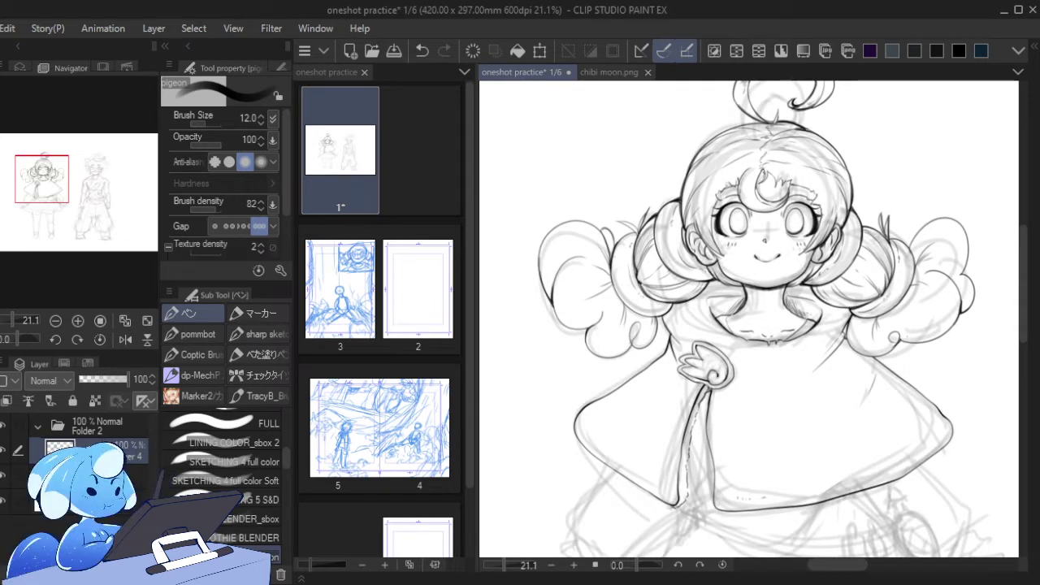
pyautogui.click(90, 476)
pyautogui.moveTo(94, 378); pyautogui.dragTo(84, 379)
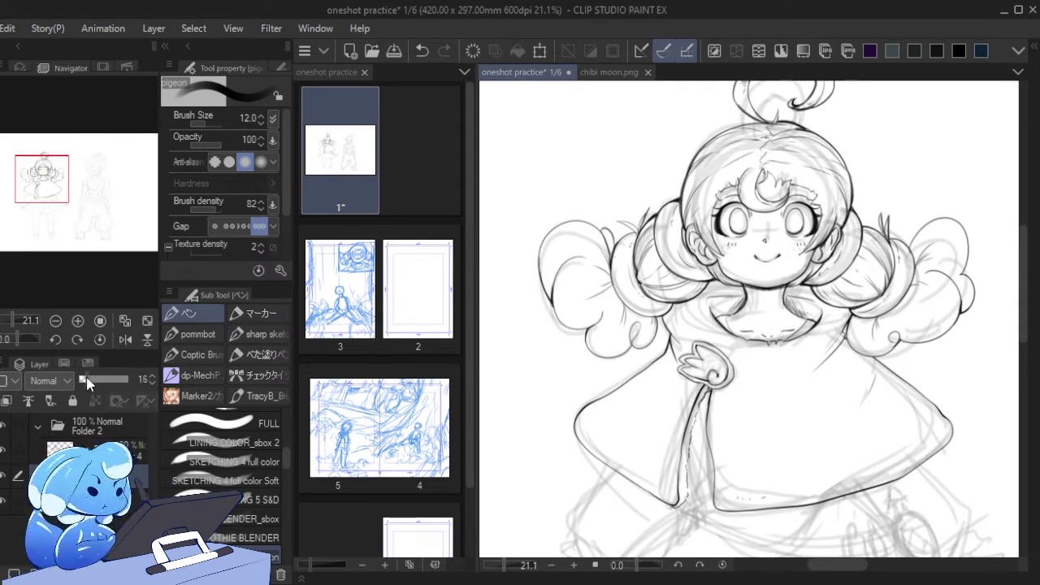
pyautogui.click(119, 446)
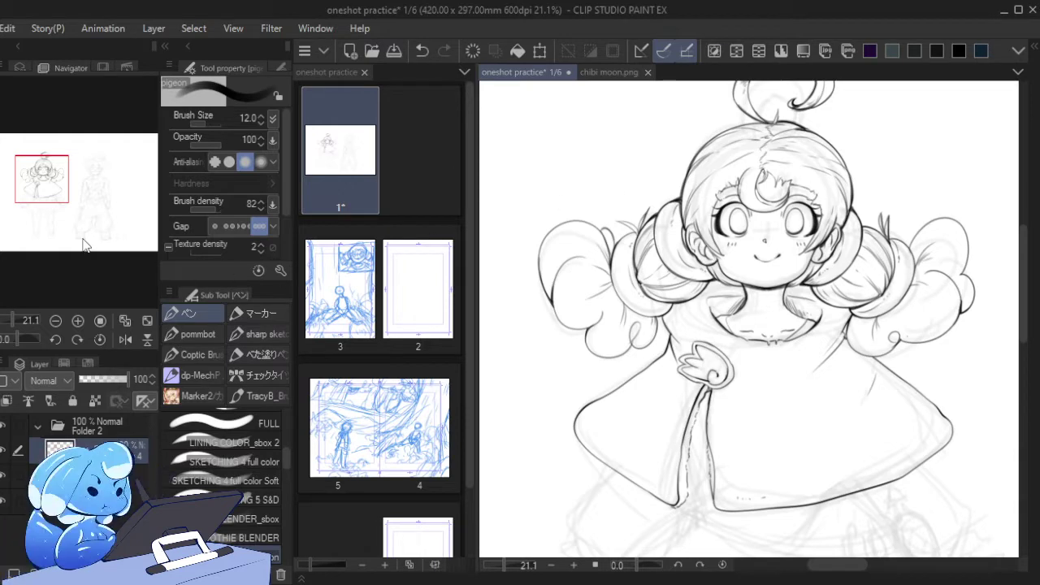
# - Ink the outline of the puffed sleeve showing below the left side of the cape
pyautogui.moveTo(47, 196); pyautogui.dragTo(48, 219)
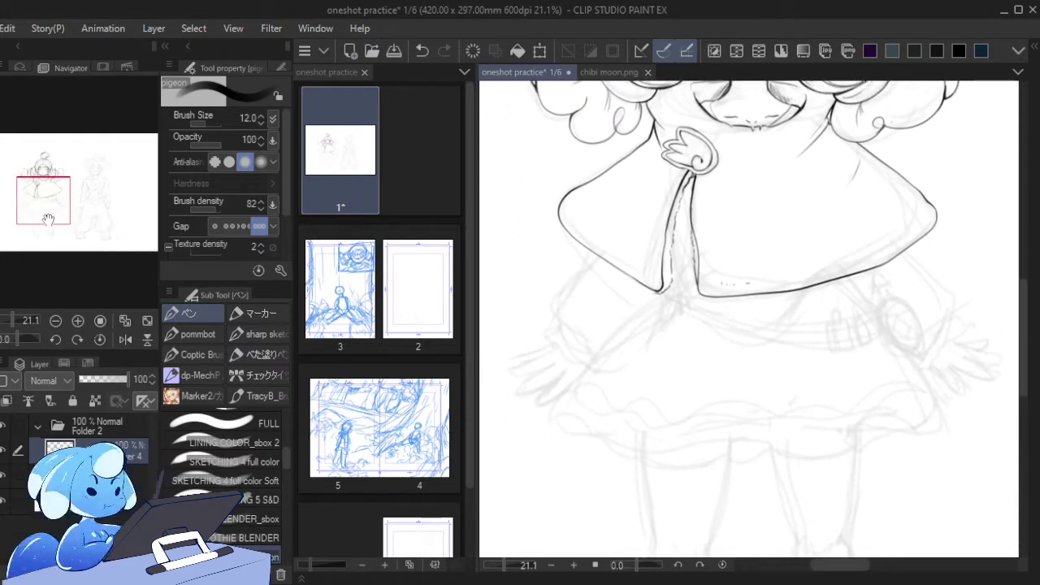
pyautogui.moveTo(598, 257)
pyautogui.mouseDown()
pyautogui.moveTo(562, 283)
pyautogui.moveTo(566, 333)
pyautogui.moveTo(601, 349)
pyautogui.mouseUp()
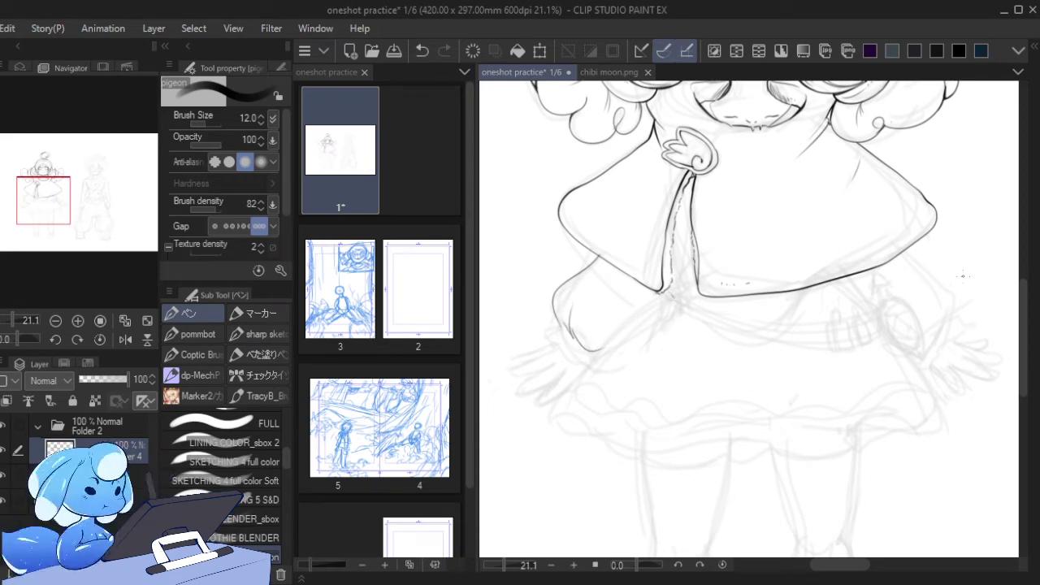
pyautogui.hotkey('ctrl', 'z')
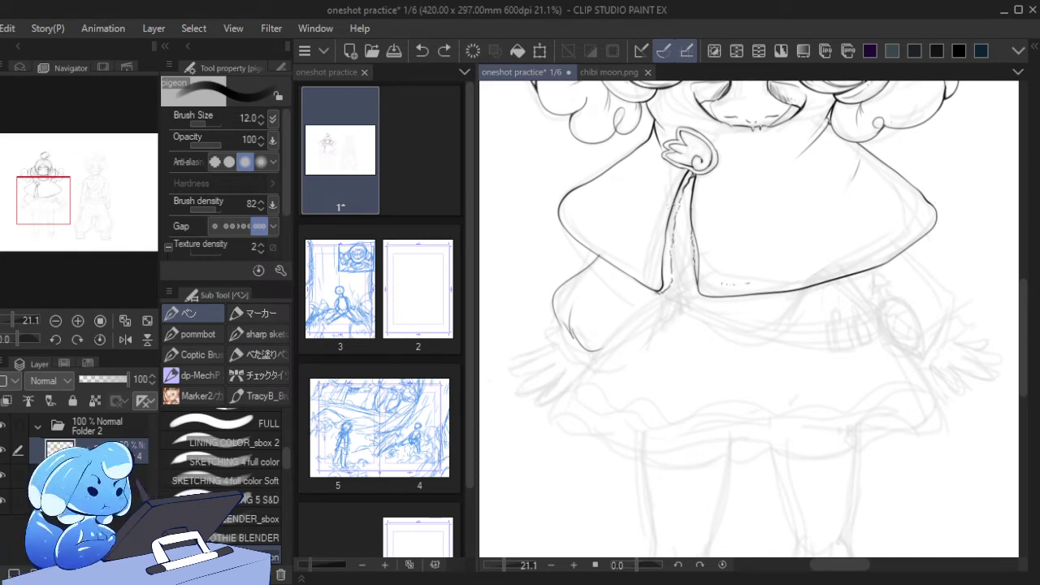
# - Ink the garment fold inside the cape's front opening and the skirt's upper left edge
pyautogui.moveTo(674, 209); pyautogui.dragTo(684, 273)
pyautogui.hotkey('ctrl', 'z')
pyautogui.moveTo(678, 205)
pyautogui.mouseDown()
pyautogui.moveTo(689, 278)
pyautogui.moveTo(664, 297)
pyautogui.moveTo(689, 284)
pyautogui.moveTo(632, 315)
pyautogui.moveTo(587, 372)
pyautogui.mouseUp()
pyautogui.hotkey('ctrl', 'z')
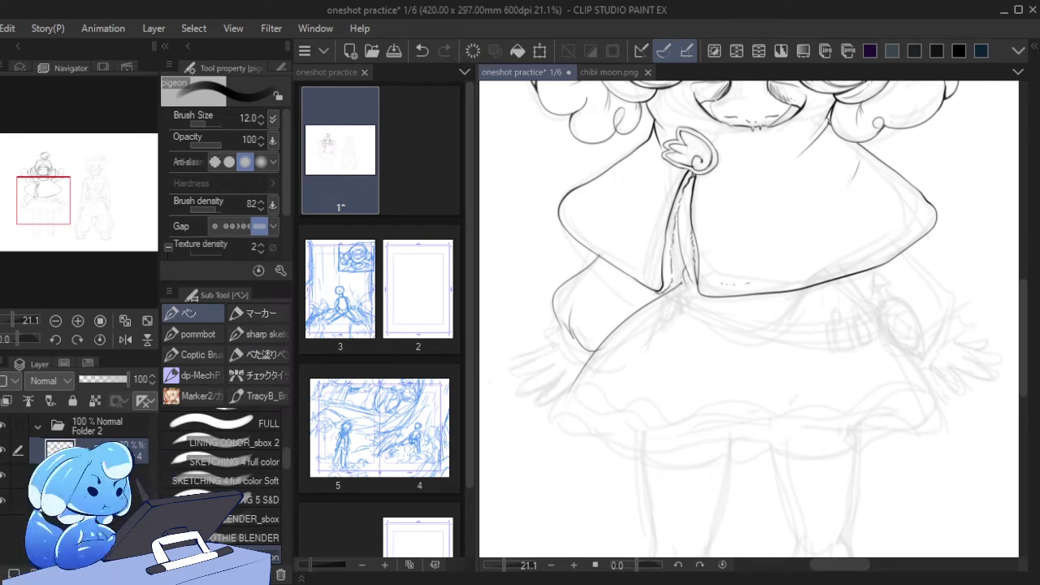
# - Thicken the skirt line at the waist under the cape and extend the skirt's left edge to the hem corner
pyautogui.moveTo(685, 272); pyautogui.dragTo(652, 302)
pyautogui.hotkey('ctrl', 'z')
pyautogui.hotkey('ctrl', 'z')
pyautogui.hotkey('ctrl', 'z')
pyautogui.press('e')
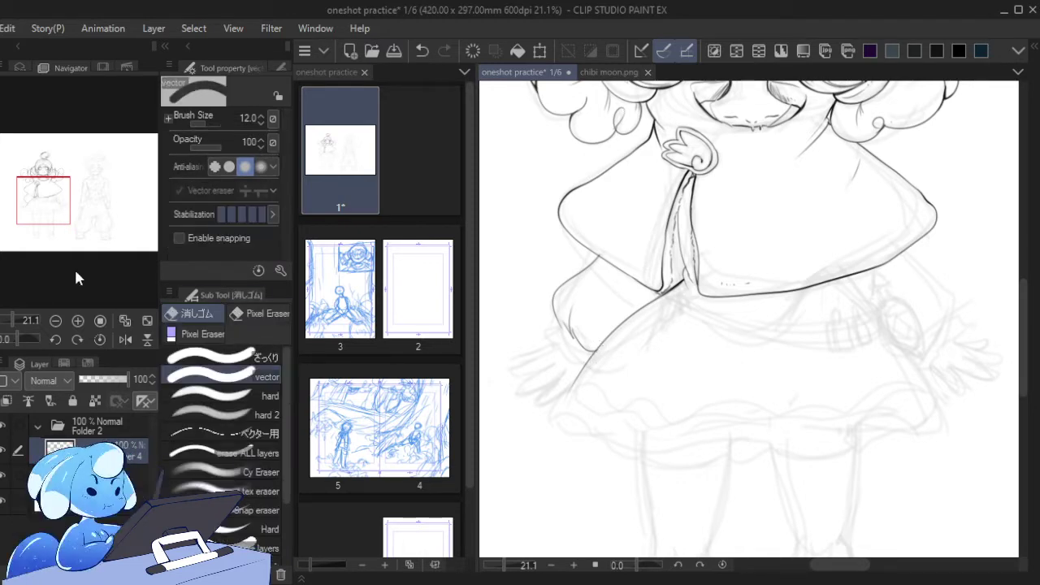
pyautogui.press('p')
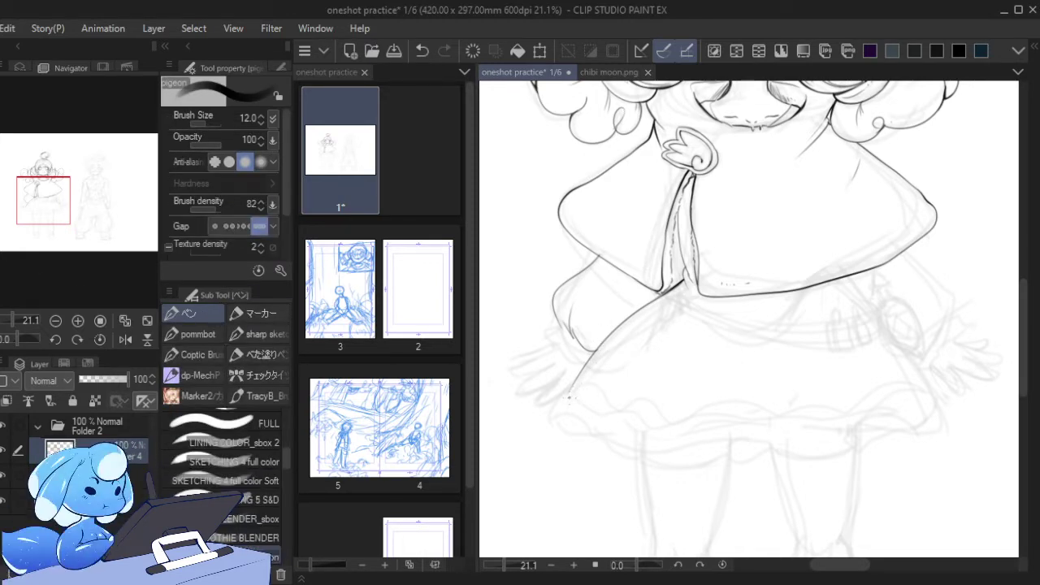
pyautogui.moveTo(569, 397); pyautogui.dragTo(605, 340)
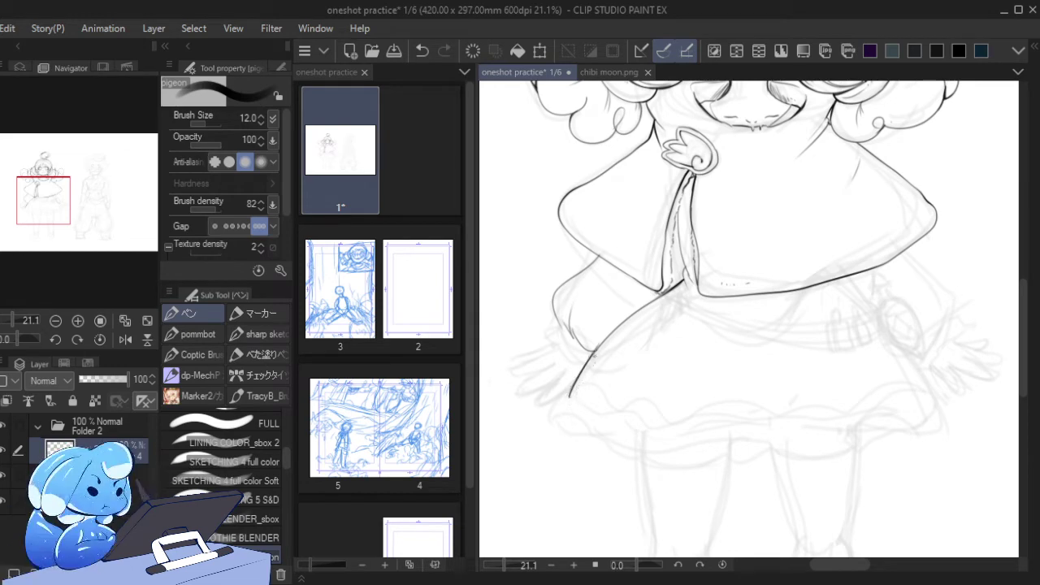
pyautogui.hotkey('ctrl', 'z')
pyautogui.moveTo(570, 396)
pyautogui.mouseDown()
pyautogui.moveTo(583, 366)
pyautogui.moveTo(551, 417)
pyautogui.moveTo(561, 421)
pyautogui.moveTo(547, 422)
pyautogui.moveTo(575, 411)
pyautogui.mouseUp()
pyautogui.hotkey('ctrl', 'z')
# - Ink the ruffled cuff at the end of the left sleeve and the gathers where the sleeve meets it
pyautogui.moveTo(559, 325)
pyautogui.mouseDown()
pyautogui.moveTo(545, 333)
pyautogui.moveTo(585, 368)
pyautogui.moveTo(589, 358)
pyautogui.moveTo(583, 367)
pyautogui.mouseUp()
pyautogui.hotkey('ctrl', 'z')
pyautogui.moveTo(569, 327)
pyautogui.mouseDown()
pyautogui.moveTo(588, 347)
pyautogui.moveTo(601, 315)
pyautogui.moveTo(623, 309)
pyautogui.mouseUp()
pyautogui.hotkey('ctrl', 'z')
pyautogui.hotkey('ctrl', 'z')
pyautogui.hotkey('ctrl', 'z')
pyautogui.hotkey('ctrl', 'z')
pyautogui.hotkey('ctrl', 'z')
pyautogui.hotkey('ctrl', 'z')
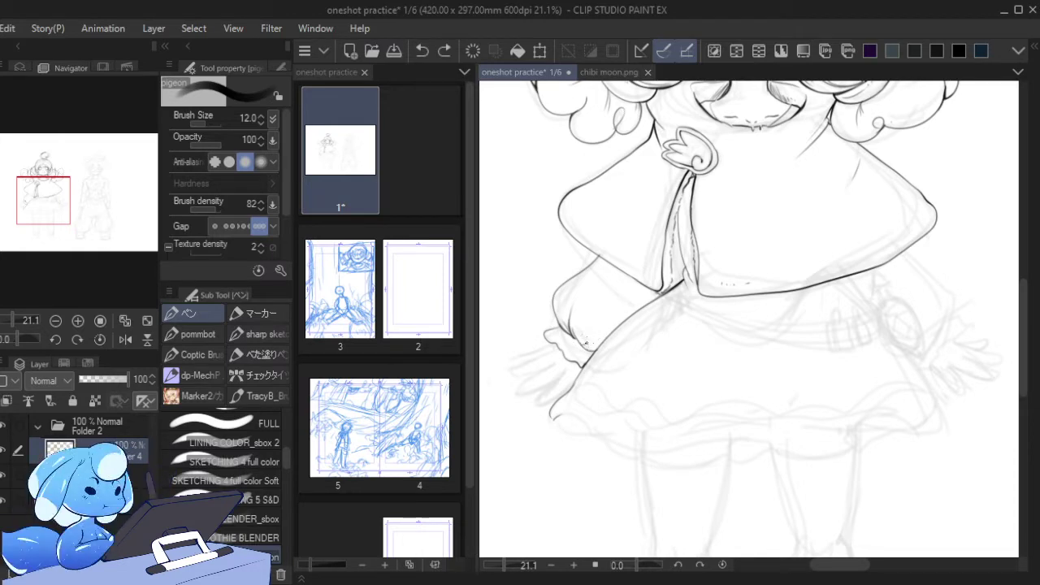
pyautogui.moveTo(585, 343)
pyautogui.mouseDown()
pyautogui.moveTo(616, 314)
pyautogui.moveTo(582, 341)
pyautogui.moveTo(610, 320)
pyautogui.moveTo(588, 341)
pyautogui.mouseUp()
pyautogui.hotkey('ctrl', 'z')
pyautogui.hotkey('ctrl', 'z')
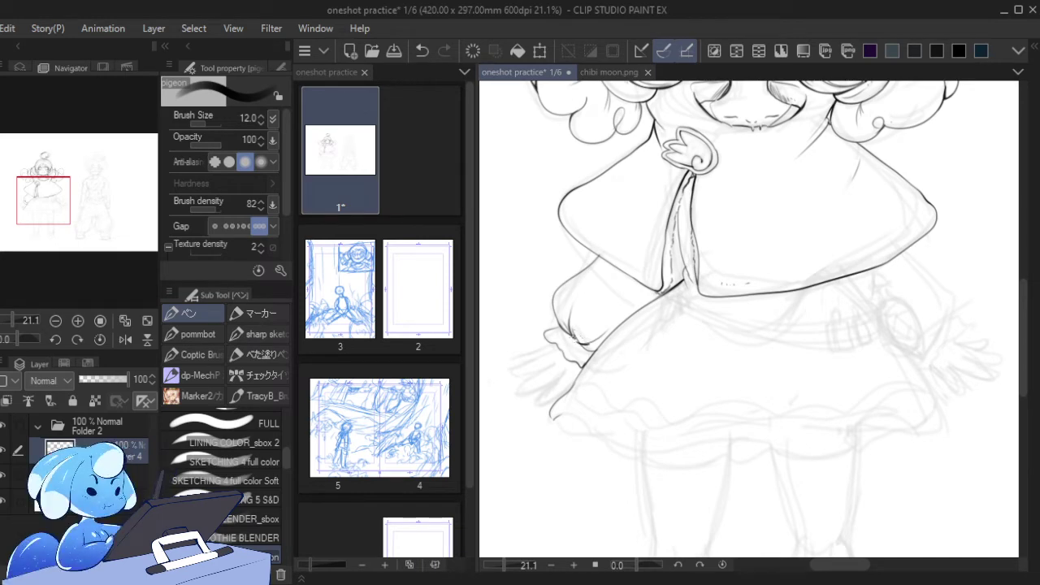
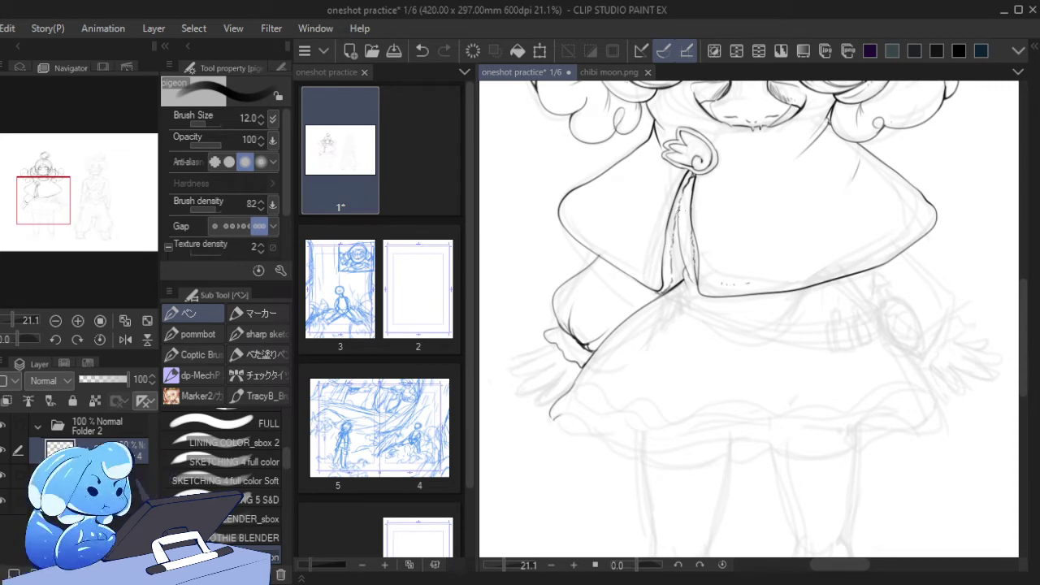
# - Try to redraw the fold line inside the cape's front opening
pyautogui.moveTo(681, 209); pyautogui.dragTo(684, 260)
pyautogui.hotkey('ctrl', 'z')
pyautogui.moveTo(680, 211); pyautogui.dragTo(686, 262)
pyautogui.hotkey('ctrl', 'z')
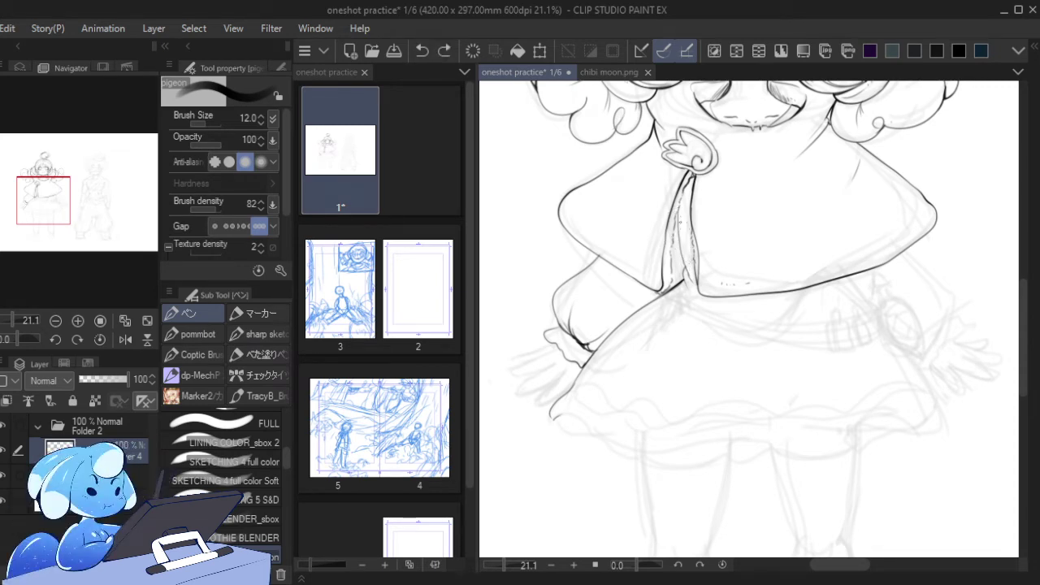
pyautogui.moveTo(682, 208); pyautogui.dragTo(684, 265)
pyautogui.hotkey('ctrl', 'z')
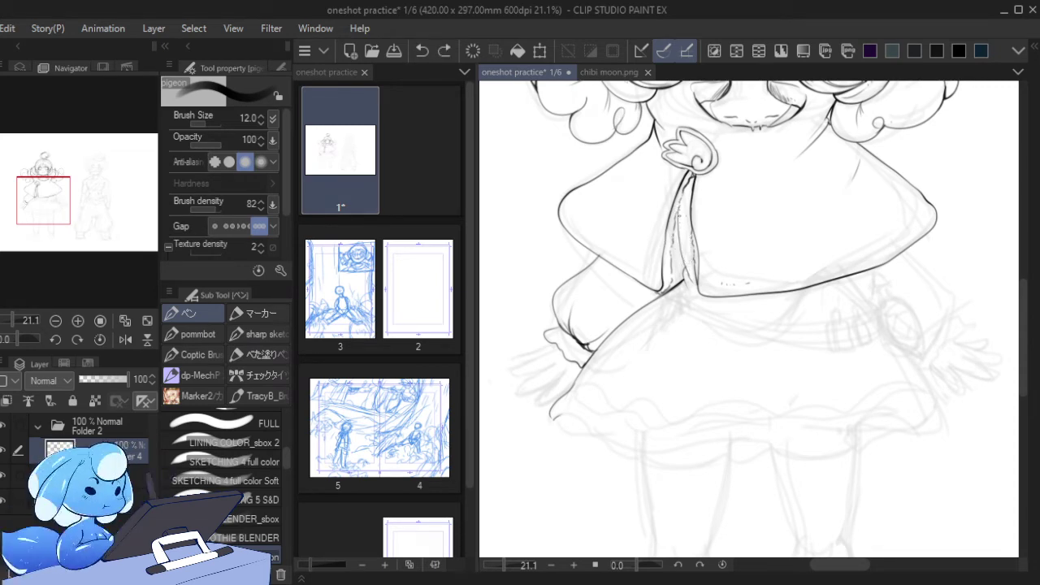
# - Set the brush size to 15 and rework the fold line inside the cape's front opening with a heavier stroke
pyautogui.press(']')
pyautogui.moveTo(679, 207)
pyautogui.mouseDown()
pyautogui.moveTo(687, 267)
pyautogui.moveTo(676, 212)
pyautogui.moveTo(680, 257)
pyautogui.mouseUp()
pyautogui.hotkey('ctrl', 'z')
pyautogui.hotkey('ctrl', 'z')
pyautogui.hotkey('ctrl', 'z')
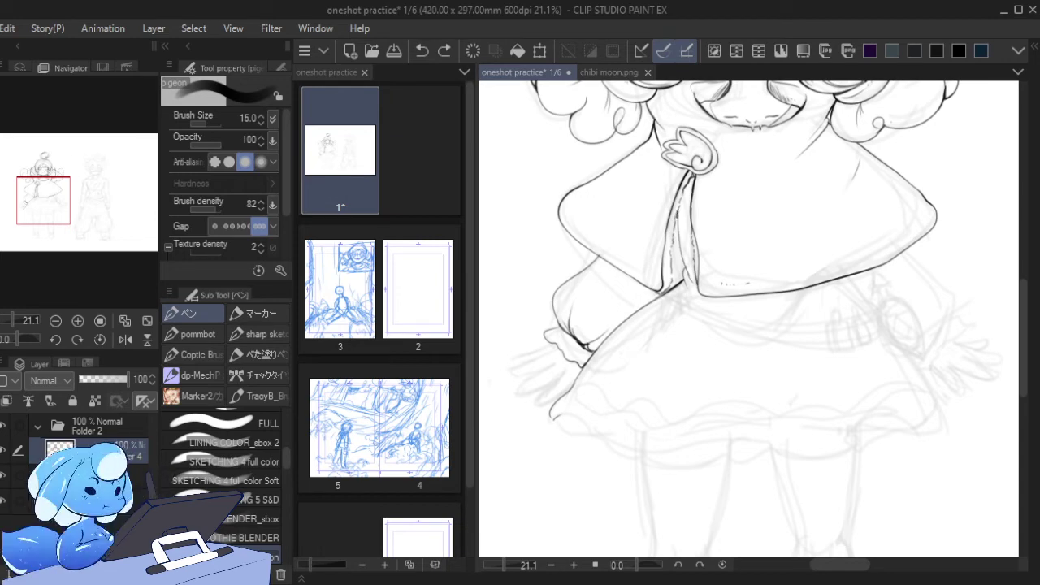
pyautogui.moveTo(677, 217); pyautogui.dragTo(684, 288)
pyautogui.hotkey('ctrl', 'z')
pyautogui.hotkey('ctrl', 'z')
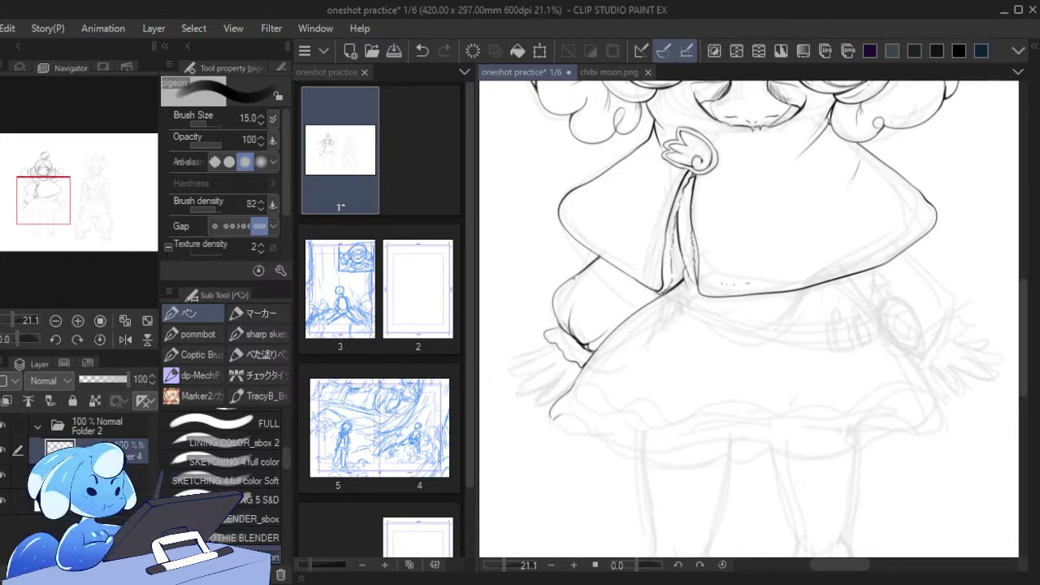
# - Rework the heavier lines along the cape's lower left edge and where the left sleeve emerges beneath it
pyautogui.hotkey('ctrl', 'z')
pyautogui.moveTo(598, 257); pyautogui.dragTo(585, 270)
pyautogui.hotkey('ctrl', 'z')
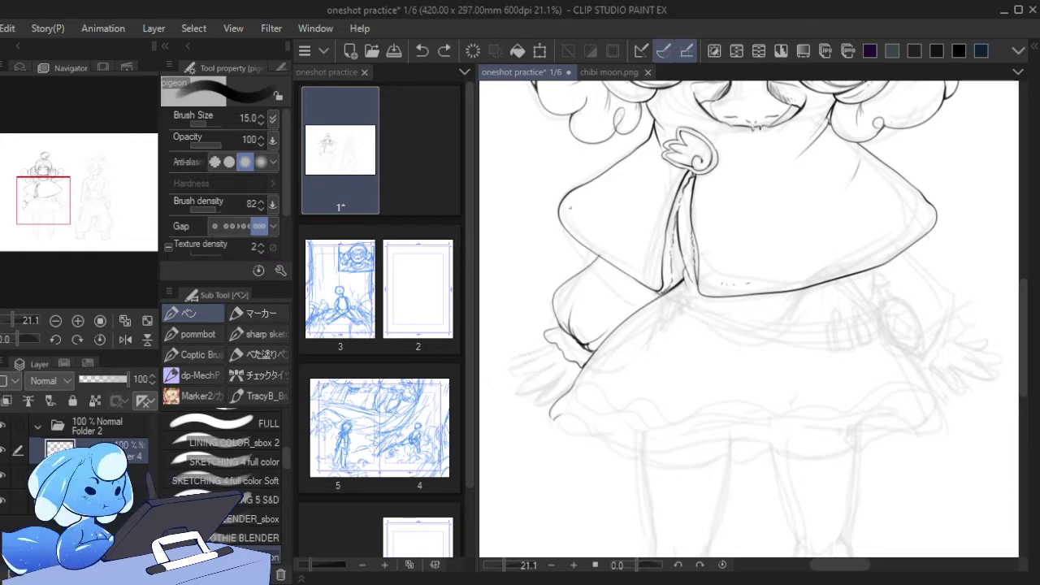
pyautogui.moveTo(560, 215)
pyautogui.mouseDown()
pyautogui.moveTo(619, 268)
pyautogui.moveTo(603, 258)
pyautogui.mouseUp()
pyautogui.hotkey('ctrl', 'z')
pyautogui.hotkey('ctrl', 'z')
pyautogui.press('e')
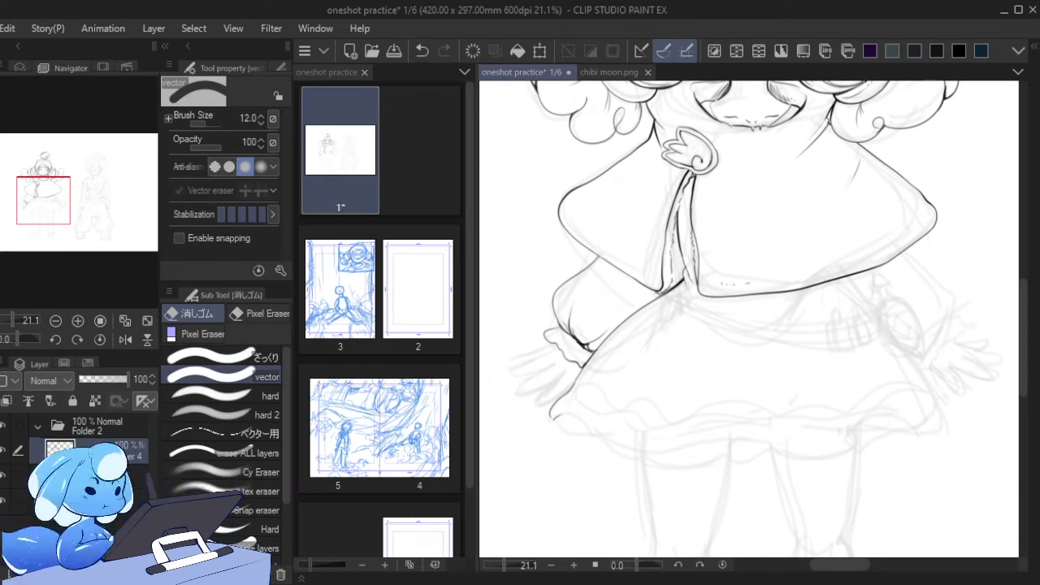
pyautogui.press('p')
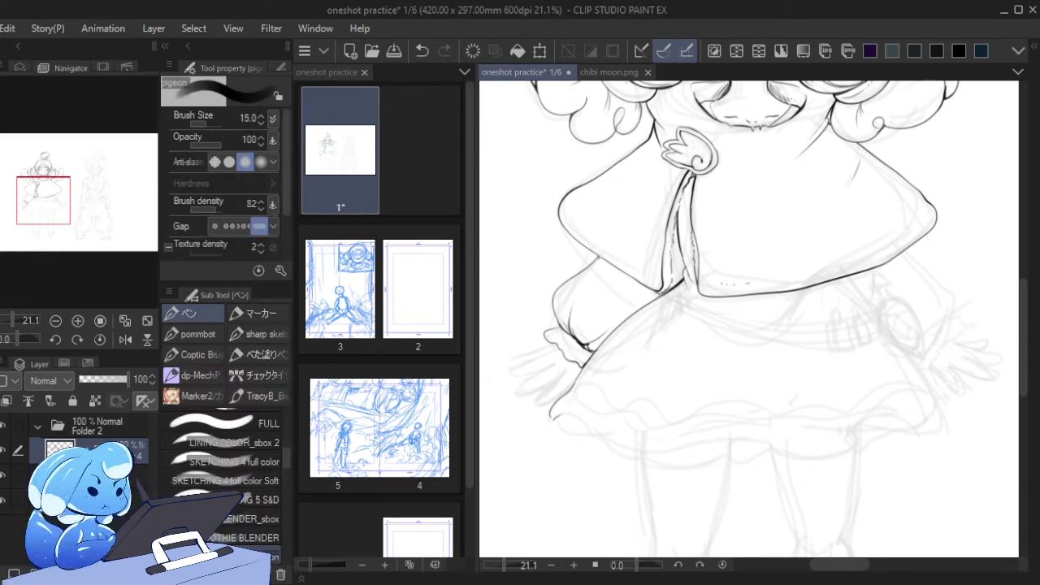
pyautogui.moveTo(600, 257); pyautogui.dragTo(580, 273)
pyautogui.hotkey('ctrl', 'z')
# - Darken the gathered line between the left sleeve and its ruffled cuff
pyautogui.moveTo(585, 335)
pyautogui.mouseDown()
pyautogui.moveTo(601, 346)
pyautogui.moveTo(595, 355)
pyautogui.moveTo(576, 342)
pyautogui.moveTo(585, 362)
pyautogui.mouseUp()
pyautogui.hotkey('ctrl', 'z')
pyautogui.hotkey('ctrl', 'z')
pyautogui.hotkey('ctrl', 'z')
# - Ink the small pleats in the left sleeve's ruffled cuff, using brush size 12 and finer strokes at size 10
pyautogui.press('[')
pyautogui.moveTo(548, 332)
pyautogui.mouseDown()
pyautogui.moveTo(562, 327)
pyautogui.moveTo(563, 337)
pyautogui.mouseUp()
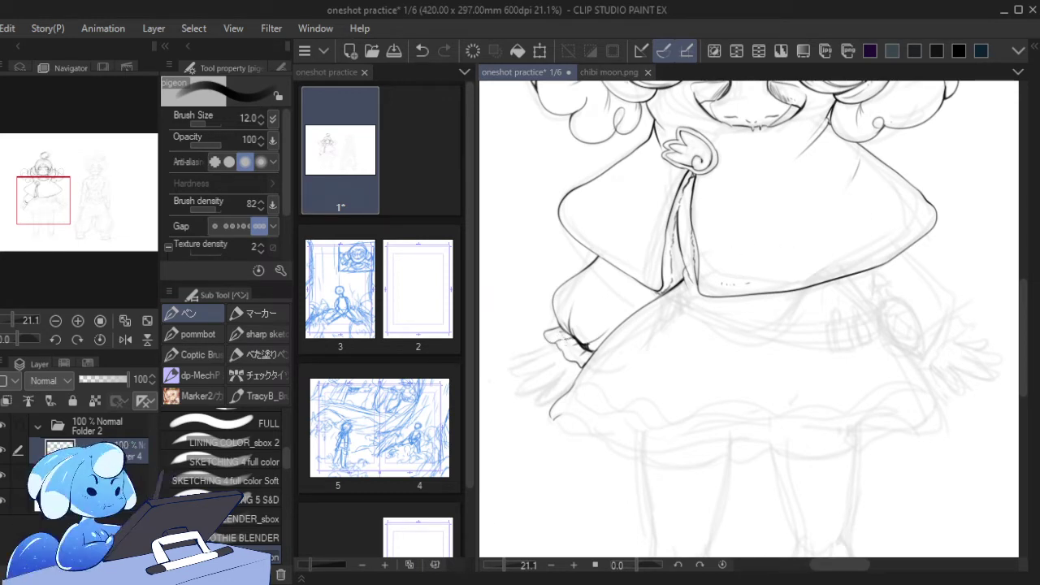
pyautogui.hotkey('ctrl', 'z')
pyautogui.press('[')
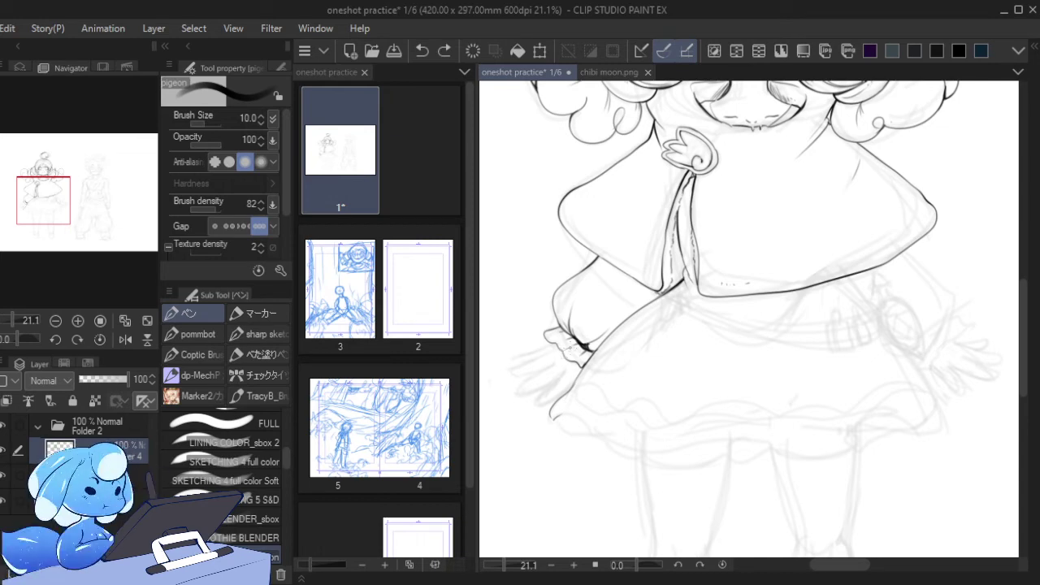
pyautogui.moveTo(572, 341)
pyautogui.mouseDown()
pyautogui.moveTo(582, 350)
pyautogui.moveTo(571, 337)
pyautogui.mouseUp()
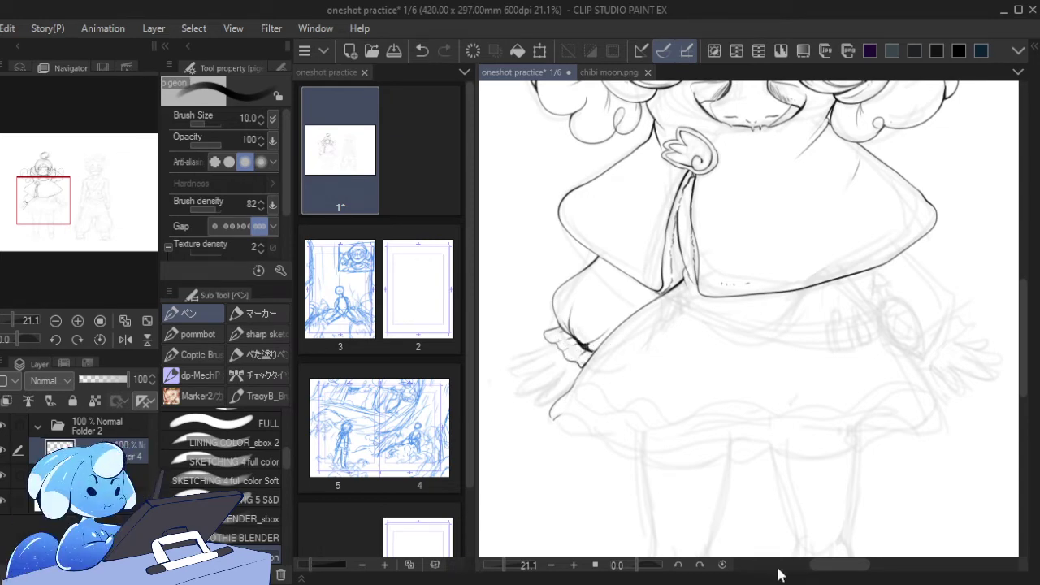
pyautogui.moveTo(826, 567)
pyautogui.mouseDown()
pyautogui.moveTo(841, 571)
pyautogui.moveTo(823, 566)
pyautogui.mouseUp()
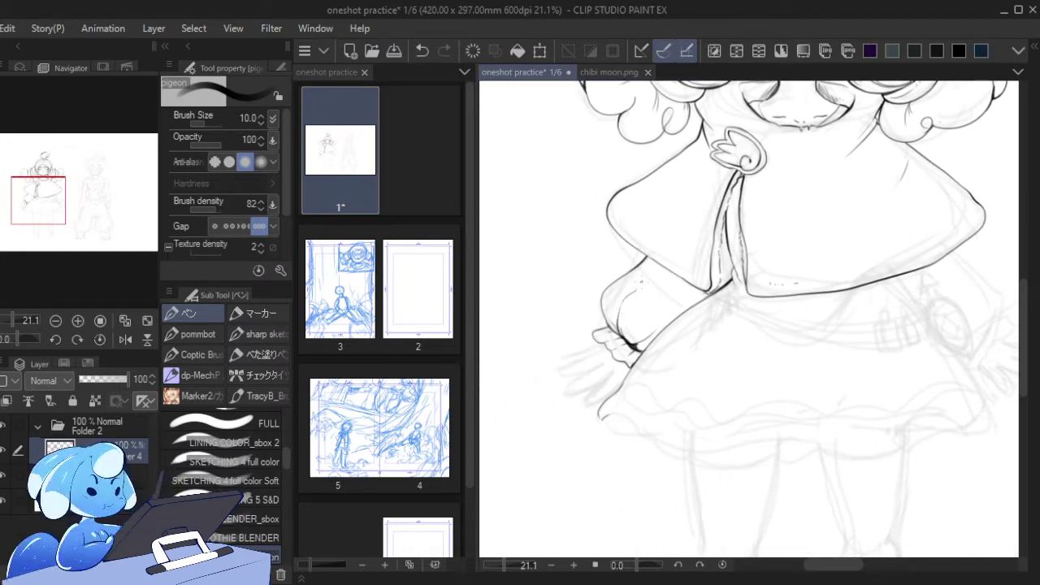
# - Ink the fold on the girl's left-side sleeve and the first scallop at the skirt hem's left corner
pyautogui.hotkey('ctrl', 'z')
pyautogui.moveTo(633, 290); pyautogui.dragTo(623, 318)
pyautogui.moveTo(59, 215)
pyautogui.mouseDown()
pyautogui.moveTo(77, 215)
pyautogui.moveTo(70, 231)
pyautogui.mouseUp()
pyautogui.moveTo(555, 412)
pyautogui.mouseDown()
pyautogui.moveTo(584, 404)
pyautogui.moveTo(615, 434)
pyautogui.mouseUp()
pyautogui.hotkey('ctrl', 'z')
pyautogui.moveTo(554, 412)
pyautogui.mouseDown()
pyautogui.moveTo(589, 410)
pyautogui.moveTo(613, 443)
pyautogui.moveTo(643, 447)
pyautogui.mouseUp()
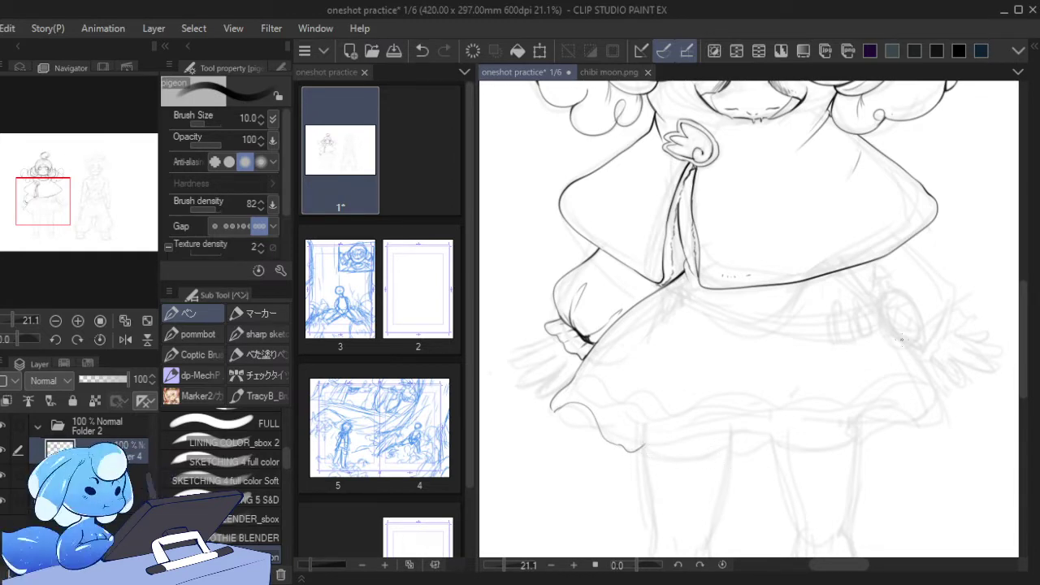
# - Ink the skirt's wavy hem across the sketched legs from the left scallop to the right corner
pyautogui.moveTo(650, 446)
pyautogui.mouseDown()
pyautogui.moveTo(704, 457)
pyautogui.moveTo(738, 445)
pyautogui.mouseUp()
pyautogui.hotkey('ctrl', 'z')
pyautogui.moveTo(642, 447)
pyautogui.mouseDown()
pyautogui.moveTo(690, 459)
pyautogui.moveTo(783, 432)
pyautogui.mouseUp()
pyautogui.hotkey('ctrl', 'z')
pyautogui.moveTo(725, 446)
pyautogui.mouseDown()
pyautogui.moveTo(787, 443)
pyautogui.moveTo(677, 457)
pyautogui.moveTo(642, 447)
pyautogui.mouseUp()
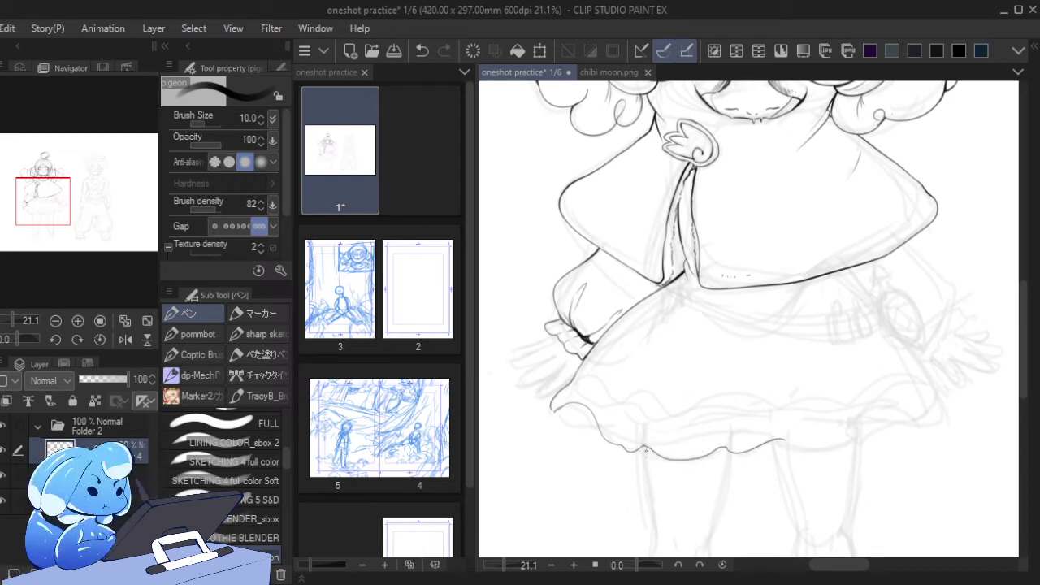
pyautogui.moveTo(785, 442)
pyautogui.mouseDown()
pyautogui.moveTo(831, 447)
pyautogui.moveTo(875, 436)
pyautogui.moveTo(891, 417)
pyautogui.moveTo(944, 432)
pyautogui.mouseUp()
pyautogui.hotkey('ctrl', 'z')
pyautogui.moveTo(869, 433)
pyautogui.mouseDown()
pyautogui.moveTo(919, 434)
pyautogui.moveTo(950, 417)
pyautogui.mouseUp()
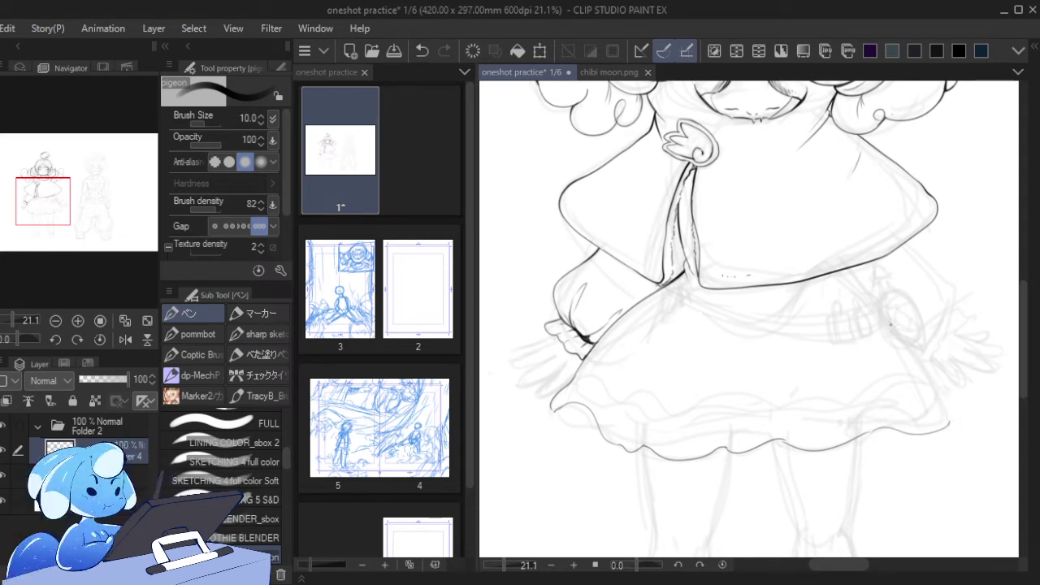
# - Set the pen's brush size to 12, try the skirt's right edge, and undo it together with the hem's last stroke
pyautogui.press(']')
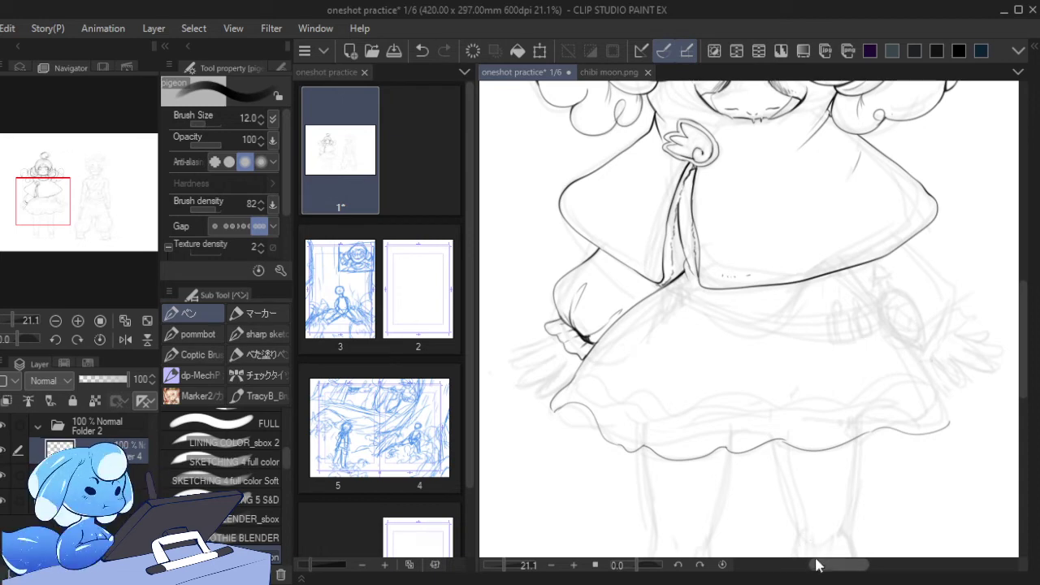
pyautogui.moveTo(817, 564); pyautogui.dragTo(843, 569)
pyautogui.moveTo(792, 344)
pyautogui.mouseDown()
pyautogui.moveTo(839, 405)
pyautogui.moveTo(838, 426)
pyautogui.mouseUp()
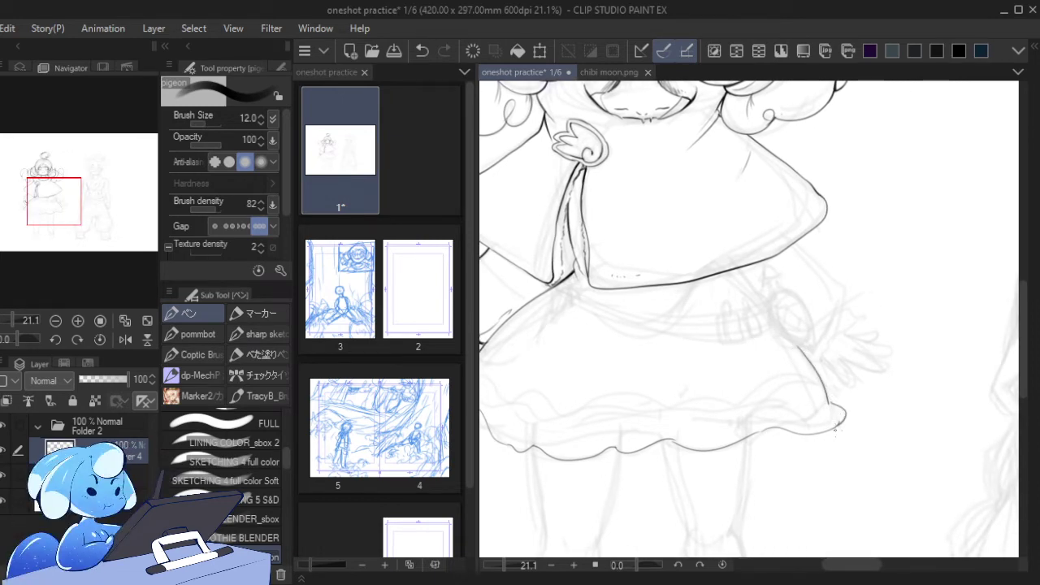
pyautogui.hotkey('ctrl', 'z')
pyautogui.hotkey('ctrl', 'z')
pyautogui.hotkey('ctrl', 'z')
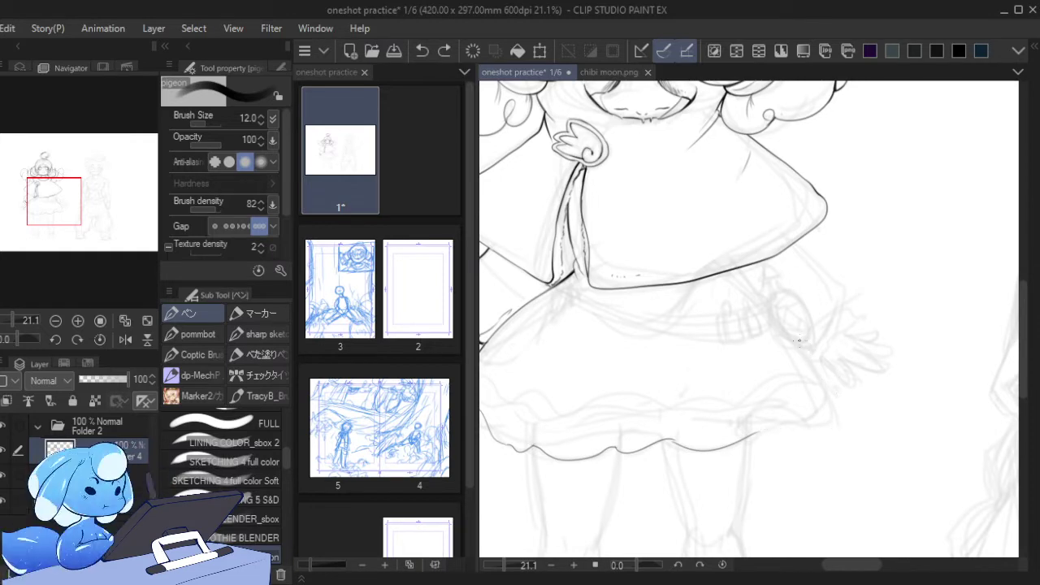
# - Ink the skirt's right edge down from the pouch sketch and around the ruffled hem corner
pyautogui.moveTo(792, 338); pyautogui.dragTo(831, 406)
pyautogui.hotkey('ctrl', 'z')
pyautogui.moveTo(789, 333); pyautogui.dragTo(830, 416)
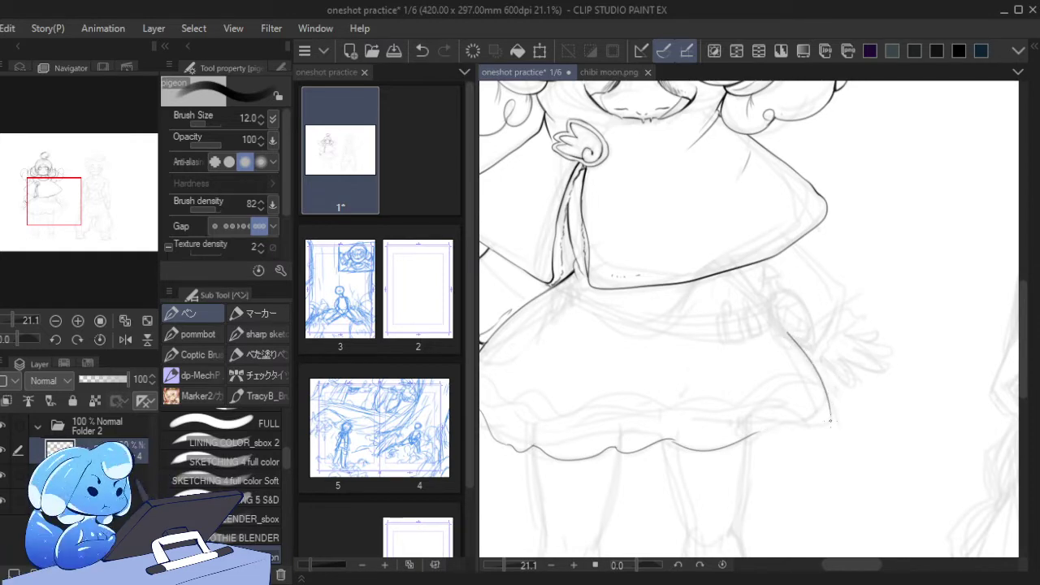
pyautogui.hotkey('ctrl', 'z')
pyautogui.moveTo(786, 332); pyautogui.dragTo(830, 396)
pyautogui.hotkey('ctrl', 'z')
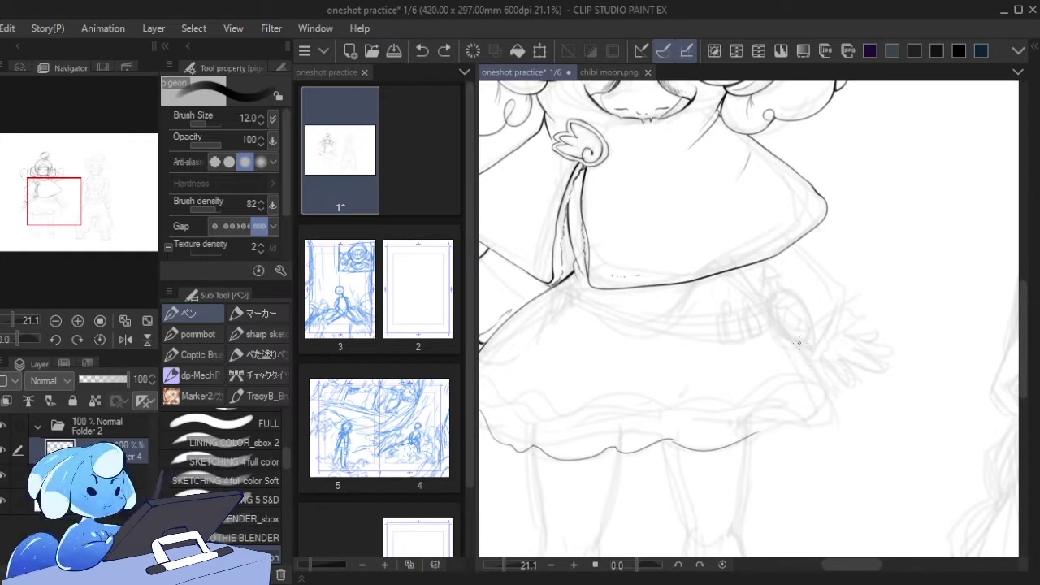
pyautogui.moveTo(790, 337)
pyautogui.mouseDown()
pyautogui.moveTo(834, 408)
pyautogui.moveTo(830, 431)
pyautogui.moveTo(753, 429)
pyautogui.moveTo(746, 444)
pyautogui.moveTo(732, 444)
pyautogui.mouseUp()
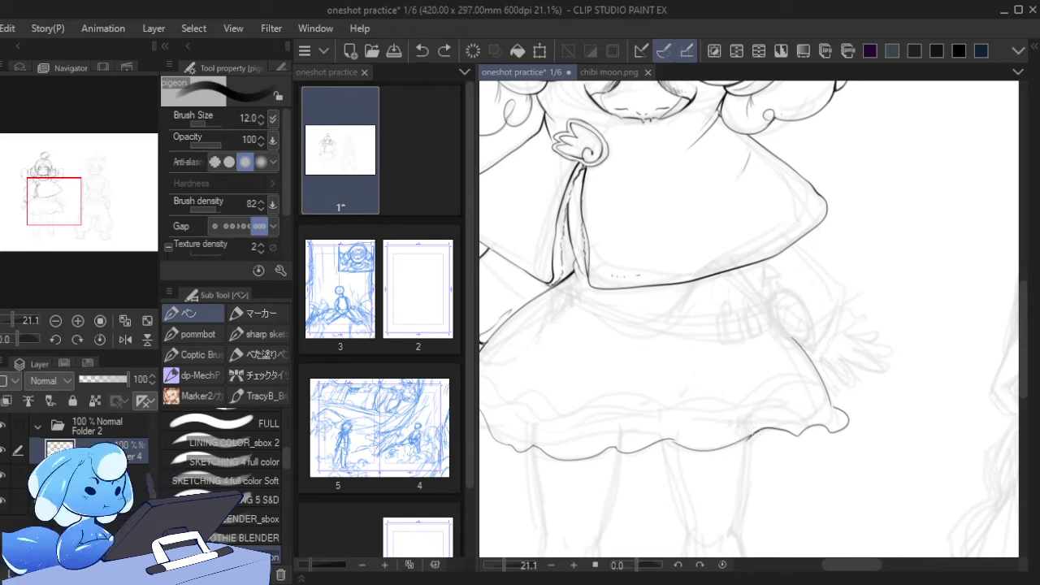
# - Try darkening the hem beside the right corner ruffle and undo back to the corner strokes
pyautogui.hotkey('ctrl', 'z')
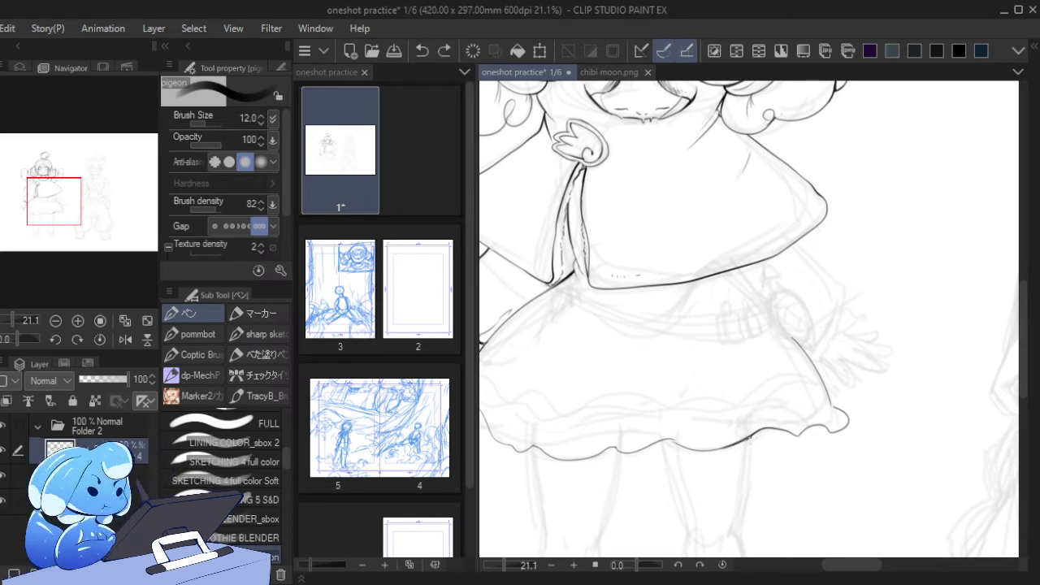
pyautogui.moveTo(729, 445)
pyautogui.mouseDown()
pyautogui.moveTo(765, 425)
pyautogui.moveTo(729, 454)
pyautogui.moveTo(734, 445)
pyautogui.mouseUp()
pyautogui.hotkey('ctrl', 'z')
pyautogui.hotkey('ctrl', 'z')
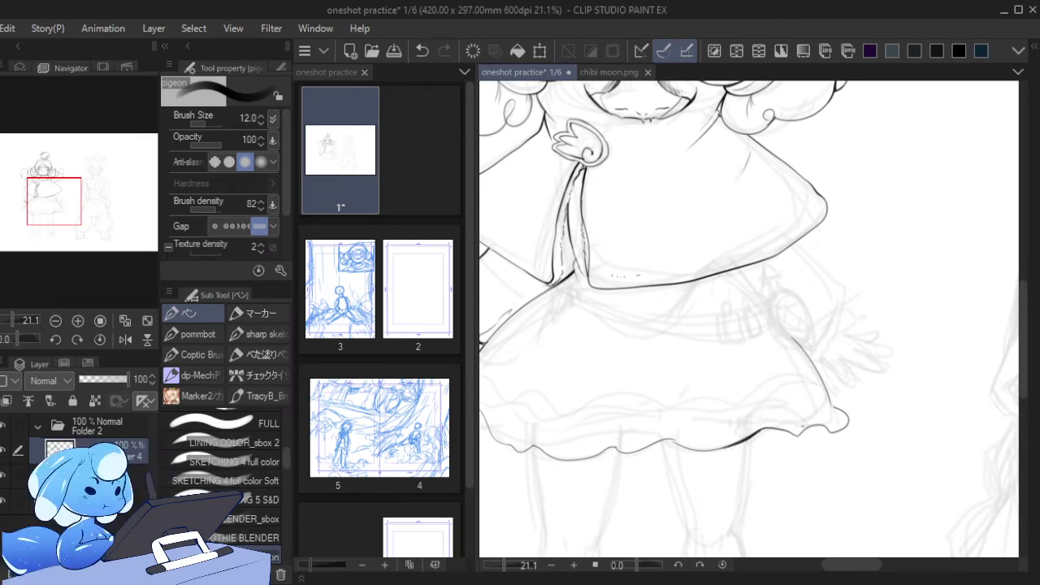
pyautogui.hotkey('ctrl', 'z')
pyautogui.hotkey('ctrl', 'z')
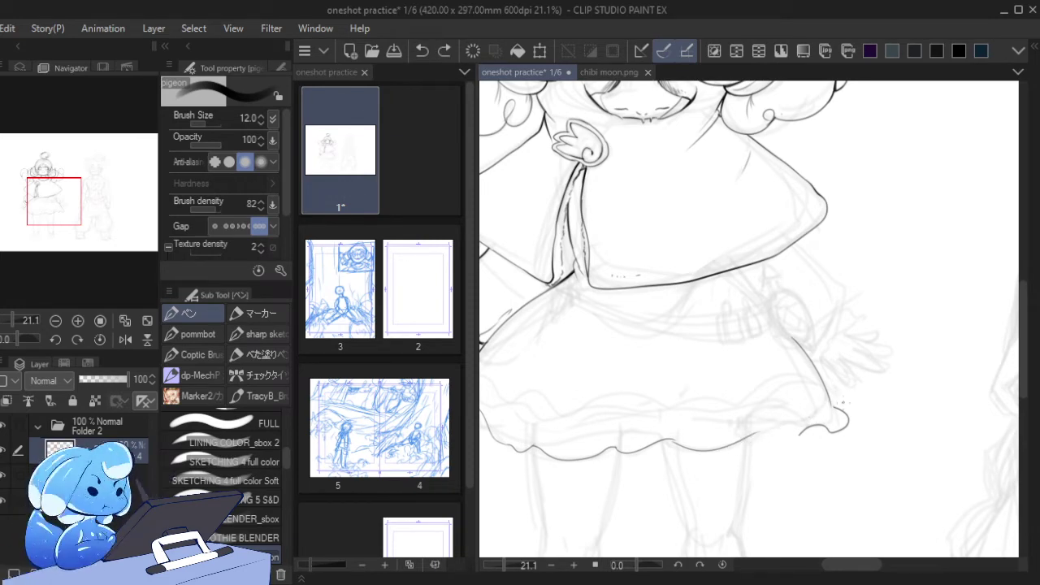
# - Redraw the hem between the corner ruffle and the middle scallops, darkening the points where the scallops meet
pyautogui.moveTo(834, 409); pyautogui.dragTo(830, 400)
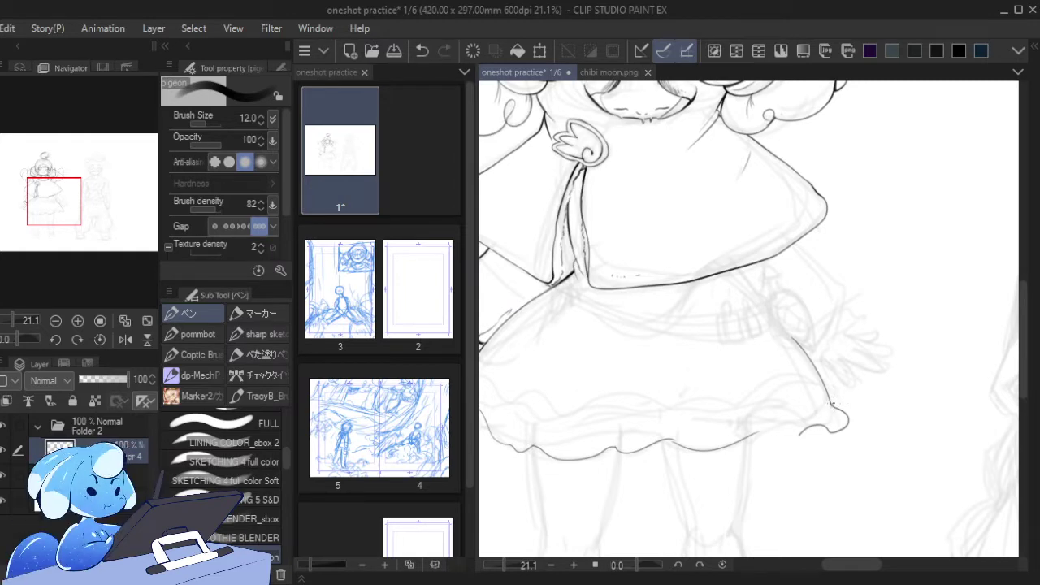
pyautogui.moveTo(799, 434)
pyautogui.mouseDown()
pyautogui.moveTo(756, 435)
pyautogui.moveTo(783, 434)
pyautogui.mouseUp()
pyautogui.hotkey('ctrl', 'z')
pyautogui.moveTo(759, 435)
pyautogui.mouseDown()
pyautogui.moveTo(741, 441)
pyautogui.moveTo(772, 428)
pyautogui.mouseUp()
pyautogui.hotkey('ctrl', 'z')
pyautogui.hotkey('ctrl', 'z')
pyautogui.moveTo(671, 439); pyautogui.dragTo(688, 449)
pyautogui.hotkey('ctrl', 'z')
pyautogui.hotkey('ctrl', 'z')
# - Ink the skirt's upper right edge from beneath the cape toward the pouch sketch
pyautogui.moveTo(63, 223)
pyautogui.mouseDown()
pyautogui.moveTo(49, 218)
pyautogui.moveTo(57, 220)
pyautogui.mouseUp()
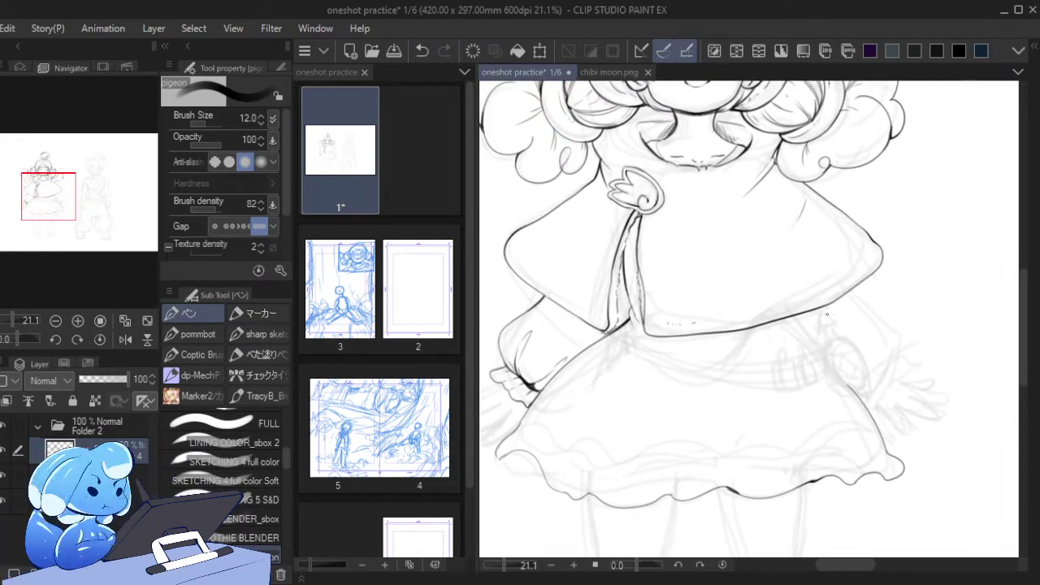
pyautogui.moveTo(794, 318)
pyautogui.mouseDown()
pyautogui.moveTo(807, 334)
pyautogui.moveTo(792, 320)
pyautogui.moveTo(774, 335)
pyautogui.moveTo(801, 338)
pyautogui.moveTo(817, 354)
pyautogui.mouseUp()
pyautogui.hotkey('ctrl', 'z')
pyautogui.hotkey('ctrl', 'z')
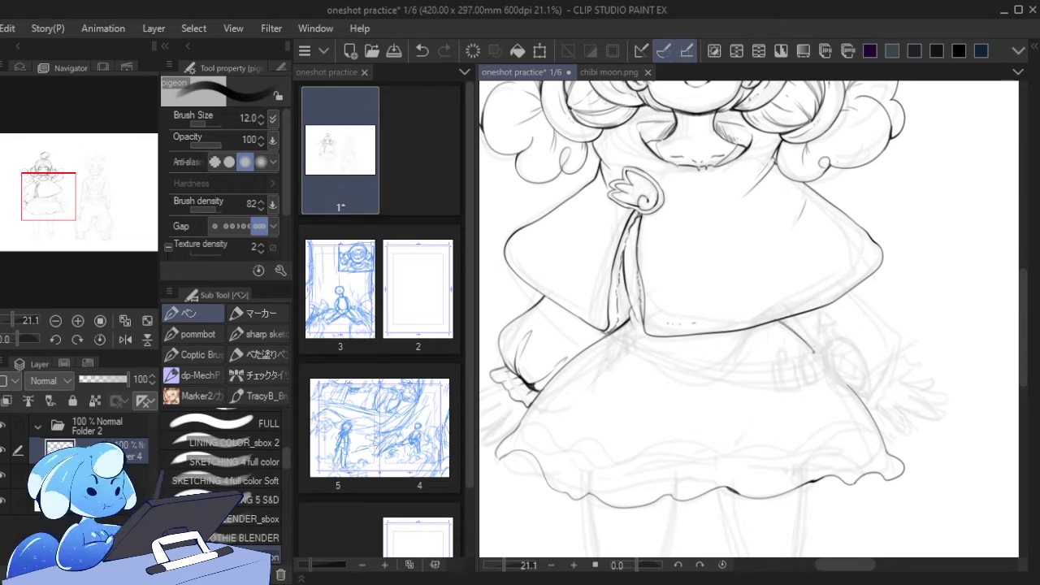
pyautogui.hotkey('ctrl', 'z')
pyautogui.moveTo(777, 319); pyautogui.dragTo(816, 354)
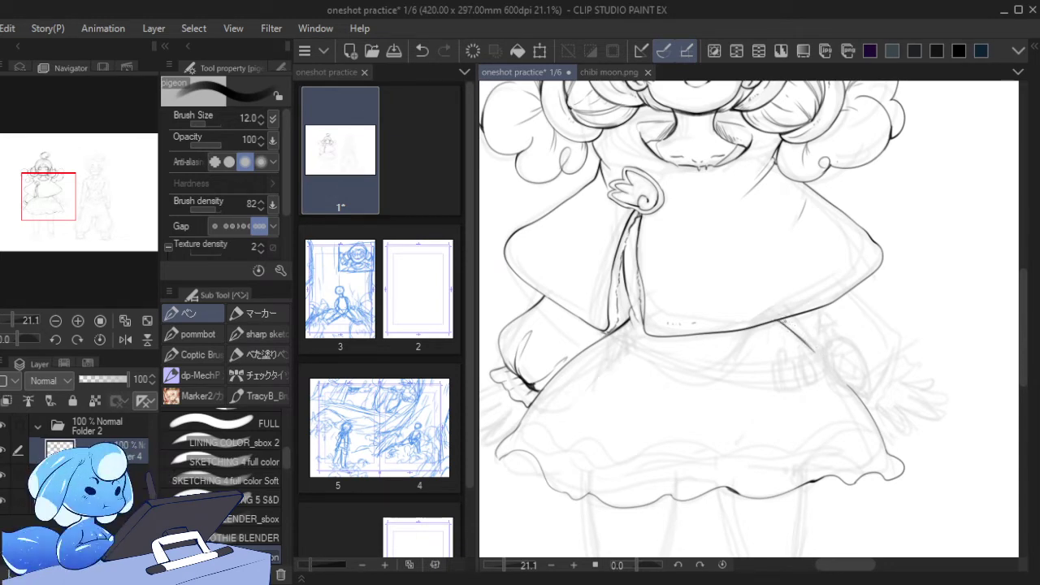
pyautogui.hotkey('ctrl', 'z')
pyautogui.moveTo(779, 320); pyautogui.dragTo(814, 351)
pyautogui.moveTo(781, 320); pyautogui.dragTo(814, 351)
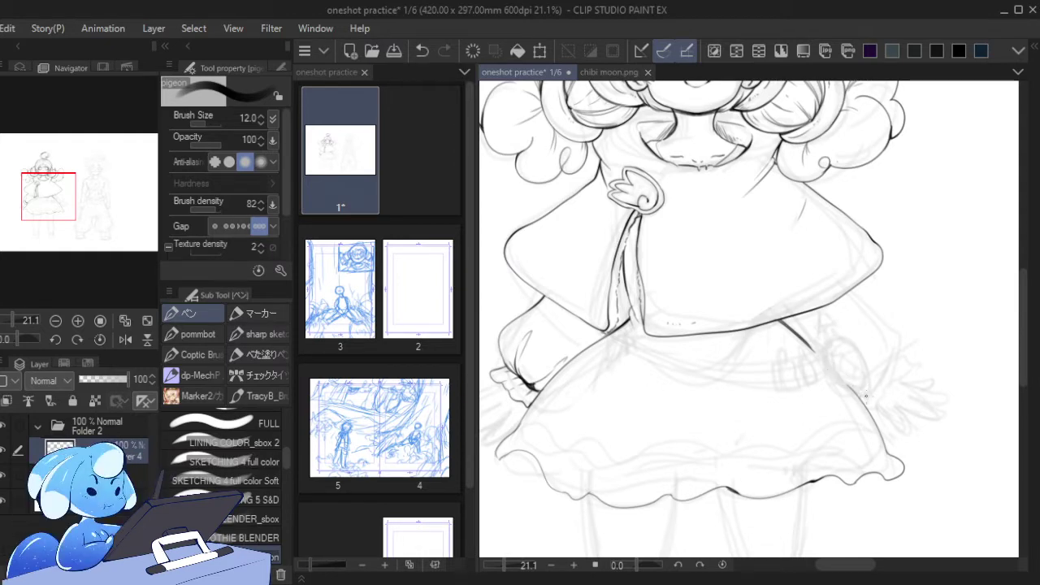
# - Ink the puffy right-side sleeve below the cape and its frilled cuff, reducing the brush size to 10
pyautogui.moveTo(849, 288)
pyautogui.mouseDown()
pyautogui.moveTo(893, 329)
pyautogui.moveTo(895, 368)
pyautogui.mouseUp()
pyautogui.hotkey('ctrl', 'z')
pyautogui.moveTo(846, 290)
pyautogui.mouseDown()
pyautogui.moveTo(866, 301)
pyautogui.moveTo(892, 373)
pyautogui.mouseUp()
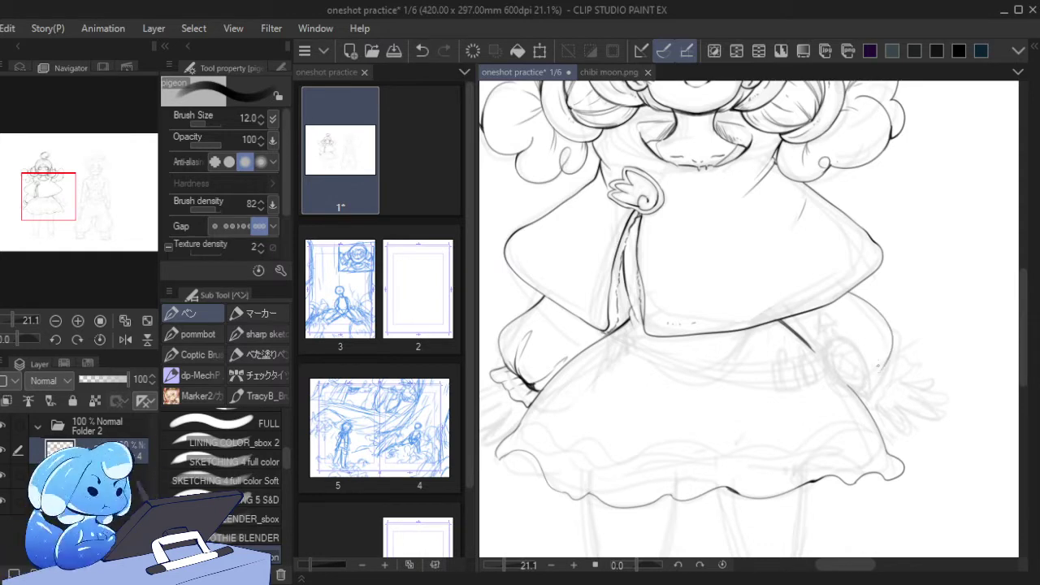
pyautogui.hotkey('ctrl', 'z')
pyautogui.moveTo(845, 291)
pyautogui.mouseDown()
pyautogui.moveTo(877, 301)
pyautogui.moveTo(901, 356)
pyautogui.moveTo(882, 387)
pyautogui.mouseUp()
pyautogui.moveTo(889, 343)
pyautogui.mouseDown()
pyautogui.moveTo(884, 385)
pyautogui.moveTo(875, 387)
pyautogui.mouseUp()
pyautogui.moveTo(886, 342)
pyautogui.mouseDown()
pyautogui.moveTo(883, 383)
pyautogui.moveTo(872, 405)
pyautogui.moveTo(861, 398)
pyautogui.moveTo(883, 384)
pyautogui.moveTo(867, 398)
pyautogui.moveTo(875, 406)
pyautogui.moveTo(880, 378)
pyautogui.moveTo(903, 353)
pyautogui.moveTo(907, 372)
pyautogui.moveTo(869, 412)
pyautogui.moveTo(882, 393)
pyautogui.mouseUp()
pyautogui.hotkey('ctrl', 'z')
pyautogui.press('[')
pyautogui.hotkey('ctrl', 'z')
pyautogui.hotkey('ctrl', 'z')
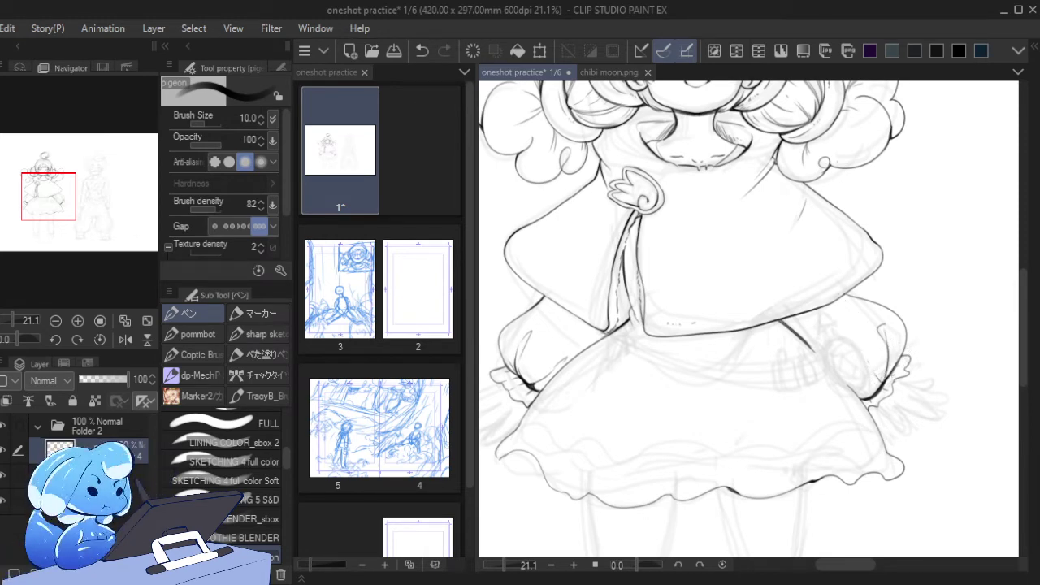
# - Set the brush size to 12 and thicken the cape's right corner where it overlaps the sleeve
pyautogui.press(']')
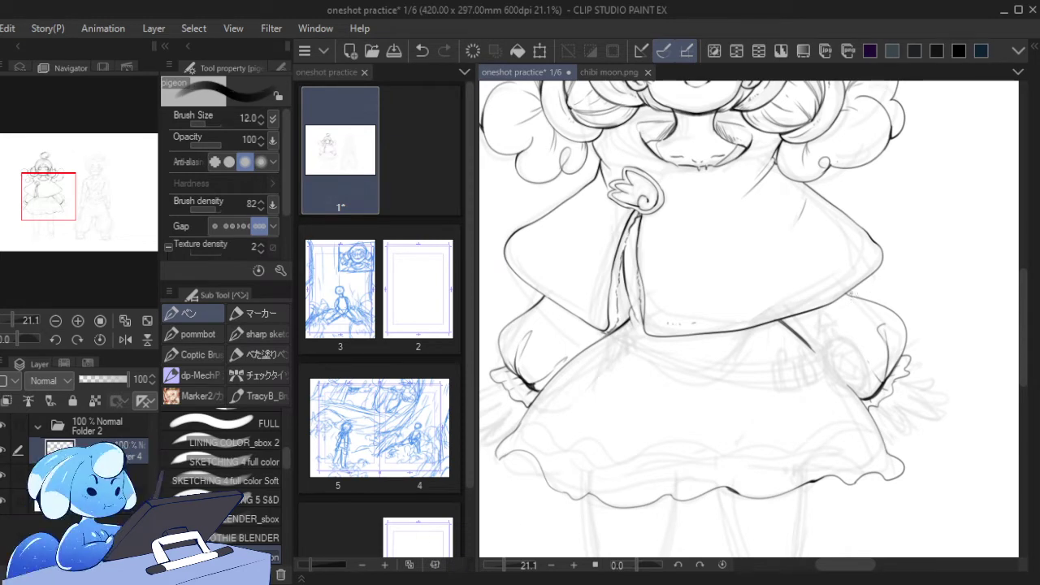
pyautogui.moveTo(847, 294); pyautogui.dragTo(869, 301)
pyautogui.hotkey('ctrl', 'z')
pyautogui.hotkey('ctrl', 'z')
pyautogui.hotkey('ctrl', 'z')
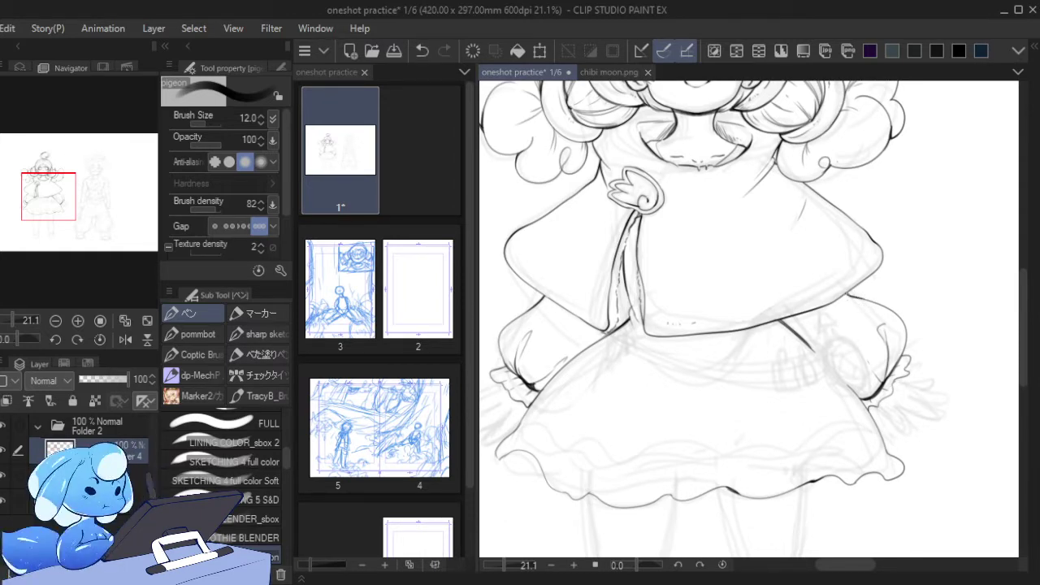
pyautogui.hotkey('ctrl', 'z')
pyautogui.moveTo(847, 294)
pyautogui.mouseDown()
pyautogui.moveTo(869, 300)
pyautogui.moveTo(853, 302)
pyautogui.moveTo(881, 264)
pyautogui.moveTo(843, 296)
pyautogui.moveTo(882, 263)
pyautogui.mouseUp()
pyautogui.hotkey('ctrl', 'z')
pyautogui.hotkey('ctrl', 'z')
pyautogui.hotkey('ctrl', 'z')
pyautogui.hotkey('ctrl', 'z')
pyautogui.hotkey('ctrl', 'z')
pyautogui.hotkey('ctrl', 'z')
pyautogui.moveTo(845, 295); pyautogui.dragTo(878, 268)
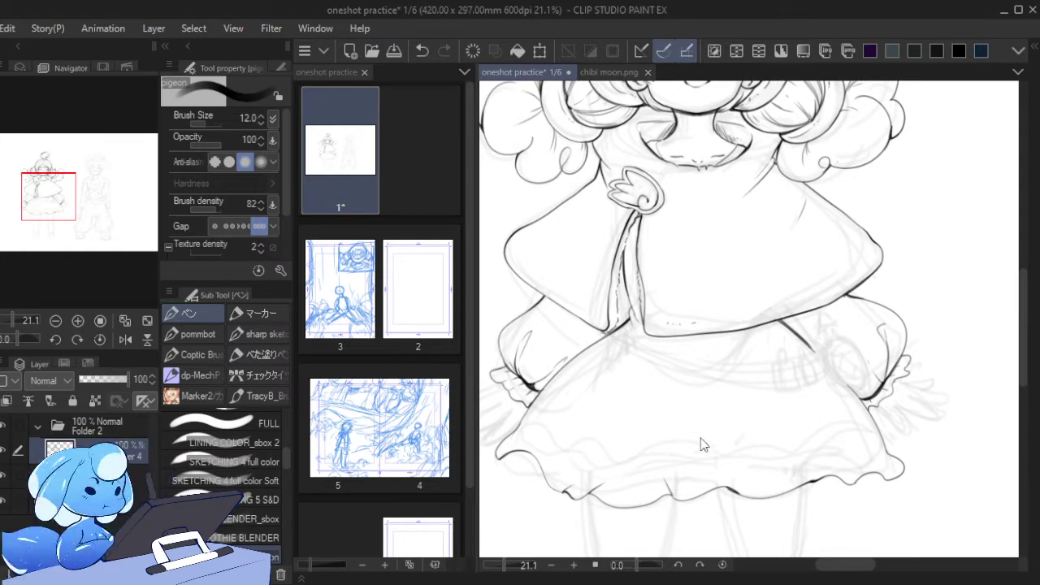
# - Ink a short fold line at the middle scallop of the hem and reinforce the skirt's lower left edge
pyautogui.hotkey('ctrl', 'z')
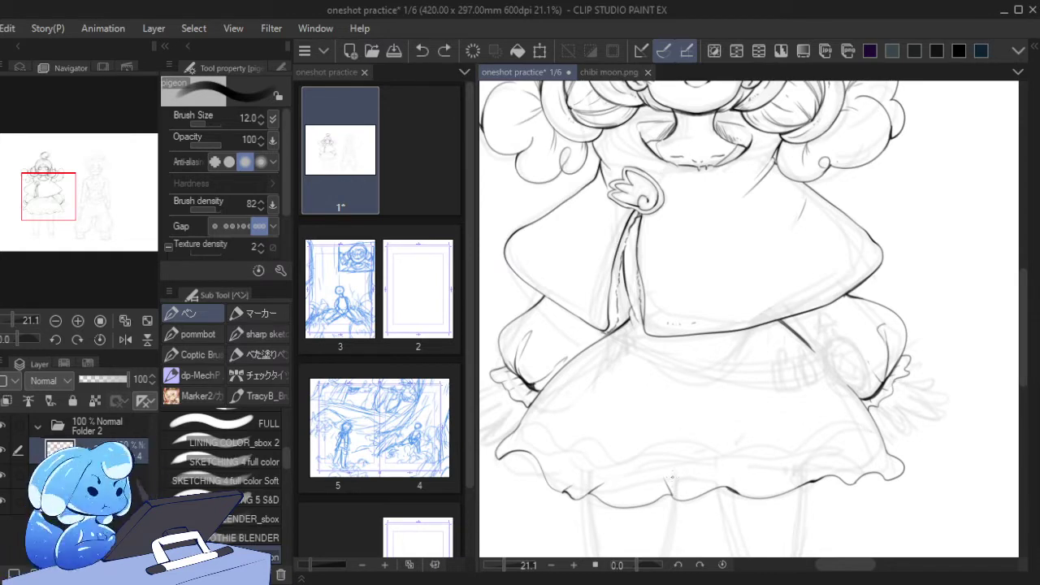
pyautogui.moveTo(667, 485); pyautogui.dragTo(671, 493)
pyautogui.hotkey('ctrl', 'z')
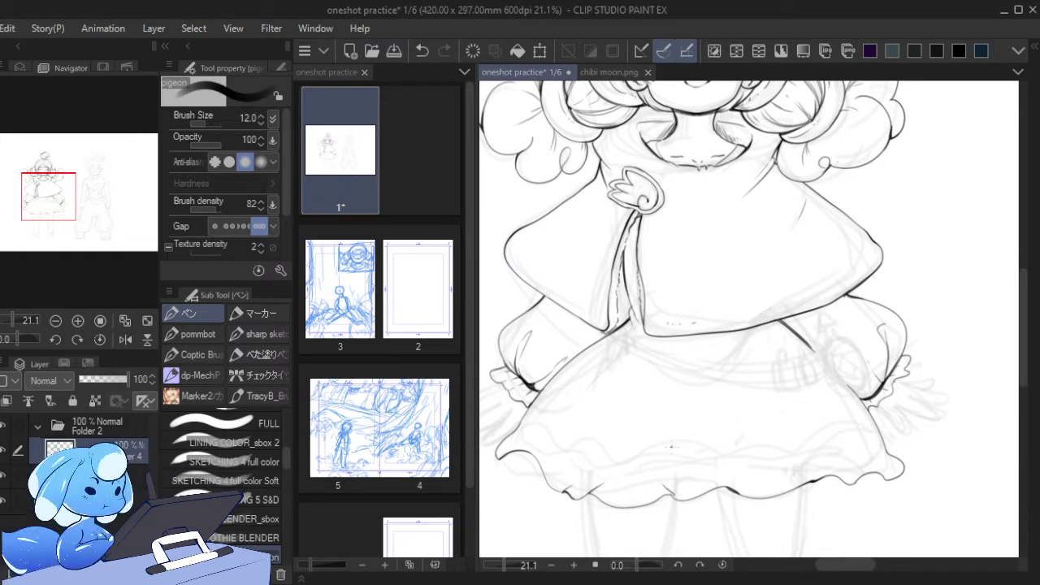
pyautogui.moveTo(511, 437); pyautogui.dragTo(536, 418)
# - Add fold lines to the ruffles along the right end of the skirt hem
pyautogui.moveTo(887, 476)
pyautogui.mouseDown()
pyautogui.moveTo(845, 483)
pyautogui.moveTo(817, 452)
pyautogui.moveTo(844, 483)
pyautogui.moveTo(782, 461)
pyautogui.moveTo(813, 481)
pyautogui.moveTo(782, 473)
pyautogui.moveTo(813, 481)
pyautogui.mouseUp()
pyautogui.hotkey('ctrl', 'z')
pyautogui.hotkey('ctrl', 'z')
pyautogui.hotkey('ctrl', 'z')
pyautogui.hotkey('ctrl', 'z')
# - Try a heavy fold accent on the hem above the right-side leg, raising the brush size to 15
pyautogui.moveTo(730, 487)
pyautogui.mouseDown()
pyautogui.moveTo(758, 497)
pyautogui.moveTo(708, 487)
pyautogui.moveTo(729, 496)
pyautogui.mouseUp()
pyautogui.hotkey('ctrl', 'z')
pyautogui.hotkey('ctrl', 'z')
pyautogui.press(']')
pyautogui.hotkey('ctrl', 'z')
pyautogui.hotkey('ctrl', 'z')
pyautogui.hotkey('ctrl', 'z')
pyautogui.hotkey('ctrl', 'z')
pyautogui.hotkey('ctrl', 'z')
pyautogui.hotkey('ctrl', 'z')
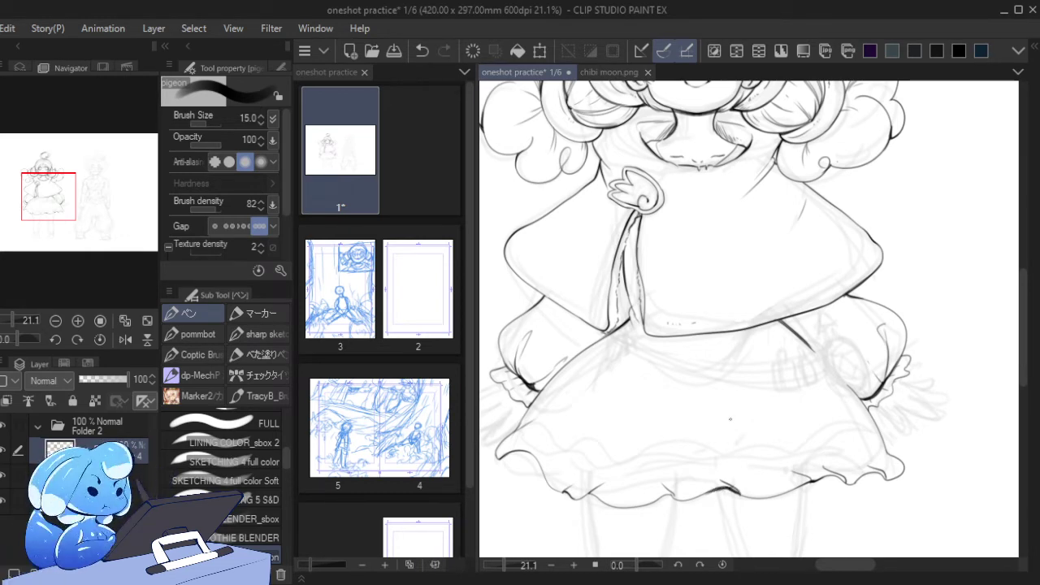
# - Undo the heavy hem accent and redraw the fold above the right-side leg with brush size 12
pyautogui.hotkey('ctrl', 'z')
pyautogui.press('[')
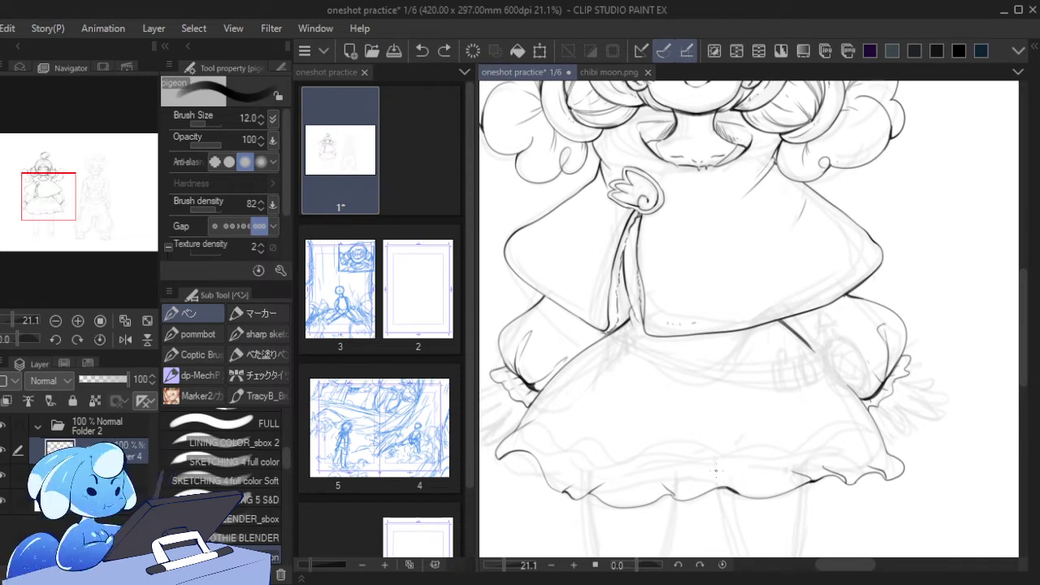
pyautogui.moveTo(715, 470); pyautogui.dragTo(739, 498)
pyautogui.hotkey('ctrl', 'z')
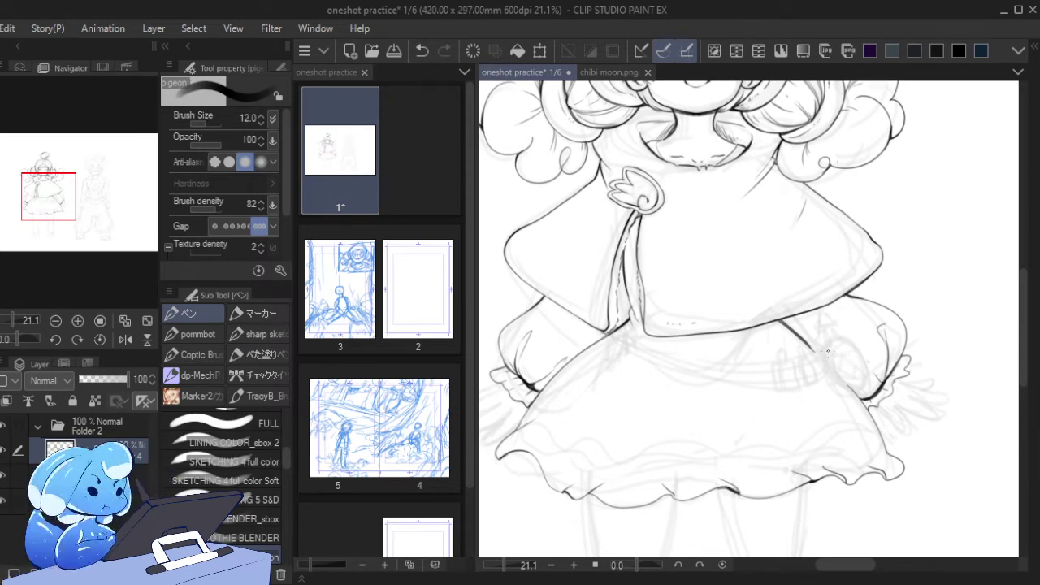
# - Try to trim the thick skirt line beneath the cape with the vector eraser
pyautogui.press('e')
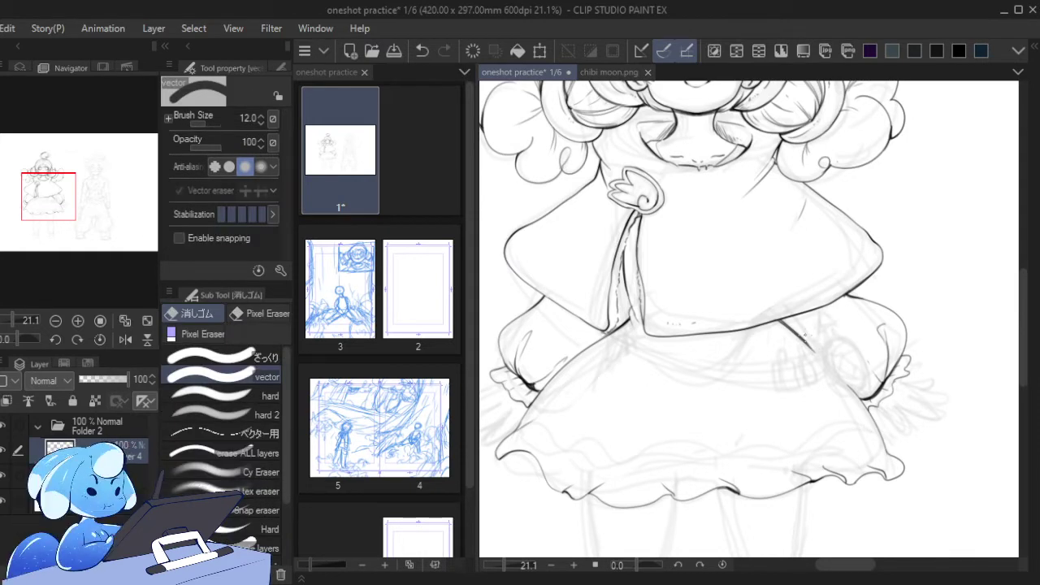
pyautogui.hotkey('ctrl', 'z')
pyautogui.moveTo(811, 345); pyautogui.dragTo(800, 326)
pyautogui.hotkey('ctrl', 'z')
# - Undo the last eraser stroke and set the pigeon pen to brush size 12 for the girl's right-side hand
pyautogui.moveTo(47, 209)
pyautogui.mouseDown()
pyautogui.moveTo(41, 193)
pyautogui.moveTo(60, 210)
pyautogui.mouseUp()
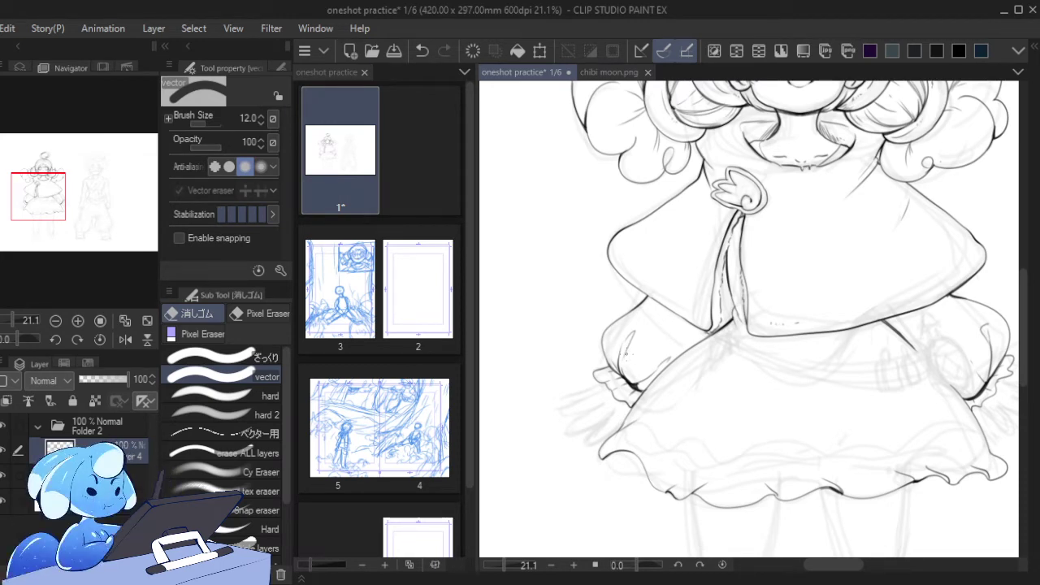
pyautogui.click(147, 322)
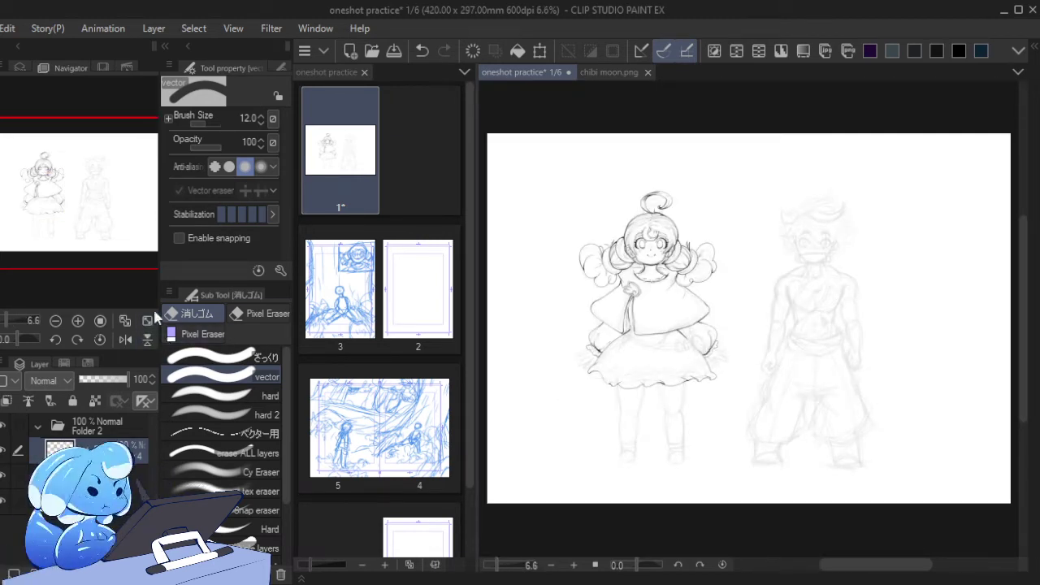
pyautogui.click(78, 321)
pyautogui.click(78, 321)
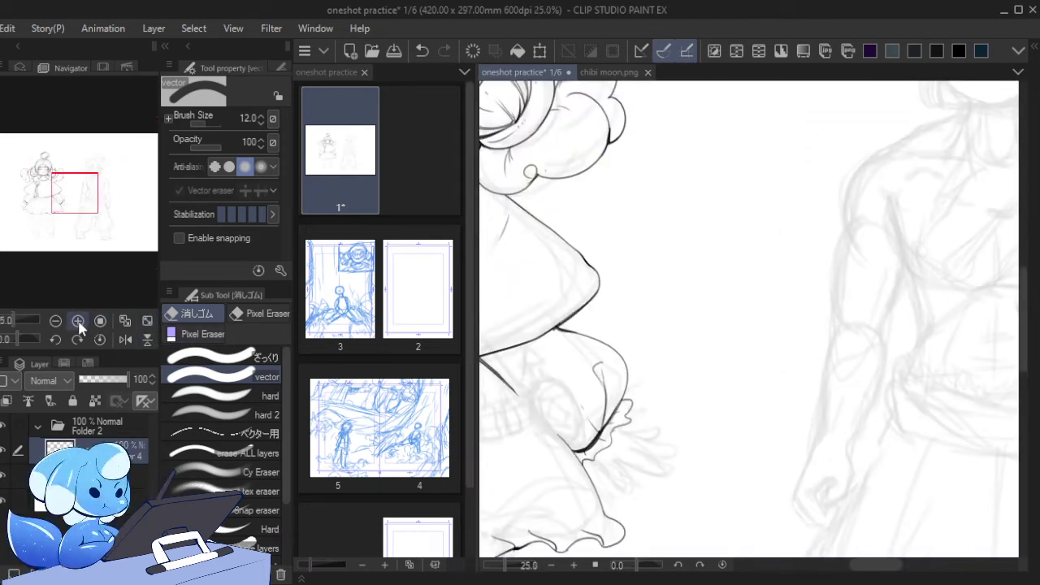
pyautogui.click(84, 211)
pyautogui.moveTo(83, 210)
pyautogui.mouseDown()
pyautogui.moveTo(54, 215)
pyautogui.moveTo(63, 207)
pyautogui.mouseUp()
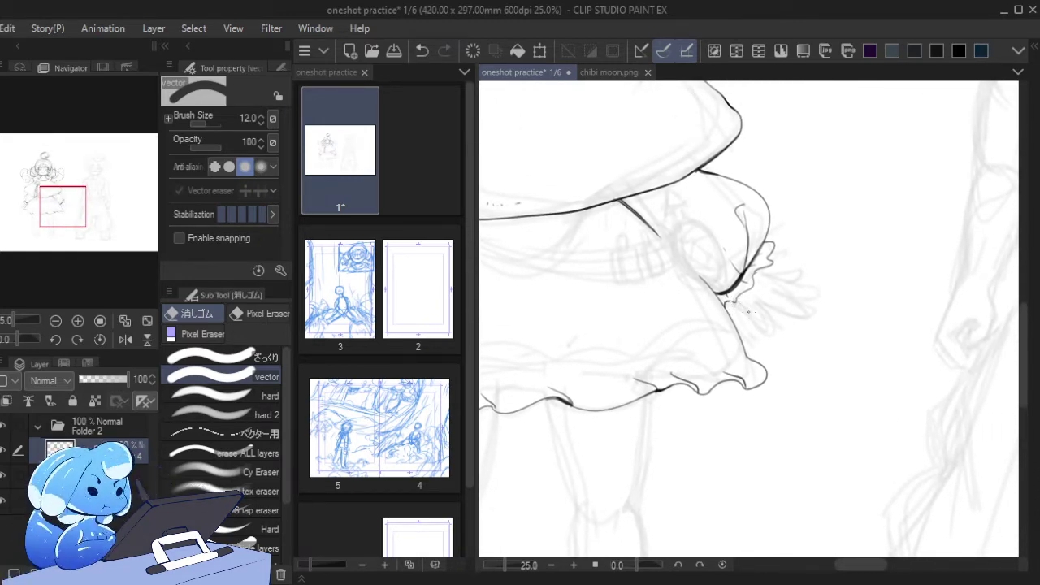
pyautogui.hotkey('ctrl', 'z')
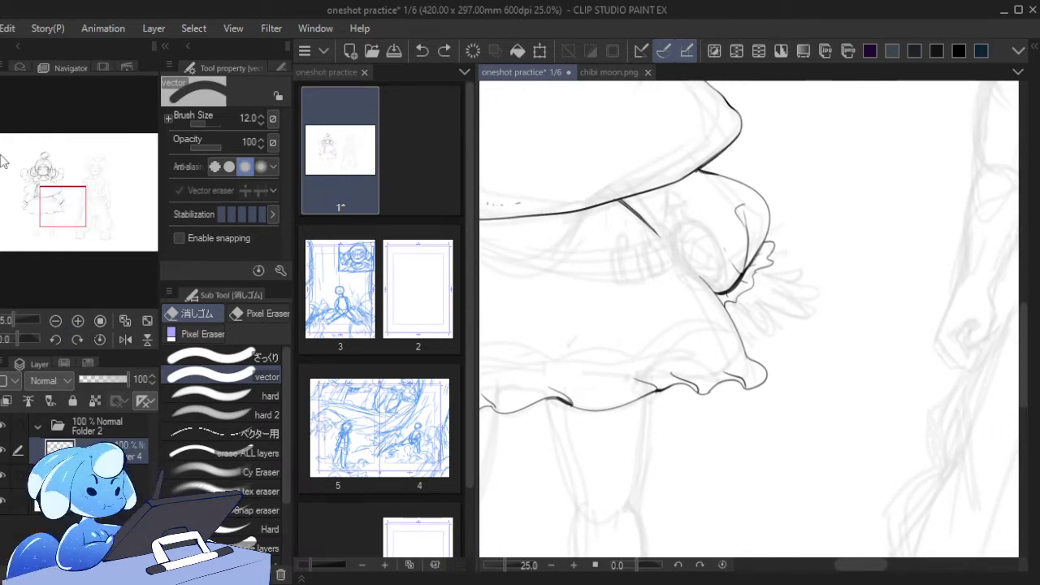
pyautogui.press('p')
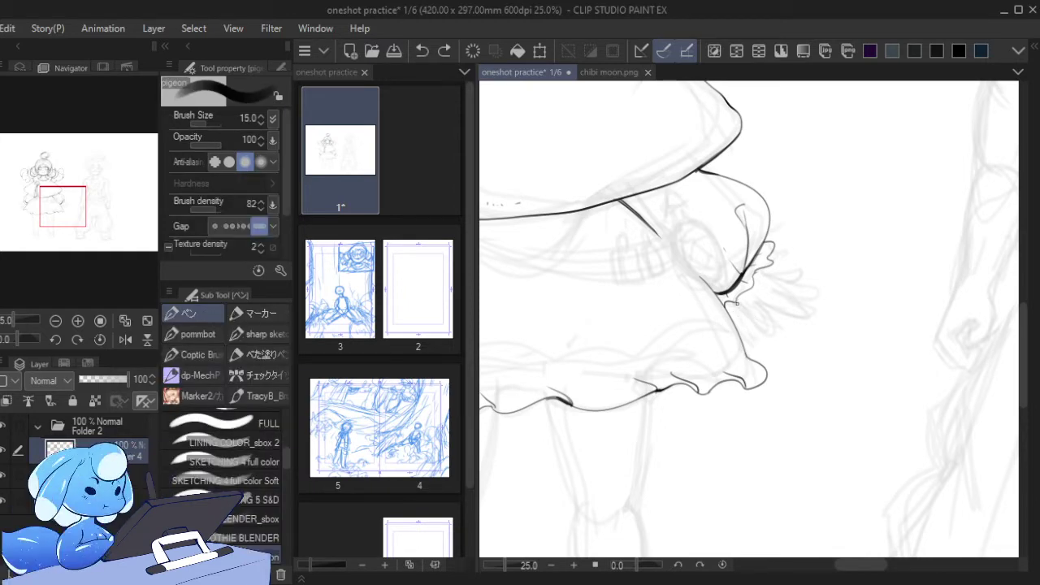
pyautogui.press('[')
pyautogui.press('[')
pyautogui.moveTo(733, 303); pyautogui.dragTo(772, 333)
pyautogui.hotkey('ctrl', 'z')
pyautogui.press(']')
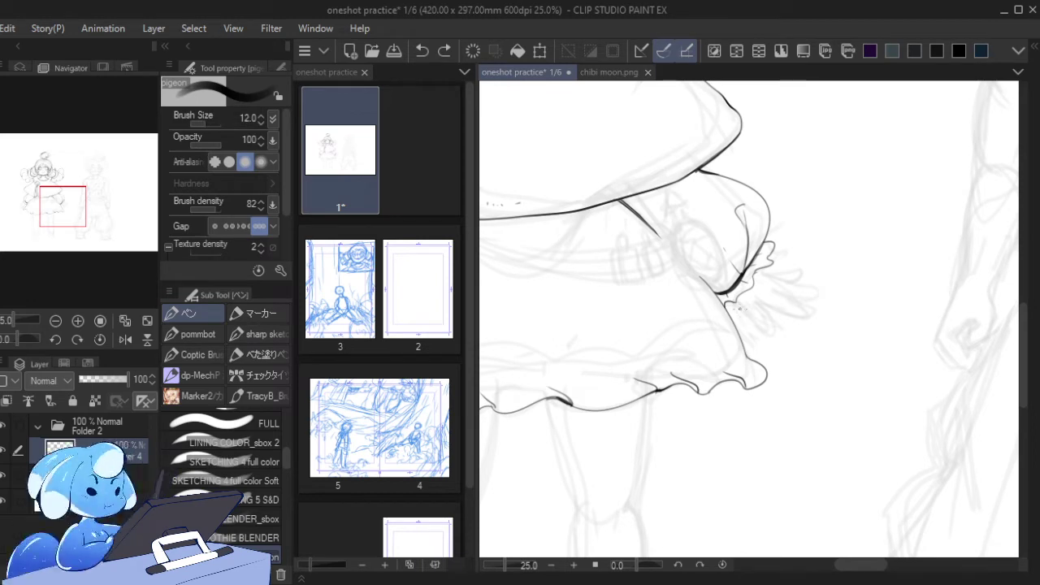
# - Ink the lower palm edge and lowest finger of the right-side hand, extending out from the ruffled cuff
pyautogui.moveTo(729, 300); pyautogui.dragTo(772, 325)
pyautogui.hotkey('ctrl', 'z')
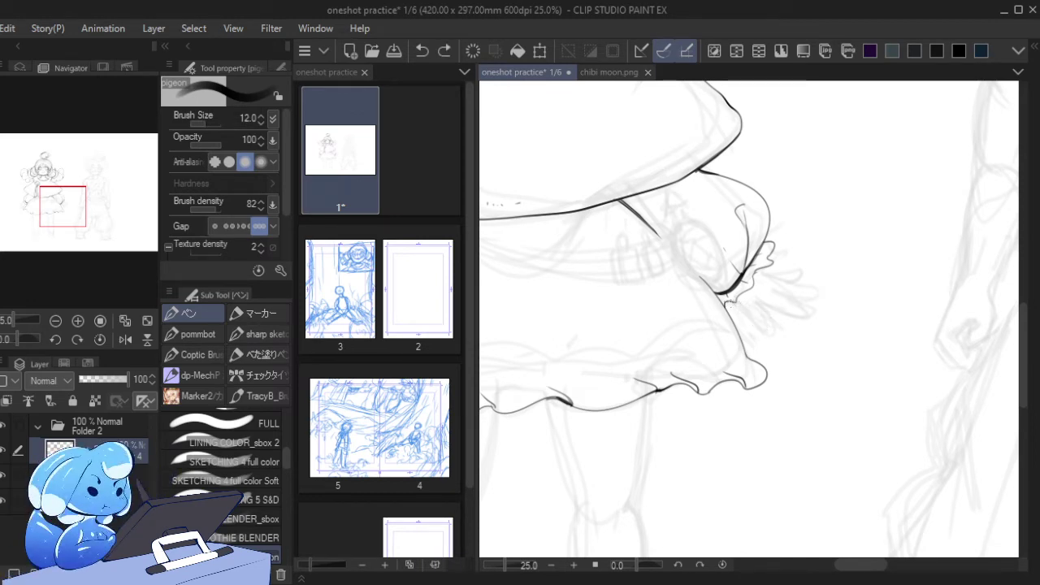
pyautogui.moveTo(723, 299); pyautogui.dragTo(754, 315)
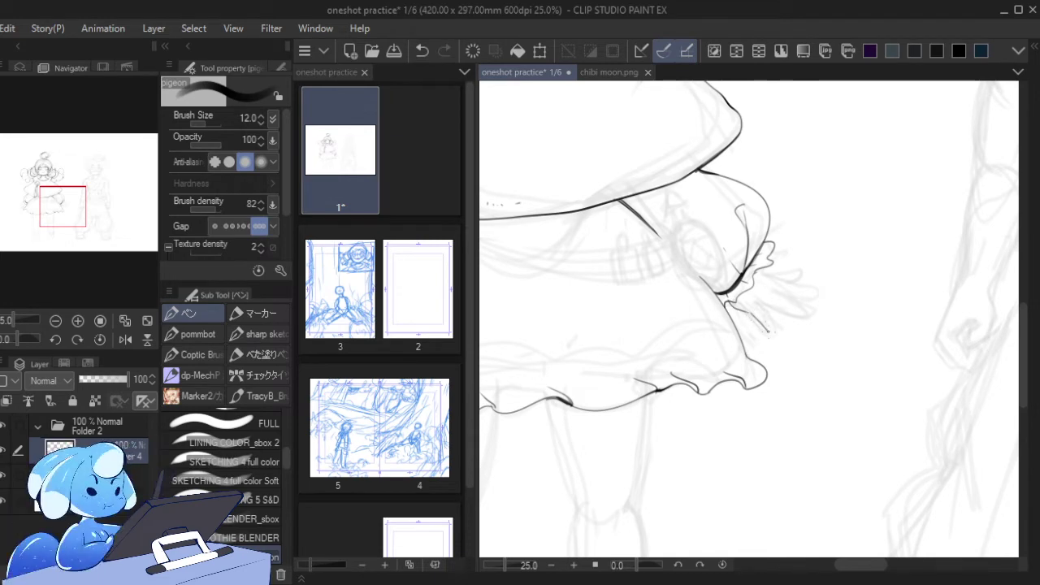
pyautogui.hotkey('ctrl', 'z')
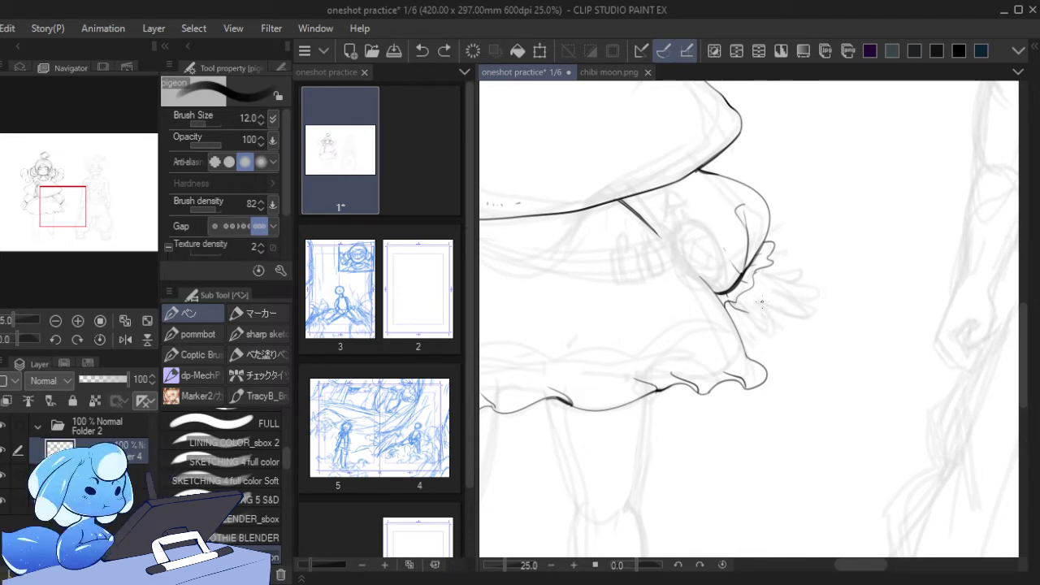
pyautogui.moveTo(764, 303); pyautogui.dragTo(765, 328)
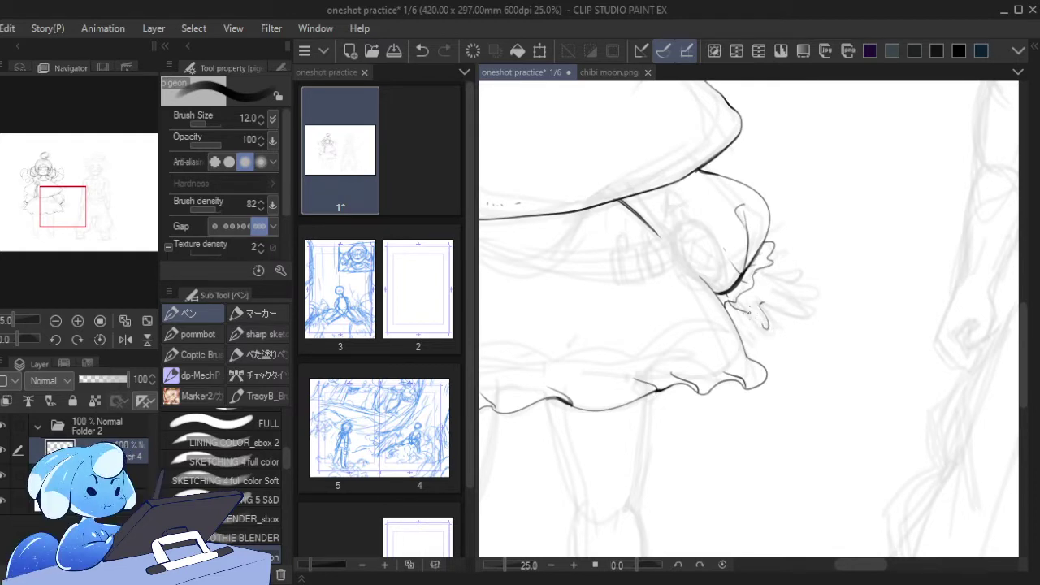
pyautogui.hotkey('ctrl', 'z')
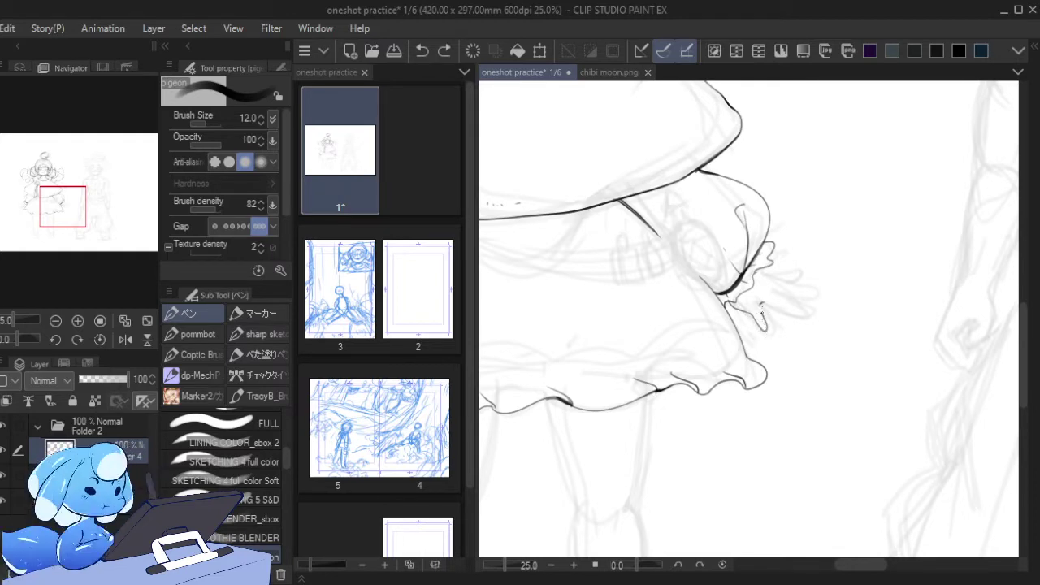
# - Ink the next finger up on the right-side hand, redrawing its outline and closing its rounded tip
pyautogui.moveTo(762, 314)
pyautogui.mouseDown()
pyautogui.moveTo(765, 328)
pyautogui.moveTo(807, 321)
pyautogui.moveTo(798, 306)
pyautogui.moveTo(766, 304)
pyautogui.moveTo(800, 309)
pyautogui.mouseUp()
pyautogui.hotkey('ctrl', 'z')
pyautogui.hotkey('ctrl', 'z')
pyautogui.hotkey('ctrl', 'z')
pyautogui.hotkey('ctrl', 'z')
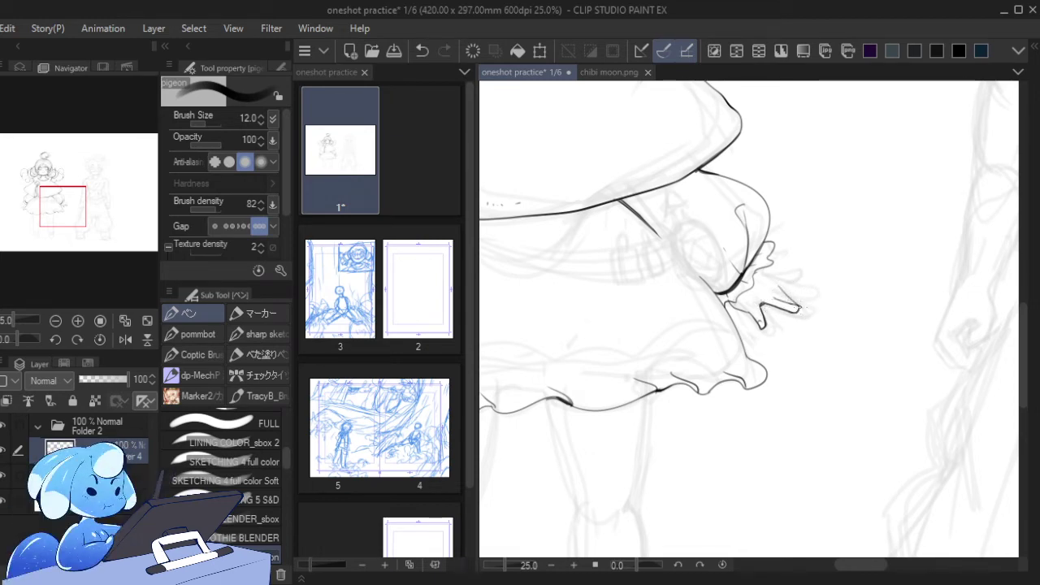
pyautogui.hotkey('ctrl', 'z')
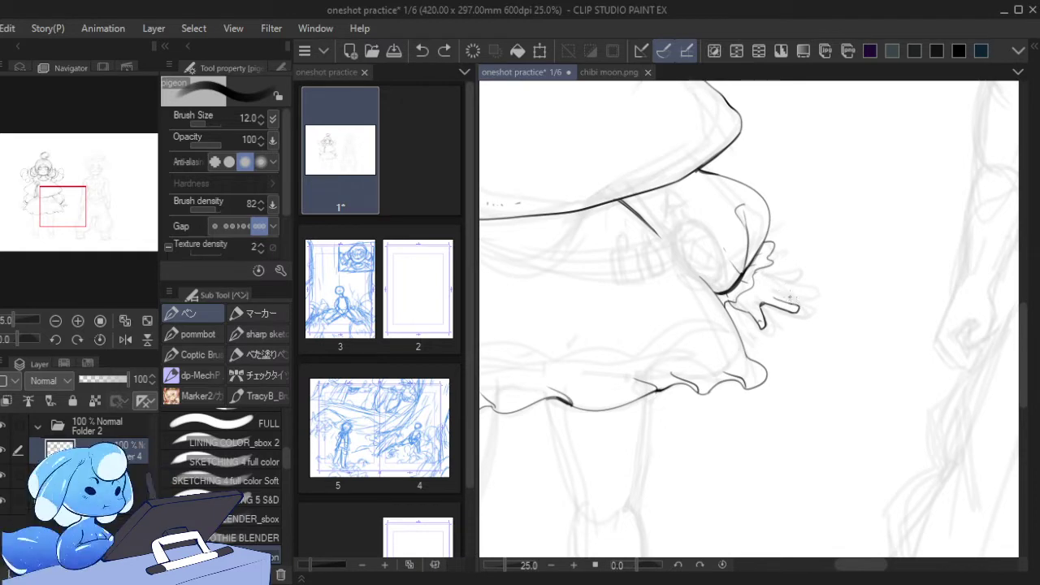
pyautogui.moveTo(772, 300); pyautogui.dragTo(801, 309)
pyautogui.moveTo(803, 309)
pyautogui.mouseDown()
pyautogui.moveTo(808, 315)
pyautogui.moveTo(796, 314)
pyautogui.moveTo(803, 310)
pyautogui.mouseUp()
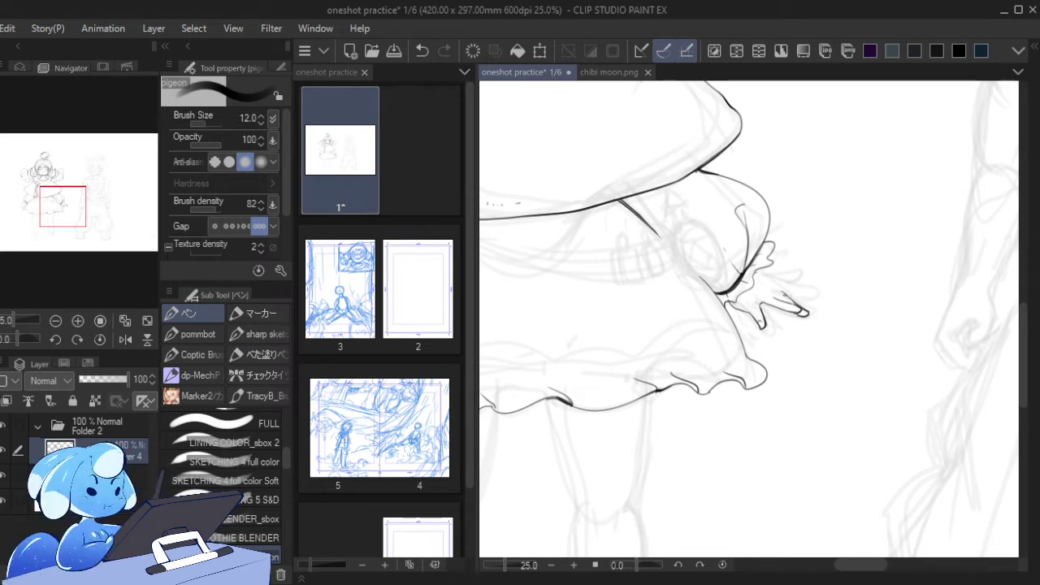
# - Ink the third finger from the bottom on the right-side hand, reducing the brush size to 10
pyautogui.hotkey('ctrl', 'z')
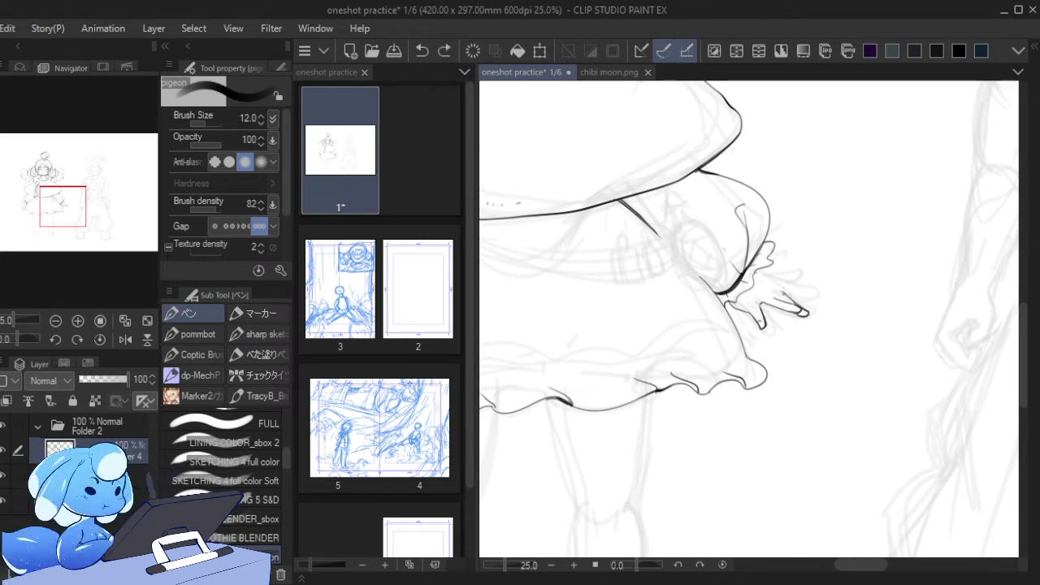
pyautogui.moveTo(784, 293); pyautogui.dragTo(801, 303)
pyautogui.hotkey('ctrl', 'z')
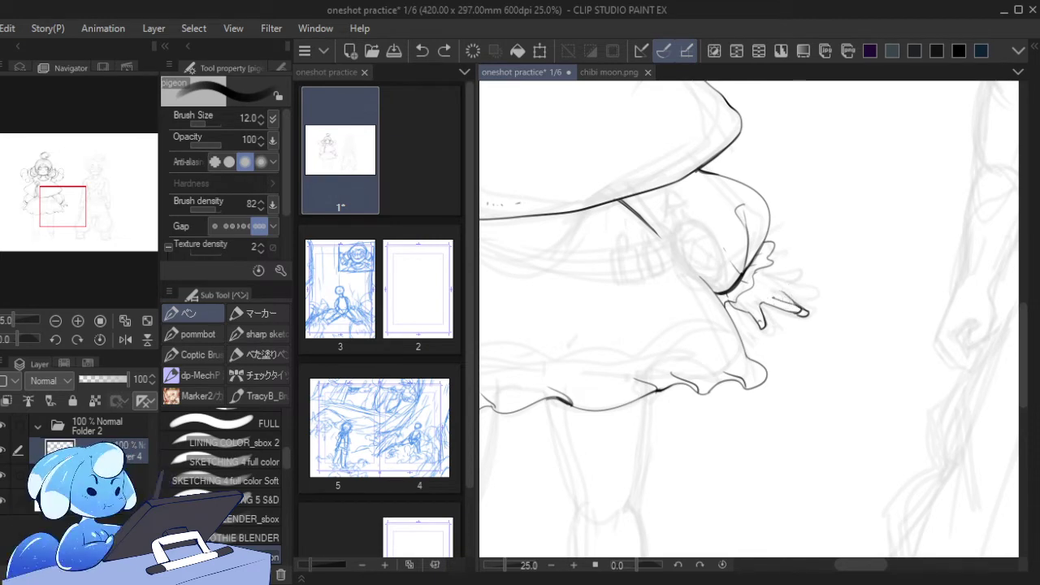
pyautogui.hotkey('ctrl', 'y')
pyautogui.moveTo(764, 306); pyautogui.dragTo(778, 300)
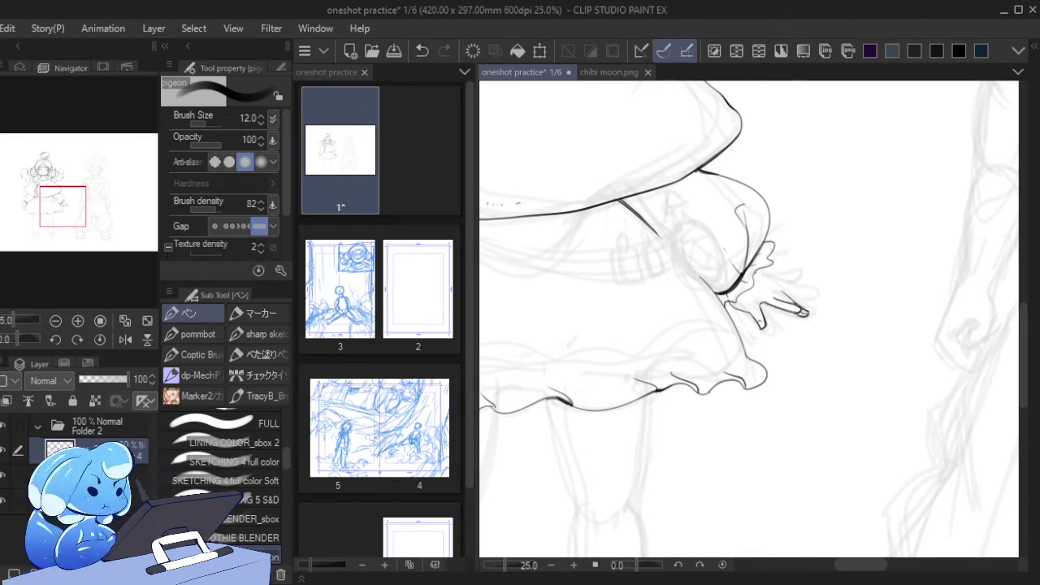
pyautogui.hotkey('ctrl', 'z')
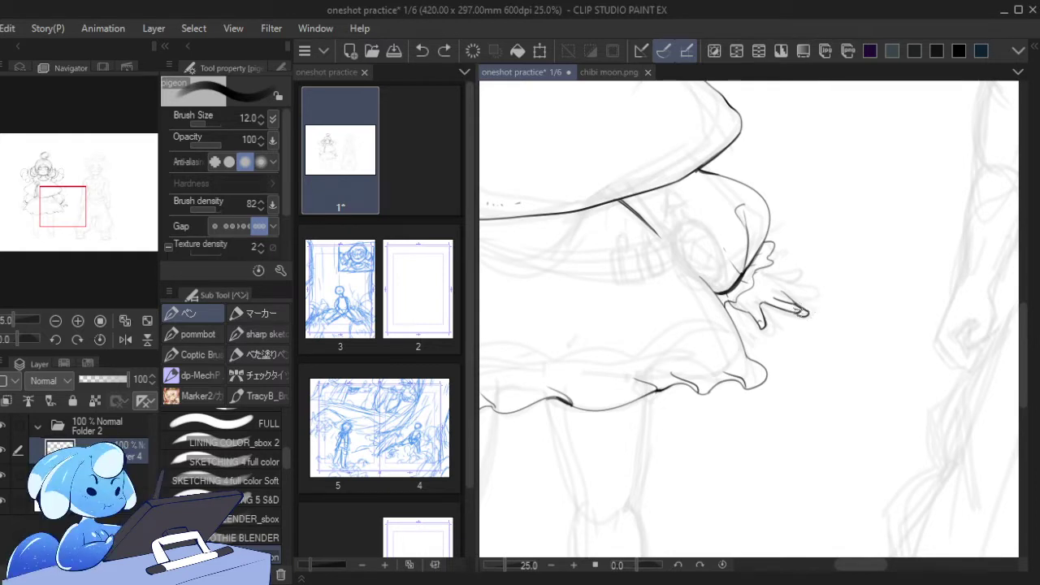
pyautogui.hotkey('ctrl', 'z')
pyautogui.moveTo(800, 309)
pyautogui.mouseDown()
pyautogui.moveTo(786, 281)
pyautogui.moveTo(819, 294)
pyautogui.moveTo(806, 301)
pyautogui.mouseUp()
pyautogui.press('[')
pyautogui.moveTo(801, 295); pyautogui.dragTo(815, 300)
pyautogui.hotkey('ctrl', 'z')
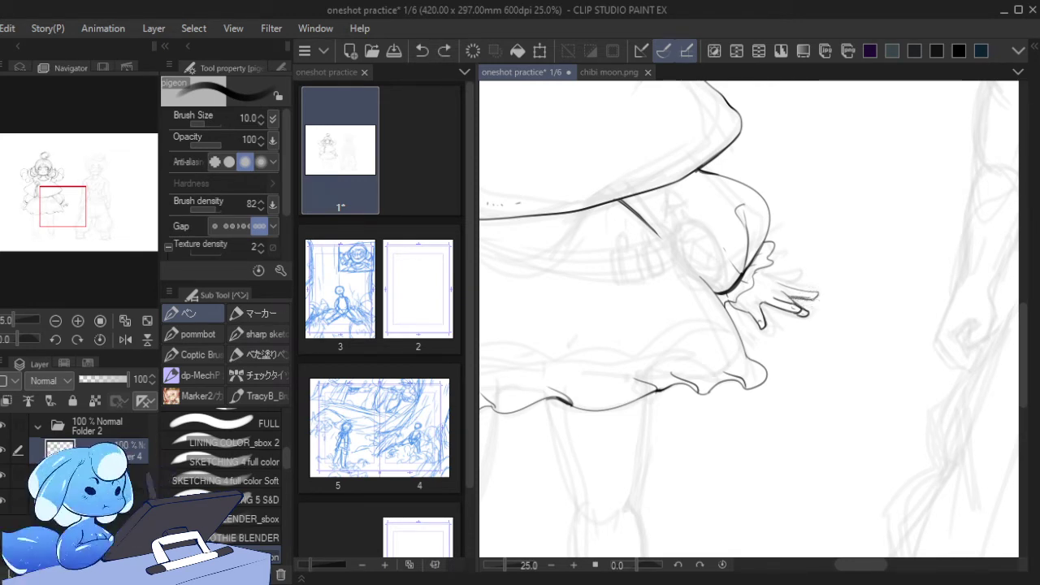
pyautogui.hotkey('ctrl', 'y')
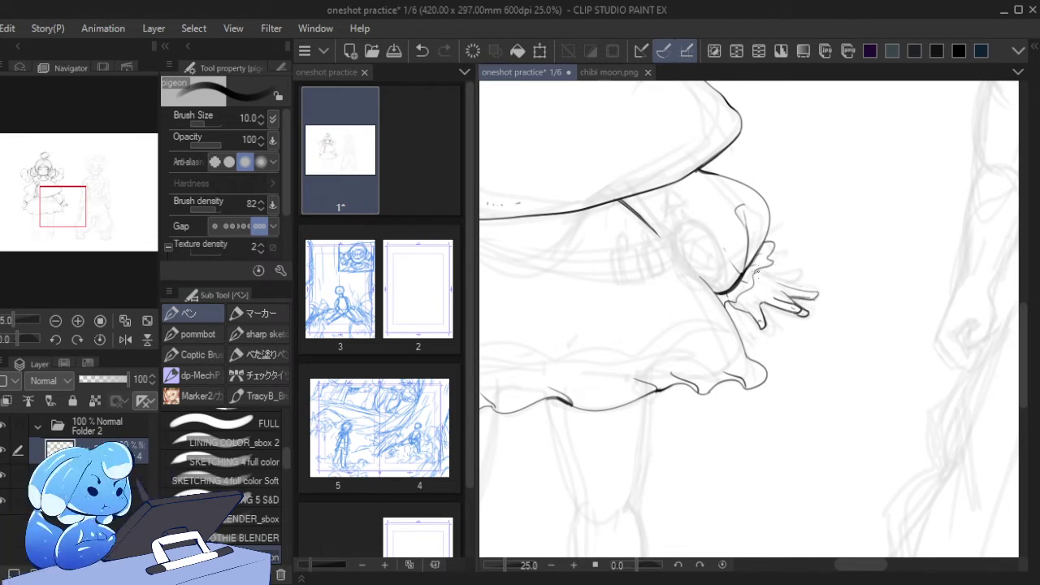
# - Try to ink the uppermost finger of the right-side hand, starting at the cuff ruffle
pyautogui.moveTo(757, 281); pyautogui.dragTo(778, 270)
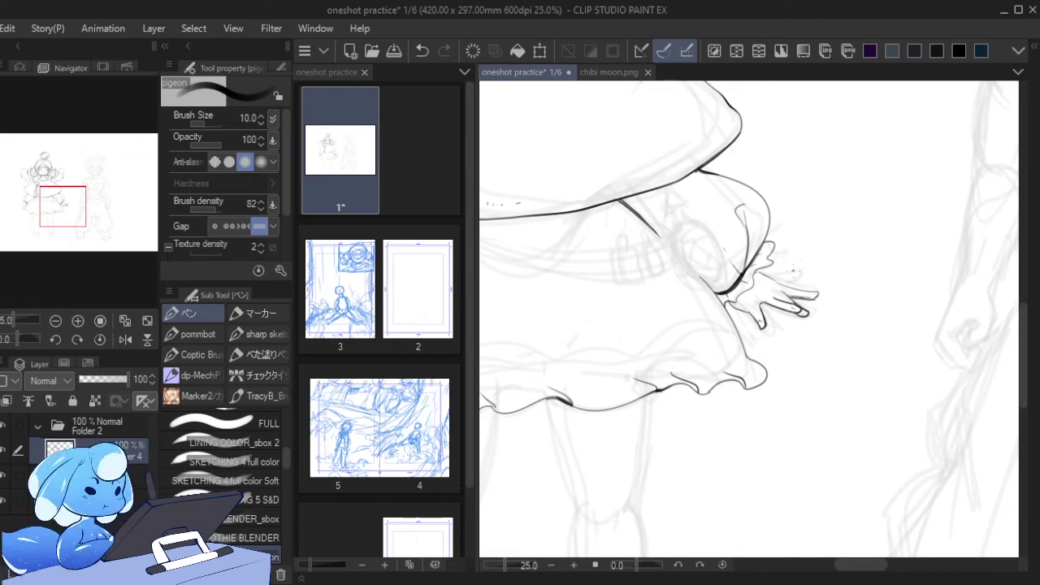
pyautogui.hotkey('ctrl', 'z')
pyautogui.hotkey('ctrl', 'y')
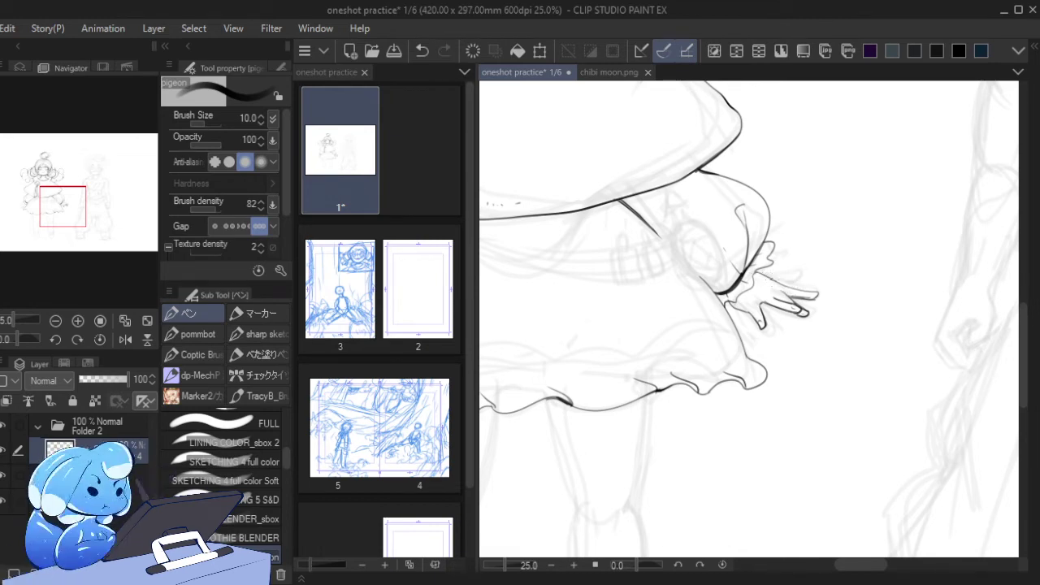
pyautogui.moveTo(772, 280); pyautogui.dragTo(756, 271)
pyautogui.hotkey('ctrl', 'z')
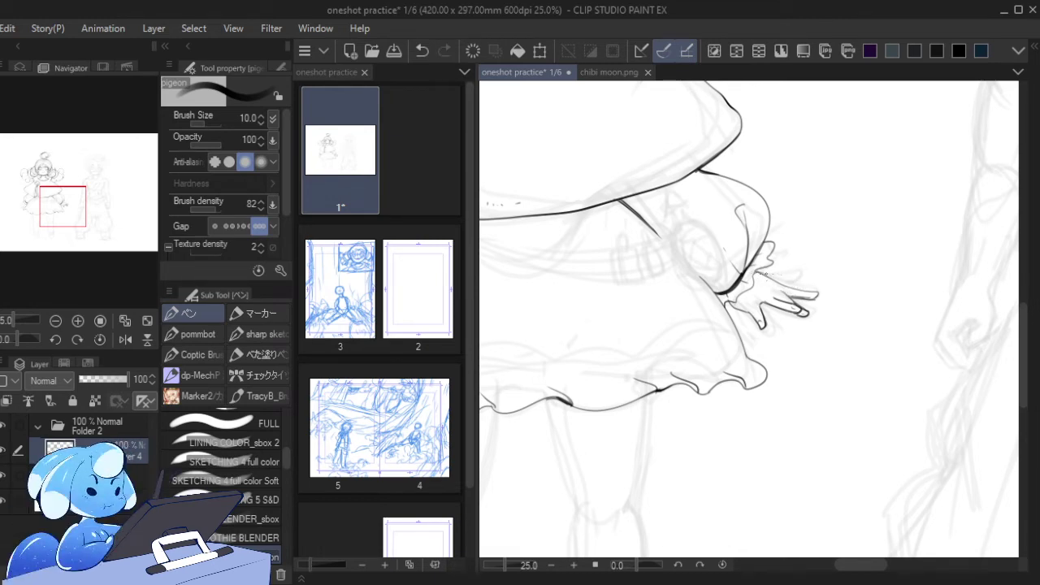
pyautogui.hotkey('ctrl', 'z')
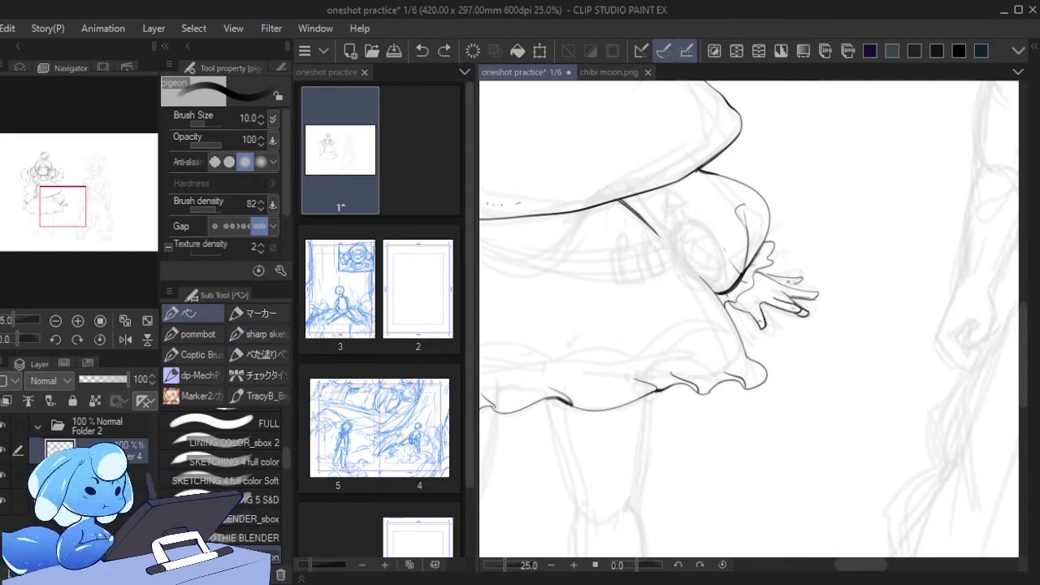
pyautogui.moveTo(760, 276); pyautogui.dragTo(793, 273)
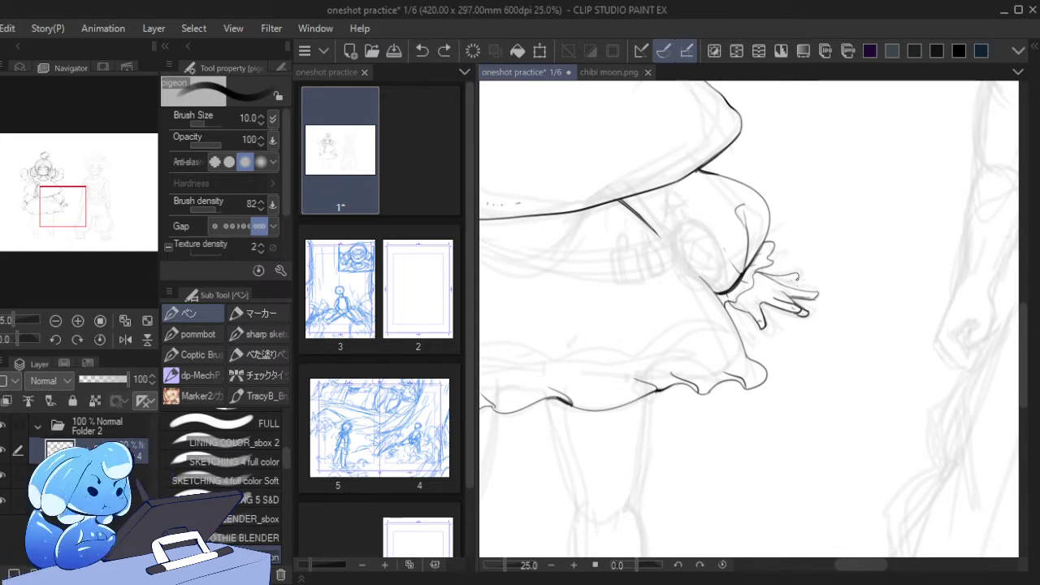
pyautogui.hotkey('ctrl', 'z')
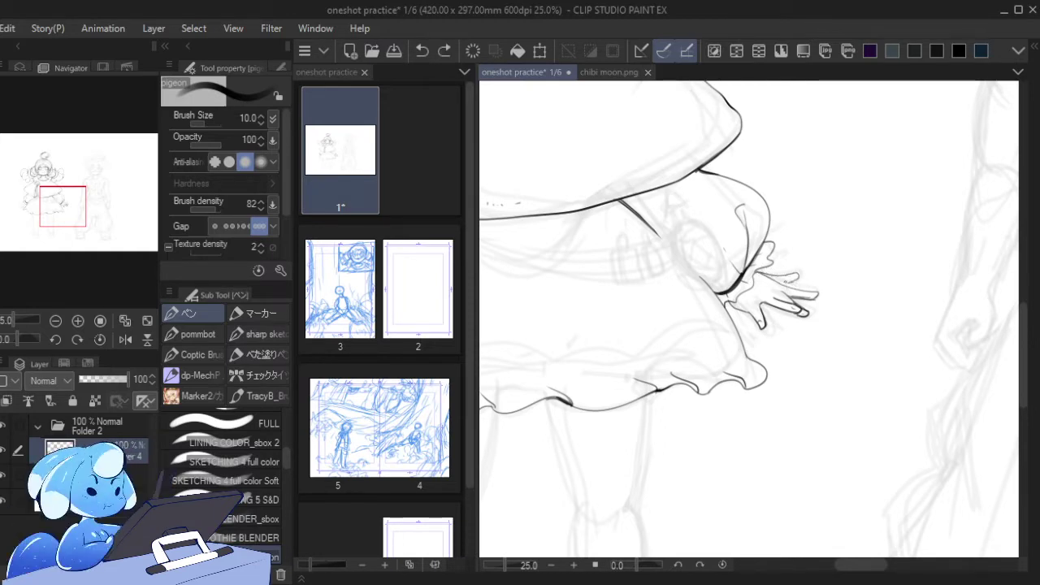
pyautogui.hotkey('ctrl', 'z')
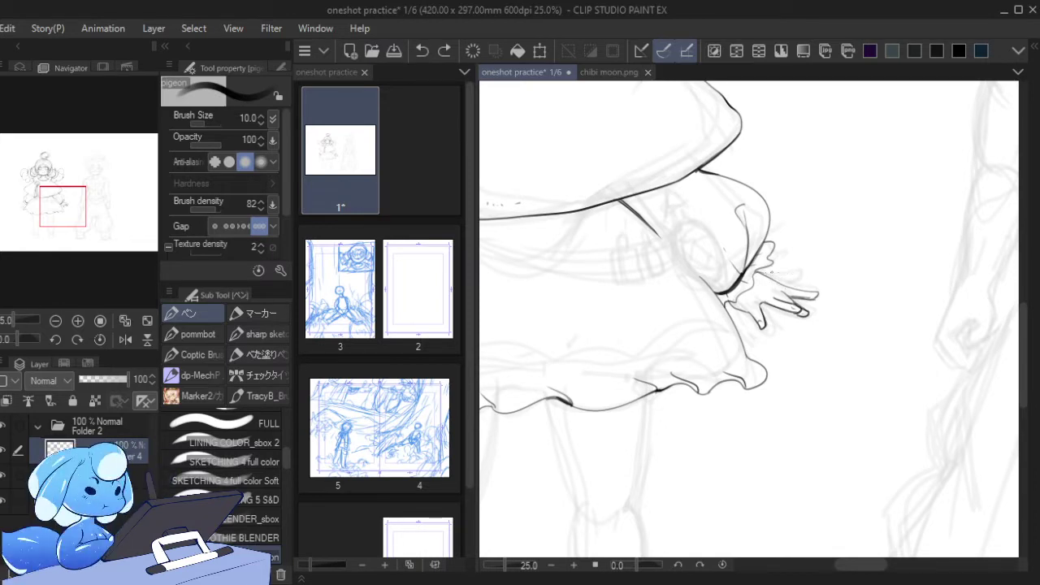
# - Ink the uppermost finger of the right-side hand and erase the stray lines near the fingertip below it
pyautogui.moveTo(763, 274)
pyautogui.mouseDown()
pyautogui.moveTo(796, 275)
pyautogui.moveTo(786, 280)
pyautogui.moveTo(799, 289)
pyautogui.moveTo(787, 283)
pyautogui.moveTo(813, 300)
pyautogui.mouseUp()
pyautogui.hotkey('ctrl', 'z')
pyautogui.hotkey('ctrl', 'z')
pyautogui.press('e')
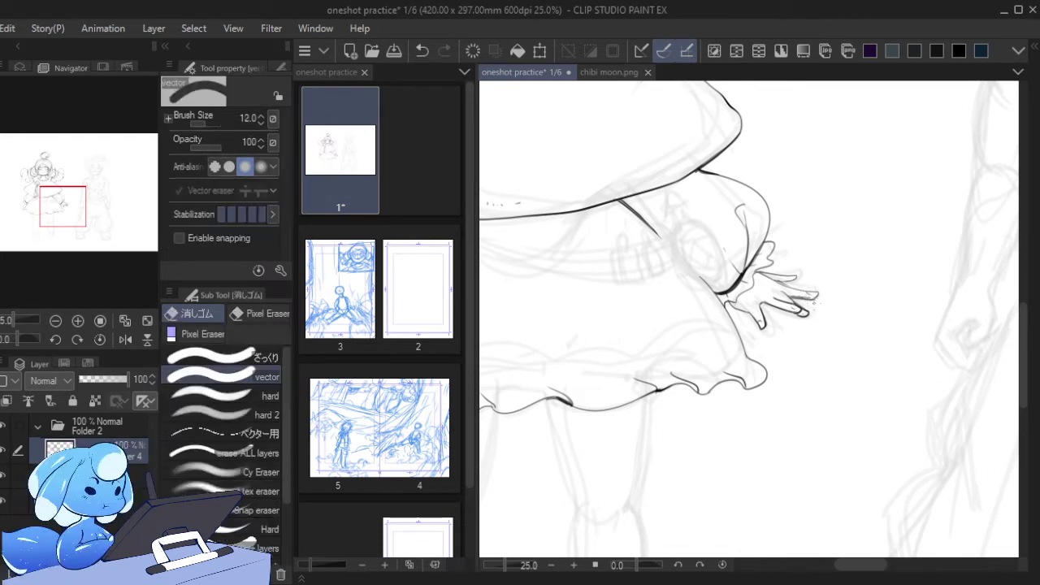
pyautogui.moveTo(799, 298); pyautogui.dragTo(806, 296)
pyautogui.press('p')
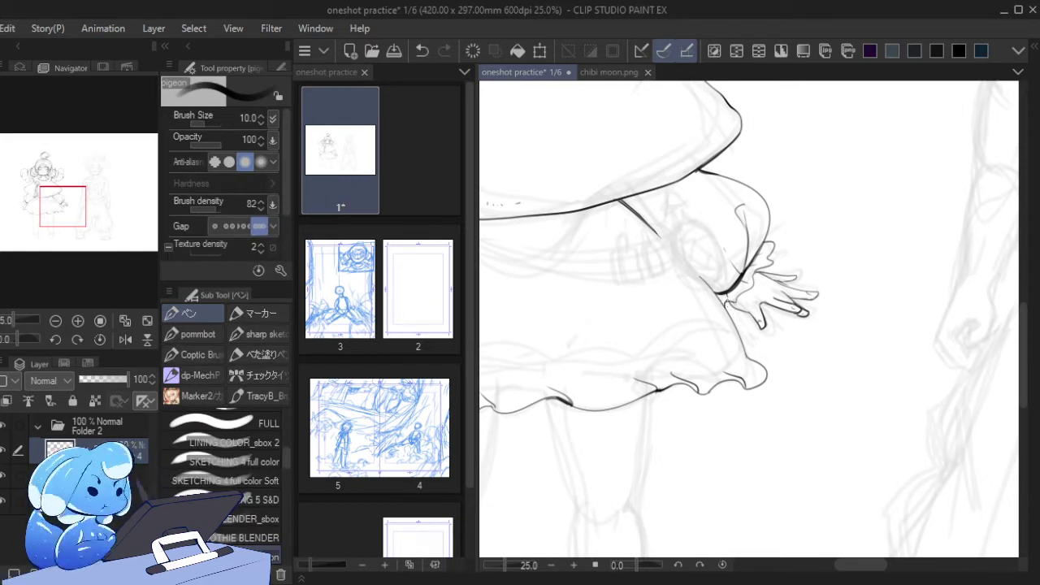
# - Try to redraw the lower palm line where the right-side hand leaves the cuff
pyautogui.moveTo(726, 302); pyautogui.dragTo(751, 314)
pyautogui.hotkey('ctrl', 'z')
pyautogui.hotkey('ctrl', 'z')
# - Erase the tip of the right-side hand's third finger from the bottom and redraw it slightly shorter at brush size 10
pyautogui.click(126, 322)
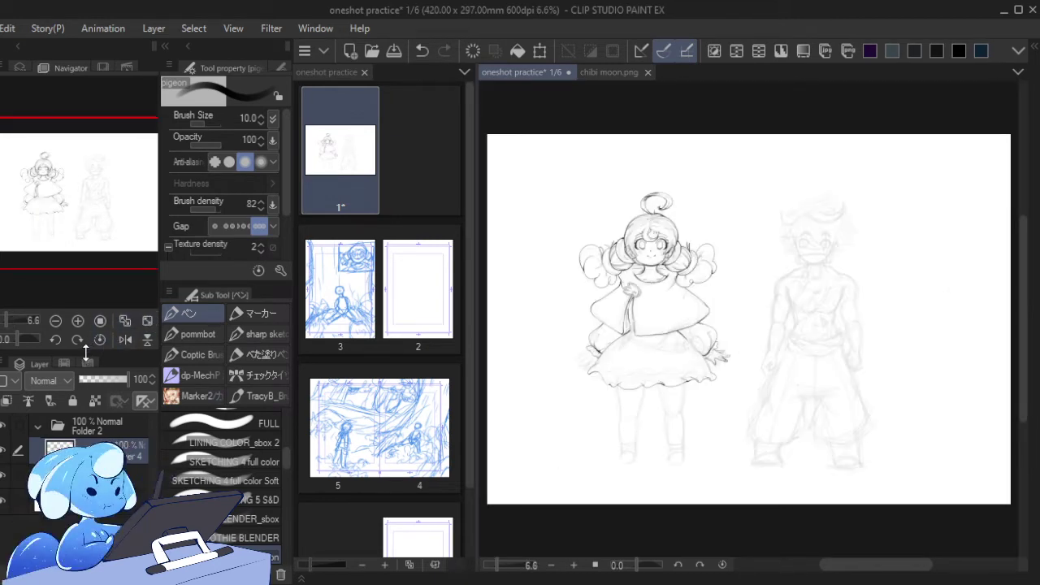
pyautogui.click(75, 324)
pyautogui.click(76, 323)
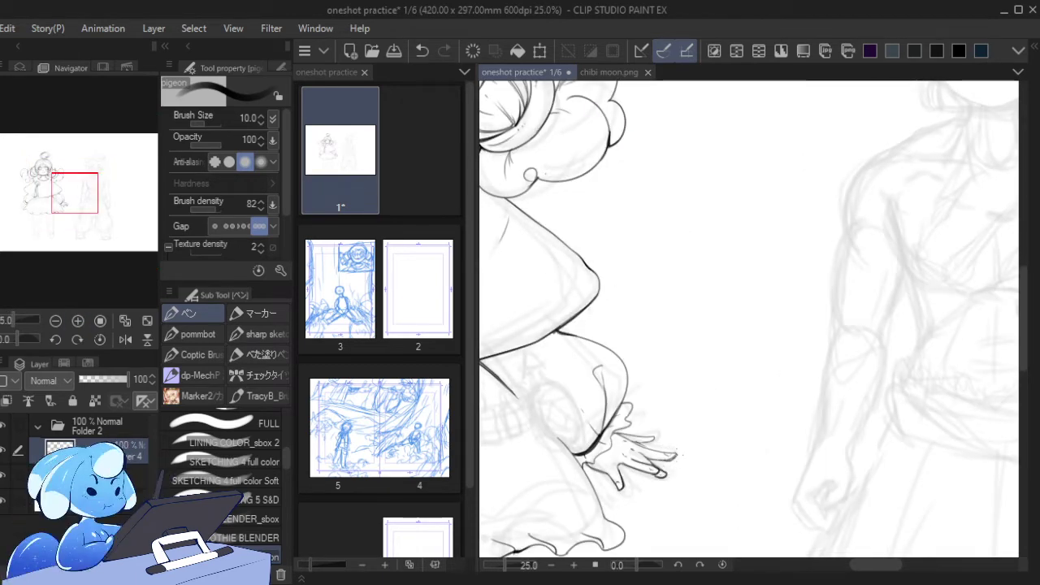
pyautogui.press('e')
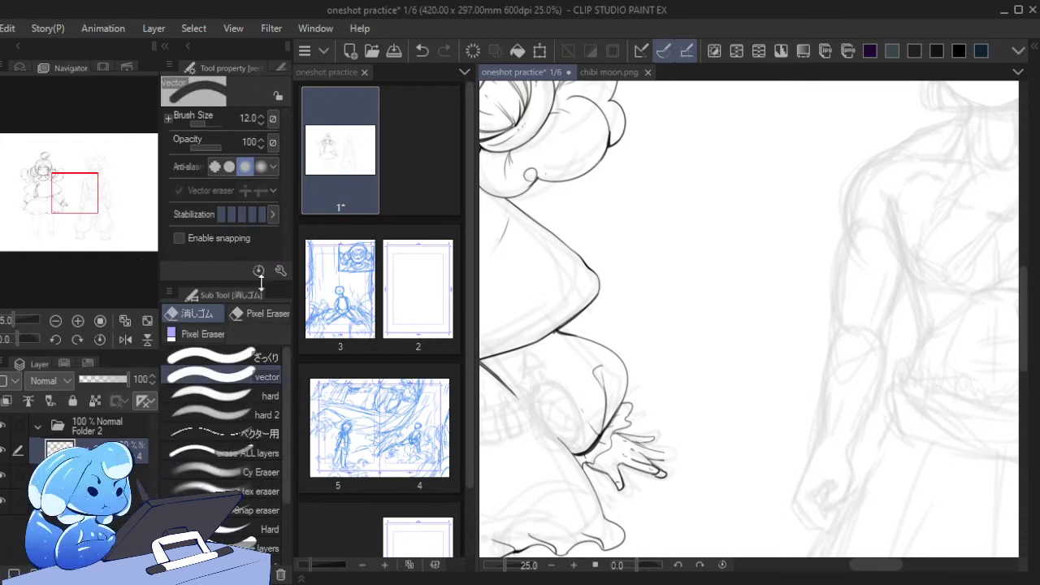
pyautogui.press('p')
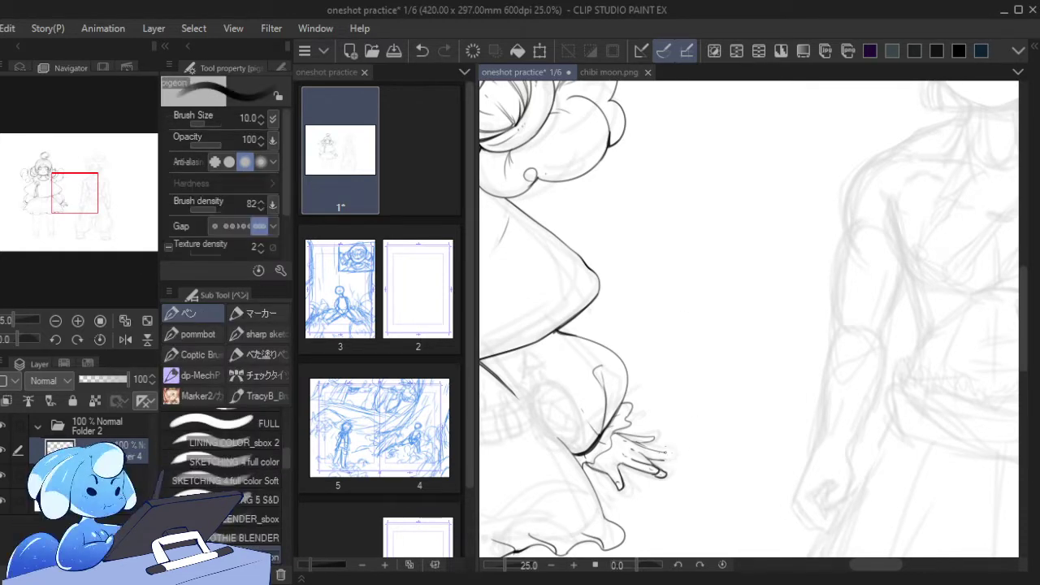
pyautogui.moveTo(661, 453); pyautogui.dragTo(672, 453)
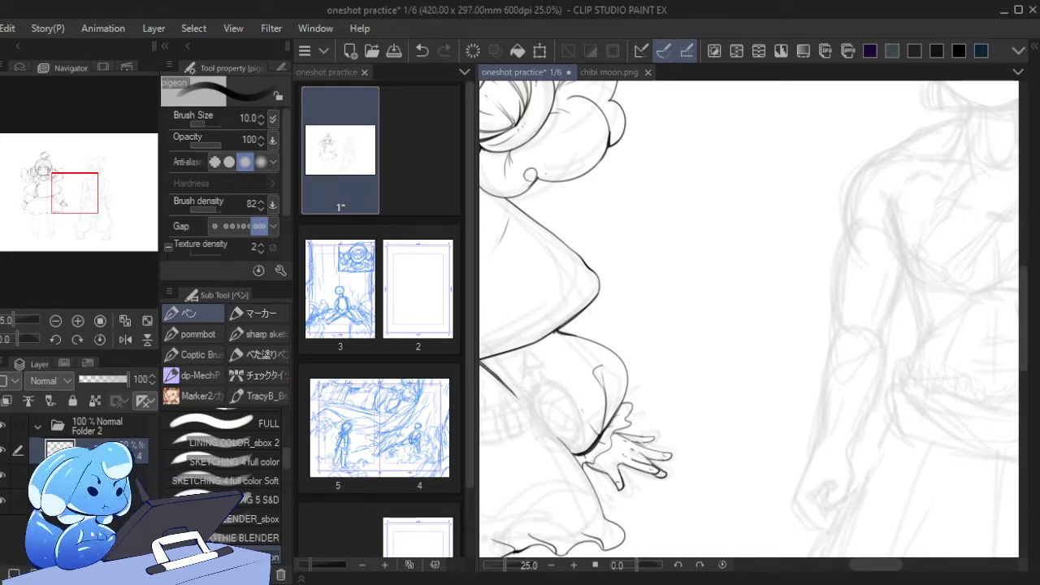
# - Try to add a short line between the right-side hand's fingers and thicken the sleeve edge at its cuff
pyautogui.hotkey('ctrl', 'z')
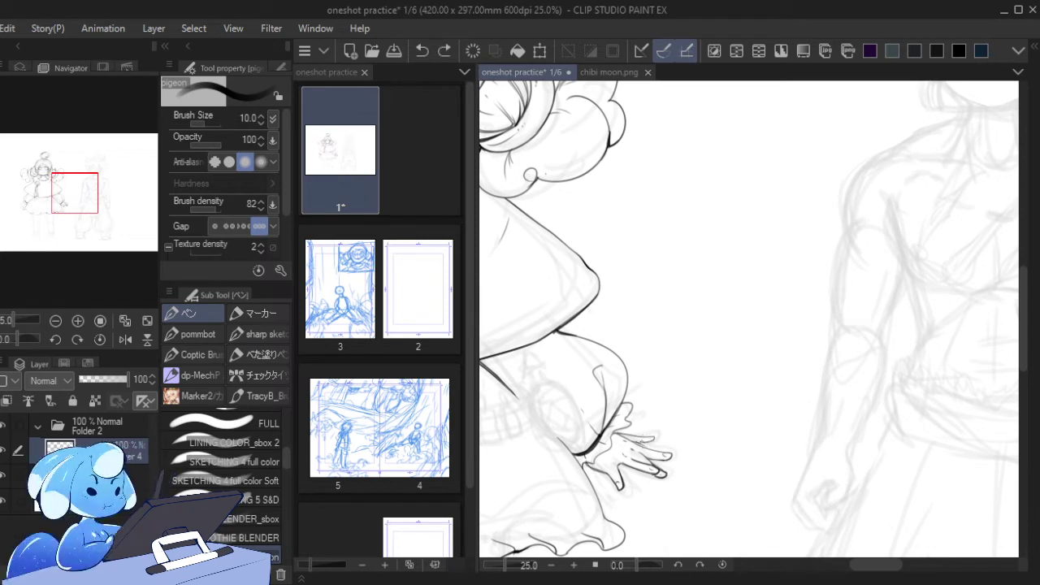
pyautogui.moveTo(646, 442); pyautogui.dragTo(656, 445)
pyautogui.hotkey('ctrl', 'z')
pyautogui.moveTo(596, 438); pyautogui.dragTo(619, 408)
pyautogui.hotkey('ctrl', 'z')
# - Thicken the cape's lower hem where it meets the right-side sleeve and raise the brush size to 15
pyautogui.moveTo(560, 331); pyautogui.dragTo(535, 341)
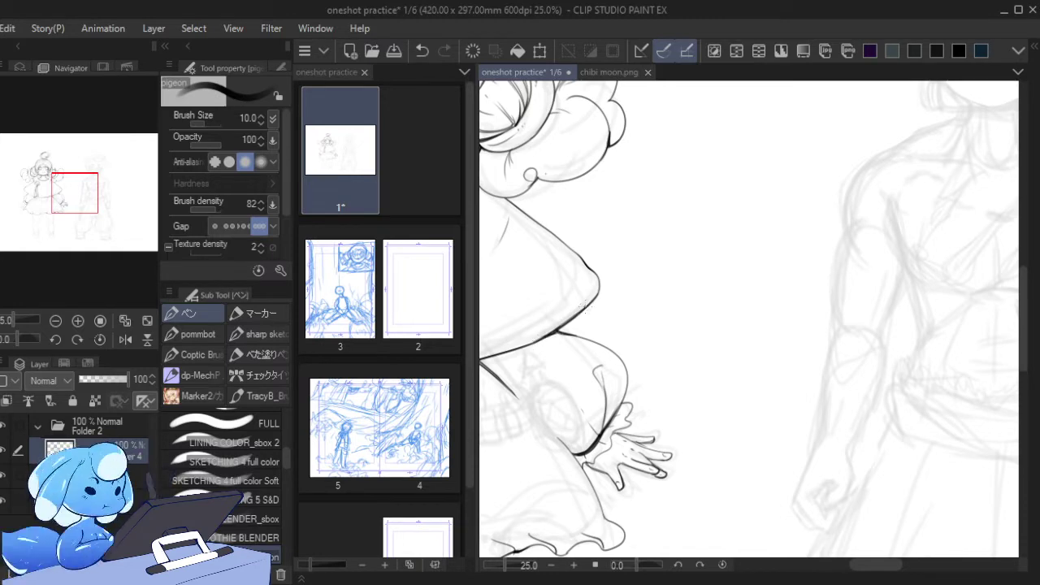
pyautogui.moveTo(589, 306); pyautogui.dragTo(545, 337)
pyautogui.press(']')
pyautogui.hotkey('ctrl', 'z')
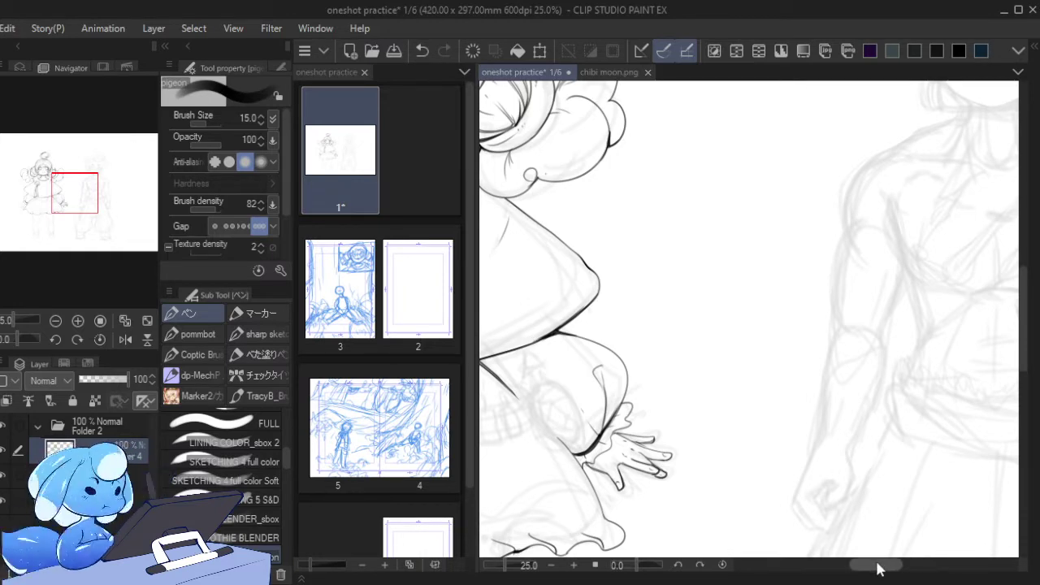
# - Try to thicken the middle stretch of the cape's hem above the skirt at brush size 15
pyautogui.moveTo(879, 564); pyautogui.dragTo(854, 572)
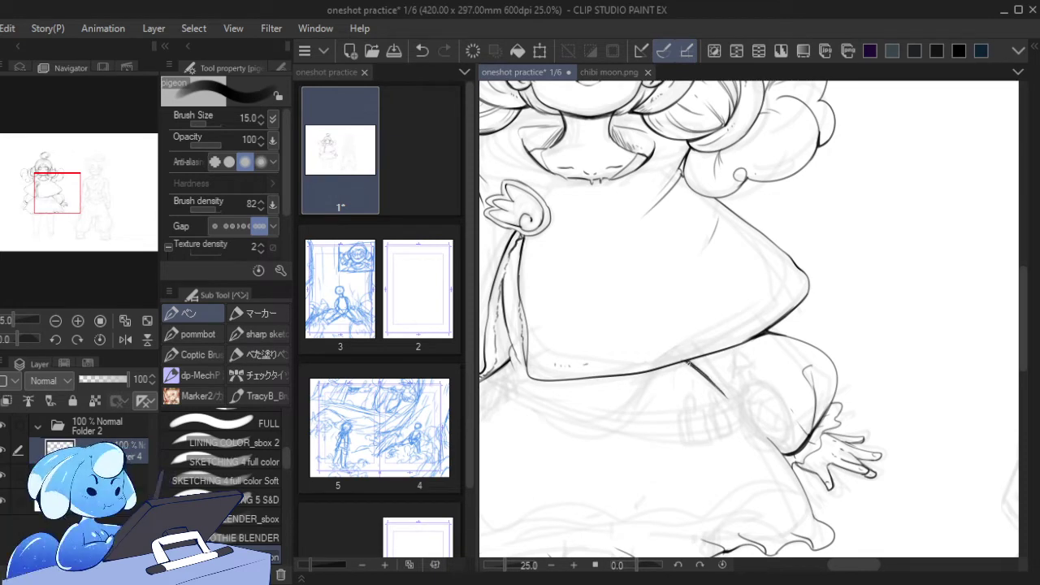
pyautogui.hotkey('ctrl', 'z')
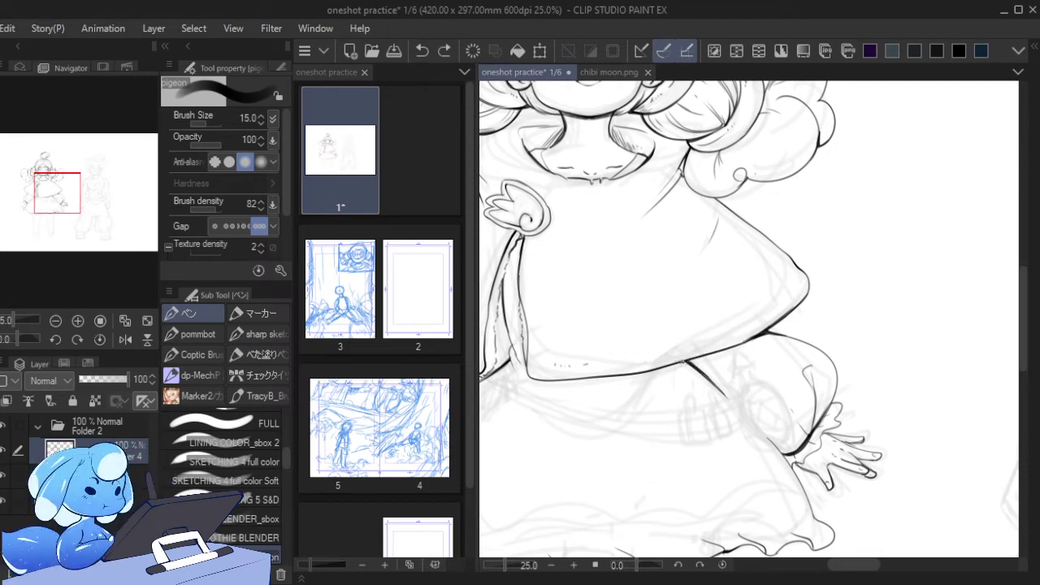
pyautogui.hotkey('ctrl', 'z')
pyautogui.moveTo(651, 368); pyautogui.dragTo(735, 343)
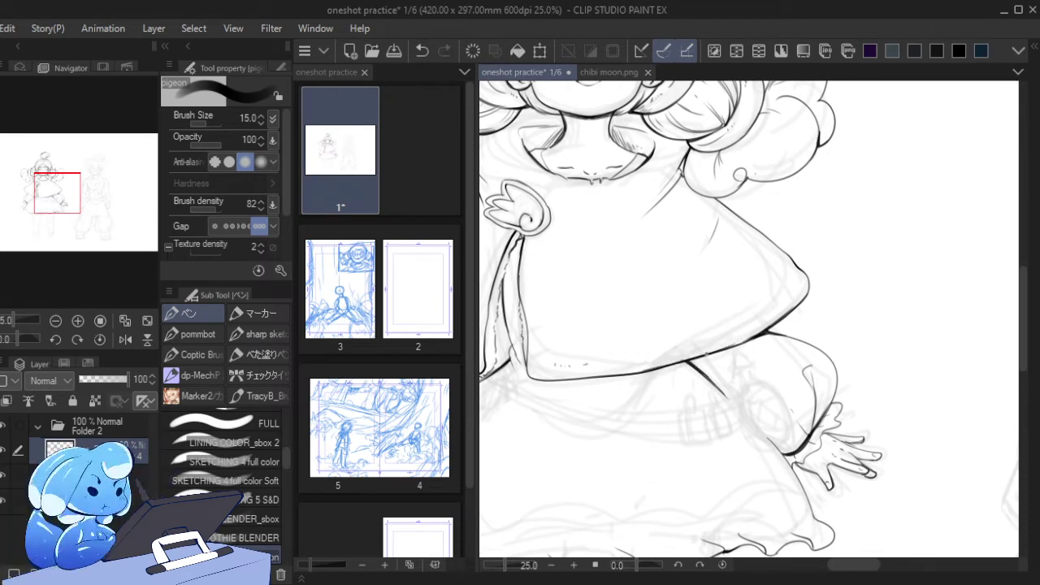
pyautogui.hotkey('ctrl', 'z')
pyautogui.hotkey('ctrl', 'y')
pyautogui.hotkey('ctrl', 'z')
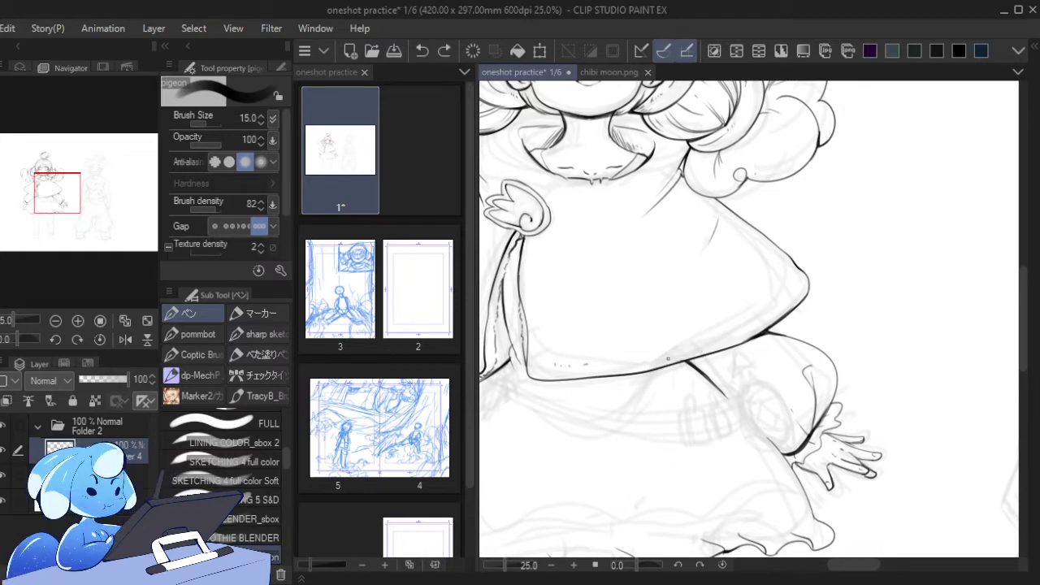
# - Clean up the cape's hem above the skirt with the vector eraser and re-ink that stretch at brush size 15
pyautogui.press('e')
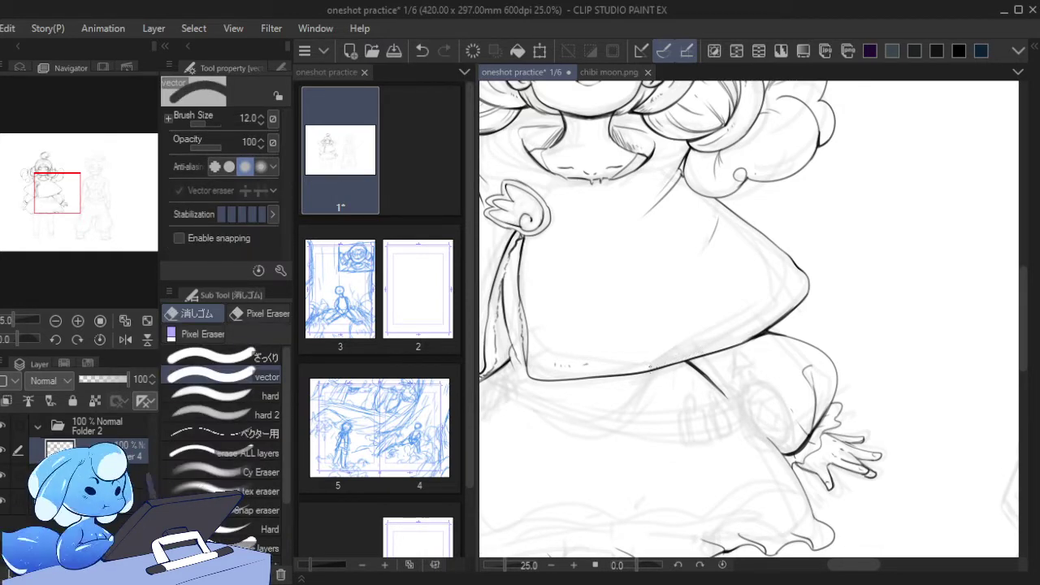
pyautogui.moveTo(651, 367); pyautogui.dragTo(730, 343)
pyautogui.moveTo(656, 367); pyautogui.dragTo(706, 352)
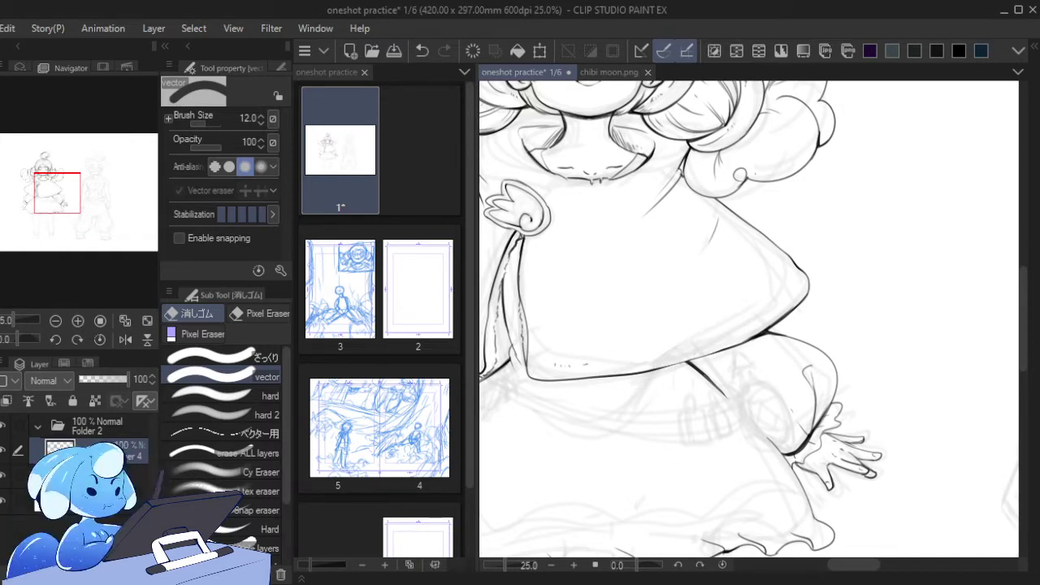
pyautogui.press('p')
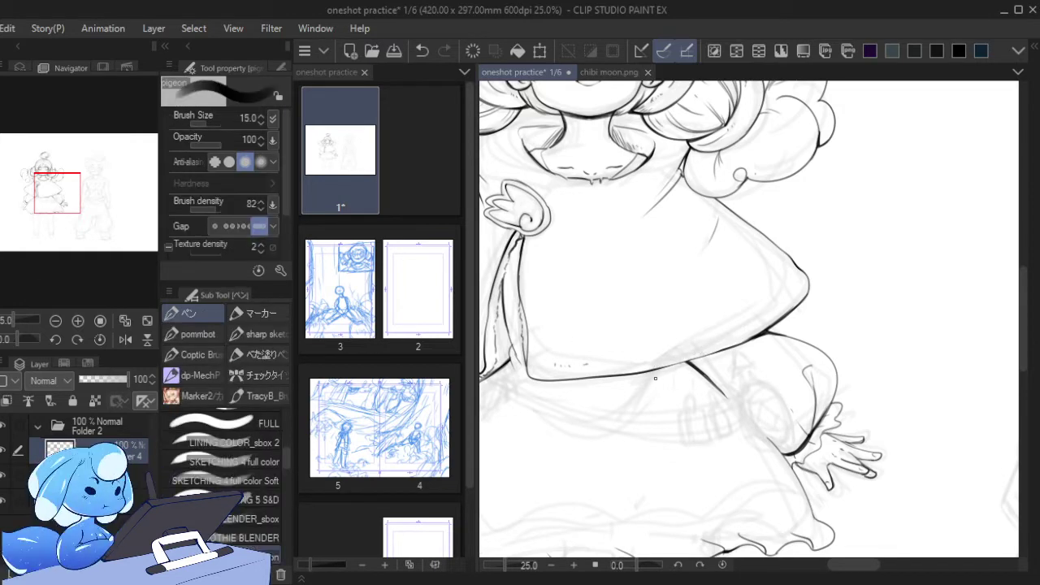
pyautogui.moveTo(653, 370); pyautogui.dragTo(744, 341)
pyautogui.hotkey('ctrl', 'z')
pyautogui.moveTo(651, 370); pyautogui.dragTo(741, 339)
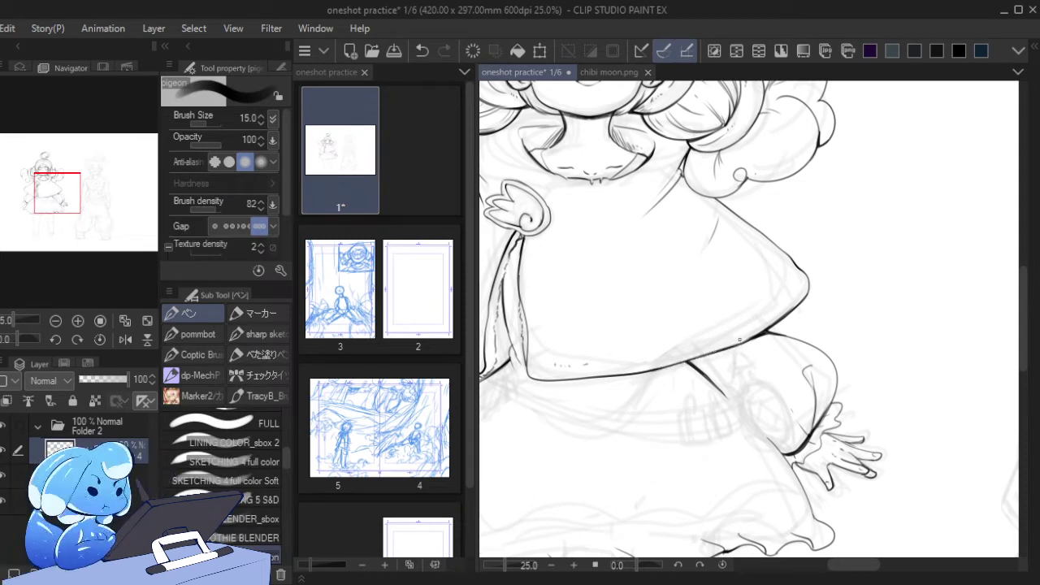
pyautogui.hotkey('ctrl', 'z')
pyautogui.moveTo(651, 371); pyautogui.dragTo(739, 343)
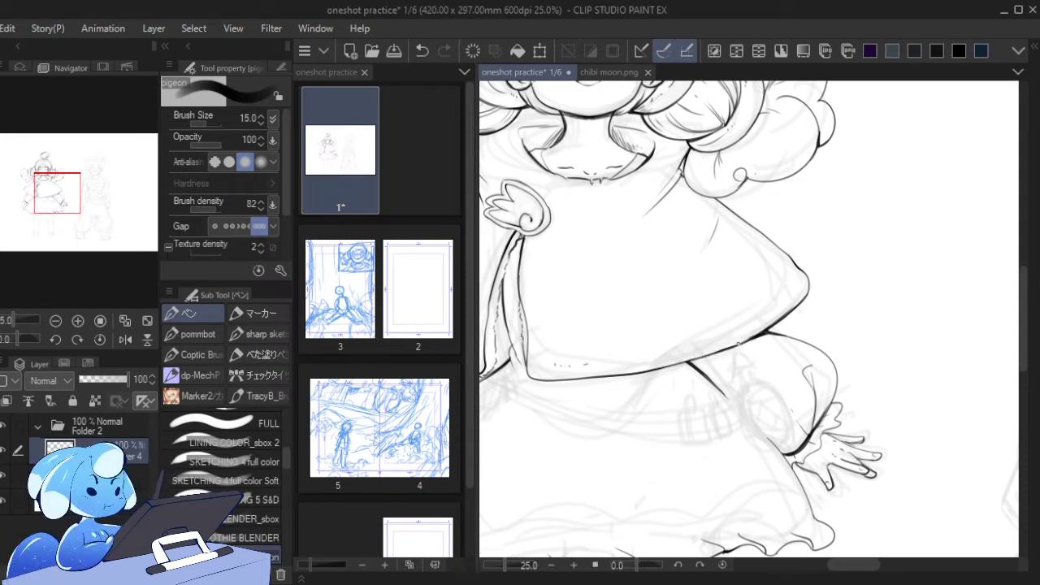
# - Darken the middle fold of the skirt's ruffled hem and ink the left-side leg's outer line down to the ankle
pyautogui.moveTo(49, 204); pyautogui.dragTo(31, 214)
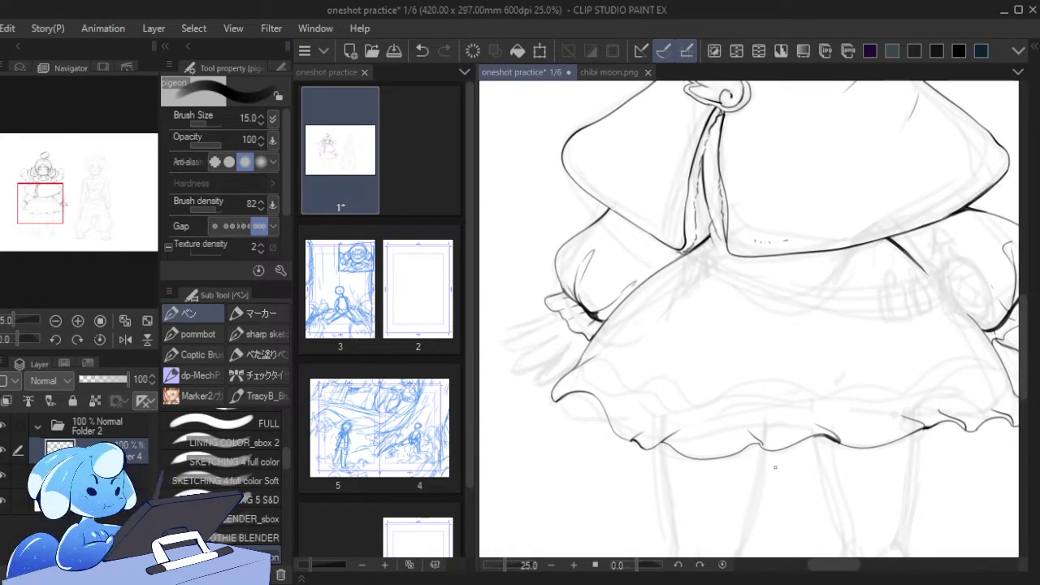
pyautogui.moveTo(759, 442); pyautogui.dragTo(773, 448)
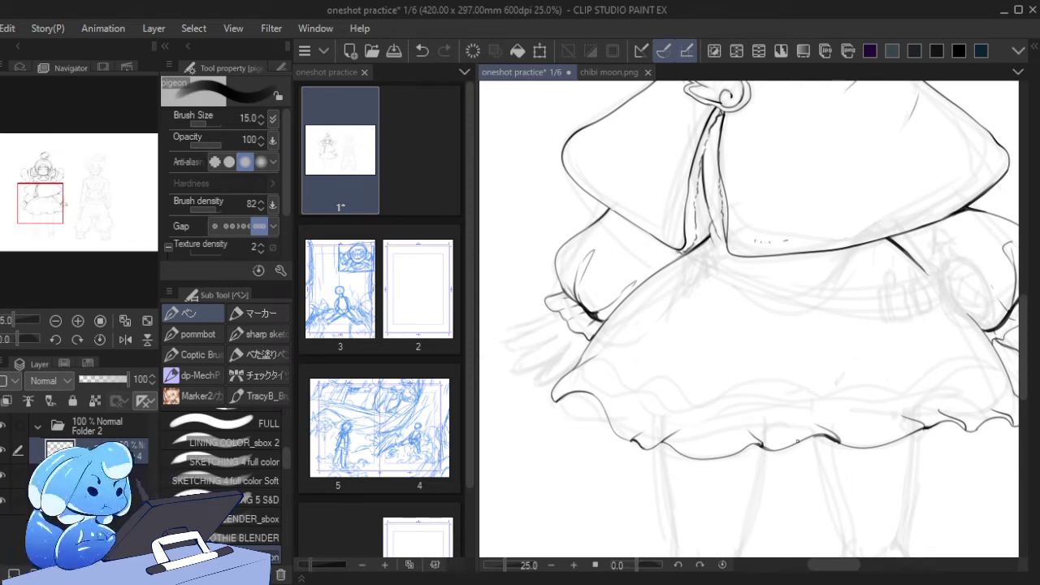
pyautogui.scroll(-5, 996, 381)
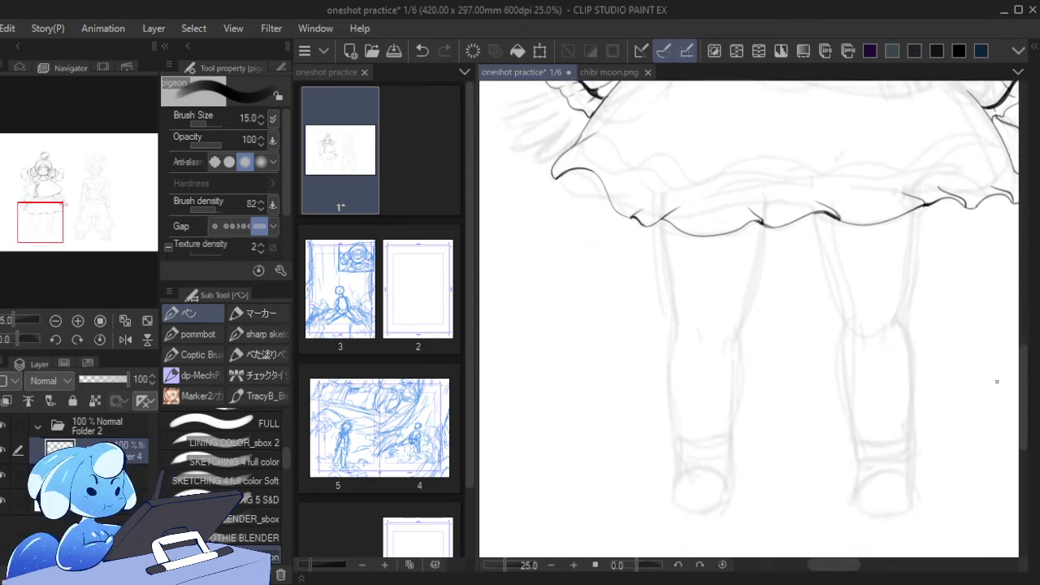
pyautogui.moveTo(658, 219); pyautogui.dragTo(681, 336)
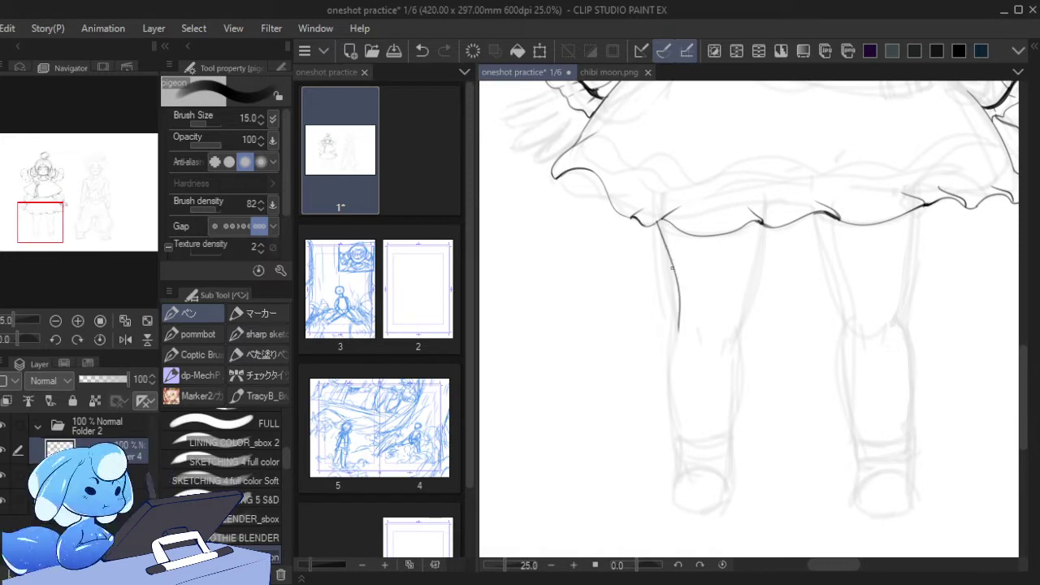
pyautogui.hotkey('ctrl', 'z')
pyautogui.moveTo(658, 225); pyautogui.dragTo(681, 468)
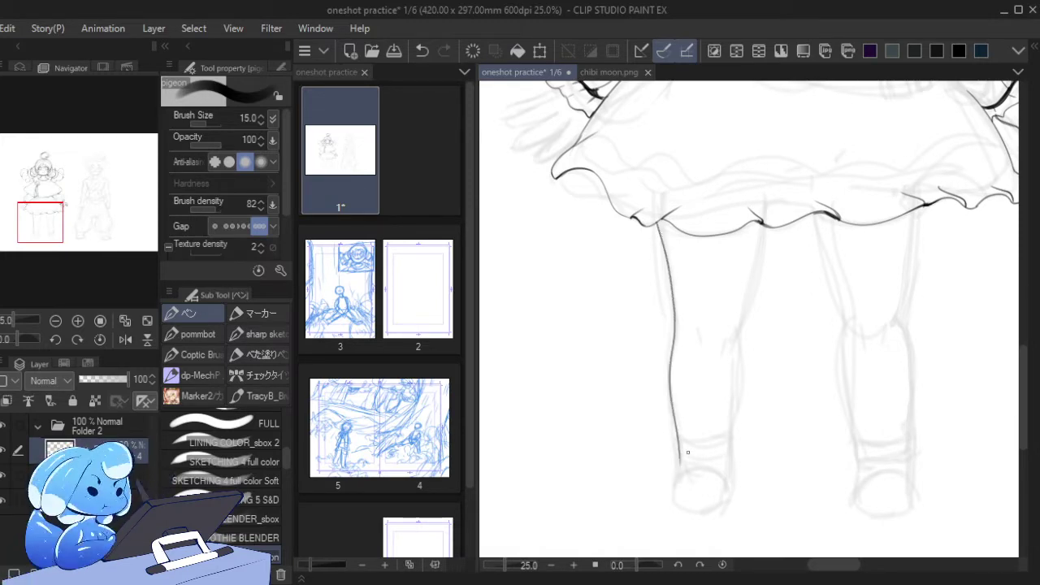
# - Ink the left-side leg's inner thigh and calf lines and add a small mark on the knee
pyautogui.moveTo(763, 224)
pyautogui.mouseDown()
pyautogui.moveTo(762, 265)
pyautogui.moveTo(735, 341)
pyautogui.mouseUp()
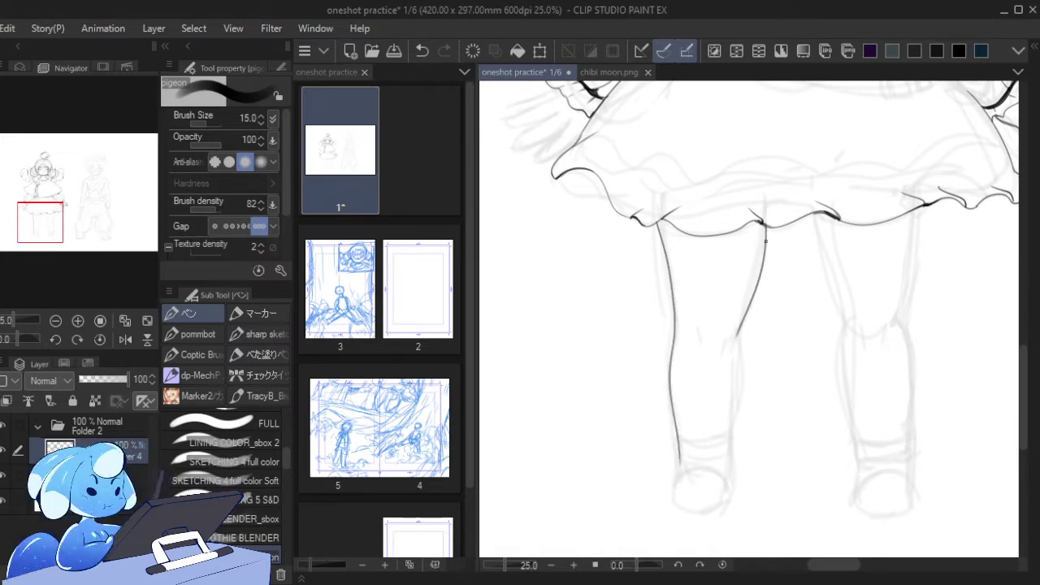
pyautogui.hotkey('ctrl', 'z')
pyautogui.moveTo(760, 223)
pyautogui.mouseDown()
pyautogui.moveTo(749, 312)
pyautogui.moveTo(728, 360)
pyautogui.mouseUp()
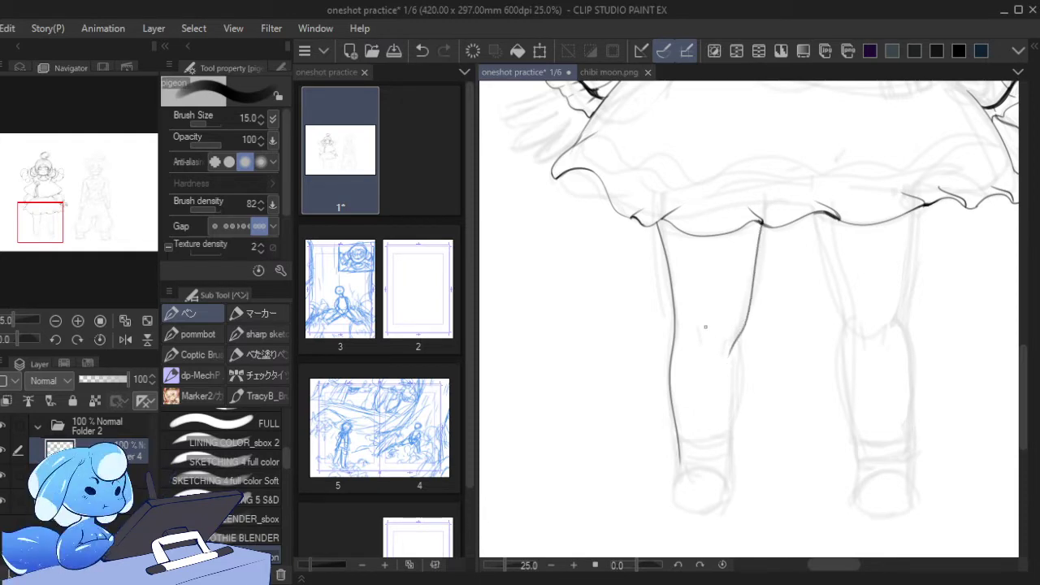
pyautogui.moveTo(705, 326)
pyautogui.mouseDown()
pyautogui.moveTo(736, 391)
pyautogui.moveTo(732, 478)
pyautogui.mouseUp()
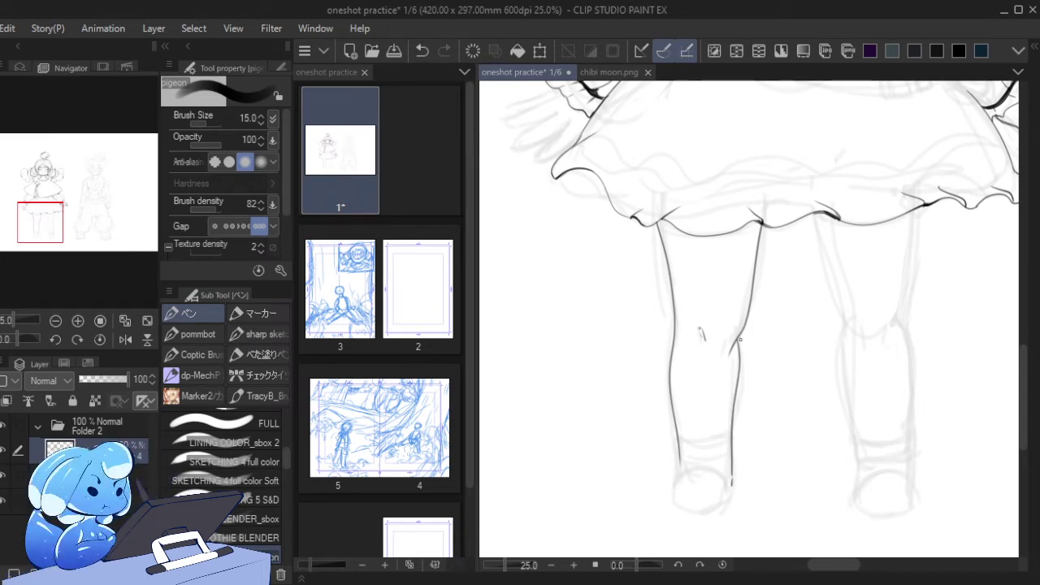
# - Thicken the crease where the left-side leg's inner thigh line meets the calf at the knee
pyautogui.moveTo(740, 327); pyautogui.dragTo(740, 361)
pyautogui.hotkey('ctrl', 'z')
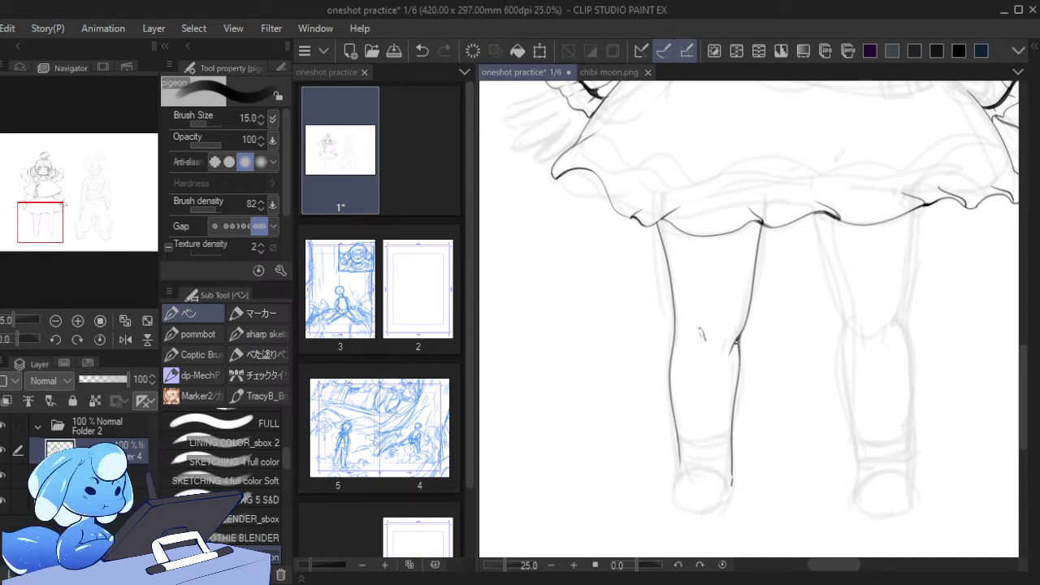
pyautogui.moveTo(737, 341); pyautogui.dragTo(738, 360)
pyautogui.hotkey('ctrl', 'z')
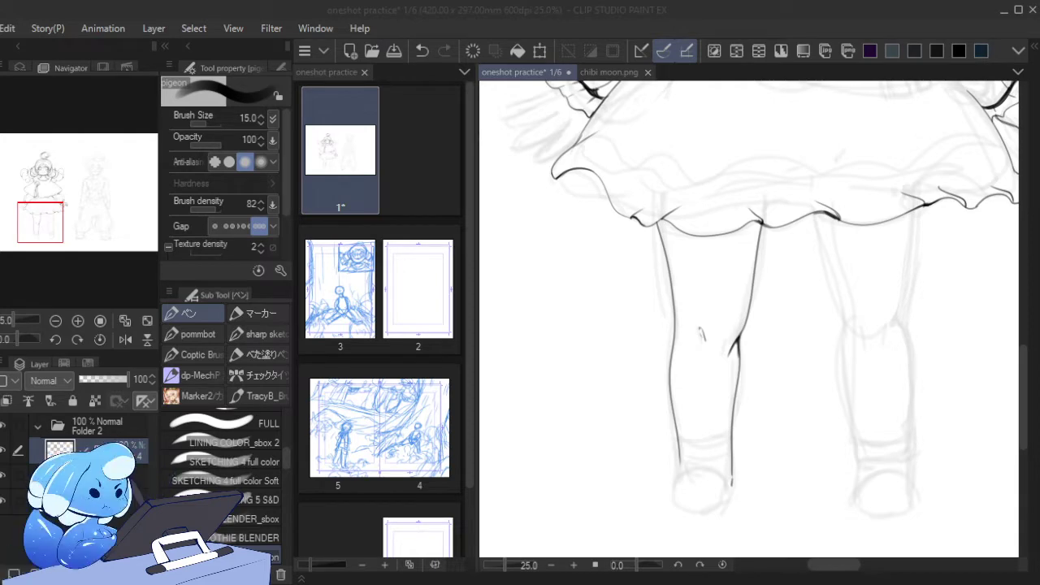
pyautogui.hotkey('alt', 'Tab')
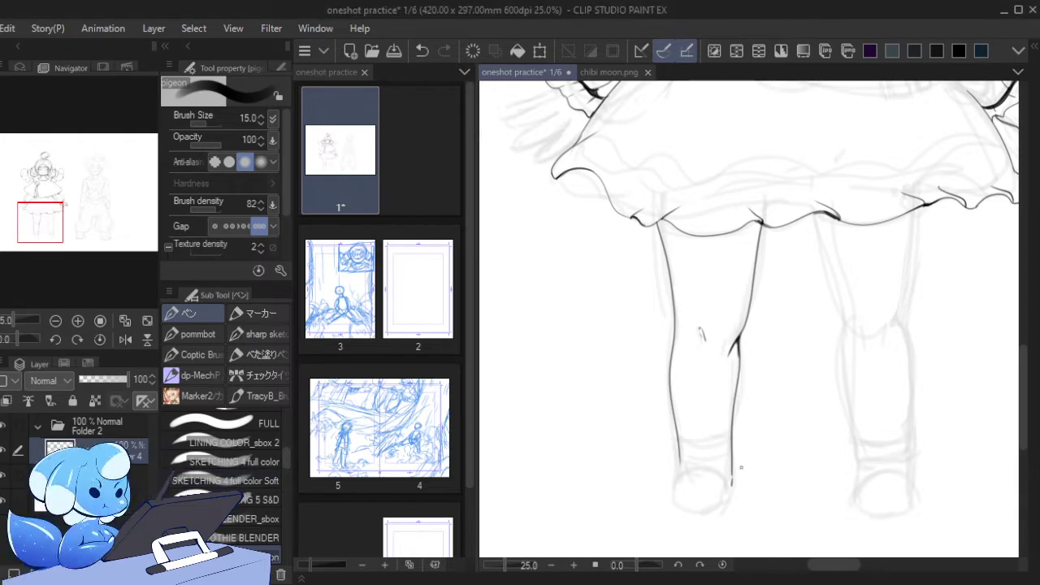
# - Erase the lower calf lines on both sides of the left-side leg with the vector eraser at size 25
pyautogui.press('e')
pyautogui.moveTo(736, 488)
pyautogui.mouseDown()
pyautogui.moveTo(734, 452)
pyautogui.moveTo(733, 467)
pyautogui.mouseUp()
pyautogui.press(']')
pyautogui.press(']')
pyautogui.press(']')
pyautogui.press(']')
pyautogui.click(680, 467)
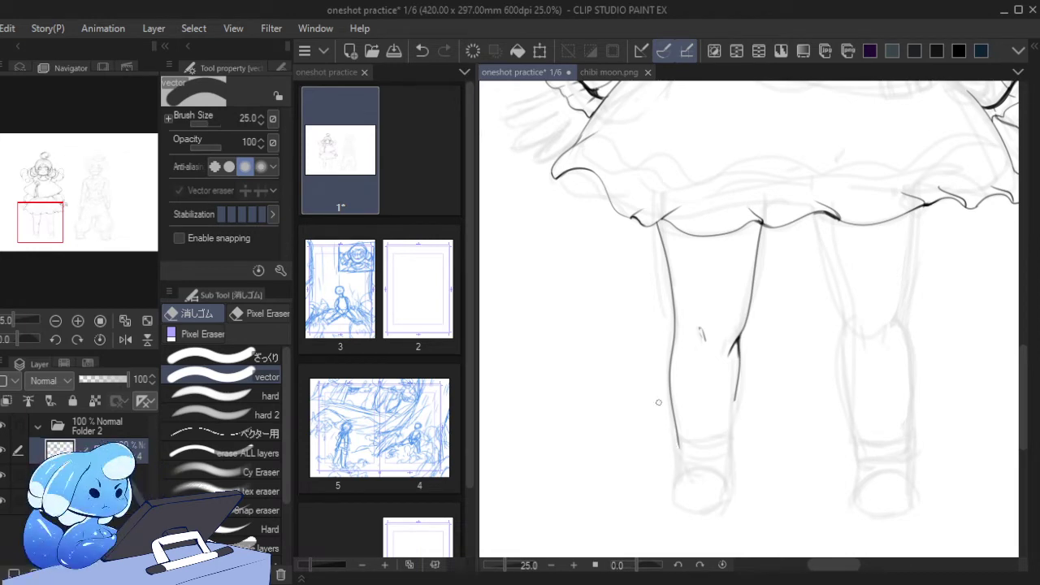
pyautogui.moveTo(680, 444); pyautogui.dragTo(664, 393)
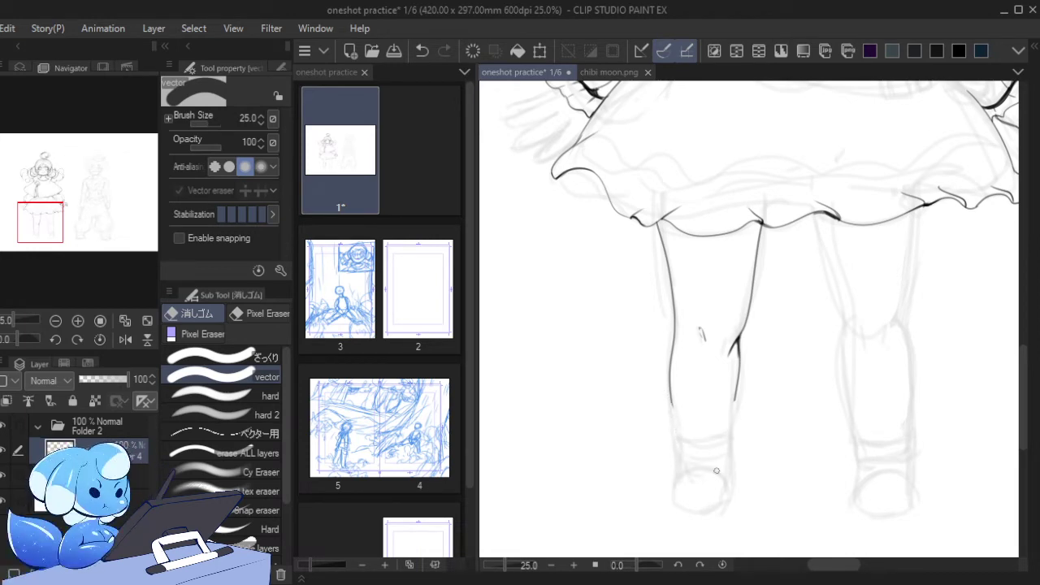
# - Try to redraw the left-side leg's inner calf line from the knee toward the ankle
pyautogui.press('p')
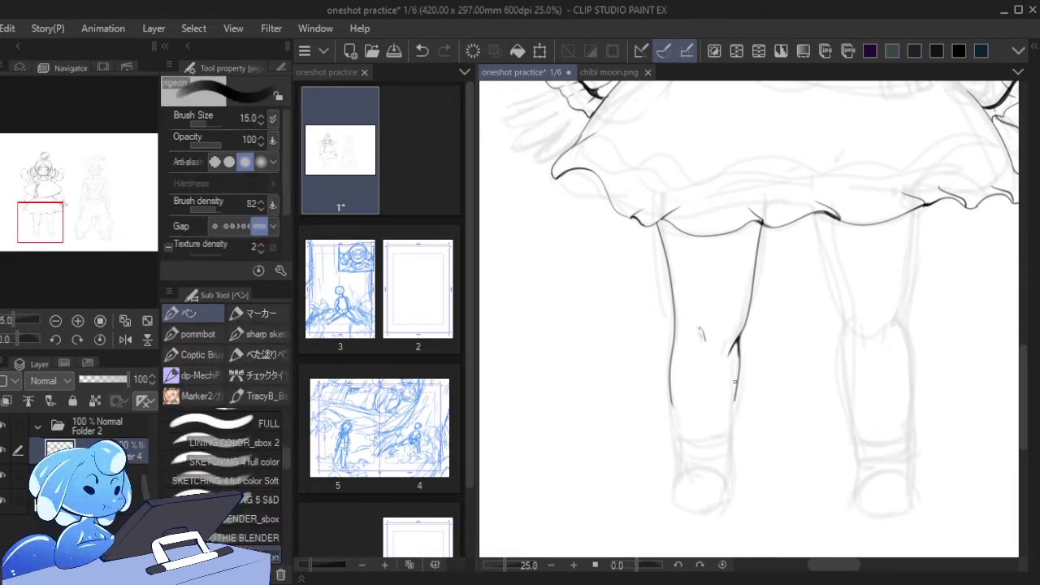
pyautogui.moveTo(740, 352); pyautogui.dragTo(731, 463)
pyautogui.hotkey('ctrl', 'z')
pyautogui.hotkey('ctrl', 'z')
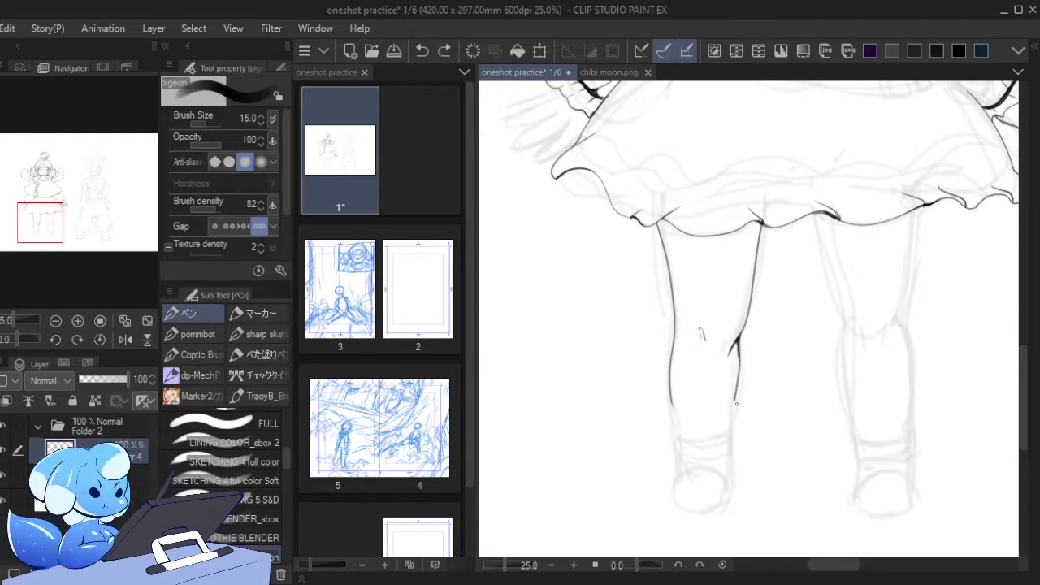
pyautogui.moveTo(739, 355)
pyautogui.mouseDown()
pyautogui.moveTo(729, 445)
pyautogui.moveTo(737, 384)
pyautogui.mouseUp()
pyautogui.hotkey('ctrl', 'z')
pyautogui.hotkey('ctrl', 'z')
pyautogui.hotkey('ctrl', 'z')
pyautogui.hotkey('ctrl', 'z')
pyautogui.hotkey('ctrl', 'z')
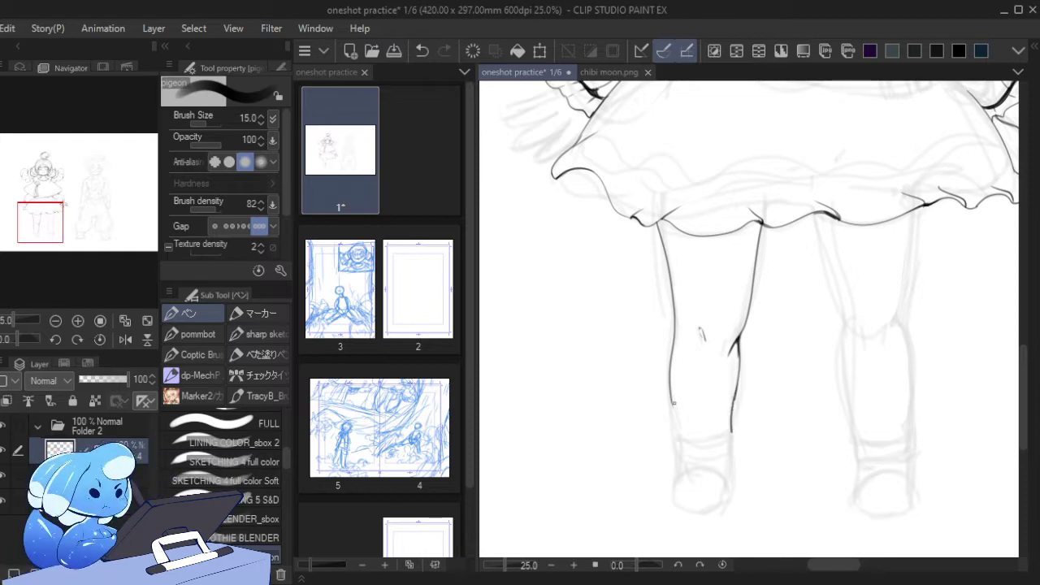
# - Redraw the left-side leg's outer and inner calf lines down to the ankle at brush size 15
pyautogui.moveTo(673, 401); pyautogui.dragTo(680, 465)
pyautogui.hotkey('ctrl', 'z')
pyautogui.hotkey('ctrl', 'z')
pyautogui.hotkey('ctrl', 'z')
pyautogui.moveTo(736, 394); pyautogui.dragTo(732, 486)
pyautogui.press('e')
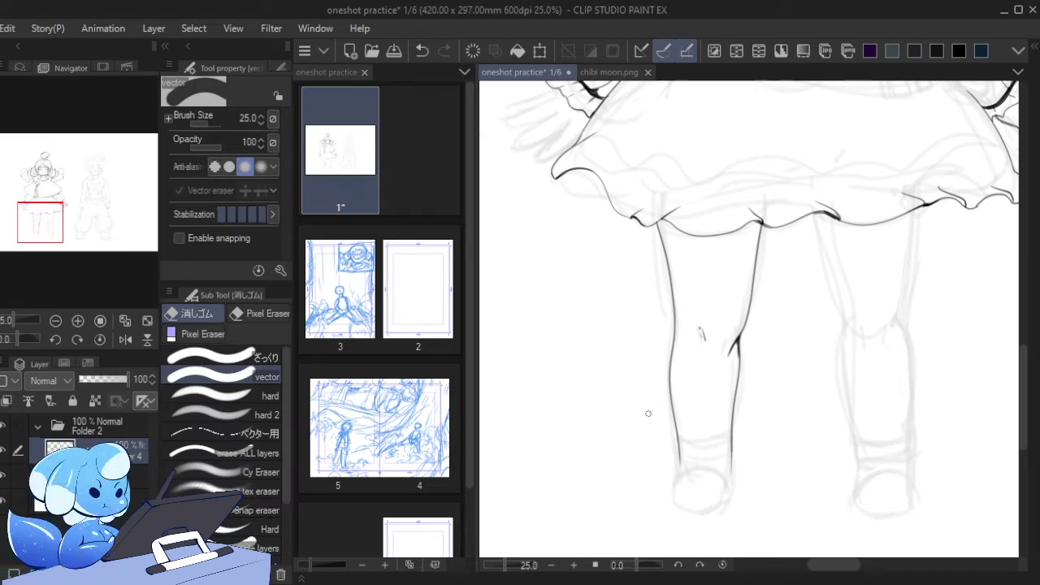
pyautogui.press('p')
# - Ink the right-side leg's inner thigh line from the skirt hem to just below the knee
pyautogui.moveTo(62, 221); pyautogui.dragTo(70, 220)
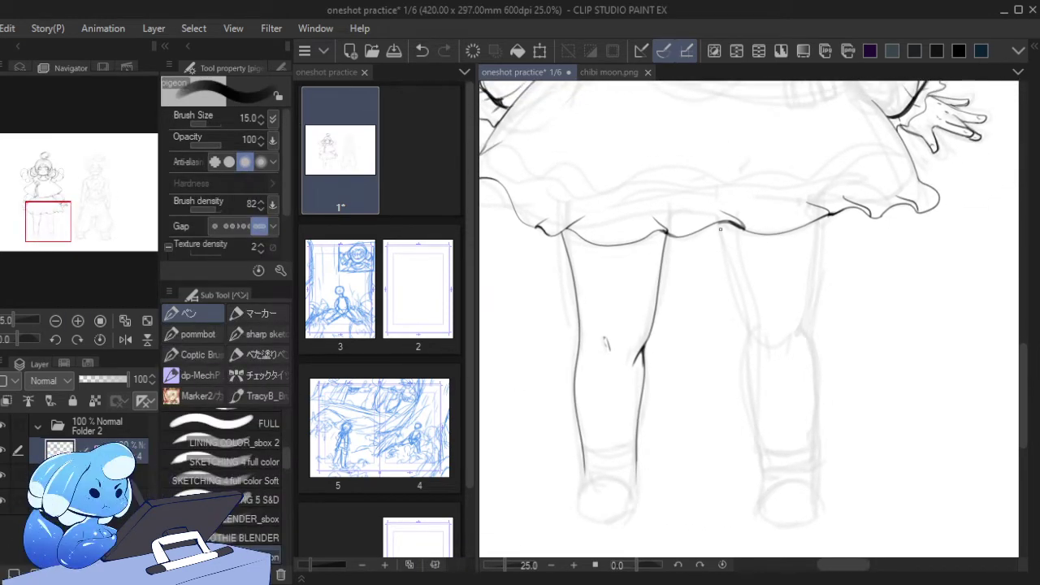
pyautogui.moveTo(720, 229); pyautogui.dragTo(749, 349)
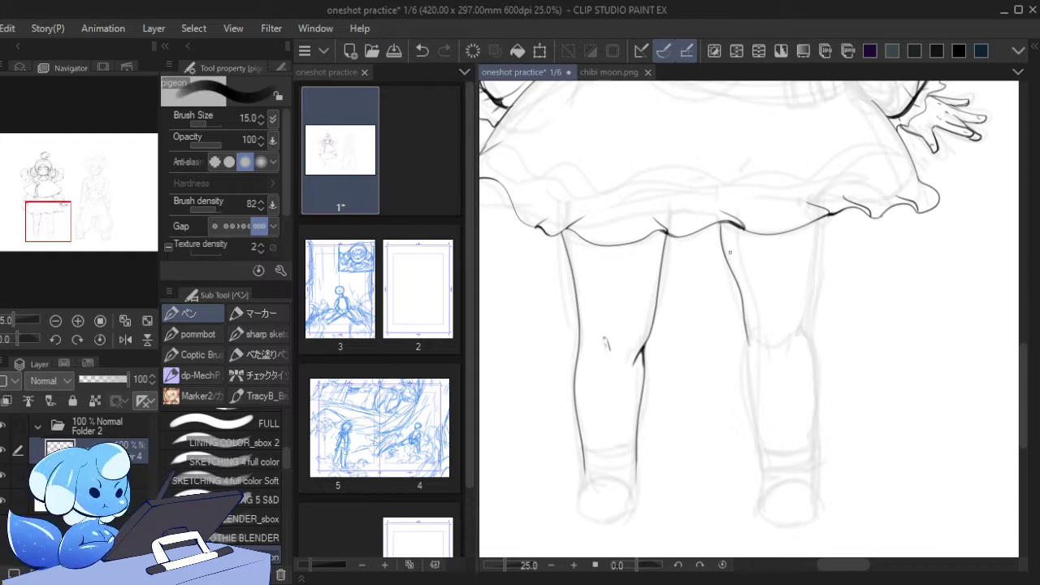
pyautogui.hotkey('ctrl', 'z')
pyautogui.moveTo(721, 226); pyautogui.dragTo(754, 359)
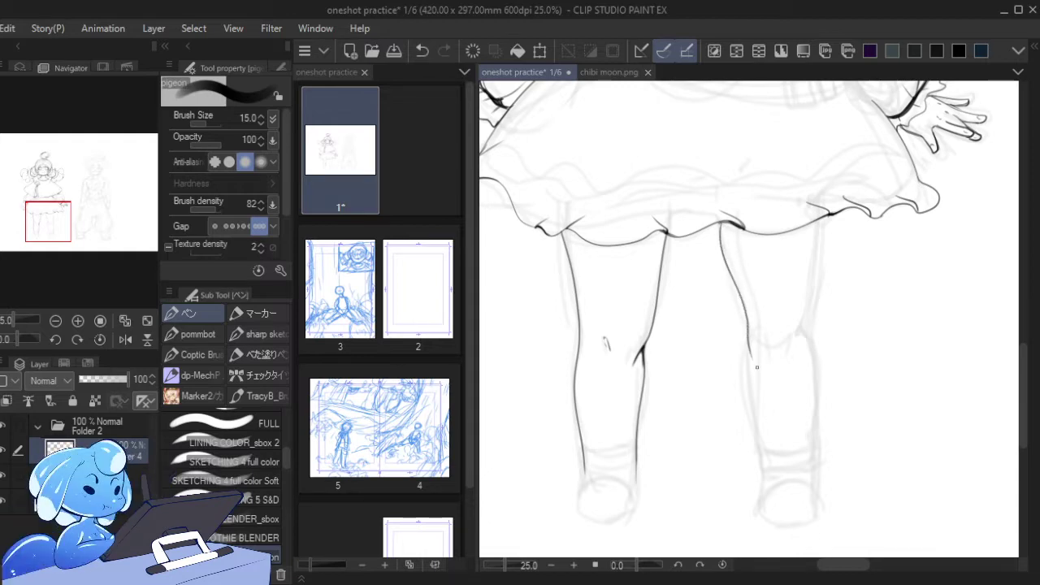
# - Ink the right-side leg's outer line from the skirt hem past the knee and down the calf
pyautogui.moveTo(826, 221)
pyautogui.mouseDown()
pyautogui.moveTo(803, 331)
pyautogui.moveTo(818, 213)
pyautogui.moveTo(799, 343)
pyautogui.moveTo(805, 331)
pyautogui.mouseUp()
pyautogui.hotkey('ctrl', 'z')
pyautogui.hotkey('ctrl', 'z')
pyautogui.moveTo(815, 364)
pyautogui.mouseDown()
pyautogui.moveTo(815, 433)
pyautogui.moveTo(806, 321)
pyautogui.moveTo(805, 331)
pyautogui.mouseUp()
pyautogui.hotkey('ctrl', 'z')
# - Thicken the crease on the outer side of the right-side leg's knee with short overlapping strokes
pyautogui.moveTo(815, 287)
pyautogui.mouseDown()
pyautogui.moveTo(803, 340)
pyautogui.moveTo(806, 332)
pyautogui.mouseUp()
pyautogui.hotkey('ctrl', 'z')
pyautogui.hotkey('ctrl', 'z')
pyautogui.hotkey('ctrl', 'z')
pyautogui.moveTo(815, 287); pyautogui.dragTo(808, 332)
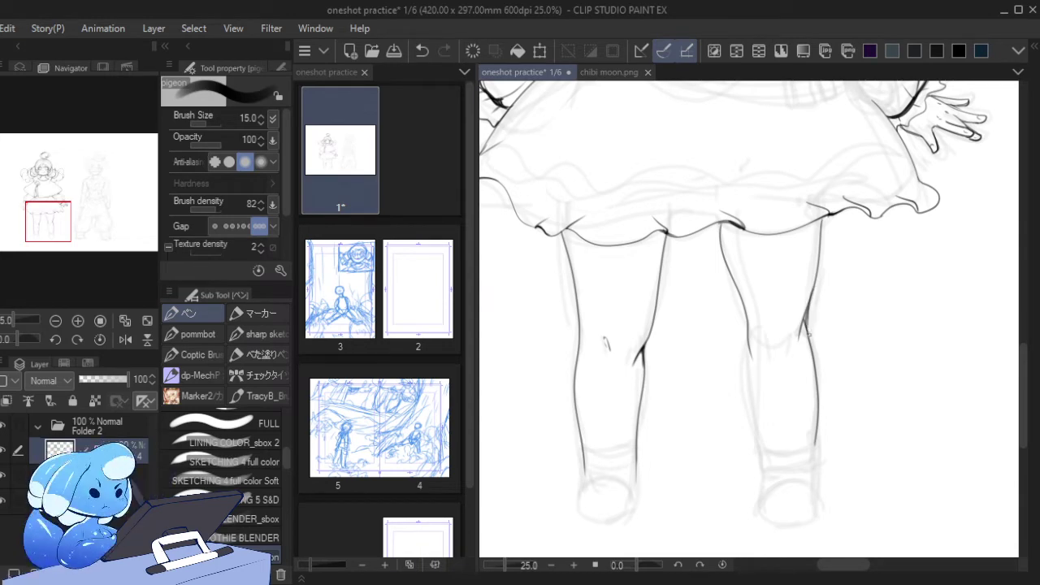
pyautogui.moveTo(813, 290); pyautogui.dragTo(803, 324)
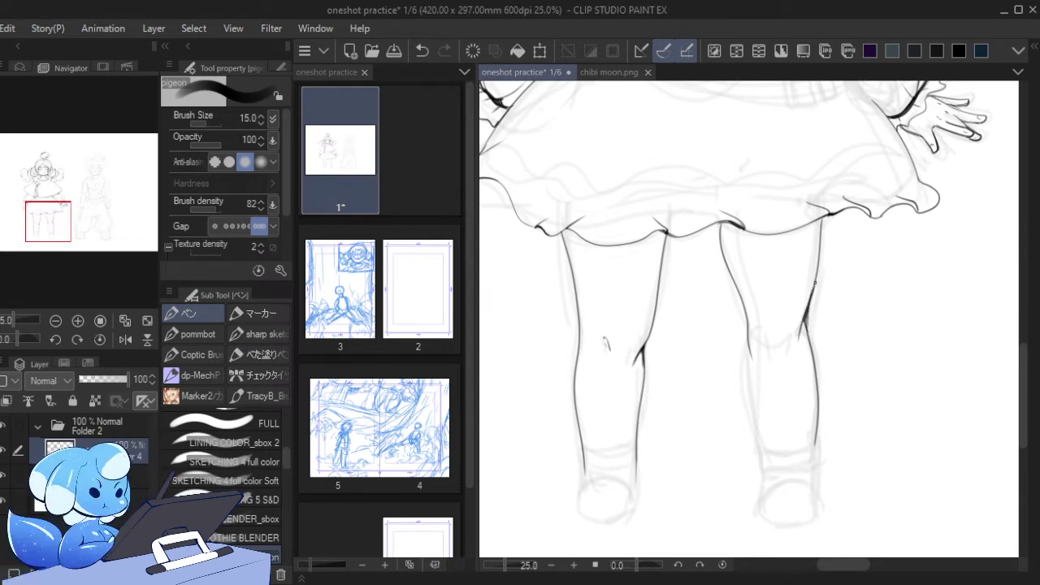
pyautogui.moveTo(816, 284); pyautogui.dragTo(801, 326)
pyautogui.moveTo(814, 291); pyautogui.dragTo(807, 333)
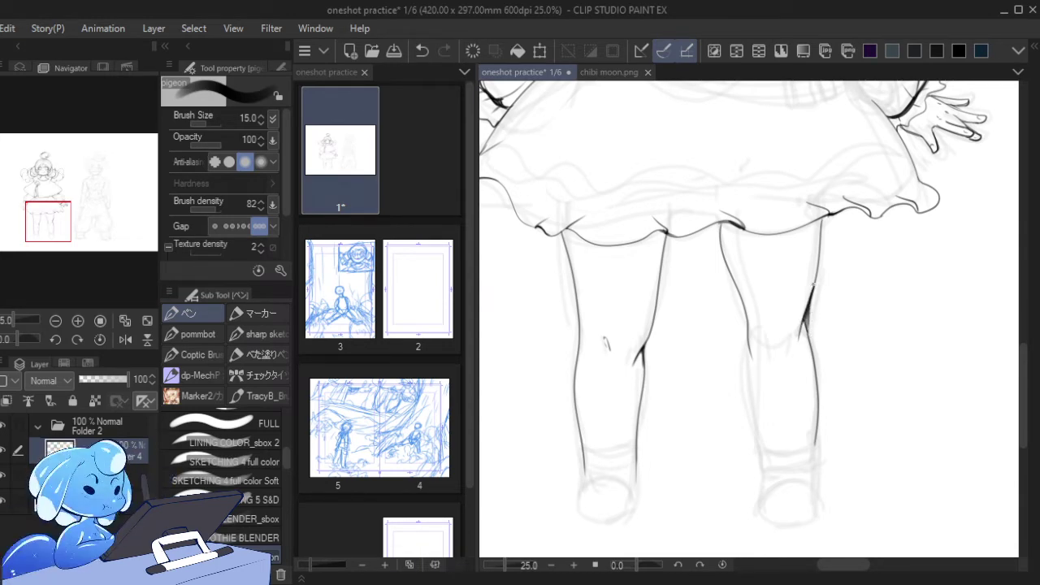
# - Ink a small kneecap mark on the right-side leg at brush size 12
pyautogui.moveTo(814, 283); pyautogui.dragTo(808, 343)
pyautogui.hotkey('ctrl', 'z')
pyautogui.moveTo(814, 286)
pyautogui.mouseDown()
pyautogui.moveTo(808, 348)
pyautogui.moveTo(757, 375)
pyautogui.moveTo(782, 346)
pyautogui.mouseUp()
pyautogui.hotkey('ctrl', 'z')
pyautogui.hotkey('ctrl', 'z')
pyautogui.hotkey('ctrl', 'z')
pyautogui.hotkey('ctrl', 'z')
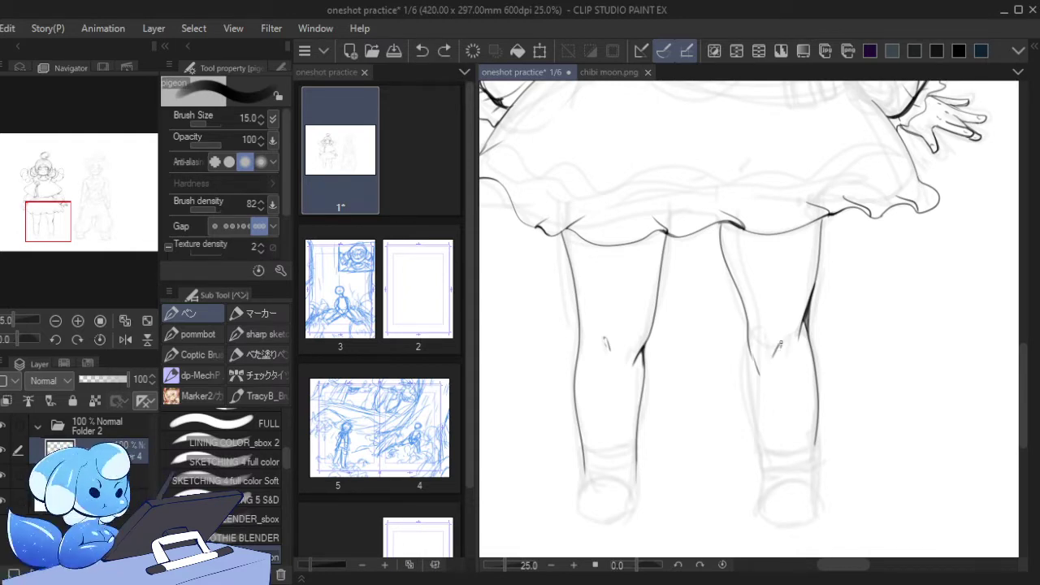
pyautogui.press('[')
pyautogui.hotkey('ctrl', 'z')
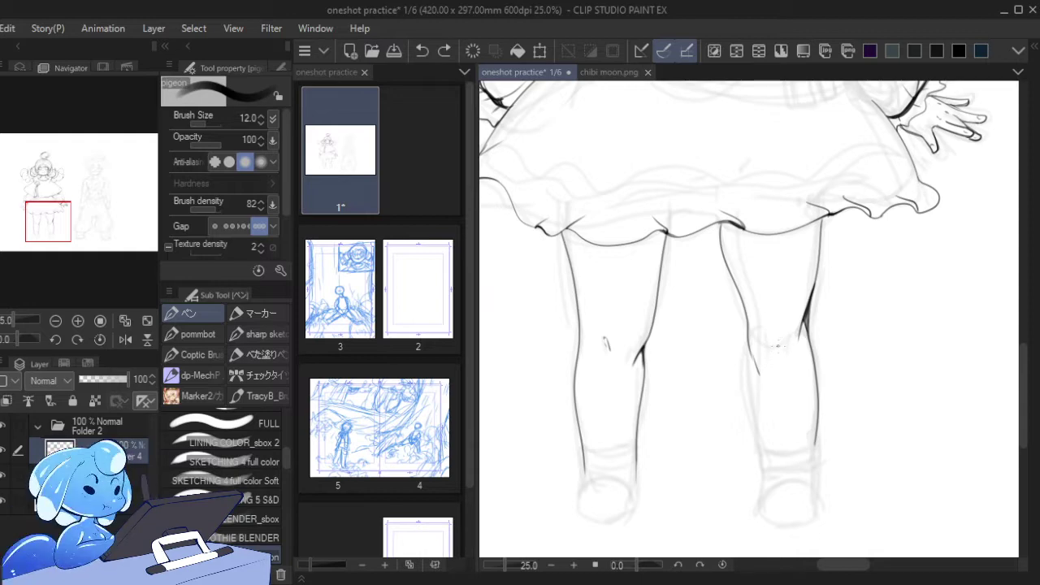
pyautogui.moveTo(776, 351)
pyautogui.mouseDown()
pyautogui.moveTo(783, 341)
pyautogui.moveTo(760, 415)
pyautogui.mouseUp()
pyautogui.hotkey('ctrl', 'z')
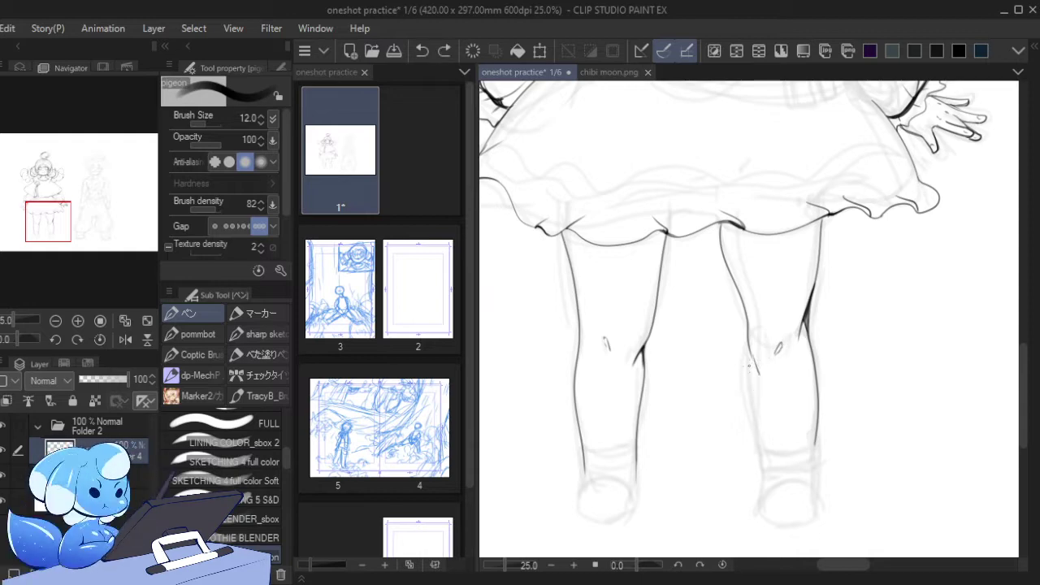
# - Ink the right-side leg's inner calf line from just below the knee to the ankle at brush size 12
pyautogui.moveTo(750, 364); pyautogui.dragTo(758, 457)
pyautogui.hotkey('ctrl', 'z')
pyautogui.moveTo(749, 364); pyautogui.dragTo(767, 479)
pyautogui.hotkey('ctrl', 'z')
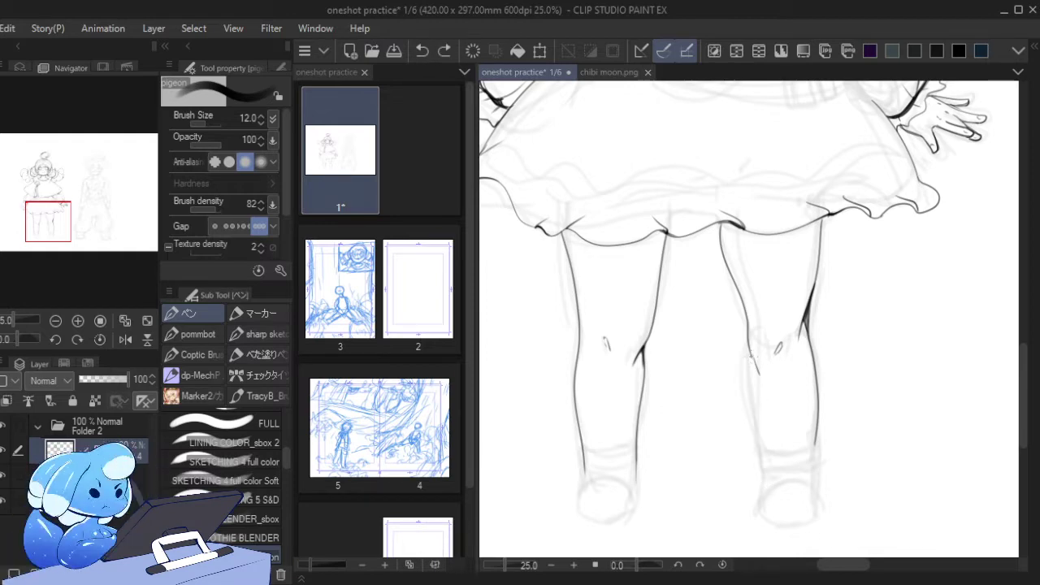
pyautogui.moveTo(748, 349); pyautogui.dragTo(764, 495)
pyautogui.hotkey('ctrl', 'z')
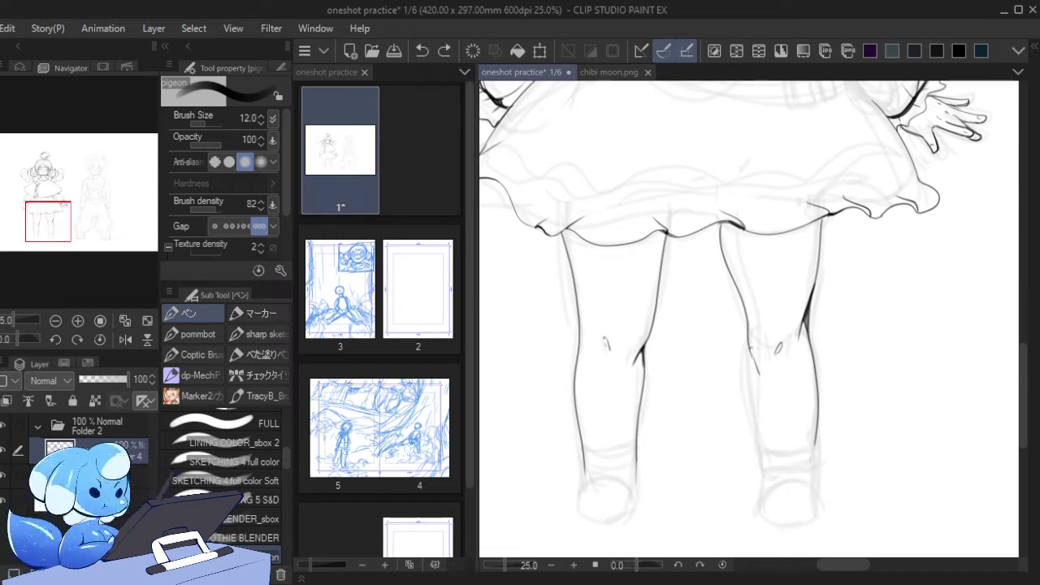
pyautogui.moveTo(749, 342); pyautogui.dragTo(757, 407)
pyautogui.hotkey('ctrl', 'z')
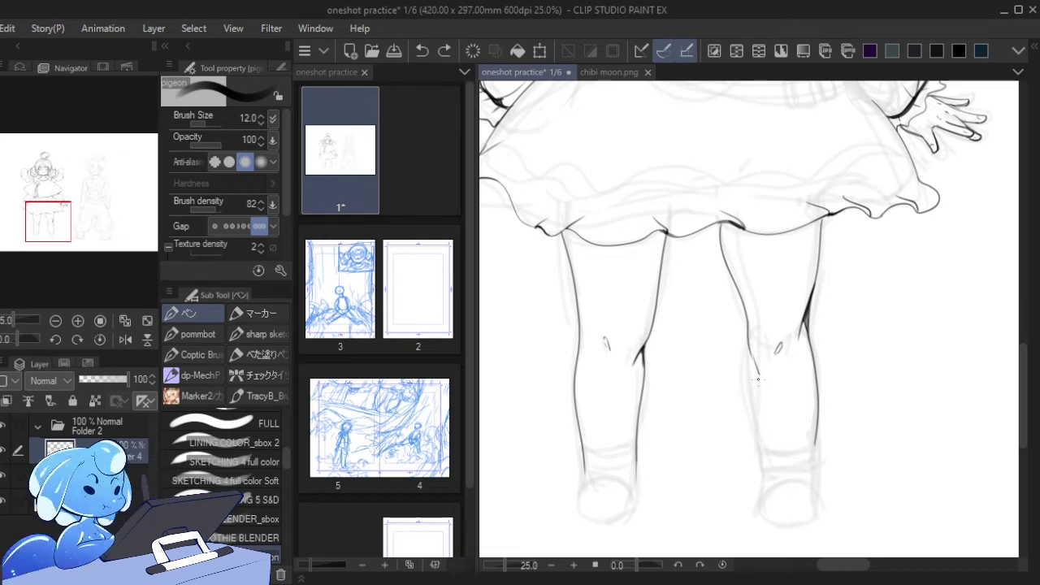
pyautogui.press('[')
pyautogui.press(']')
pyautogui.press(']')
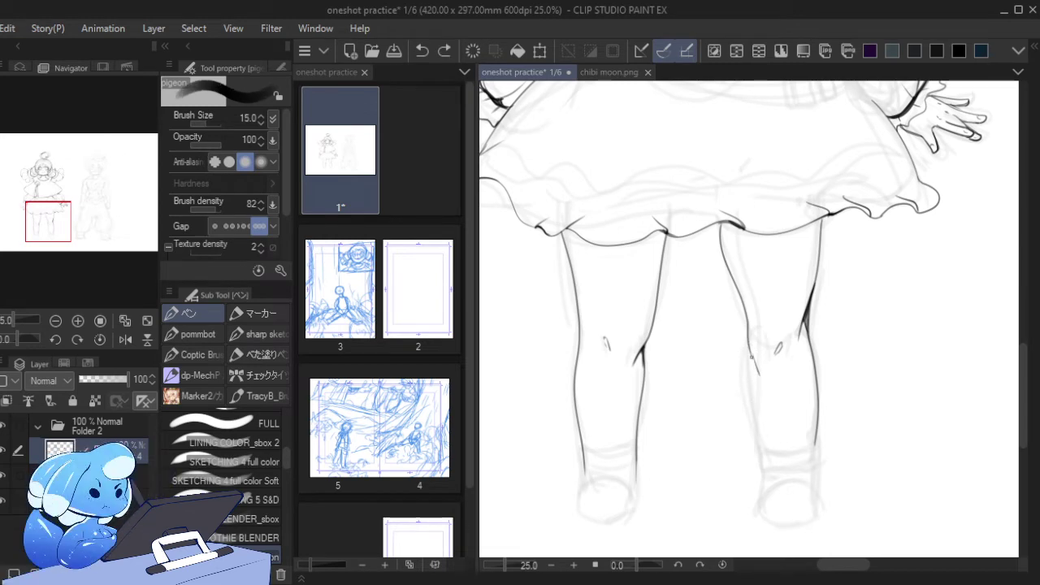
pyautogui.moveTo(757, 372); pyautogui.dragTo(760, 460)
pyautogui.hotkey('ctrl', 'z')
pyautogui.press('[')
pyautogui.moveTo(748, 350); pyautogui.dragTo(762, 476)
# - Thicken the crease on the inner side of the right-side leg's knee with short strokes
pyautogui.moveTo(746, 351)
pyautogui.mouseDown()
pyautogui.moveTo(749, 379)
pyautogui.moveTo(758, 370)
pyautogui.moveTo(747, 388)
pyautogui.mouseUp()
pyautogui.hotkey('ctrl', 'z')
pyautogui.moveTo(753, 354); pyautogui.dragTo(749, 398)
pyautogui.press('e')
pyautogui.hotkey('ctrl', 'z')
pyautogui.moveTo(745, 361); pyautogui.dragTo(755, 392)
pyautogui.hotkey('ctrl', 'z')
pyautogui.hotkey('ctrl', 'z')
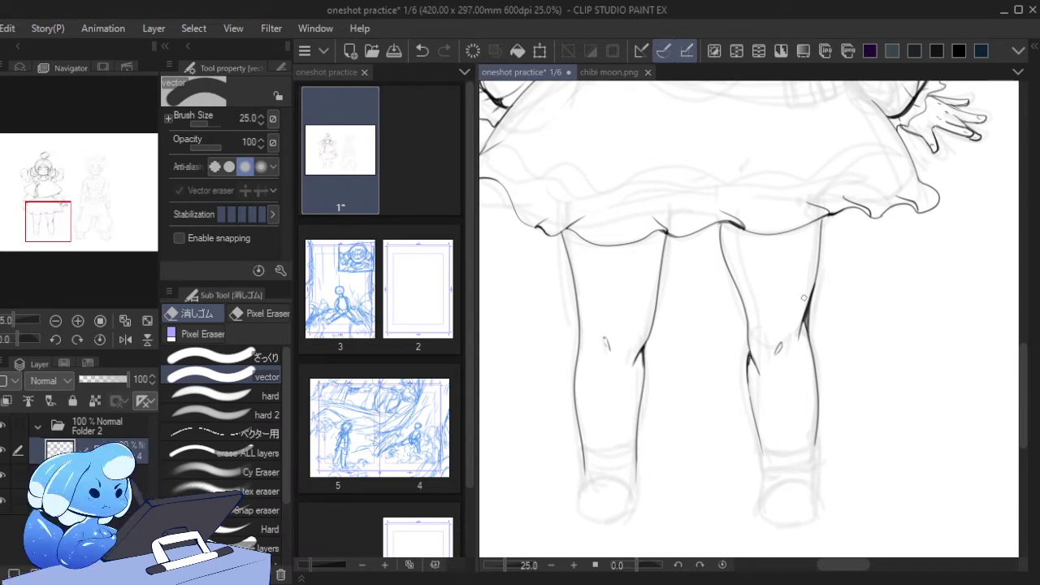
# - Trim the excess ink above the outer knee crease of the right-side leg with the vector eraser
pyautogui.hotkey('ctrl', 'z')
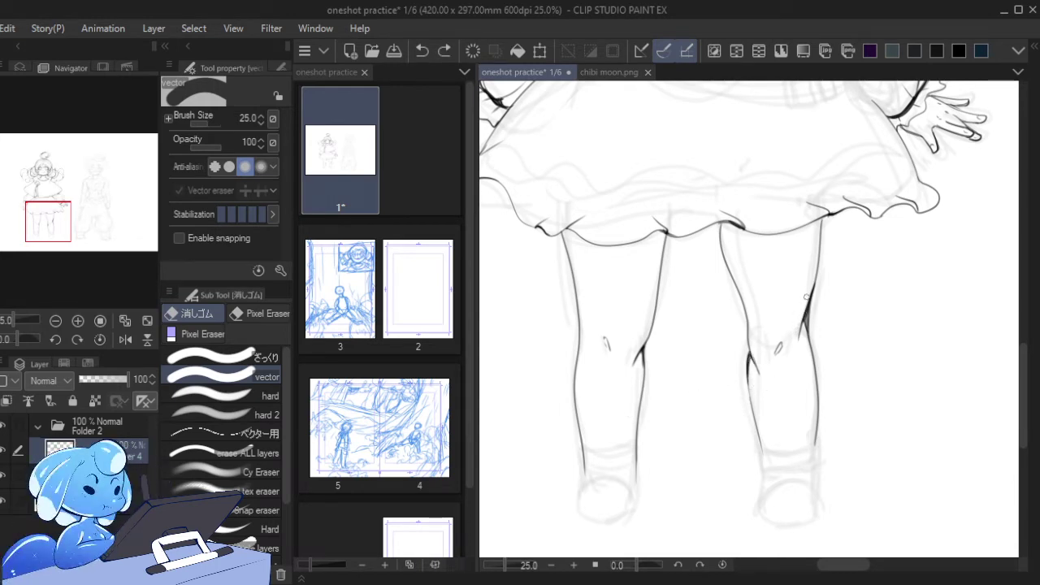
pyautogui.moveTo(806, 298); pyautogui.dragTo(810, 286)
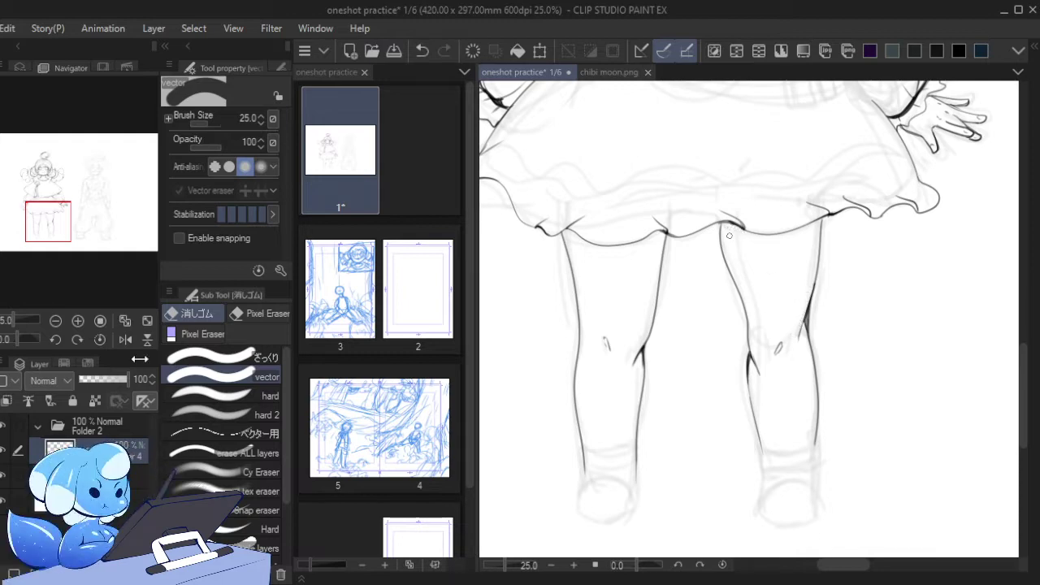
pyautogui.press('p')
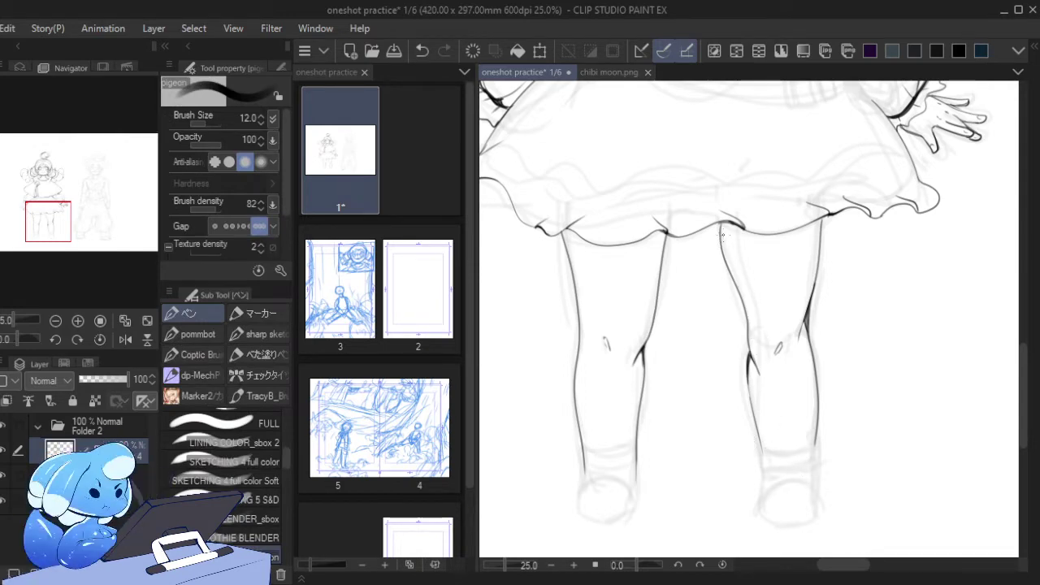
# - Check the whole page and erase the right-side leg's inner thigh line from the skirt hem to the knee
pyautogui.click(147, 323)
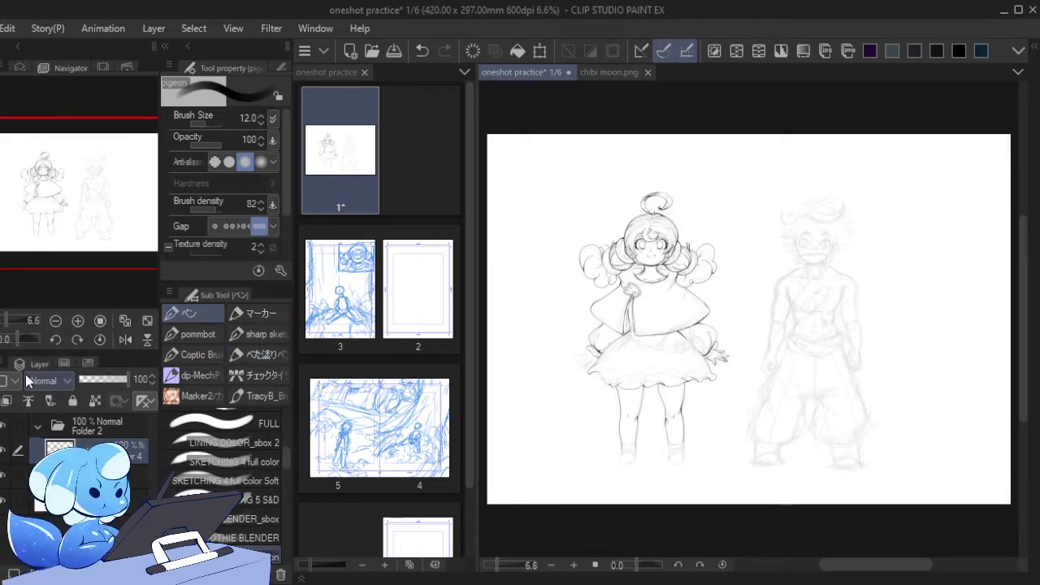
pyautogui.click(81, 318)
pyautogui.click(81, 318)
pyautogui.click(80, 318)
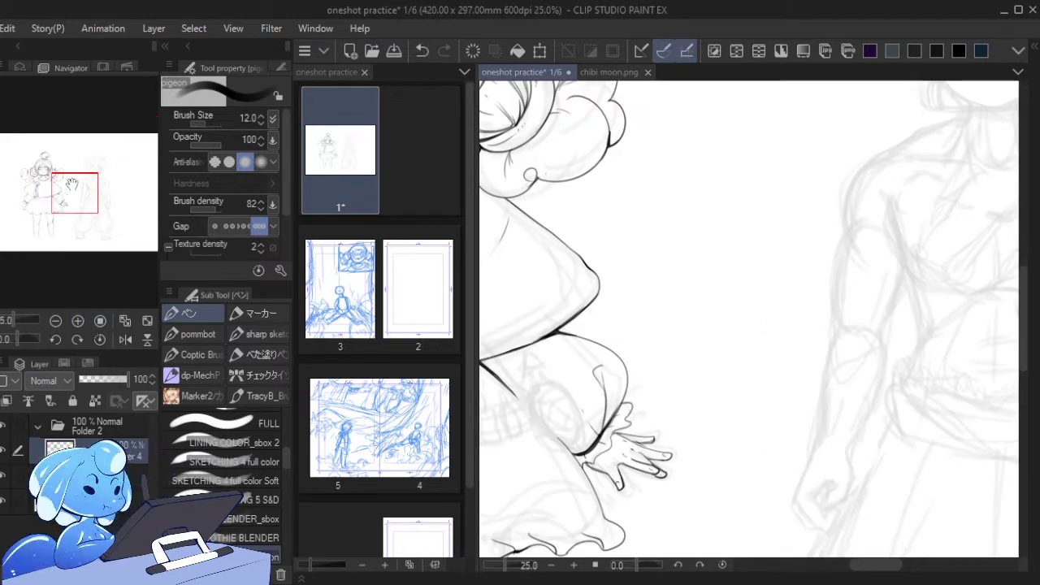
pyautogui.moveTo(73, 185); pyautogui.dragTo(54, 206)
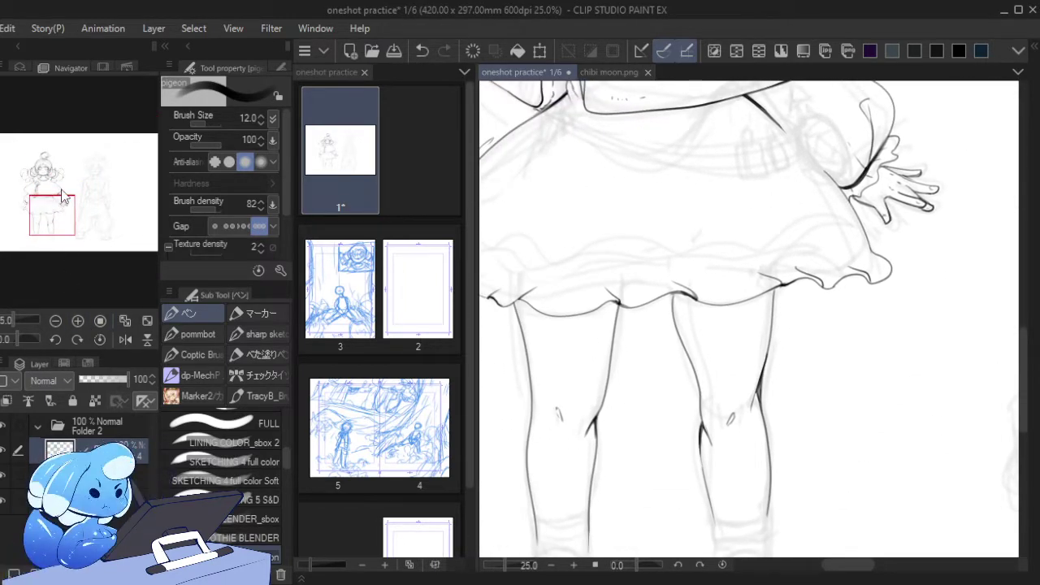
pyautogui.press('e')
pyautogui.moveTo(672, 299)
pyautogui.mouseDown()
pyautogui.moveTo(704, 394)
pyautogui.moveTo(698, 387)
pyautogui.mouseUp()
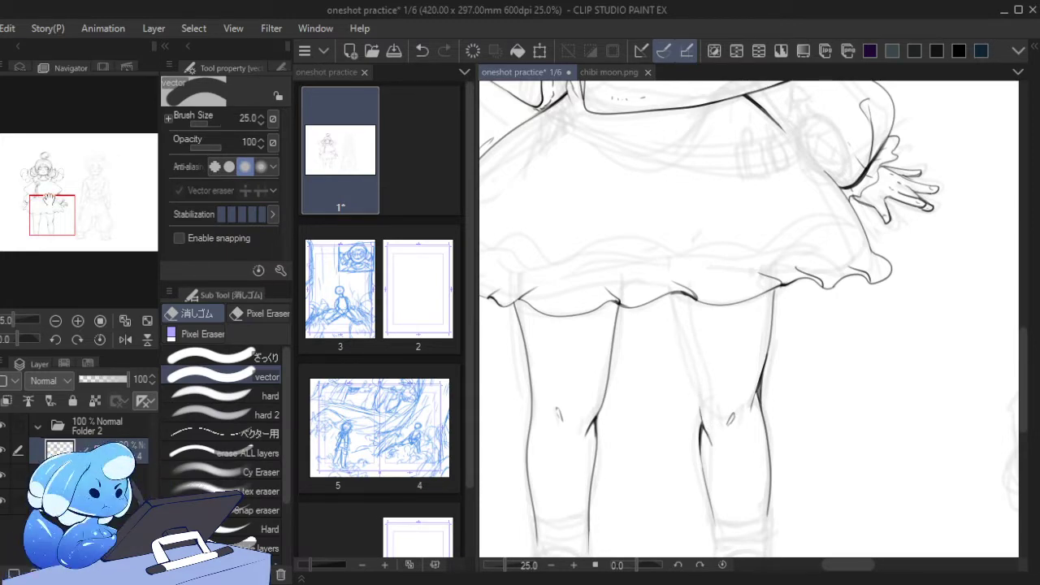
# - Redraw the right-side leg's inner thigh line closer to the leg's centre, darkening its start at the skirt hem
pyautogui.press('p')
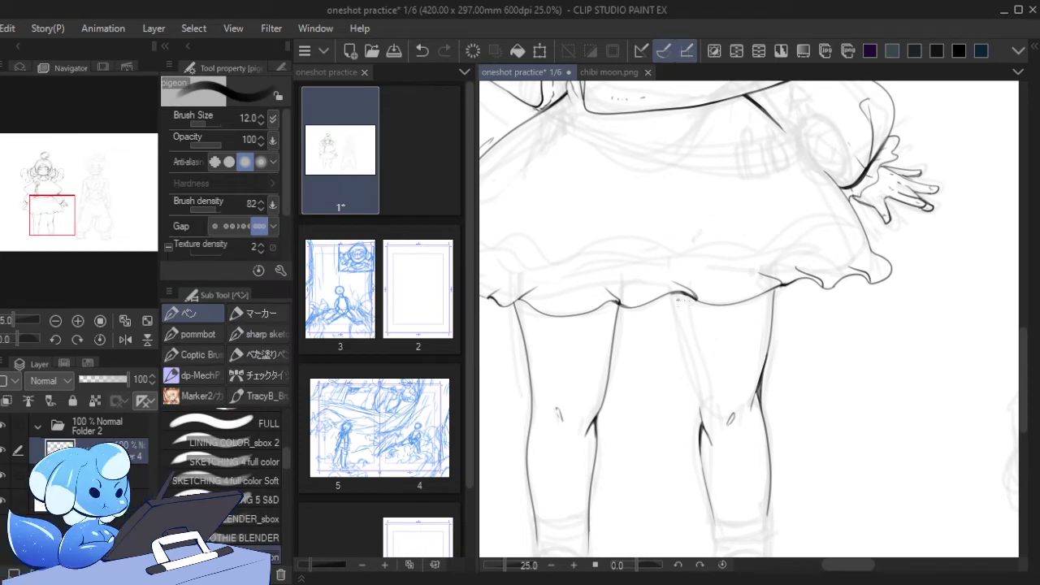
pyautogui.moveTo(675, 292); pyautogui.dragTo(692, 407)
pyautogui.hotkey('ctrl', 'z')
pyautogui.moveTo(675, 297)
pyautogui.mouseDown()
pyautogui.moveTo(701, 430)
pyautogui.moveTo(681, 297)
pyautogui.moveTo(689, 341)
pyautogui.mouseUp()
pyautogui.hotkey('ctrl', 'z')
pyautogui.hotkey('ctrl', 'z')
pyautogui.moveTo(681, 294); pyautogui.dragTo(686, 337)
pyautogui.hotkey('ctrl', 'z')
pyautogui.press('[')
pyautogui.moveTo(683, 296); pyautogui.dragTo(685, 321)
pyautogui.hotkey('ctrl', 'z')
pyautogui.press(']')
pyautogui.hotkey('ctrl', 'z')
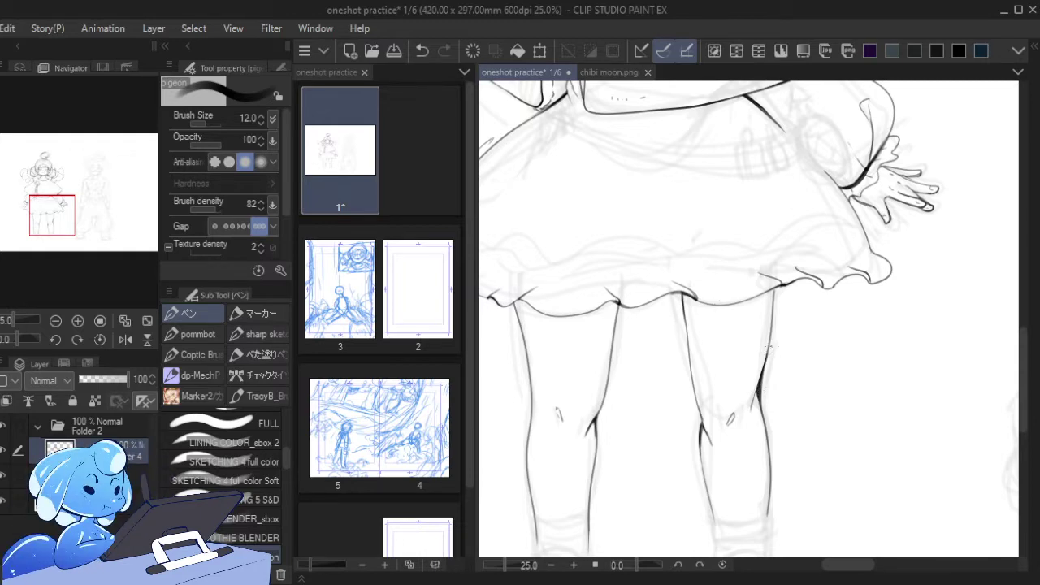
# - Erase the right-side leg's inner calf line and its outer line from mid-thigh down to the ankle
pyautogui.press('e')
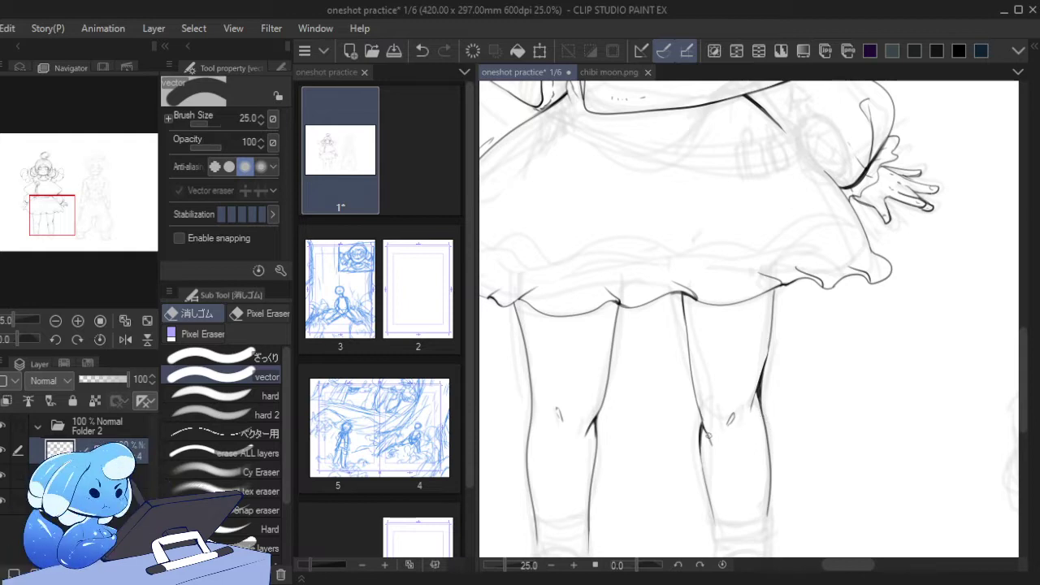
pyautogui.hotkey('ctrl', 'z')
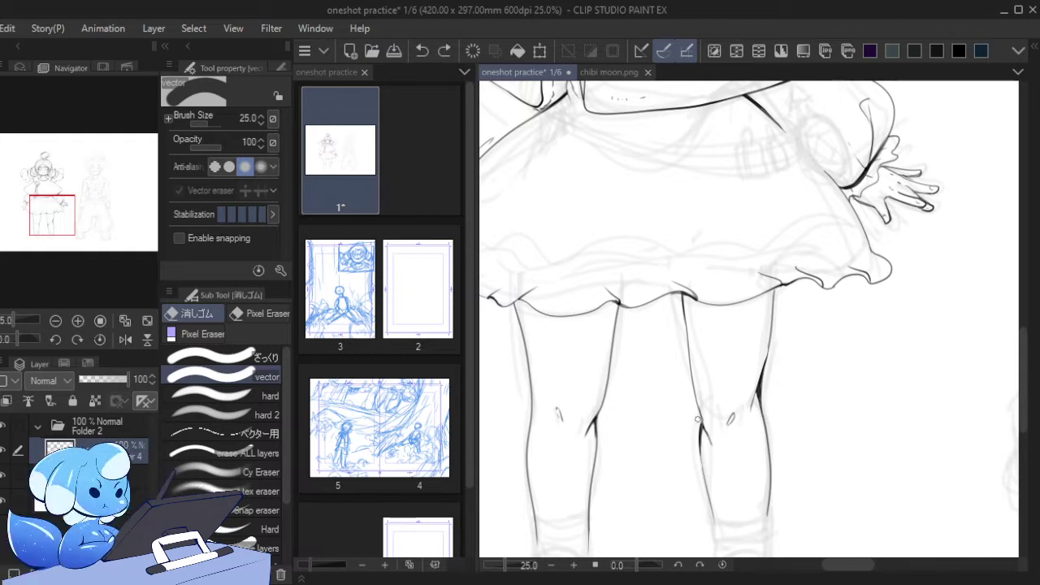
pyautogui.moveTo(698, 420); pyautogui.dragTo(717, 515)
pyautogui.moveTo(707, 475)
pyautogui.mouseDown()
pyautogui.moveTo(715, 520)
pyautogui.moveTo(714, 506)
pyautogui.mouseUp()
pyautogui.moveTo(748, 423)
pyautogui.mouseDown()
pyautogui.moveTo(764, 352)
pyautogui.moveTo(760, 428)
pyautogui.mouseUp()
pyautogui.moveTo(757, 383); pyautogui.dragTo(769, 512)
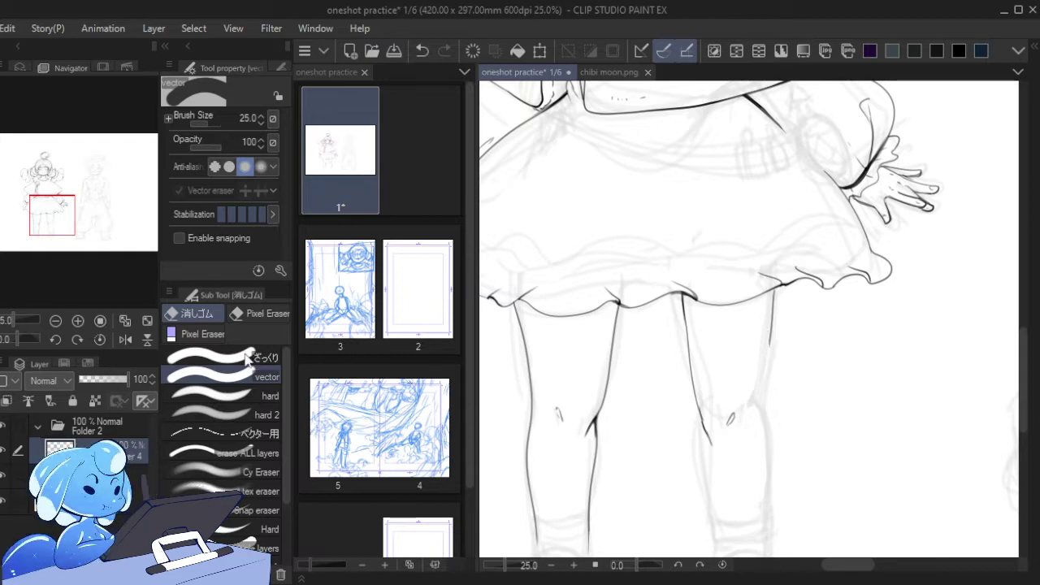
# - Redraw the right-side leg's outer line from the skirt hem past the knee to the ankle at brush size 12
pyautogui.press('p')
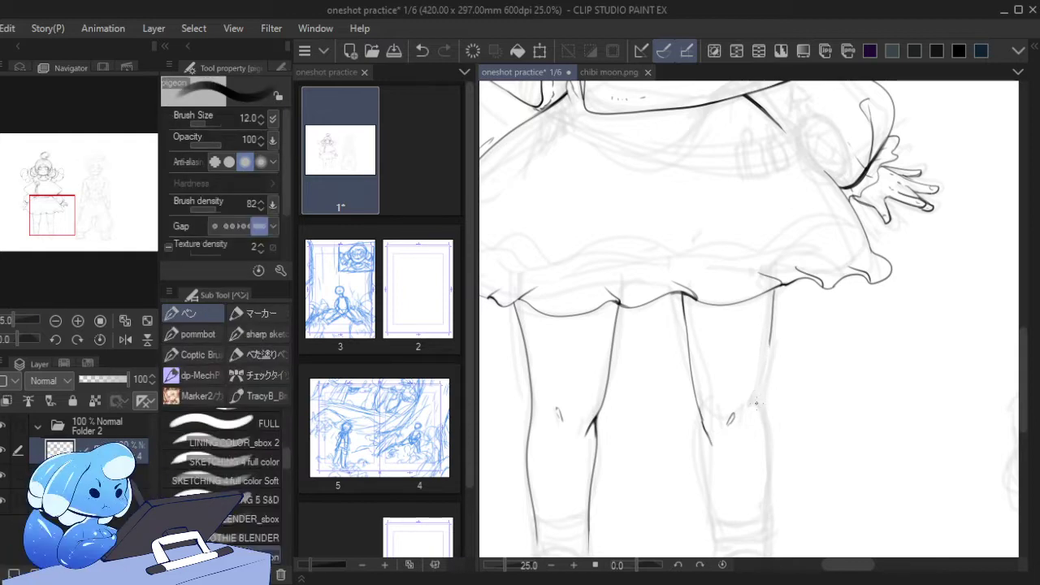
pyautogui.moveTo(755, 403)
pyautogui.mouseDown()
pyautogui.moveTo(769, 337)
pyautogui.moveTo(765, 506)
pyautogui.mouseUp()
pyautogui.hotkey('ctrl', 'z')
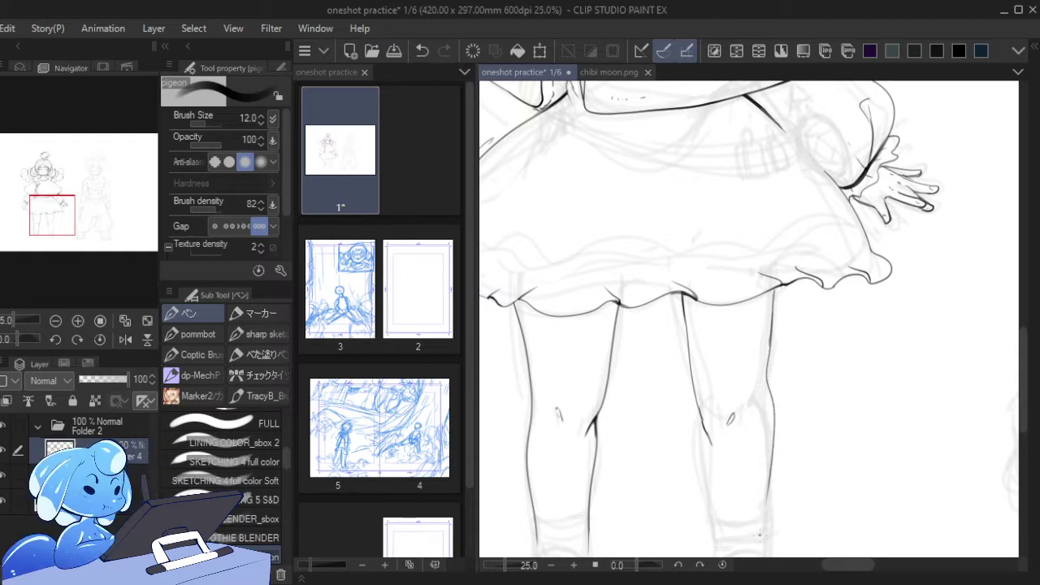
pyautogui.hotkey('ctrl', 'z')
pyautogui.moveTo(772, 288); pyautogui.dragTo(762, 537)
pyautogui.press(']')
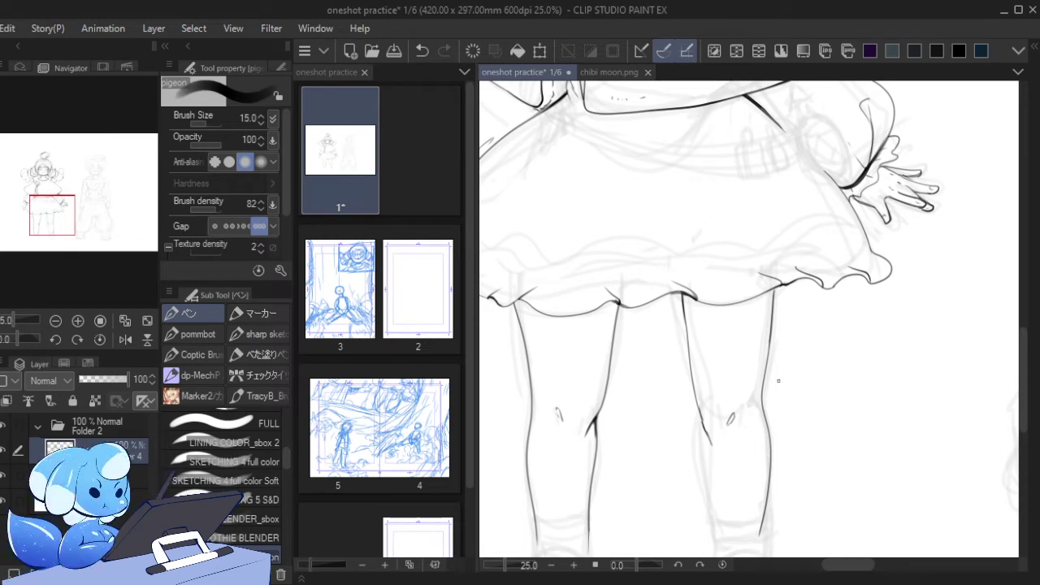
pyautogui.hotkey('ctrl', 'z')
pyautogui.press('[')
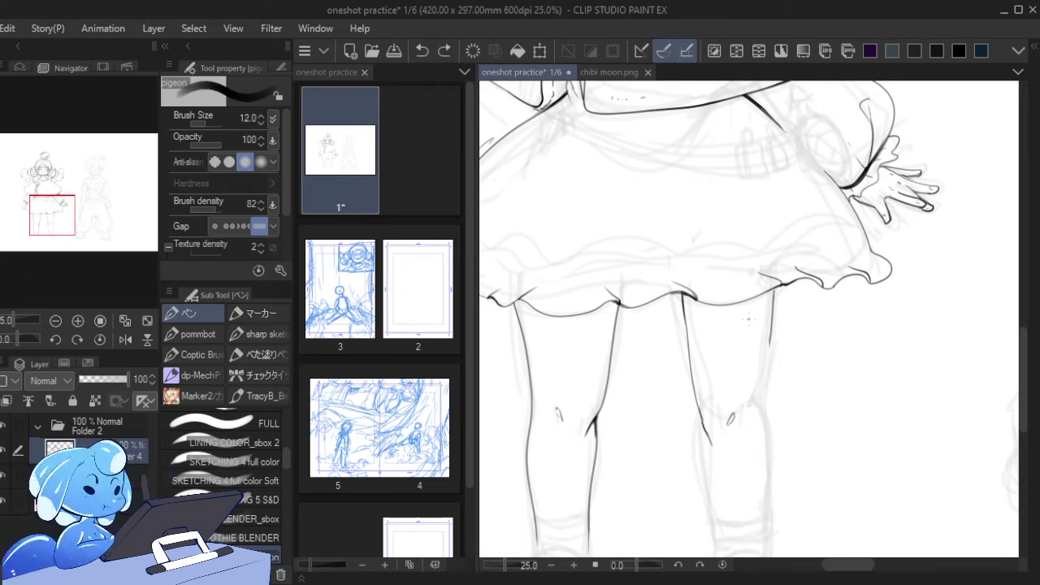
pyautogui.moveTo(772, 286)
pyautogui.mouseDown()
pyautogui.moveTo(768, 537)
pyautogui.moveTo(762, 395)
pyautogui.moveTo(774, 314)
pyautogui.moveTo(771, 526)
pyautogui.mouseUp()
pyautogui.hotkey('ctrl', 'z')
pyautogui.hotkey('ctrl', 'z')
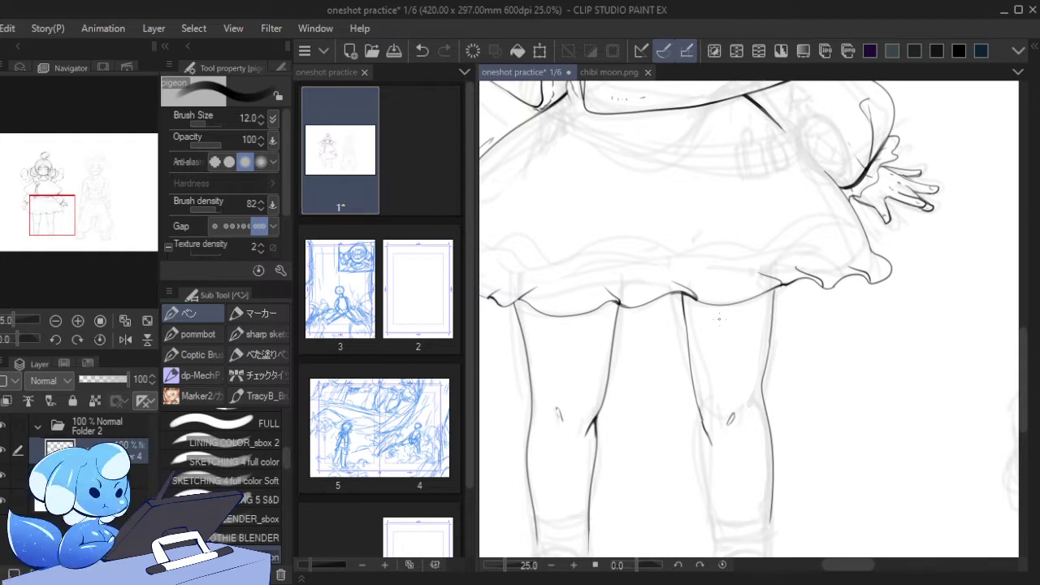
# - Erase the right-side leg's remaining inner line between the skirt hem and the knee
pyautogui.press('e')
pyautogui.moveTo(713, 441)
pyautogui.mouseDown()
pyautogui.moveTo(703, 399)
pyautogui.moveTo(712, 442)
pyautogui.mouseUp()
pyautogui.moveTo(685, 317)
pyautogui.mouseDown()
pyautogui.moveTo(682, 296)
pyautogui.moveTo(684, 350)
pyautogui.moveTo(695, 348)
pyautogui.mouseUp()
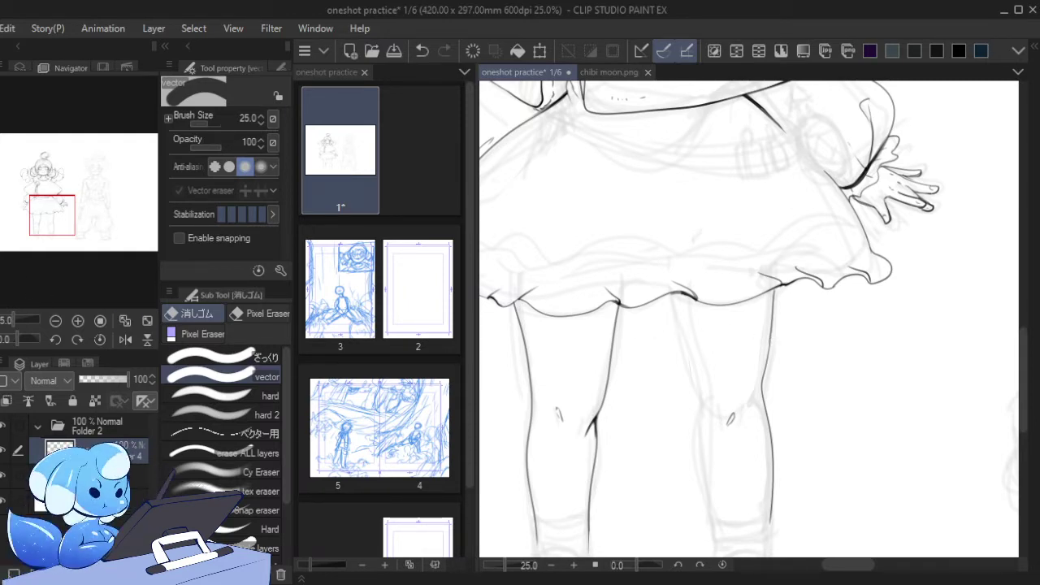
# - Ink the right-side leg's inner thigh line from the skirt hem to the knee at brush size 15
pyautogui.press('p')
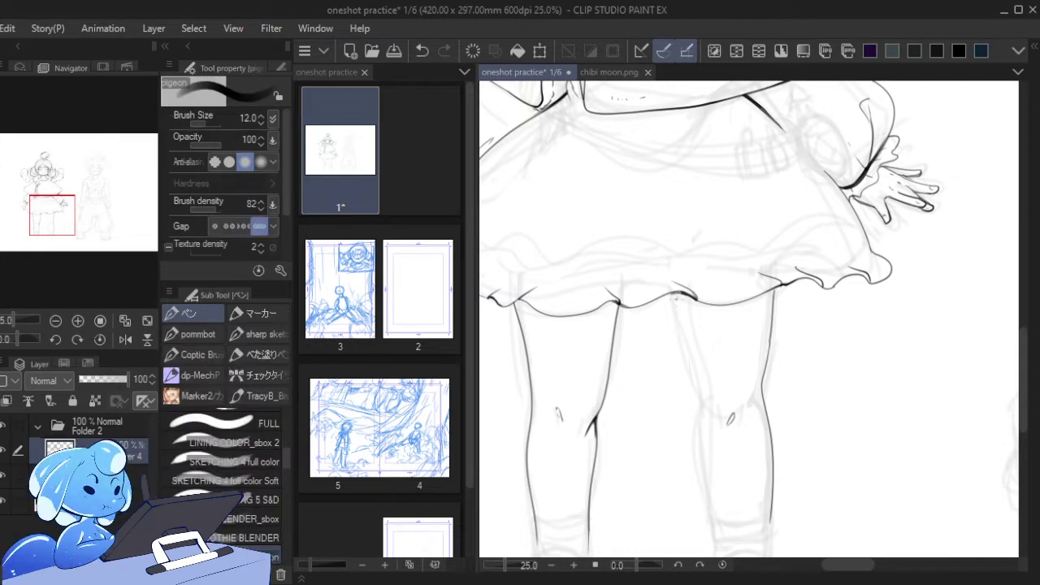
pyautogui.moveTo(672, 295); pyautogui.dragTo(677, 341)
pyautogui.hotkey('ctrl', 'z')
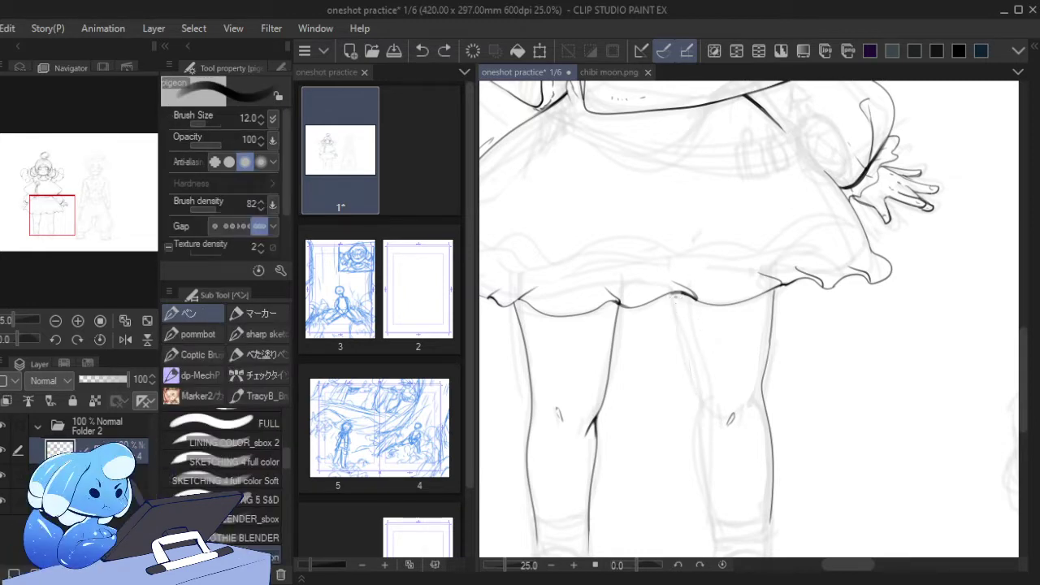
pyautogui.moveTo(674, 291); pyautogui.dragTo(685, 366)
pyautogui.hotkey('ctrl', 'z')
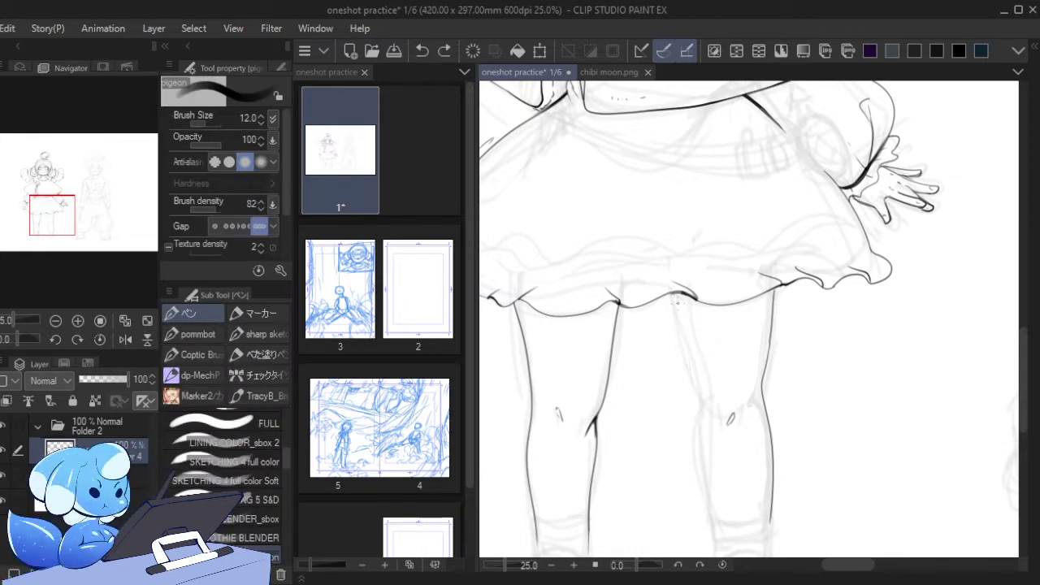
pyautogui.press(']')
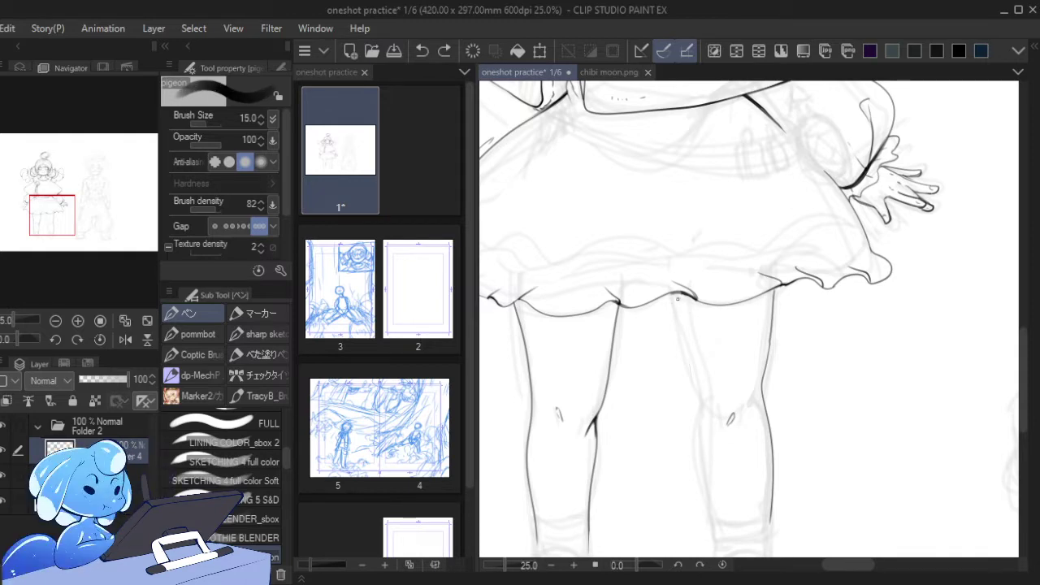
pyautogui.moveTo(673, 293); pyautogui.dragTo(697, 415)
pyautogui.hotkey('ctrl', 'z')
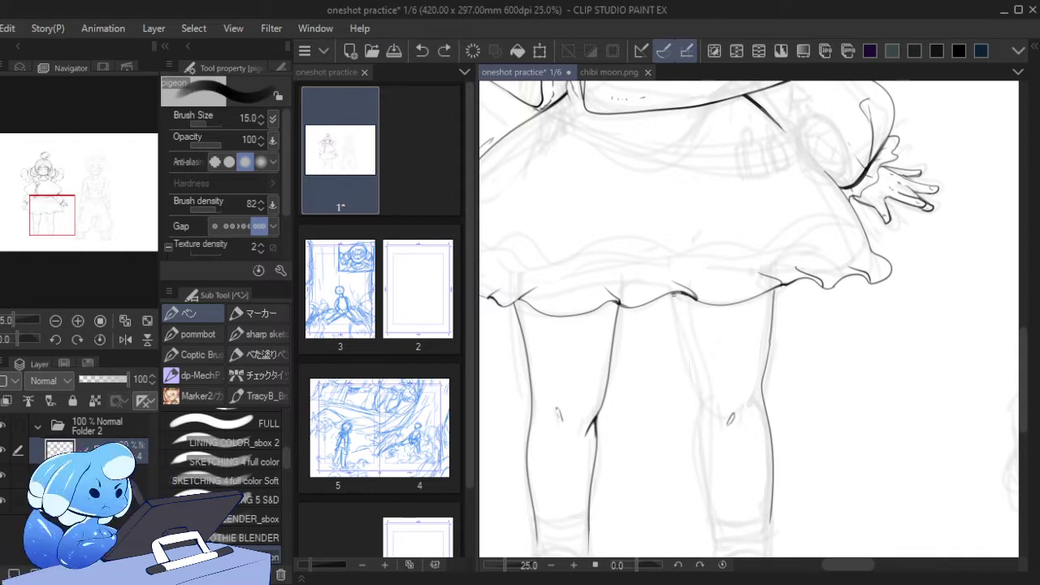
pyautogui.moveTo(673, 294); pyautogui.dragTo(697, 408)
pyautogui.hotkey('ctrl', 'z')
pyautogui.moveTo(673, 294)
pyautogui.mouseDown()
pyautogui.moveTo(710, 444)
pyautogui.moveTo(723, 557)
pyautogui.mouseUp()
pyautogui.hotkey('ctrl', 'z')
# - Ink the right-side leg's inner calf line from the knee down to the ankle at brush size 15
pyautogui.moveTo(56, 231); pyautogui.dragTo(56, 236)
pyautogui.hotkey('ctrl', 'z')
pyautogui.moveTo(678, 380); pyautogui.dragTo(698, 492)
# - Add a short, slightly thickened crease where the right-side leg's inner thigh and calf lines meet
pyautogui.moveTo(679, 384)
pyautogui.mouseDown()
pyautogui.moveTo(681, 408)
pyautogui.moveTo(686, 399)
pyautogui.mouseUp()
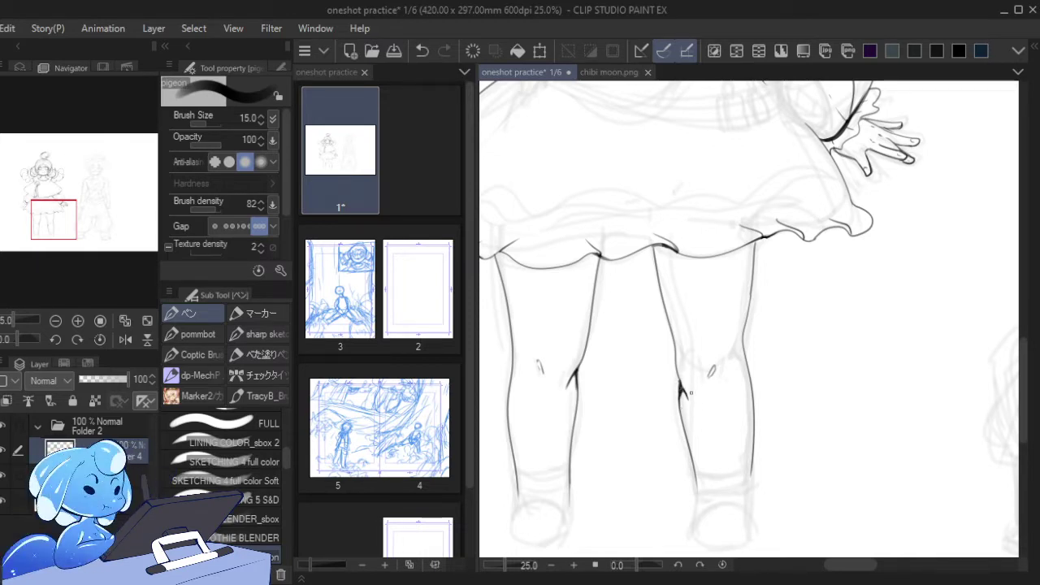
pyautogui.hotkey('ctrl', 'z')
pyautogui.hotkey('ctrl', 'z')
pyautogui.hotkey('ctrl', 'z')
pyautogui.hotkey('ctrl', 'z')
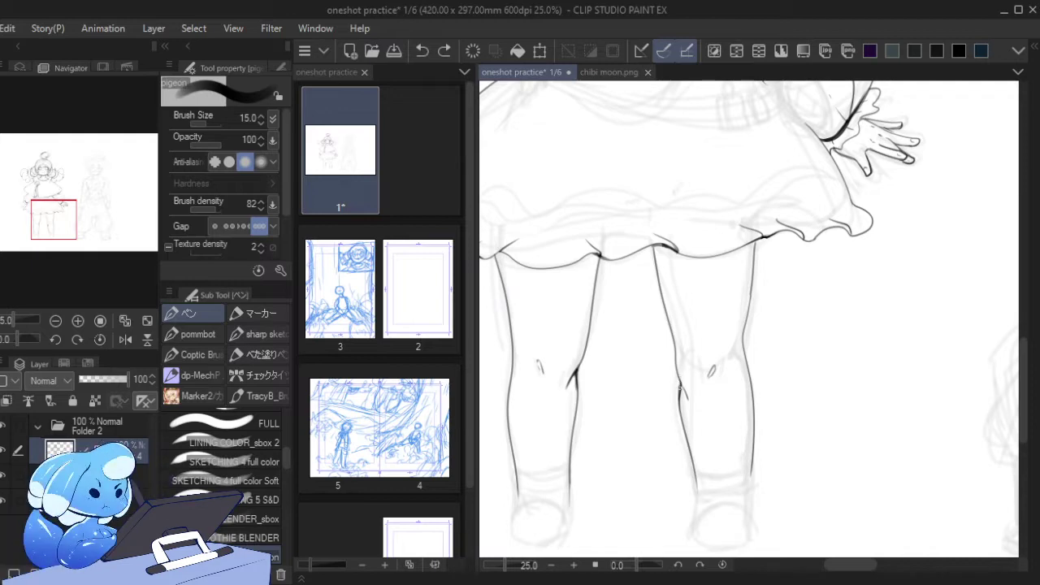
pyautogui.moveTo(680, 390)
pyautogui.mouseDown()
pyautogui.moveTo(676, 365)
pyautogui.moveTo(684, 390)
pyautogui.mouseUp()
# - Erase part of the right-side leg's kneecap mark with the vector eraser to open up its outline
pyautogui.press('e')
pyautogui.hotkey('ctrl', 'z')
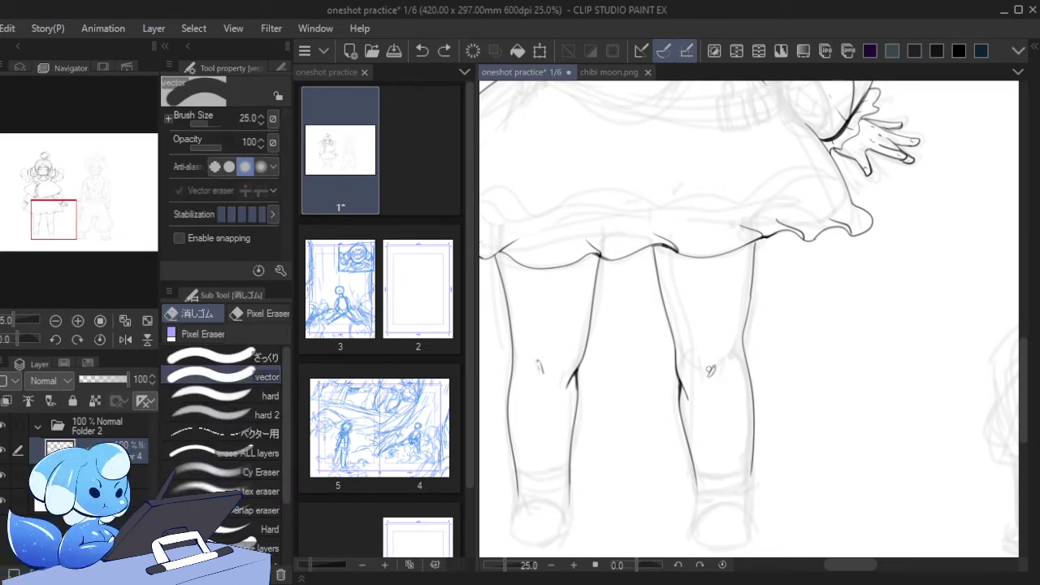
pyautogui.click(710, 372)
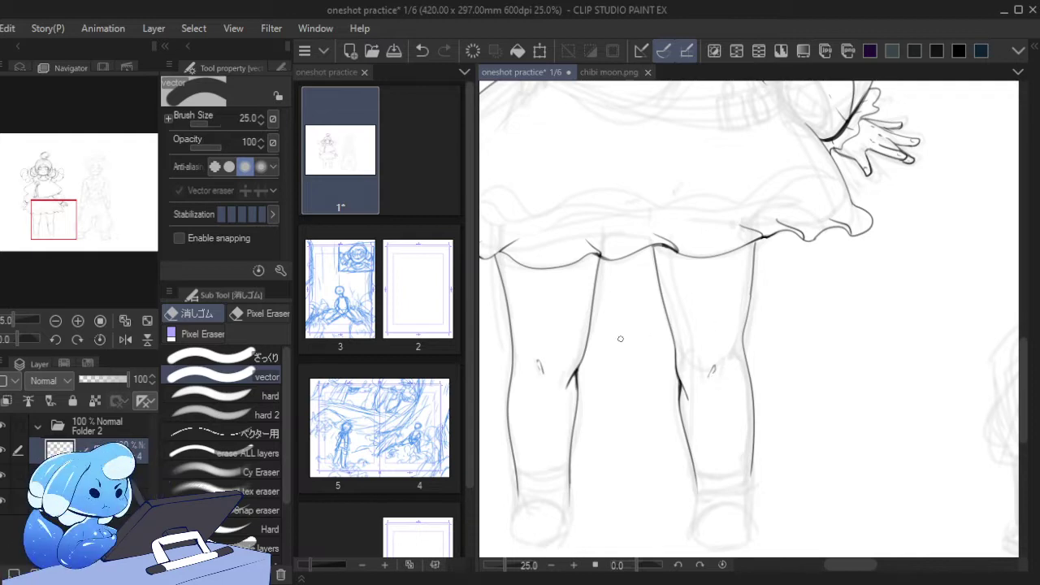
# - Thicken the top of the right-side leg's outer thigh line just below the skirt hem at brush size 15
pyautogui.press('p')
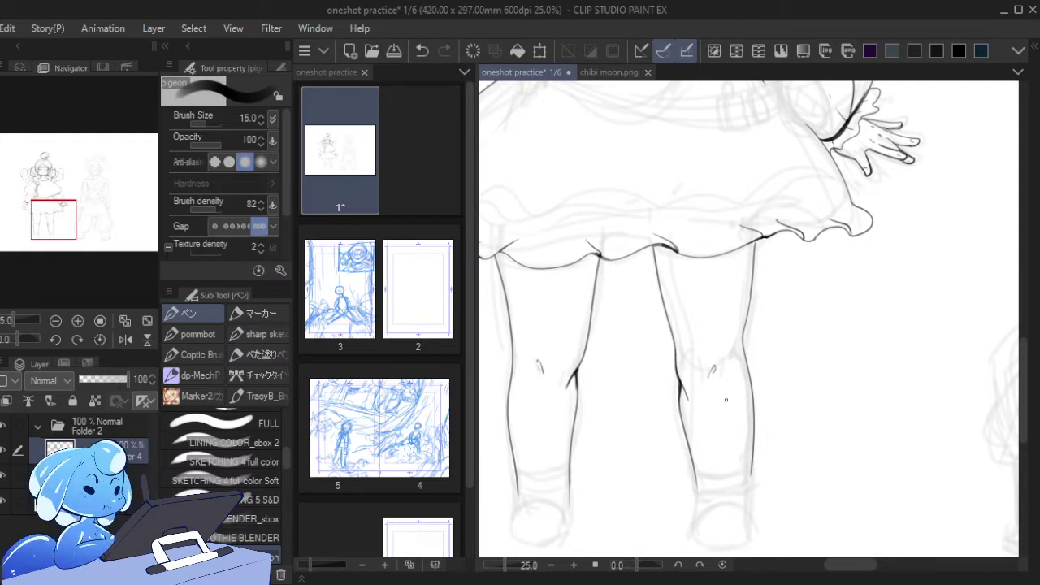
pyautogui.moveTo(756, 240); pyautogui.dragTo(753, 285)
pyautogui.hotkey('ctrl', 'z')
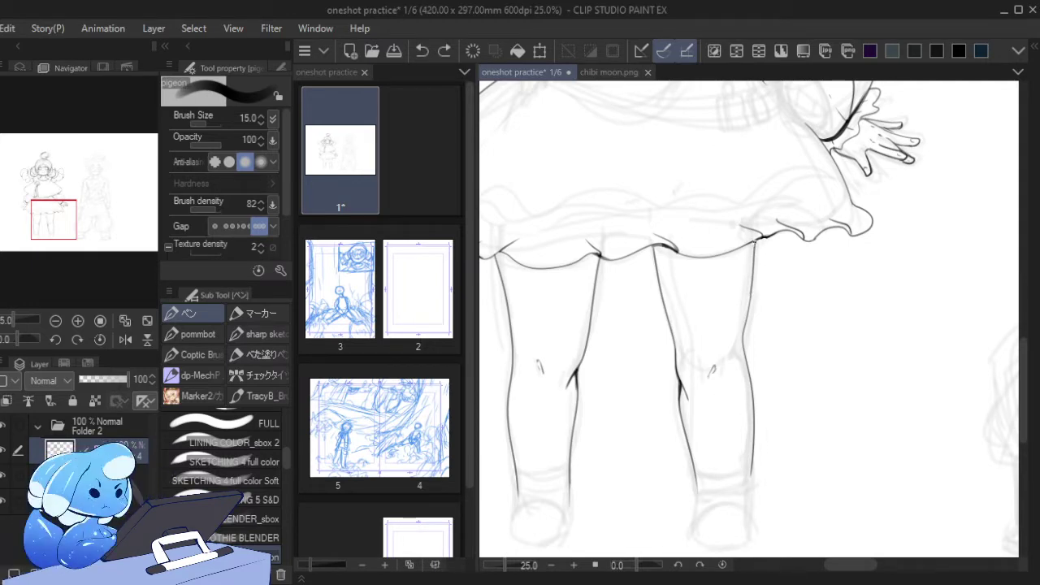
pyautogui.moveTo(755, 239); pyautogui.dragTo(753, 280)
pyautogui.moveTo(756, 239); pyautogui.dragTo(754, 286)
pyautogui.hotkey('ctrl', 'z')
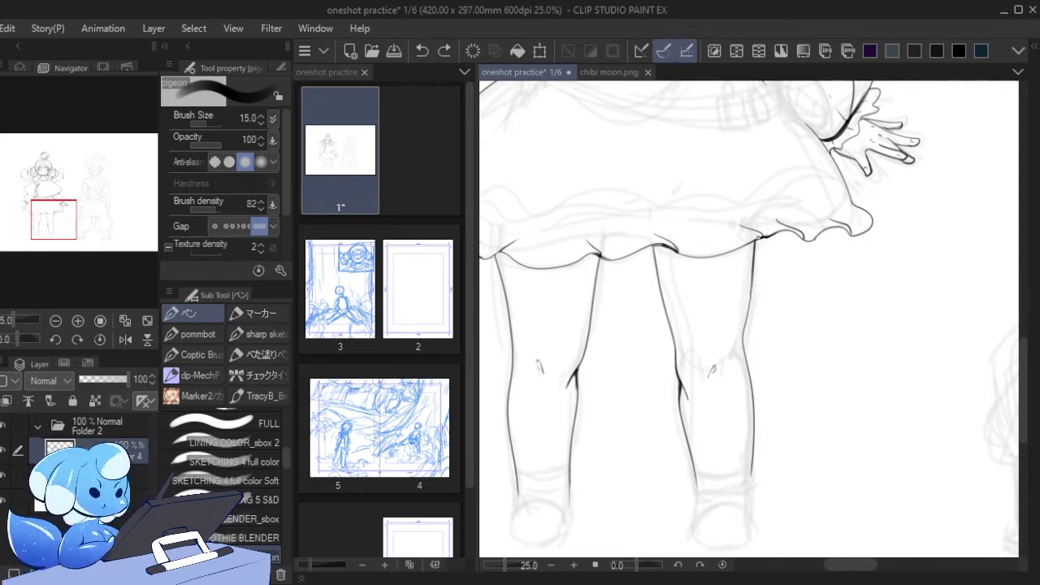
pyautogui.moveTo(756, 238)
pyautogui.mouseDown()
pyautogui.moveTo(753, 285)
pyautogui.moveTo(753, 270)
pyautogui.mouseUp()
pyautogui.moveTo(697, 474); pyautogui.dragTo(745, 472)
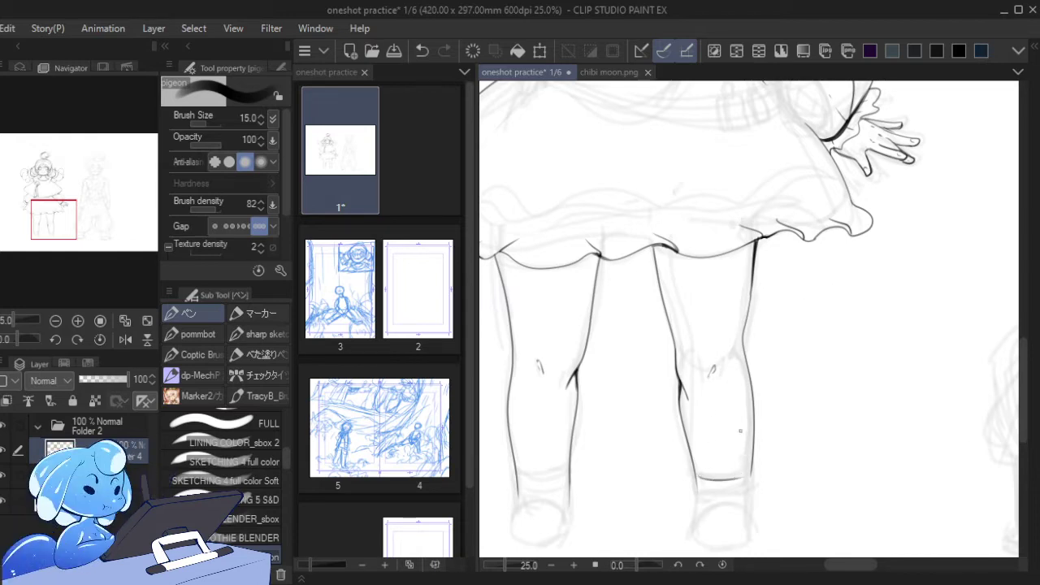
pyautogui.hotkey('ctrl', 'z')
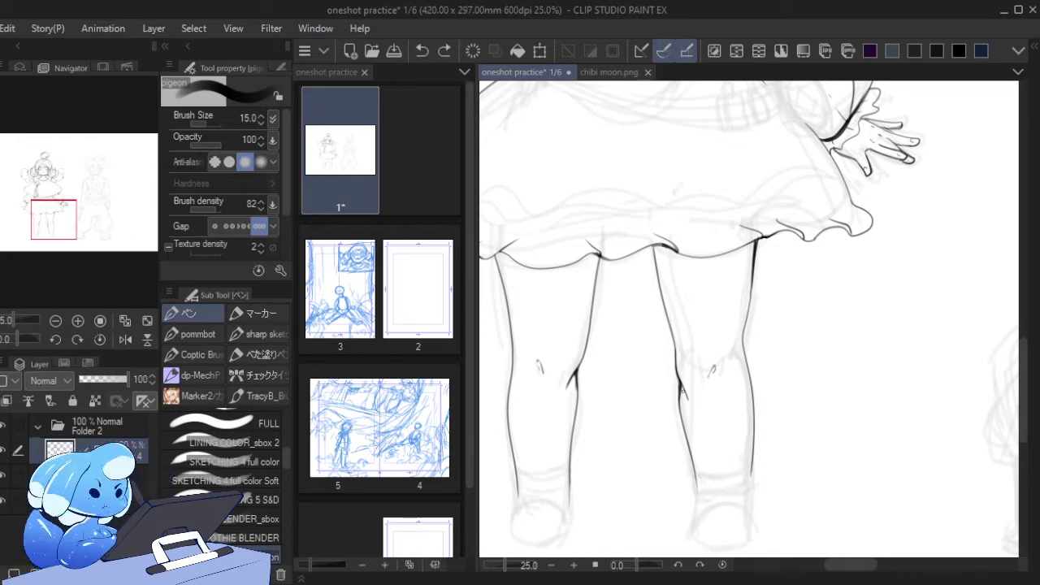
pyautogui.moveTo(577, 370); pyautogui.dragTo(571, 487)
pyautogui.hotkey('ctrl', 'z')
pyautogui.hotkey('ctrl', 'z')
pyautogui.moveTo(578, 391); pyautogui.dragTo(571, 474)
pyautogui.hotkey('ctrl', 'z')
# - Reduce the brush size to 12 and thicken the left-side leg's inner calf and inner thigh lines
pyautogui.press('[')
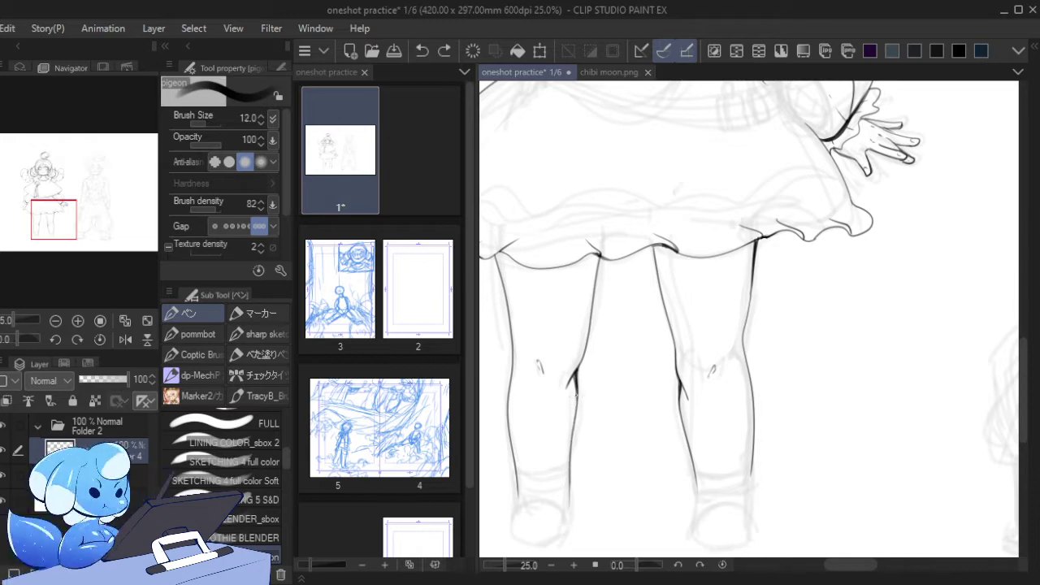
pyautogui.moveTo(576, 390); pyautogui.dragTo(568, 478)
pyautogui.moveTo(601, 257); pyautogui.dragTo(588, 330)
pyautogui.hotkey('ctrl', 'z')
pyautogui.moveTo(600, 255); pyautogui.dragTo(576, 372)
# - Thicken the right-side leg's inner thigh line from the skirt hem down to the knee
pyautogui.moveTo(652, 244); pyautogui.dragTo(672, 344)
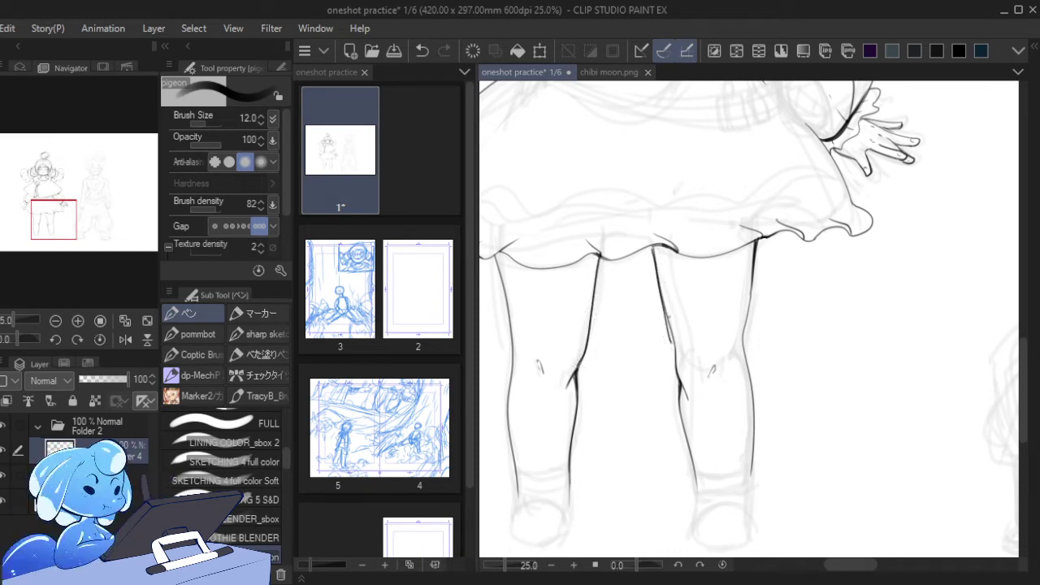
pyautogui.hotkey('ctrl', 'z')
pyautogui.moveTo(652, 245); pyautogui.dragTo(676, 364)
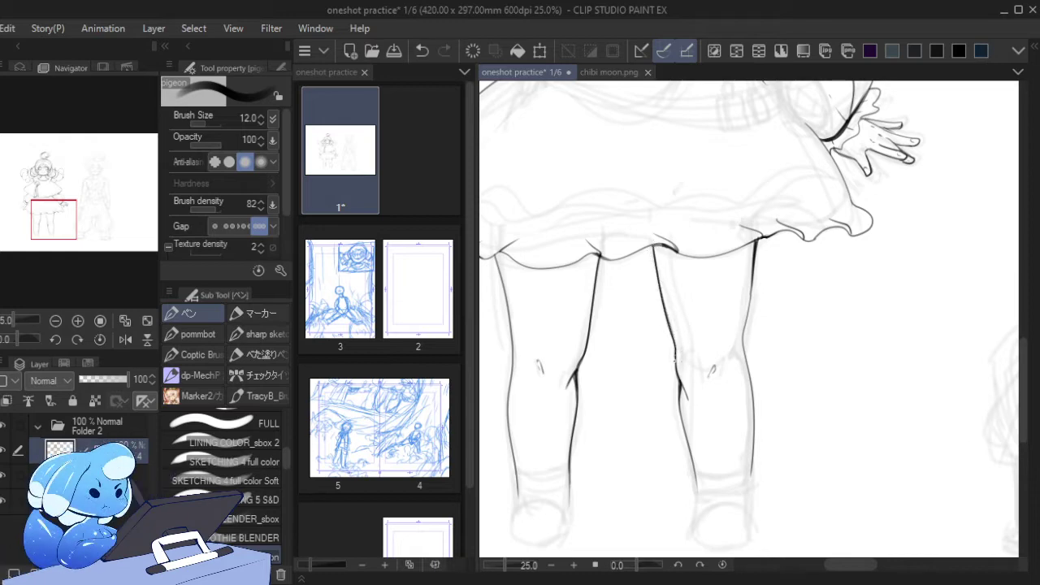
# - Thicken the right-side leg's outer thigh line from above the knee up toward the skirt hem
pyautogui.moveTo(754, 273)
pyautogui.mouseDown()
pyautogui.moveTo(746, 355)
pyautogui.moveTo(753, 270)
pyautogui.mouseUp()
pyautogui.hotkey('ctrl', 'z')
pyautogui.moveTo(746, 325); pyautogui.dragTo(752, 261)
pyautogui.hotkey('ctrl', 'z')
pyautogui.moveTo(745, 331); pyautogui.dragTo(754, 273)
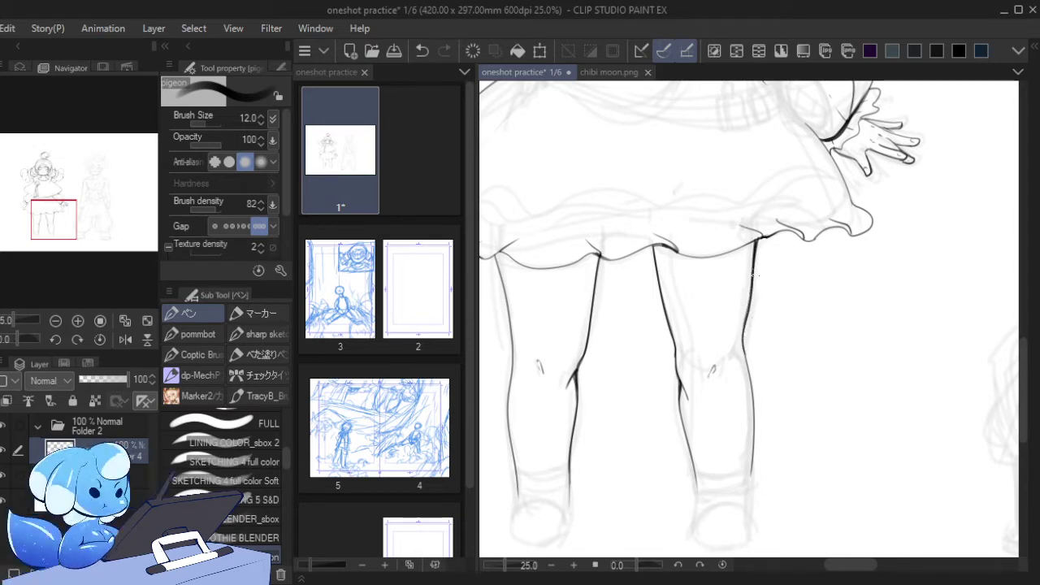
pyautogui.hotkey('ctrl', 'z')
pyautogui.moveTo(745, 330); pyautogui.dragTo(754, 258)
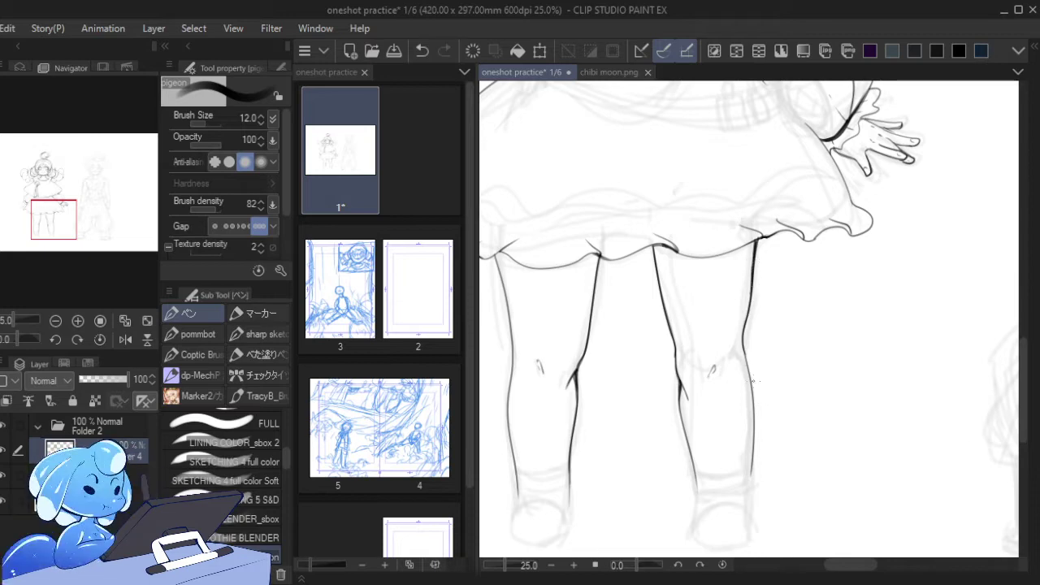
# - Thicken the right-side leg's outer calf line from the knee to the ankle and save the file
pyautogui.moveTo(745, 358)
pyautogui.mouseDown()
pyautogui.moveTo(750, 485)
pyautogui.moveTo(752, 406)
pyautogui.moveTo(751, 482)
pyautogui.moveTo(754, 439)
pyautogui.mouseUp()
pyautogui.press('e')
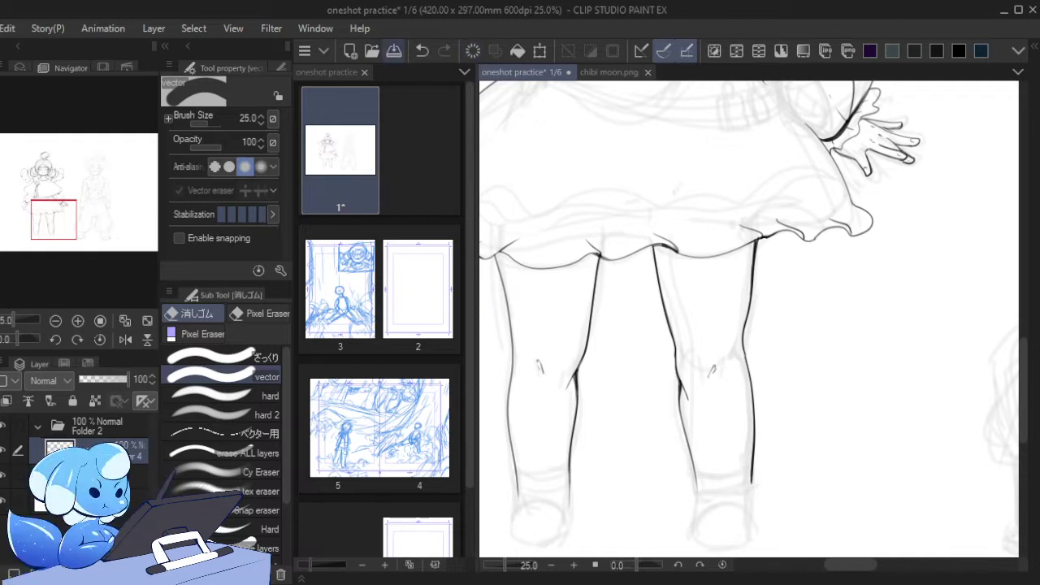
pyautogui.hotkey('ctrl', 's')
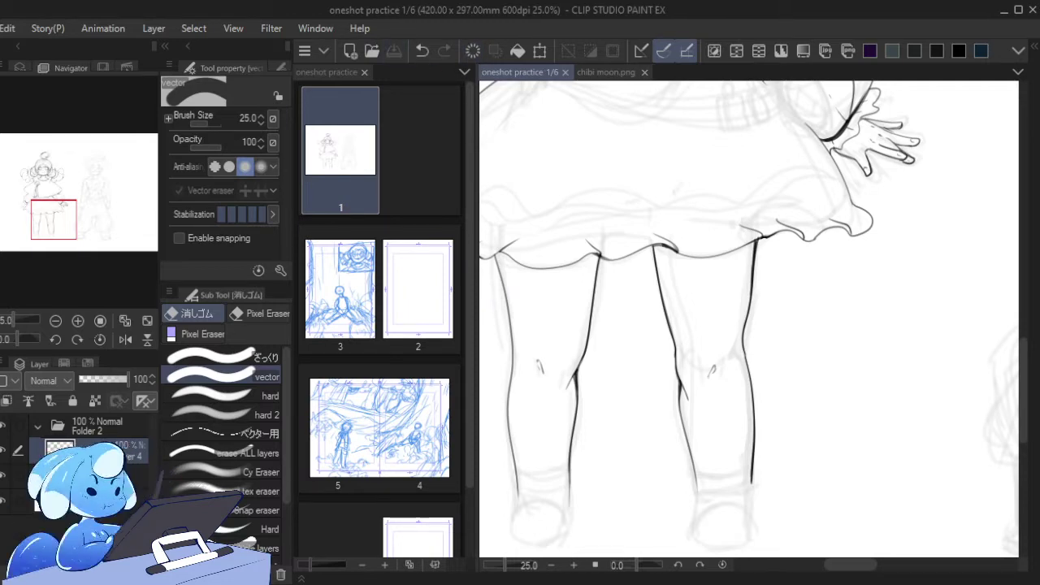
pyautogui.click(726, 470)
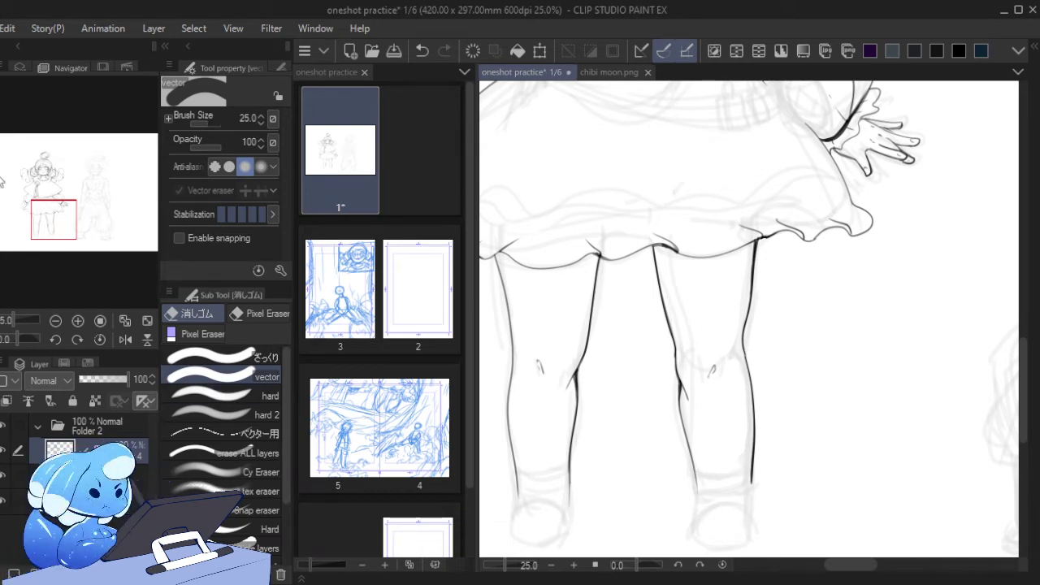
pyautogui.press('p')
pyautogui.moveTo(695, 473)
pyautogui.mouseDown()
pyautogui.moveTo(749, 470)
pyautogui.moveTo(752, 487)
pyautogui.mouseUp()
pyautogui.moveTo(696, 472); pyautogui.dragTo(752, 470)
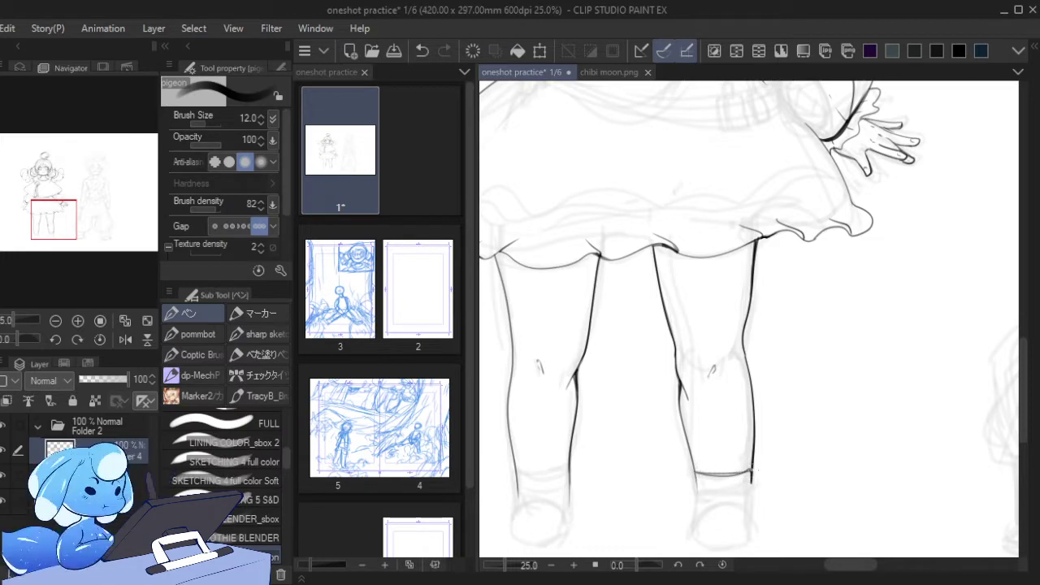
pyautogui.hotkey('ctrl', 'z')
pyautogui.hotkey('ctrl', 'z')
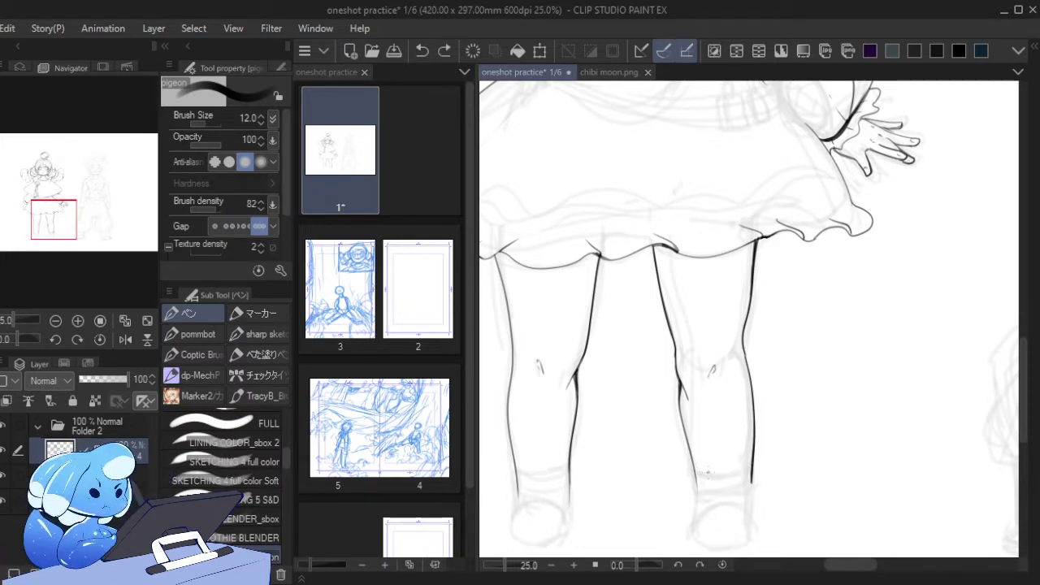
# - Ink a narrow band around the right-side leg's ankle, with curved upper and lower edges and short sides, at brush size 12
pyautogui.moveTo(695, 473)
pyautogui.mouseDown()
pyautogui.moveTo(748, 468)
pyautogui.moveTo(695, 463)
pyautogui.moveTo(751, 472)
pyautogui.moveTo(697, 487)
pyautogui.mouseUp()
pyautogui.hotkey('ctrl', 'z')
pyautogui.hotkey('ctrl', 'z')
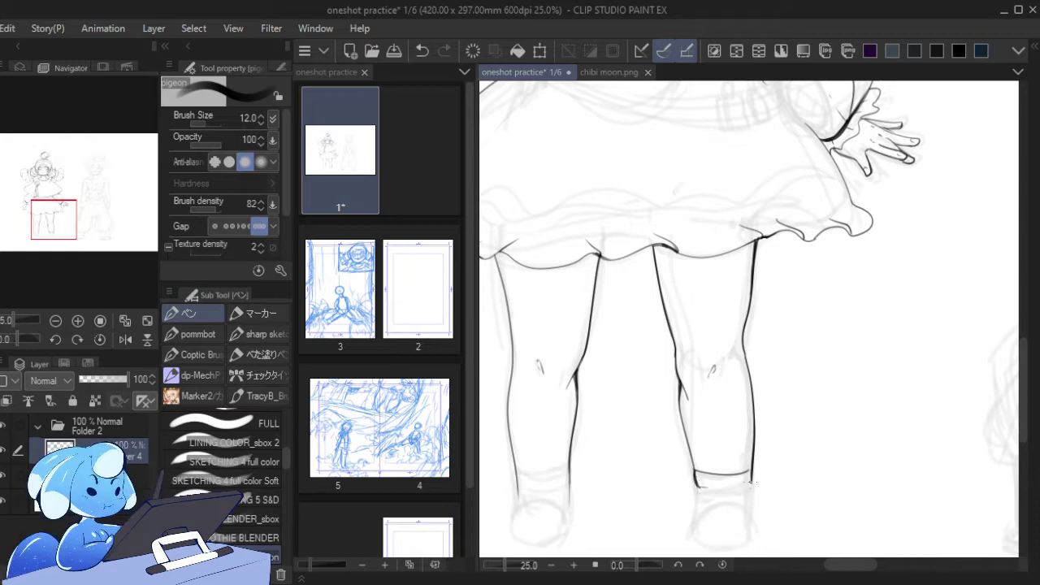
pyautogui.moveTo(751, 470)
pyautogui.mouseDown()
pyautogui.moveTo(751, 486)
pyautogui.moveTo(739, 473)
pyautogui.moveTo(742, 486)
pyautogui.moveTo(753, 474)
pyautogui.moveTo(741, 490)
pyautogui.moveTo(754, 481)
pyautogui.moveTo(696, 480)
pyautogui.moveTo(725, 491)
pyautogui.moveTo(751, 483)
pyautogui.mouseUp()
pyautogui.hotkey('ctrl', 'z')
pyautogui.hotkey('ctrl', 'z')
pyautogui.hotkey('ctrl', 'z')
pyautogui.hotkey('ctrl', 'z')
pyautogui.hotkey('ctrl', 'z')
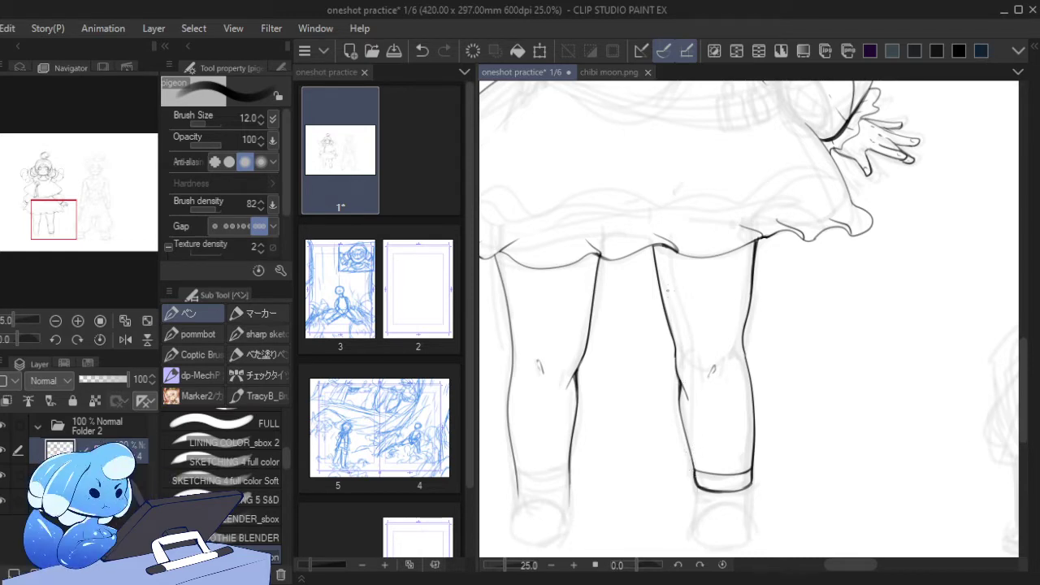
# - Ink a curved stocking-top line across the right-side leg's upper thigh and thicken its ends
pyautogui.moveTo(656, 273)
pyautogui.mouseDown()
pyautogui.moveTo(711, 285)
pyautogui.moveTo(754, 278)
pyautogui.mouseUp()
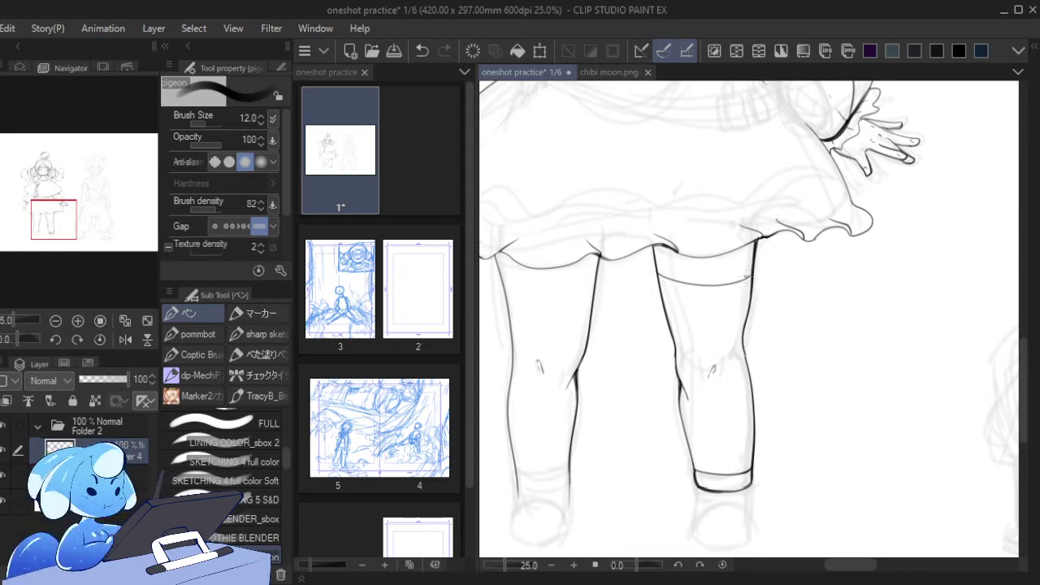
pyautogui.hotkey('ctrl', 'z')
pyautogui.moveTo(656, 273)
pyautogui.mouseDown()
pyautogui.moveTo(731, 281)
pyautogui.moveTo(753, 271)
pyautogui.mouseUp()
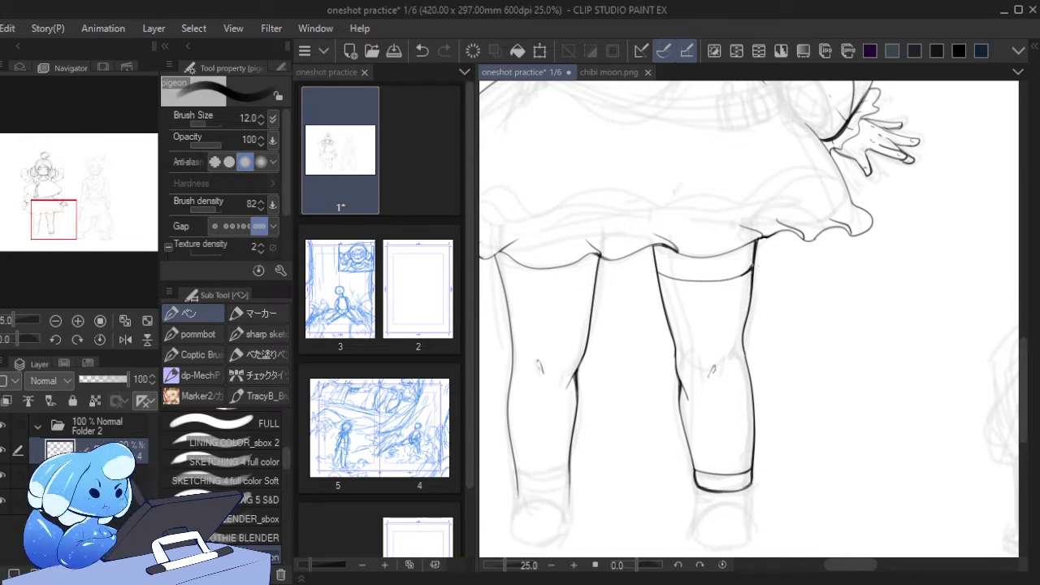
pyautogui.hotkey('ctrl', 'z')
pyautogui.moveTo(754, 268); pyautogui.dragTo(734, 277)
pyautogui.hotkey('ctrl', 'z')
pyautogui.moveTo(657, 271); pyautogui.dragTo(681, 279)
pyautogui.hotkey('ctrl', 'z')
pyautogui.hotkey('ctrl', 'z')
pyautogui.hotkey('ctrl', 'z')
pyautogui.hotkey('ctrl', 'z')
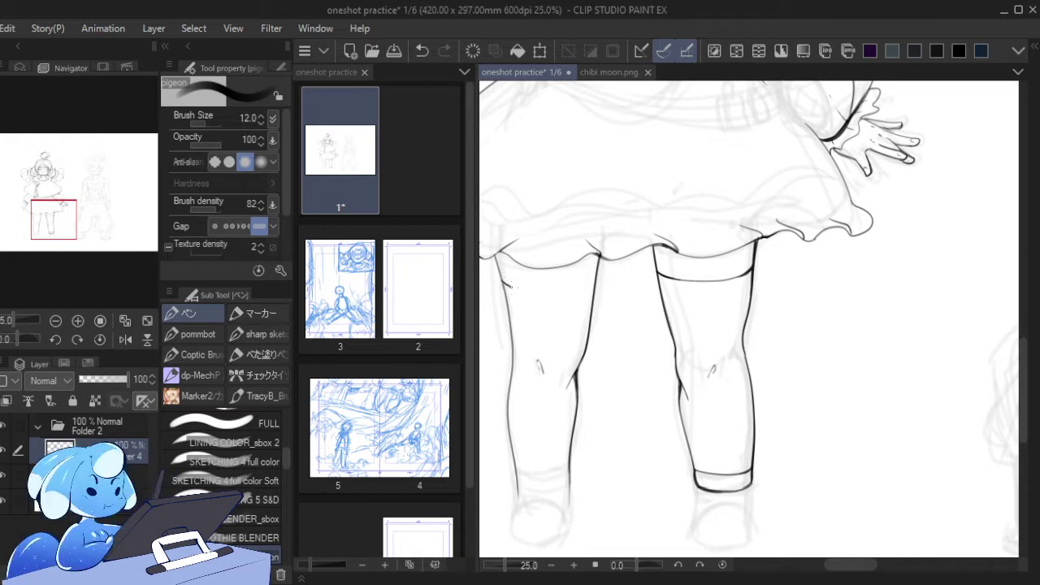
# - Ink a matching stocking-top line across the left-side leg's upper thigh and erase its overhang past the inner edge
pyautogui.hotkey('ctrl', 'z')
pyautogui.moveTo(501, 282)
pyautogui.mouseDown()
pyautogui.moveTo(545, 293)
pyautogui.moveTo(599, 276)
pyautogui.mouseUp()
pyautogui.press('e')
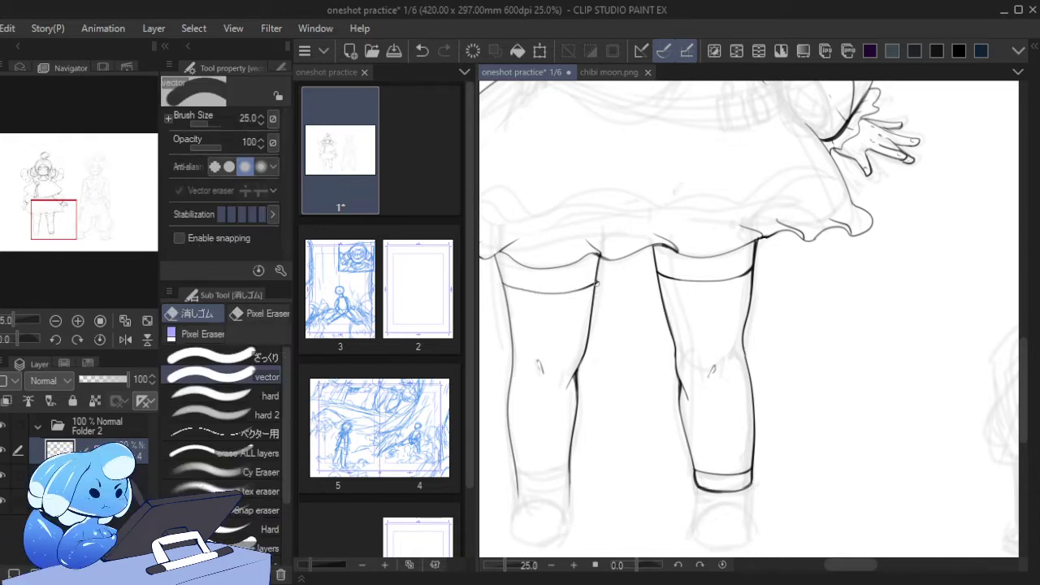
pyautogui.hotkey('ctrl', 'z')
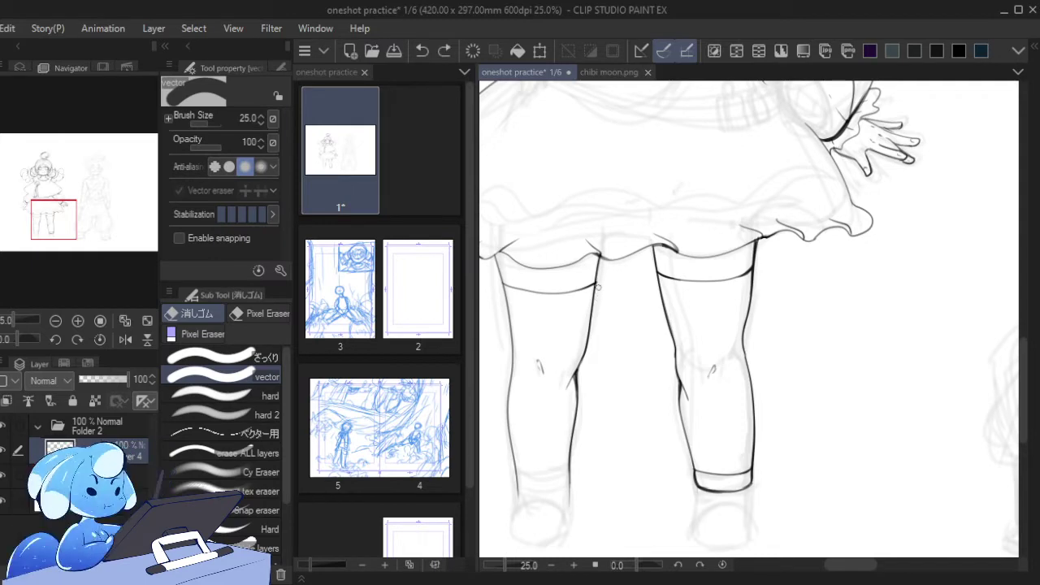
pyautogui.moveTo(600, 280); pyautogui.dragTo(599, 289)
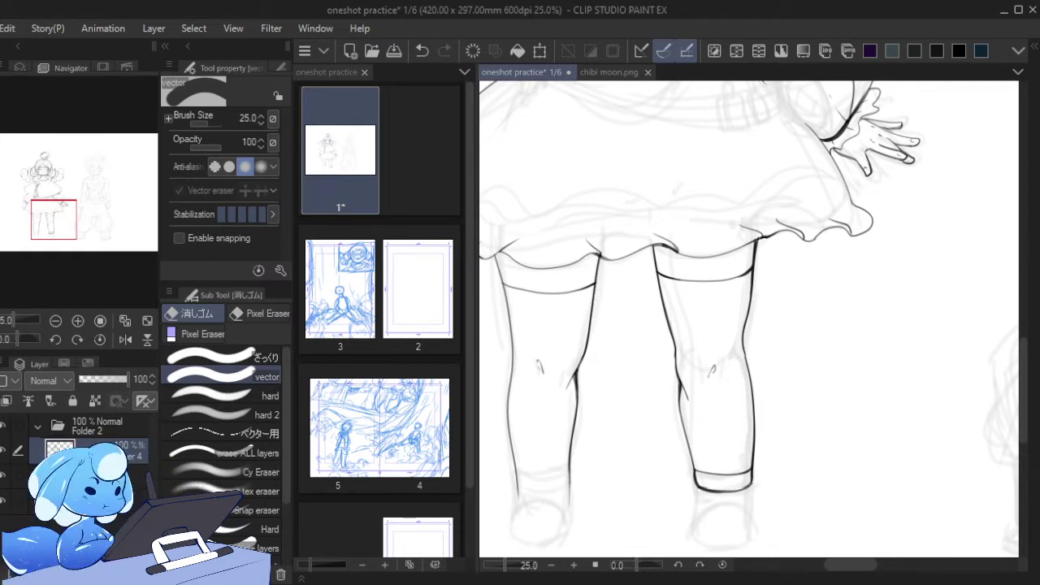
# - Thicken the outer end of the left-side leg's stocking-top line with the pen at brush size 12
pyautogui.press('p')
pyautogui.moveTo(504, 284); pyautogui.dragTo(540, 293)
pyautogui.hotkey('ctrl', 'z')
pyautogui.hotkey('ctrl', 'z')
pyautogui.hotkey('ctrl', 'z')
pyautogui.hotkey('ctrl', 'z')
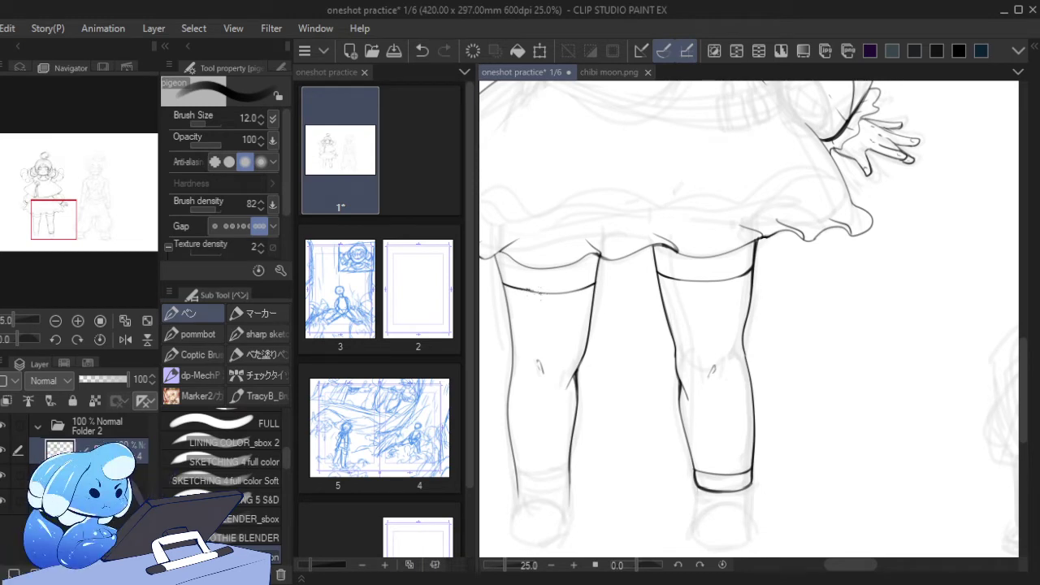
pyautogui.hotkey('ctrl', 'z')
pyautogui.hotkey('ctrl', 'y')
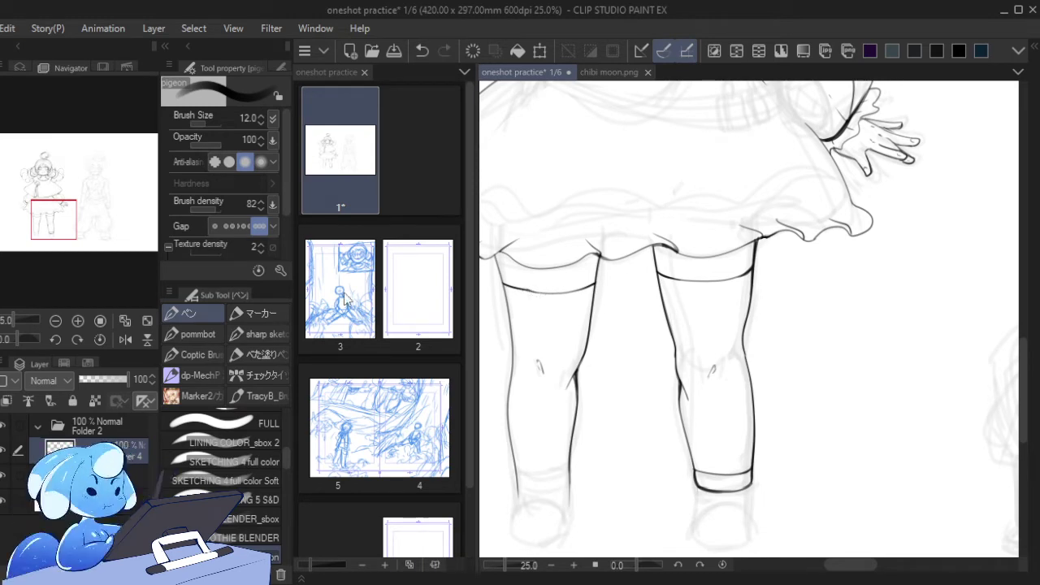
# - Thicken the upper edge of the right-side leg's ankle band
pyautogui.moveTo(59, 237); pyautogui.dragTo(50, 244)
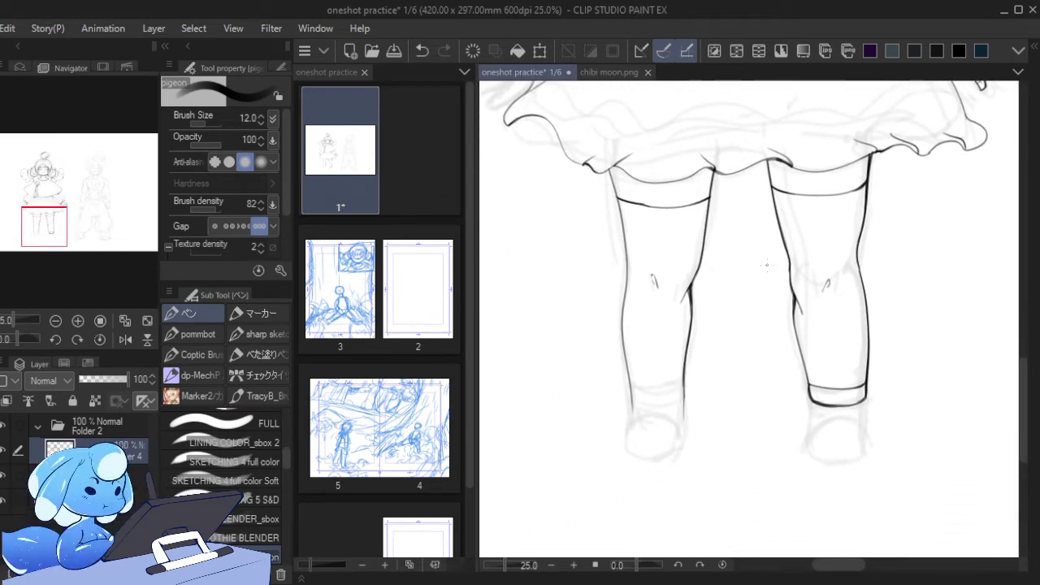
pyautogui.moveTo(810, 384)
pyautogui.mouseDown()
pyautogui.moveTo(806, 365)
pyautogui.moveTo(834, 390)
pyautogui.moveTo(850, 388)
pyautogui.mouseUp()
pyautogui.hotkey('ctrl', 'z')
pyautogui.hotkey('ctrl', 'z')
pyautogui.hotkey('ctrl', 'z')
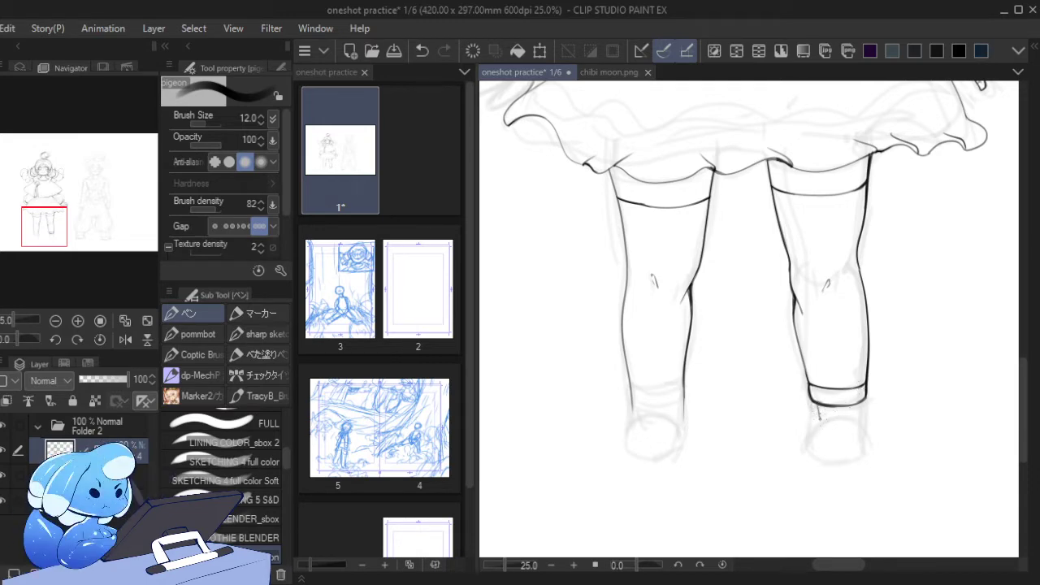
pyautogui.hotkey('ctrl', 'z')
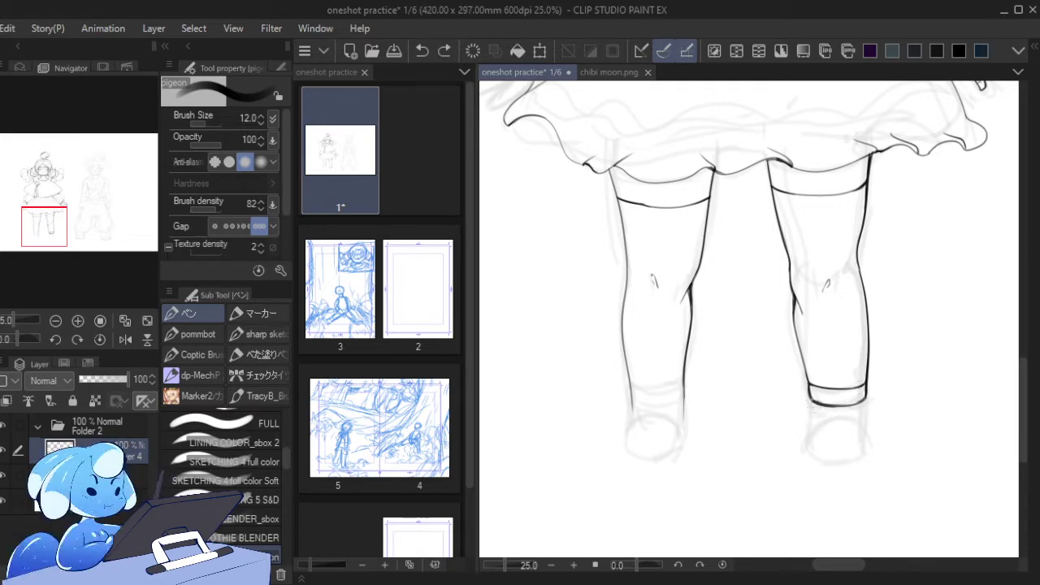
# - Ink the right-side foot's outline below the ankle band, with both sides and a rounded toe
pyautogui.moveTo(811, 398)
pyautogui.mouseDown()
pyautogui.moveTo(810, 454)
pyautogui.moveTo(863, 459)
pyautogui.moveTo(867, 436)
pyautogui.mouseUp()
pyautogui.hotkey('ctrl', 'z')
pyautogui.moveTo(866, 394)
pyautogui.mouseDown()
pyautogui.moveTo(864, 452)
pyautogui.moveTo(814, 460)
pyautogui.mouseUp()
pyautogui.moveTo(811, 400); pyautogui.dragTo(810, 460)
pyautogui.hotkey('ctrl', 'z')
pyautogui.moveTo(811, 397)
pyautogui.mouseDown()
pyautogui.moveTo(810, 455)
pyautogui.moveTo(811, 396)
pyautogui.mouseUp()
pyautogui.hotkey('ctrl', 'z')
# - Thicken the right-side leg's inner calf line down to the ankle band and its inner knee contour
pyautogui.moveTo(793, 301); pyautogui.dragTo(810, 390)
pyautogui.hotkey('ctrl', 'z')
pyautogui.hotkey('ctrl', 'z')
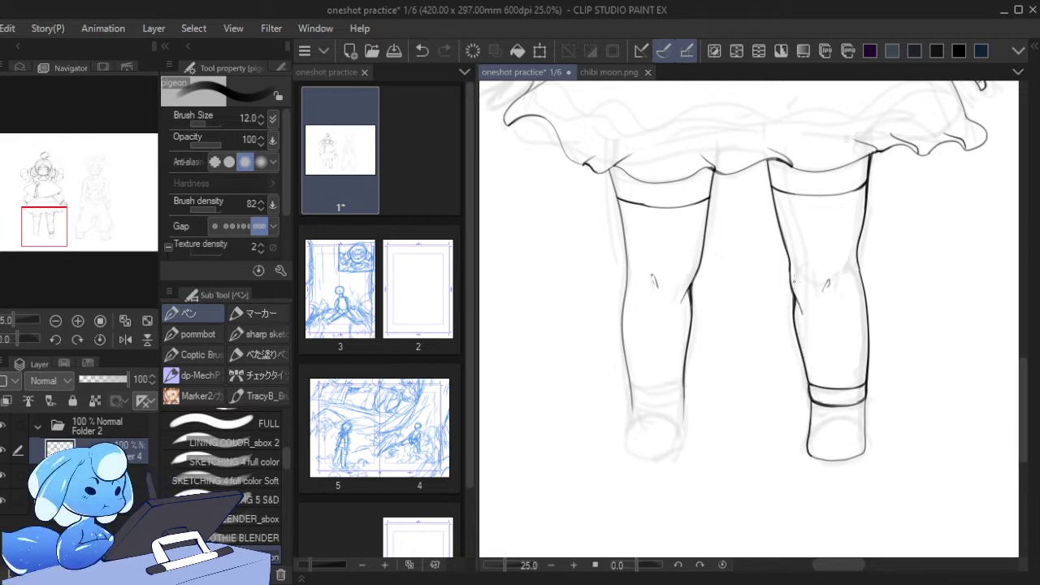
pyautogui.moveTo(793, 289); pyautogui.dragTo(786, 255)
pyautogui.hotkey('ctrl', 'z')
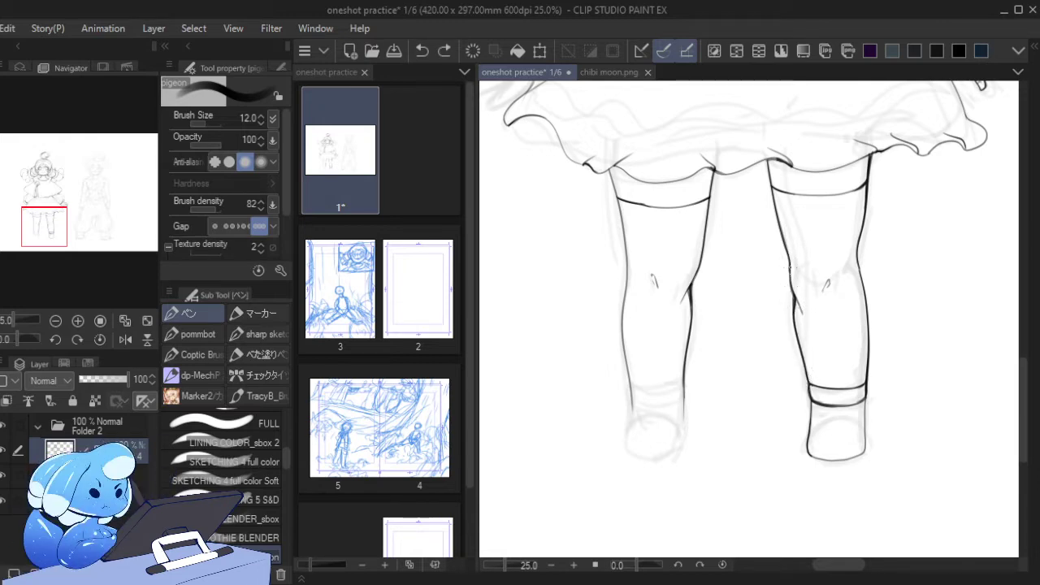
pyautogui.moveTo(794, 293); pyautogui.dragTo(787, 266)
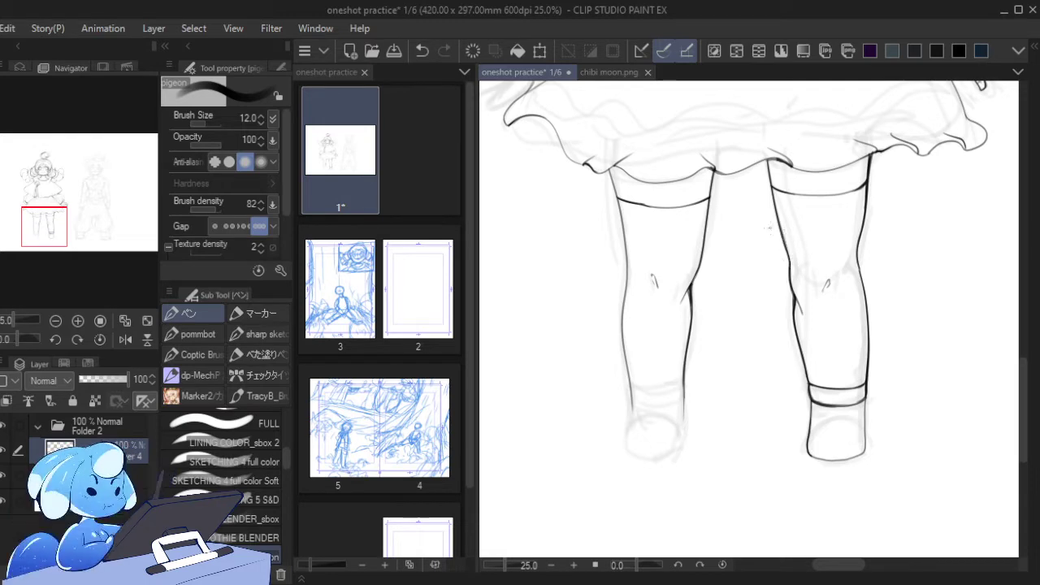
# - Thicken the left-side leg's inner contour around the knee, from the lower thigh into the upper calf
pyautogui.moveTo(690, 287); pyautogui.dragTo(689, 330)
pyautogui.hotkey('ctrl', 'z')
pyautogui.hotkey('ctrl', 'z')
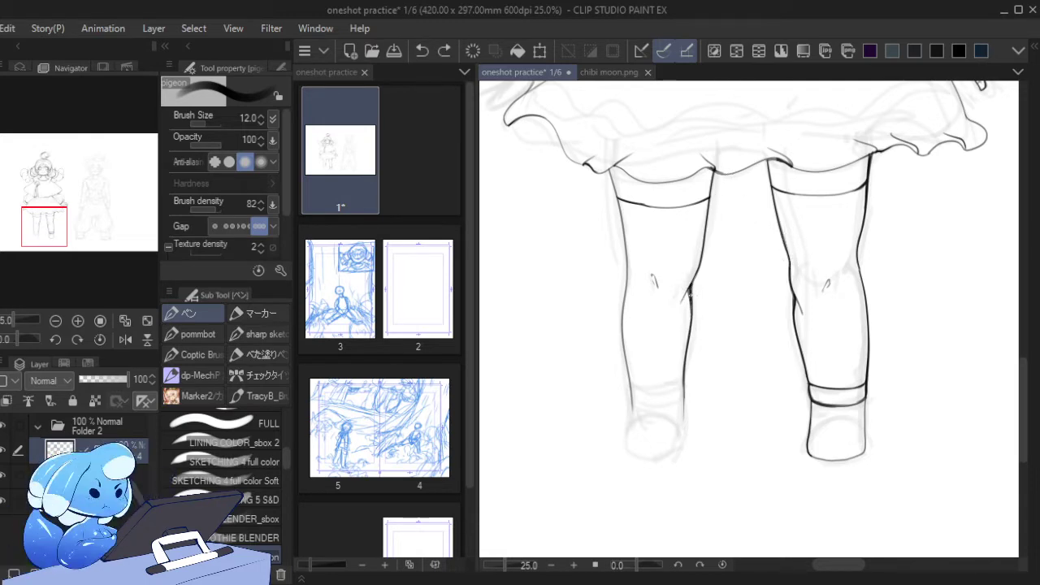
pyautogui.moveTo(690, 287); pyautogui.dragTo(690, 330)
pyautogui.moveTo(704, 259); pyautogui.dragTo(690, 286)
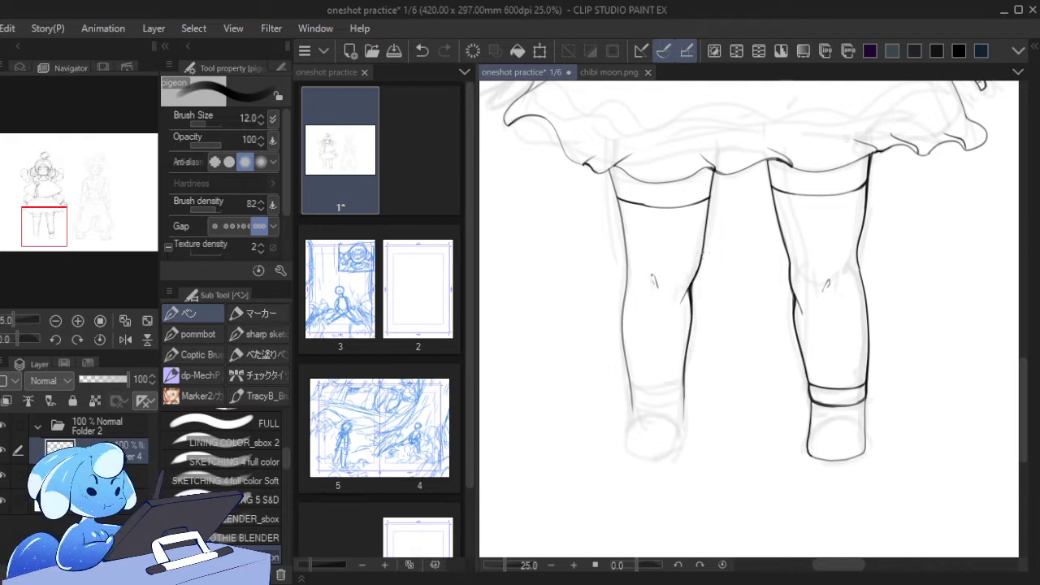
# - Thicken the left-side leg's outer thigh line just below the stocking-top line
pyautogui.moveTo(609, 169); pyautogui.dragTo(624, 231)
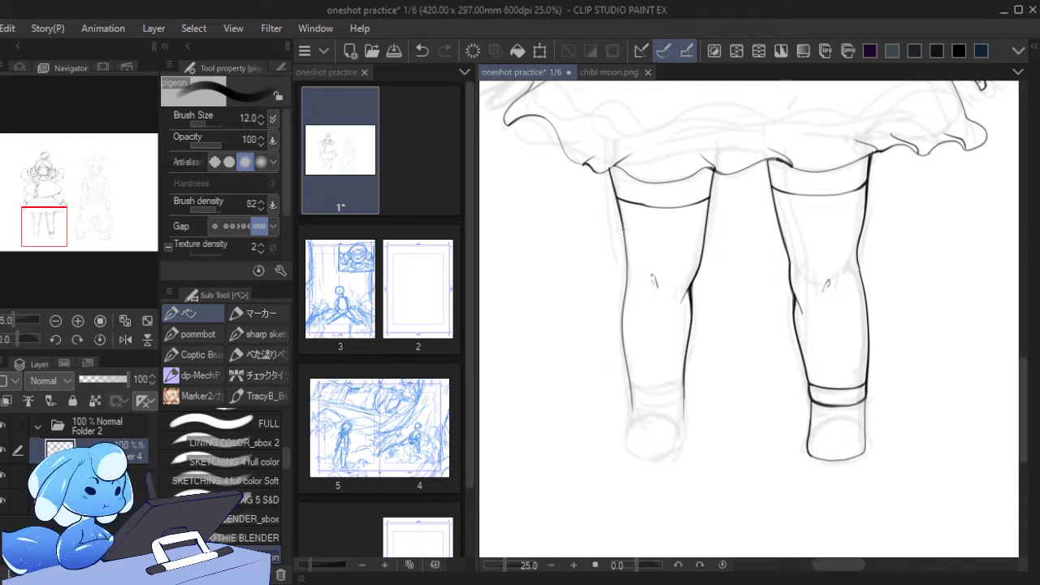
pyautogui.hotkey('ctrl', 'z')
pyautogui.moveTo(614, 195); pyautogui.dragTo(625, 231)
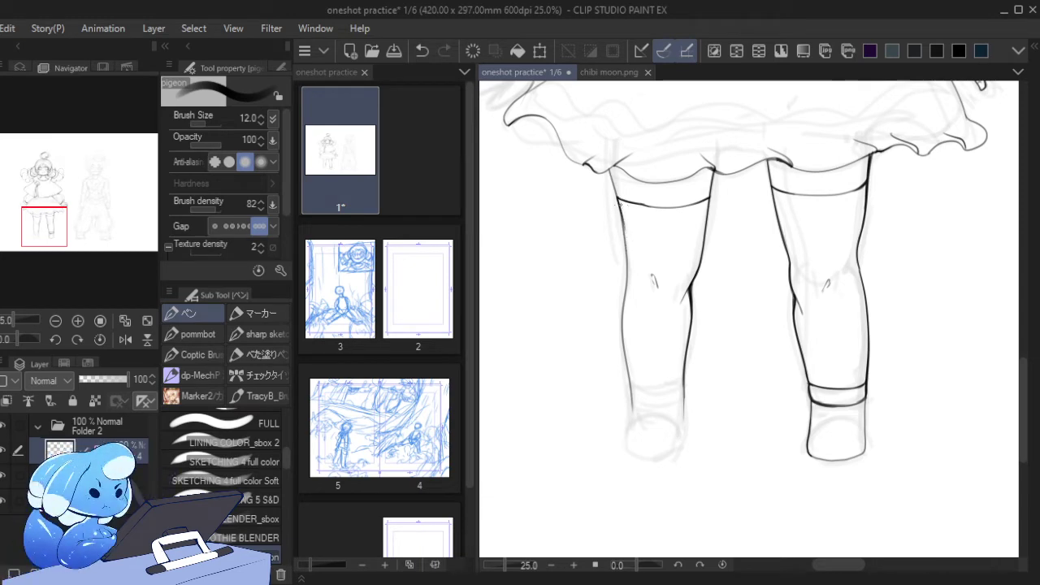
# - Rework the left-side leg's outer thigh line and thicken the outer end of its stocking-top line
pyautogui.hotkey('ctrl', 'z')
pyautogui.moveTo(618, 192); pyautogui.dragTo(626, 248)
pyautogui.moveTo(618, 200); pyautogui.dragTo(628, 283)
pyautogui.hotkey('ctrl', 'z')
pyautogui.hotkey('ctrl', 'z')
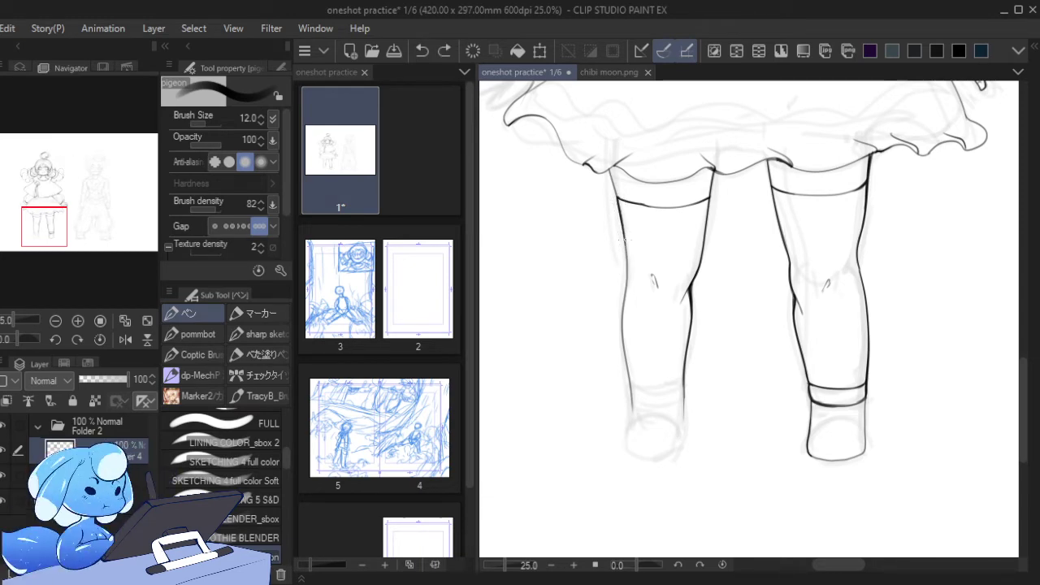
pyautogui.moveTo(624, 237)
pyautogui.mouseDown()
pyautogui.moveTo(627, 284)
pyautogui.moveTo(622, 227)
pyautogui.moveTo(662, 209)
pyautogui.mouseUp()
pyautogui.hotkey('ctrl', 'z')
pyautogui.hotkey('ctrl', 'z')
pyautogui.hotkey('ctrl', 'z')
pyautogui.hotkey('ctrl', 'z')
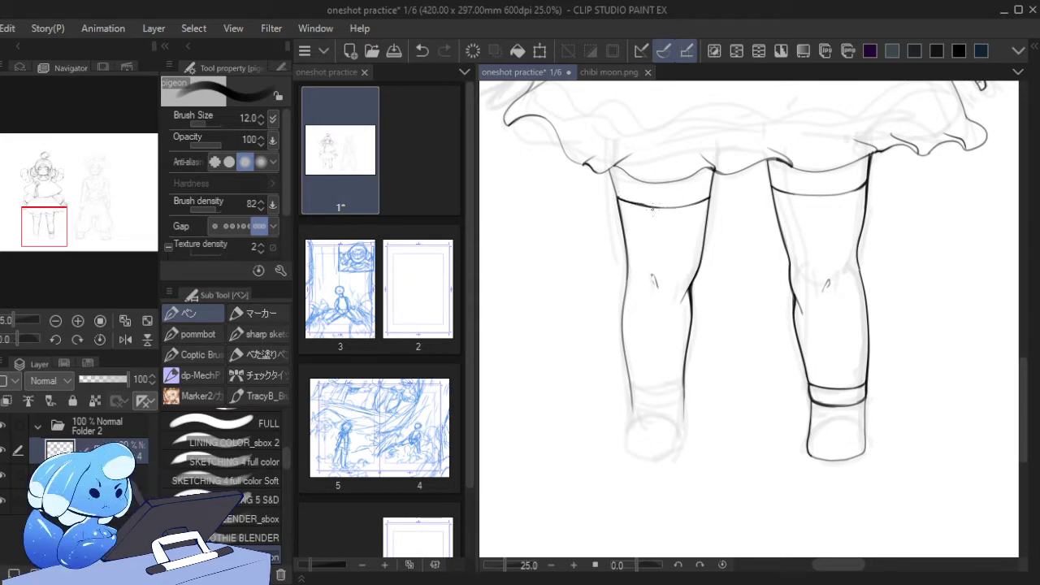
# - Thicken the left-side leg's outer line between the skirt hem and the stocking top, joining it to the hem
pyautogui.moveTo(609, 164); pyautogui.dragTo(619, 204)
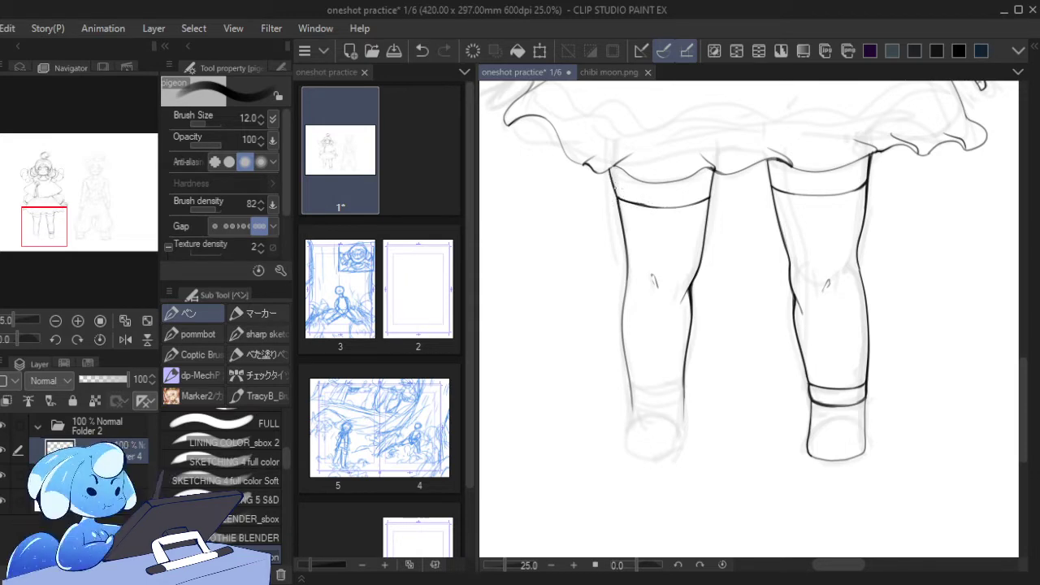
pyautogui.moveTo(611, 167); pyautogui.dragTo(627, 173)
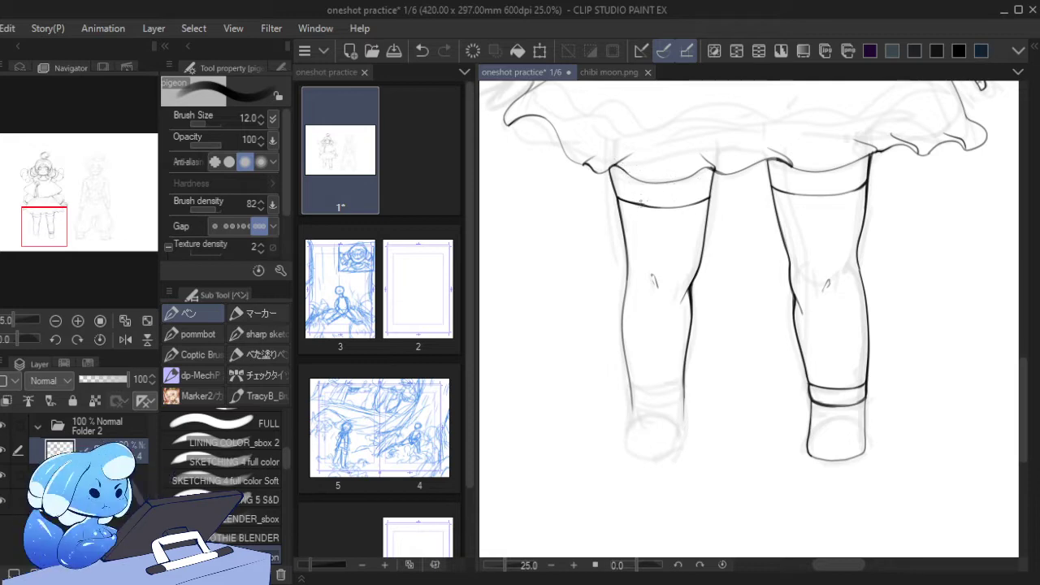
pyautogui.press('e')
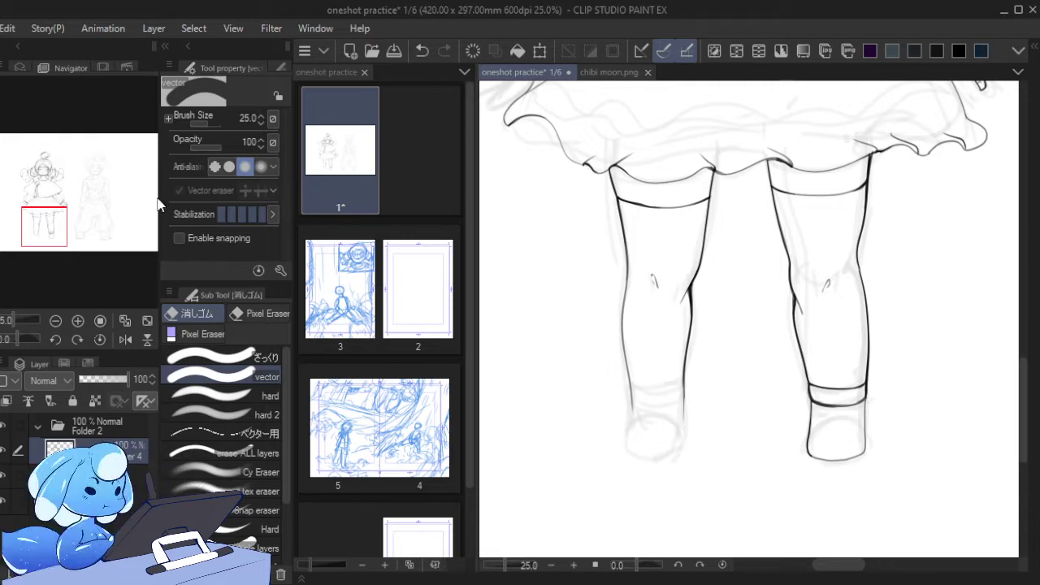
pyautogui.press('p')
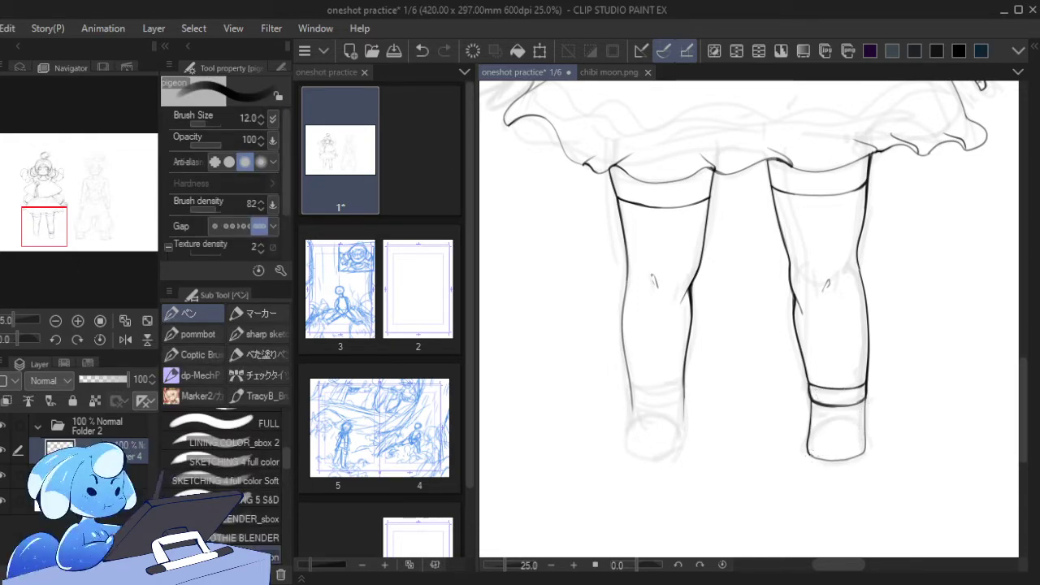
# - Thicken the right-side foot's toe and outer side, and the lower line of its ankle band
pyautogui.moveTo(813, 460); pyautogui.dragTo(867, 451)
pyautogui.hotkey('ctrl', 'z')
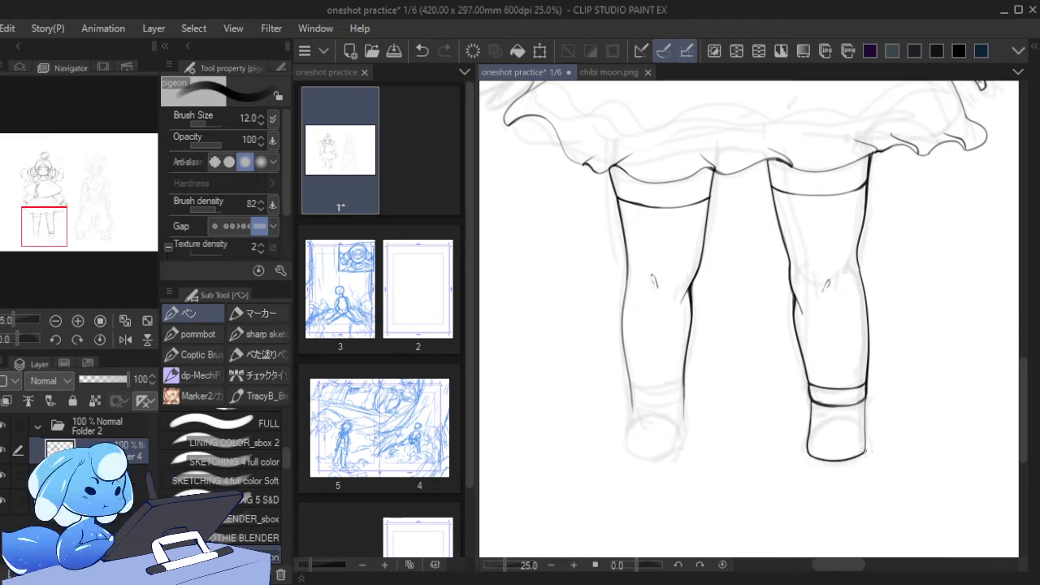
pyautogui.moveTo(865, 410)
pyautogui.mouseDown()
pyautogui.moveTo(864, 454)
pyautogui.moveTo(852, 458)
pyautogui.moveTo(846, 415)
pyautogui.moveTo(809, 443)
pyautogui.moveTo(833, 421)
pyautogui.moveTo(864, 439)
pyautogui.moveTo(839, 433)
pyautogui.moveTo(844, 418)
pyautogui.moveTo(866, 438)
pyautogui.mouseUp()
pyautogui.hotkey('ctrl', 'z')
pyautogui.hotkey('ctrl', 'z')
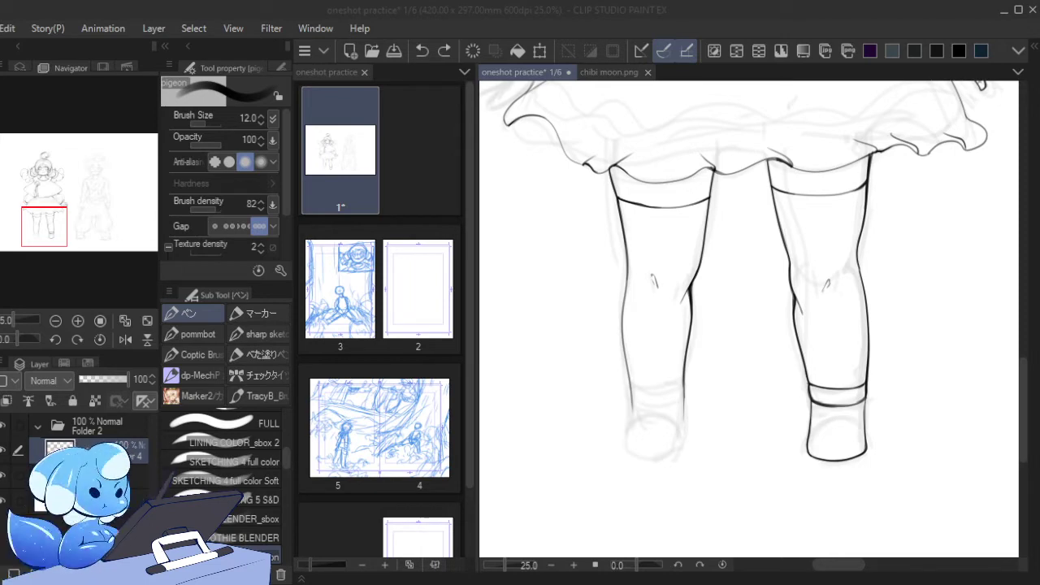
pyautogui.click(829, 406)
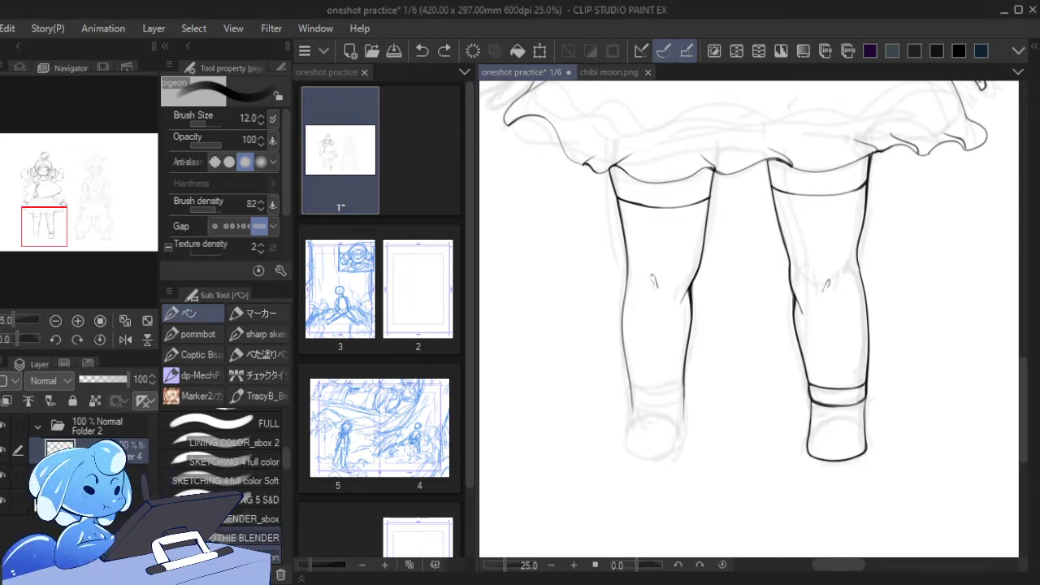
# - Erase the right-side foot's toe line and redraw it slightly lower and rounder
pyautogui.press('e')
pyautogui.moveTo(809, 457)
pyautogui.mouseDown()
pyautogui.moveTo(864, 456)
pyautogui.moveTo(845, 456)
pyautogui.moveTo(865, 454)
pyautogui.moveTo(856, 445)
pyautogui.moveTo(818, 463)
pyautogui.moveTo(857, 473)
pyautogui.moveTo(812, 461)
pyautogui.moveTo(854, 473)
pyautogui.moveTo(867, 442)
pyautogui.moveTo(807, 451)
pyautogui.moveTo(827, 476)
pyautogui.moveTo(803, 454)
pyautogui.moveTo(806, 443)
pyautogui.moveTo(832, 472)
pyautogui.mouseUp()
pyautogui.press('p')
pyautogui.hotkey('ctrl', 'z')
pyautogui.hotkey('ctrl', 'z')
pyautogui.hotkey('ctrl', 'z')
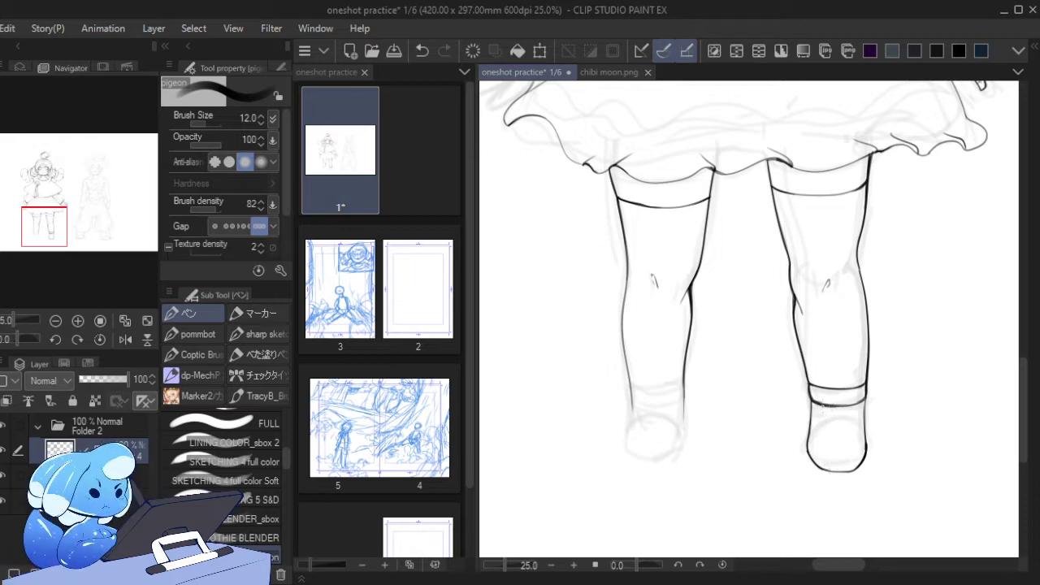
pyautogui.moveTo(822, 404); pyautogui.dragTo(829, 441)
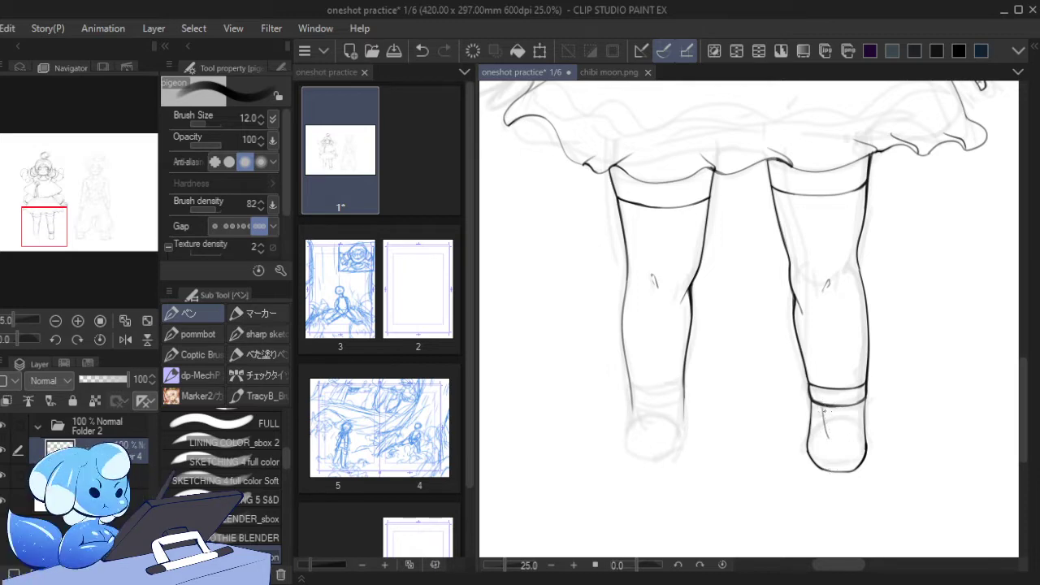
pyautogui.click(338, 584)
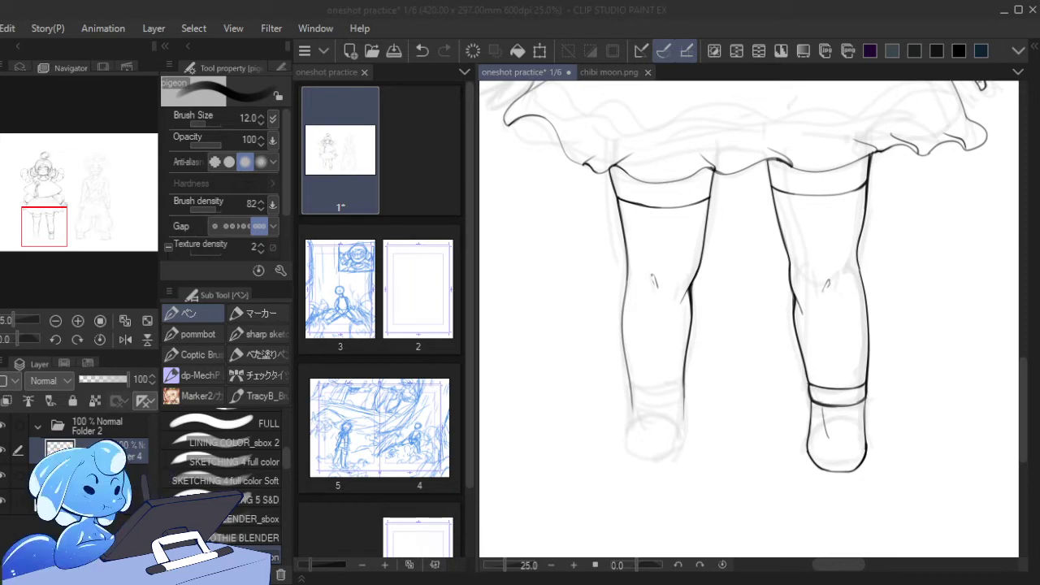
pyautogui.click(664, 167)
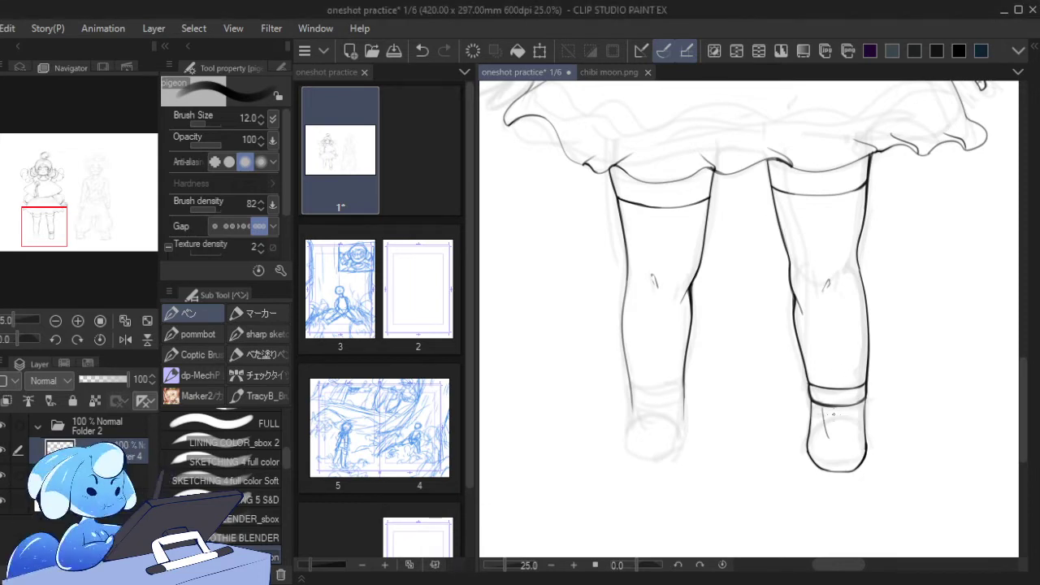
pyautogui.hotkey('ctrl', 'z')
# - Ink the shoe opening on the right-side foot as a U shape hanging from the ankle band
pyautogui.moveTo(817, 403); pyautogui.dragTo(823, 441)
pyautogui.hotkey('ctrl', 'z')
pyautogui.hotkey('ctrl', 'z')
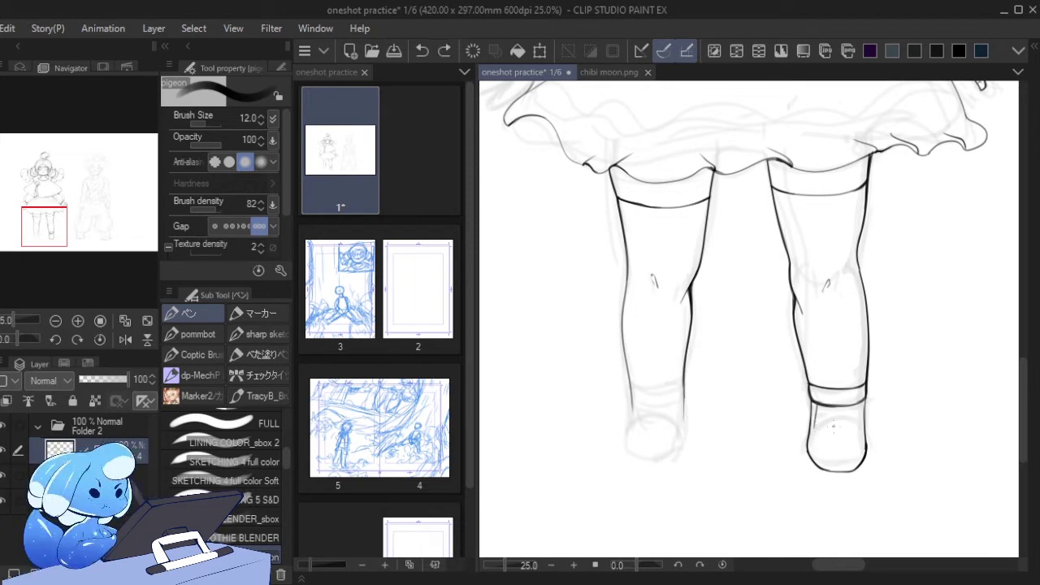
pyautogui.moveTo(818, 405)
pyautogui.mouseDown()
pyautogui.moveTo(819, 439)
pyautogui.moveTo(845, 445)
pyautogui.moveTo(860, 404)
pyautogui.moveTo(853, 439)
pyautogui.mouseUp()
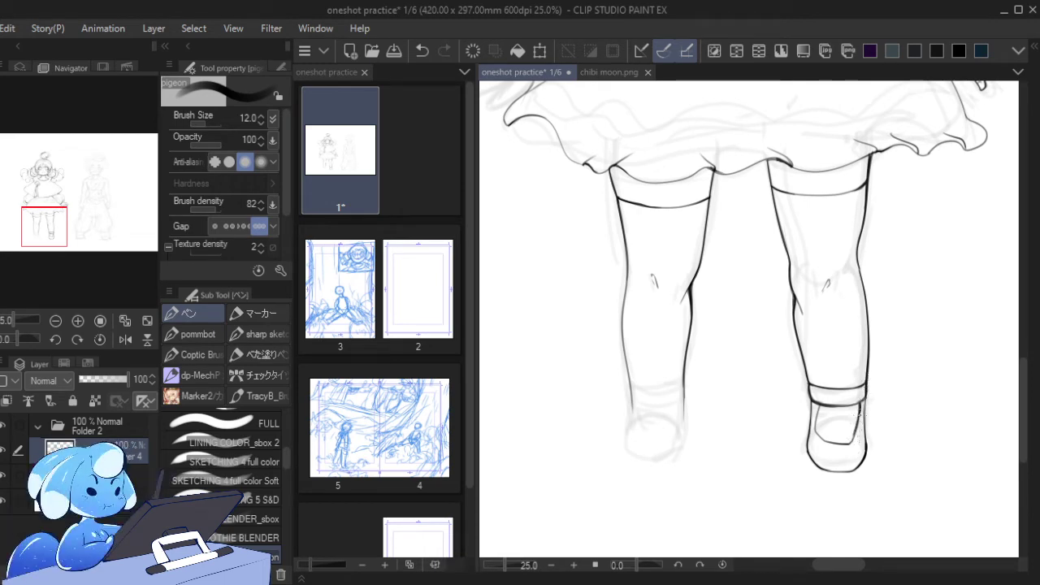
pyautogui.hotkey('ctrl', 'z')
pyautogui.hotkey('ctrl', 'z')
pyautogui.hotkey('ctrl', 'z')
pyautogui.moveTo(859, 401)
pyautogui.mouseDown()
pyautogui.moveTo(854, 443)
pyautogui.moveTo(823, 446)
pyautogui.moveTo(812, 396)
pyautogui.mouseUp()
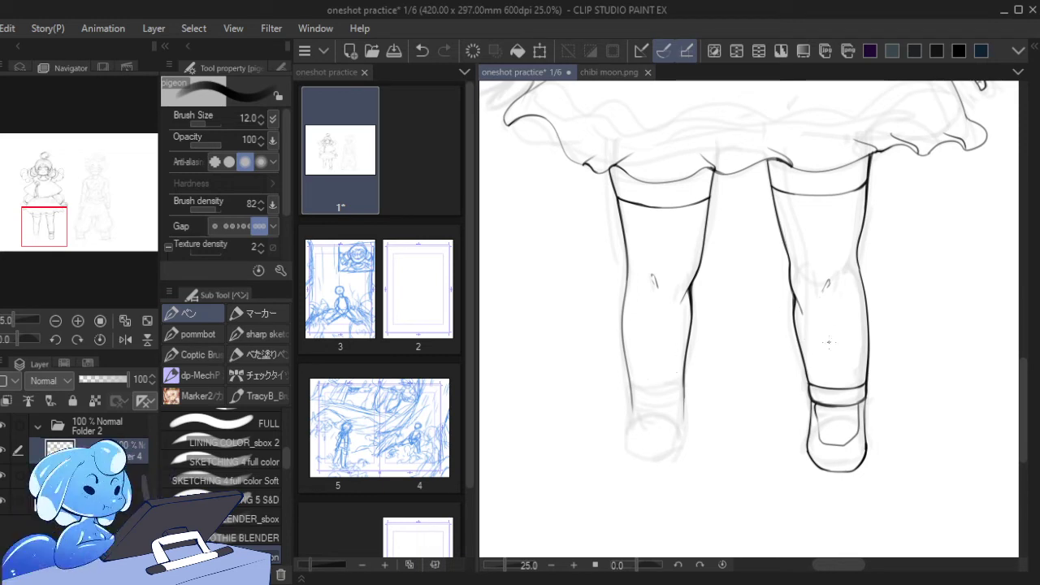
# - Thicken the sides of the right-side shoe's opening and trim the outer end of the ankle band with the vector eraser
pyautogui.moveTo(860, 406)
pyautogui.mouseDown()
pyautogui.moveTo(859, 427)
pyautogui.moveTo(857, 409)
pyautogui.moveTo(841, 405)
pyautogui.moveTo(868, 395)
pyautogui.moveTo(816, 398)
pyautogui.moveTo(852, 400)
pyautogui.mouseUp()
pyautogui.hotkey('ctrl', 'z')
pyautogui.hotkey('ctrl', 'z')
pyautogui.hotkey('ctrl', 'z')
pyautogui.press('e')
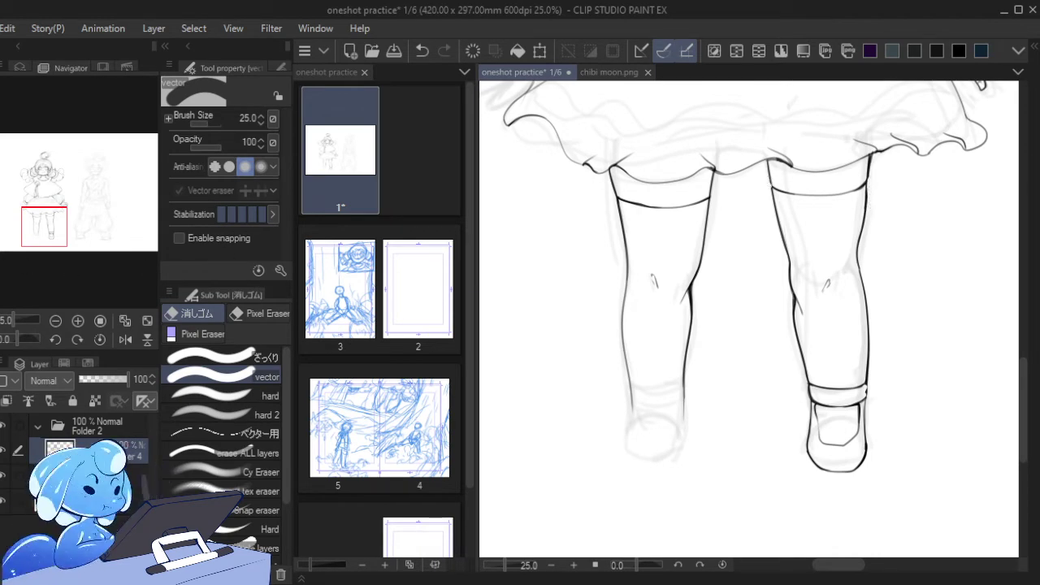
# - Thicken the right-side leg's inner thigh line between the skirt hem and the stocking top
pyautogui.press('p')
pyautogui.moveTo(768, 160); pyautogui.dragTo(775, 194)
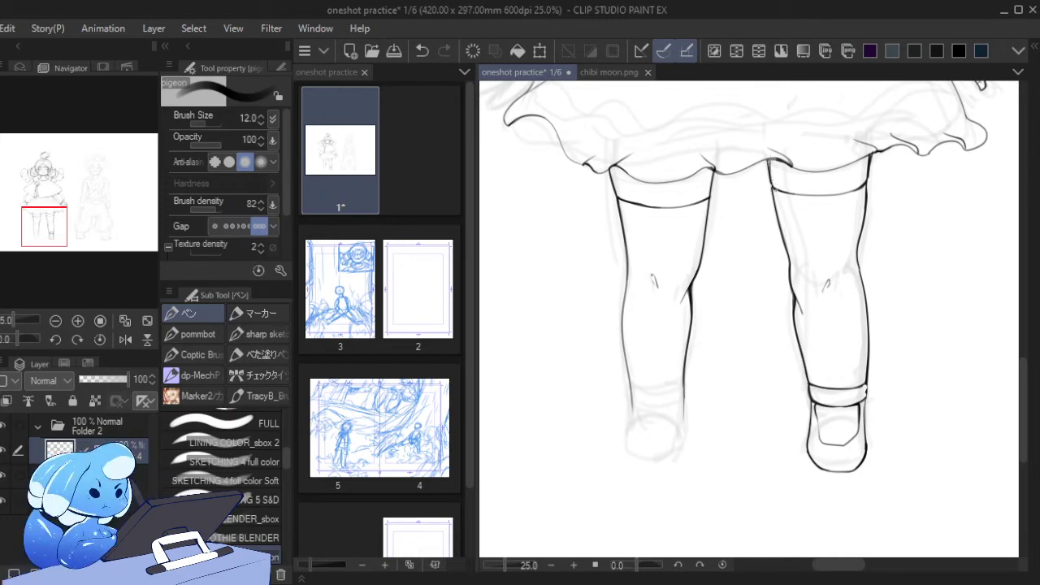
pyautogui.hotkey('ctrl', 'z')
pyautogui.moveTo(769, 157); pyautogui.dragTo(773, 184)
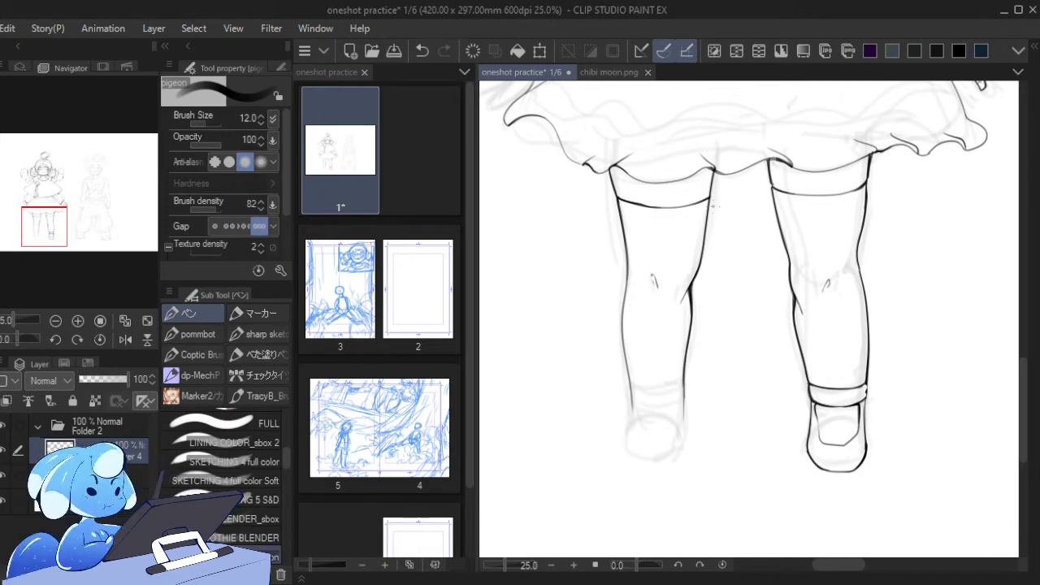
# - Trim the left-side leg's outer line at the stocking top and re-ink both thigh sides up to the skirt hem
pyautogui.press('e')
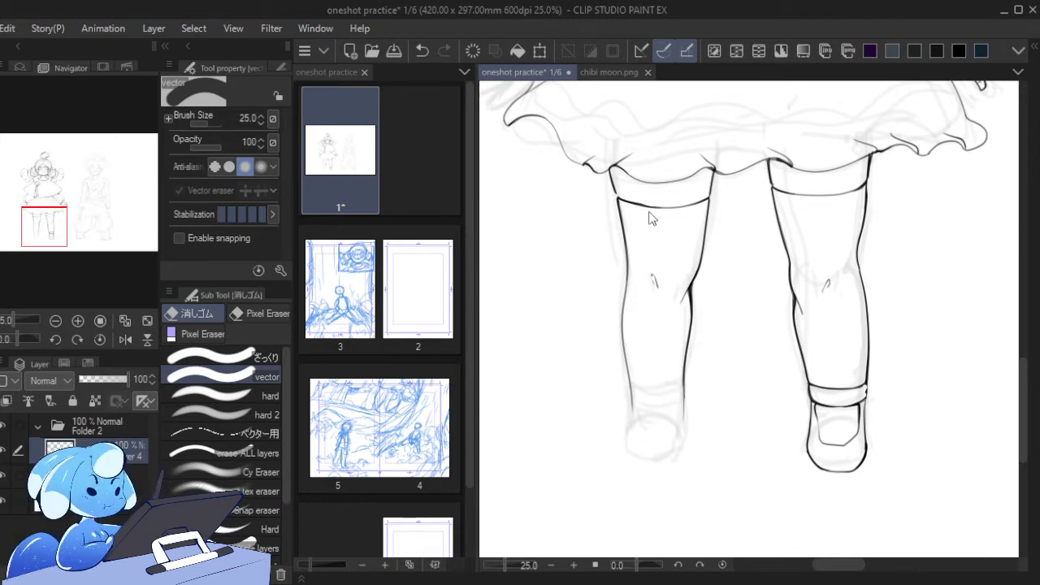
pyautogui.press('p')
pyautogui.moveTo(619, 197); pyautogui.dragTo(613, 176)
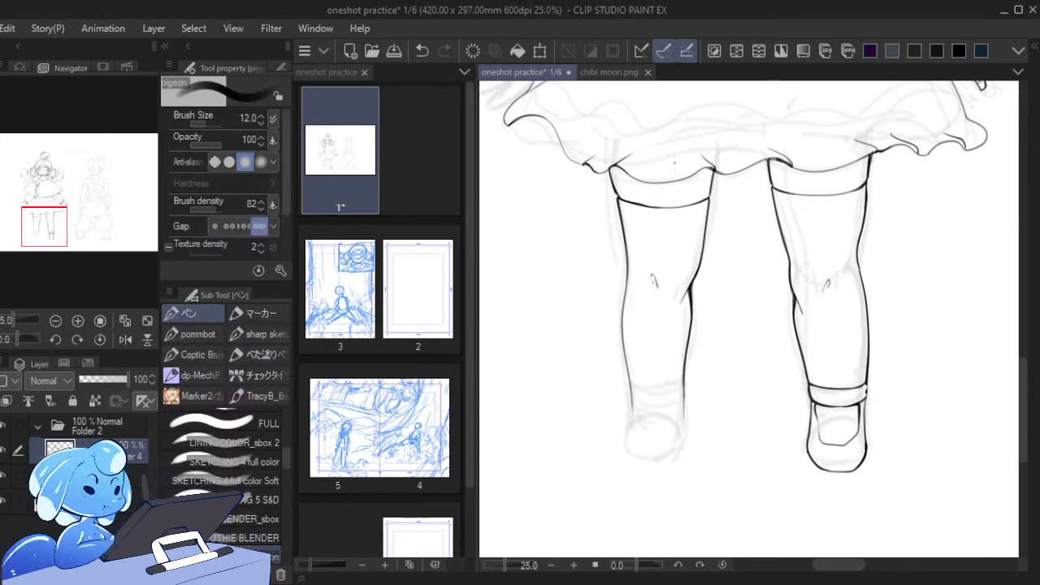
pyautogui.moveTo(710, 198); pyautogui.dragTo(712, 169)
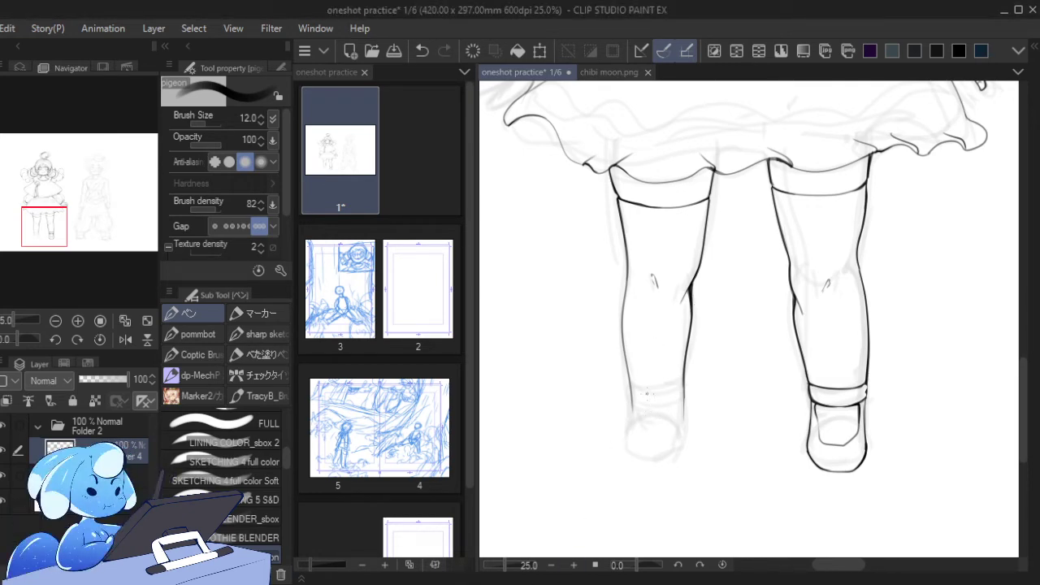
# - Ink the left-side leg's ankle band, the shoe opening below it and both sides of the shoe
pyautogui.moveTo(630, 390)
pyautogui.mouseDown()
pyautogui.moveTo(686, 383)
pyautogui.moveTo(685, 403)
pyautogui.moveTo(628, 387)
pyautogui.moveTo(634, 407)
pyautogui.moveTo(688, 399)
pyautogui.moveTo(648, 411)
pyautogui.moveTo(632, 405)
pyautogui.moveTo(689, 399)
pyautogui.moveTo(632, 409)
pyautogui.moveTo(650, 435)
pyautogui.moveTo(679, 410)
pyautogui.moveTo(666, 436)
pyautogui.moveTo(634, 409)
pyautogui.moveTo(645, 444)
pyautogui.moveTo(657, 430)
pyautogui.moveTo(644, 430)
pyautogui.moveTo(633, 409)
pyautogui.moveTo(621, 446)
pyautogui.moveTo(665, 468)
pyautogui.mouseUp()
pyautogui.hotkey('ctrl', 'z')
pyautogui.hotkey('ctrl', 'z')
pyautogui.hotkey('ctrl', 'z')
pyautogui.hotkey('ctrl', 'z')
pyautogui.hotkey('ctrl', 'z')
pyautogui.moveTo(682, 401); pyautogui.dragTo(684, 446)
pyautogui.hotkey('ctrl', 'z')
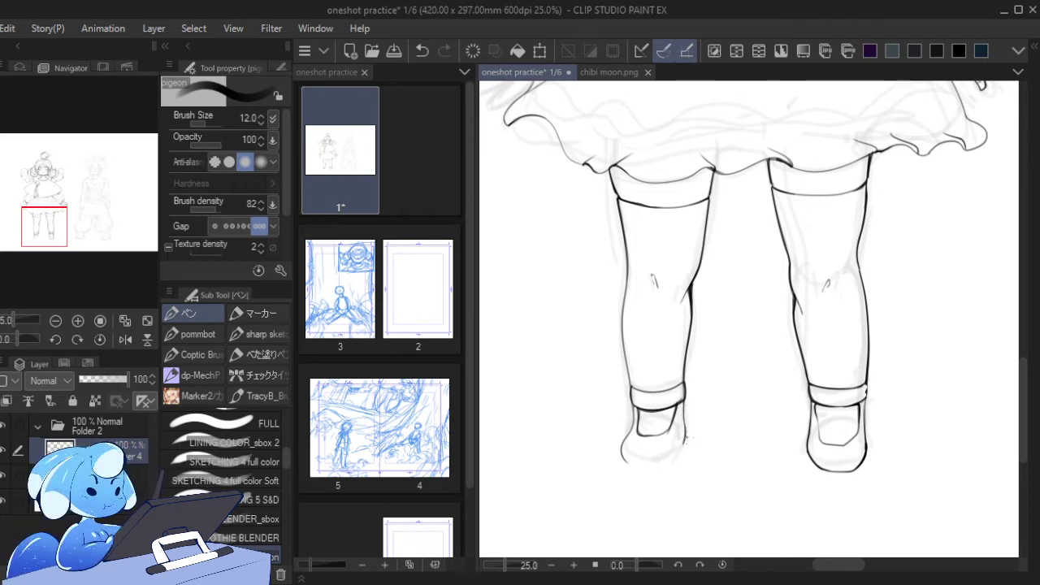
# - Ink a curved sole line beneath the right-side shoe's toe
pyautogui.moveTo(806, 429)
pyautogui.mouseDown()
pyautogui.moveTo(810, 470)
pyautogui.moveTo(808, 448)
pyautogui.moveTo(826, 480)
pyautogui.moveTo(867, 468)
pyautogui.mouseUp()
pyautogui.hotkey('ctrl', 'z')
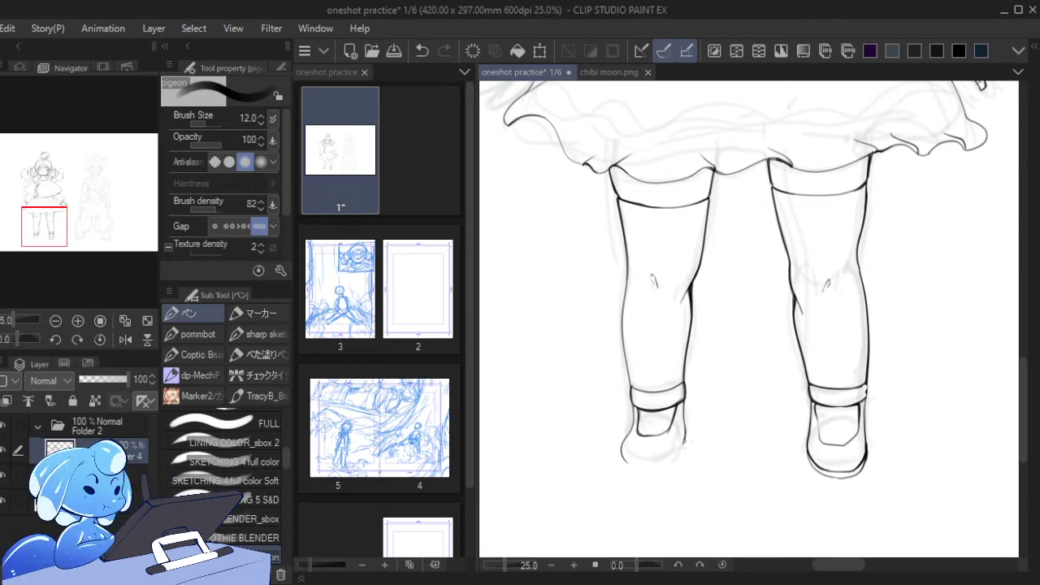
# - Ink the left-side shoe's rounded toe line, connecting its outer and inner sides
pyautogui.moveTo(686, 431)
pyautogui.mouseDown()
pyautogui.moveTo(653, 465)
pyautogui.moveTo(625, 459)
pyautogui.moveTo(645, 466)
pyautogui.moveTo(686, 432)
pyautogui.mouseUp()
pyautogui.hotkey('ctrl', 'z')
pyautogui.hotkey('ctrl', 'z')
pyautogui.moveTo(625, 463)
pyautogui.mouseDown()
pyautogui.moveTo(650, 468)
pyautogui.moveTo(669, 457)
pyautogui.moveTo(686, 443)
pyautogui.moveTo(686, 421)
pyautogui.mouseUp()
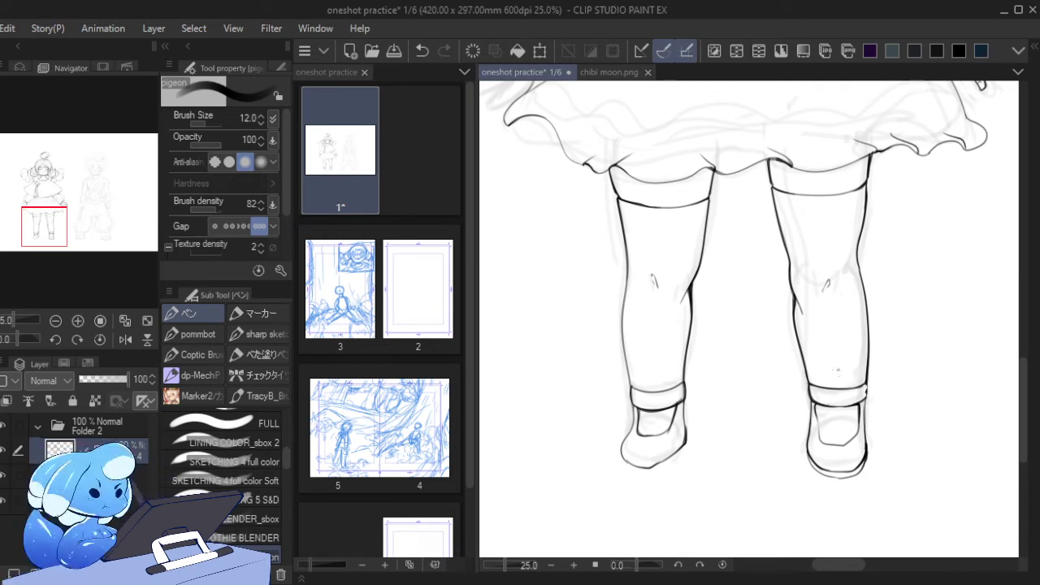
pyautogui.hotkey('ctrl', 'z')
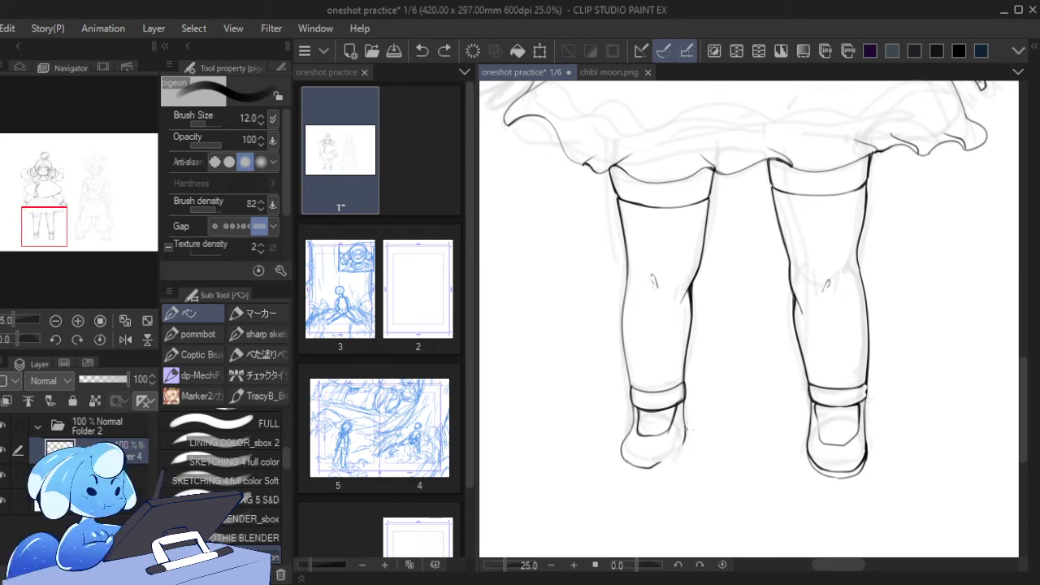
pyautogui.hotkey('ctrl', 'z')
pyautogui.moveTo(686, 430)
pyautogui.mouseDown()
pyautogui.moveTo(658, 467)
pyautogui.moveTo(687, 443)
pyautogui.moveTo(664, 464)
pyautogui.moveTo(671, 457)
pyautogui.moveTo(629, 462)
pyautogui.moveTo(687, 446)
pyautogui.mouseUp()
pyautogui.hotkey('ctrl', 'z')
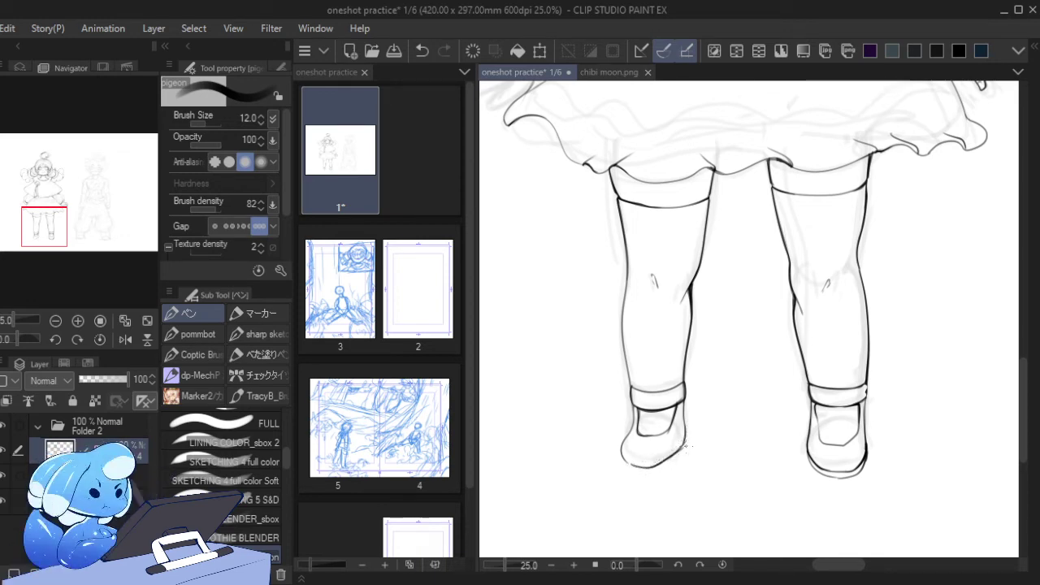
# - Ink the sole line beneath the left-side shoe's toe and thicken the shoe's lower inner side
pyautogui.hotkey('ctrl', 'z')
pyautogui.moveTo(630, 462)
pyautogui.mouseDown()
pyautogui.moveTo(663, 468)
pyautogui.moveTo(684, 444)
pyautogui.moveTo(684, 417)
pyautogui.moveTo(641, 454)
pyautogui.moveTo(620, 456)
pyautogui.moveTo(655, 475)
pyautogui.moveTo(686, 426)
pyautogui.mouseUp()
pyautogui.hotkey('ctrl', 'z')
pyautogui.hotkey('ctrl', 'z')
pyautogui.hotkey('ctrl', 'z')
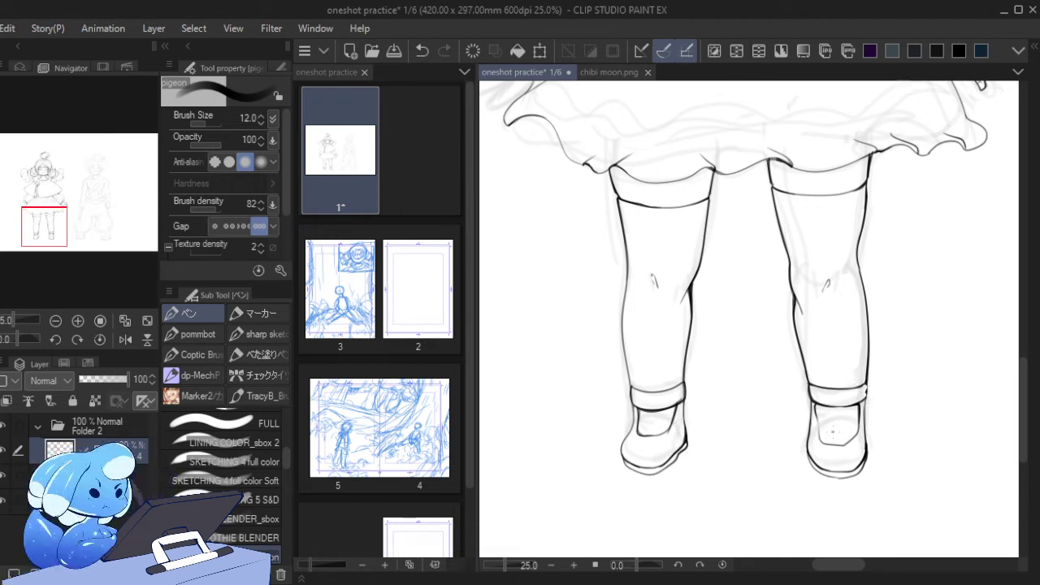
# - Erase the bottom edge of the right-side shoe's opening and redraw it slightly higher and flatter
pyautogui.press('e')
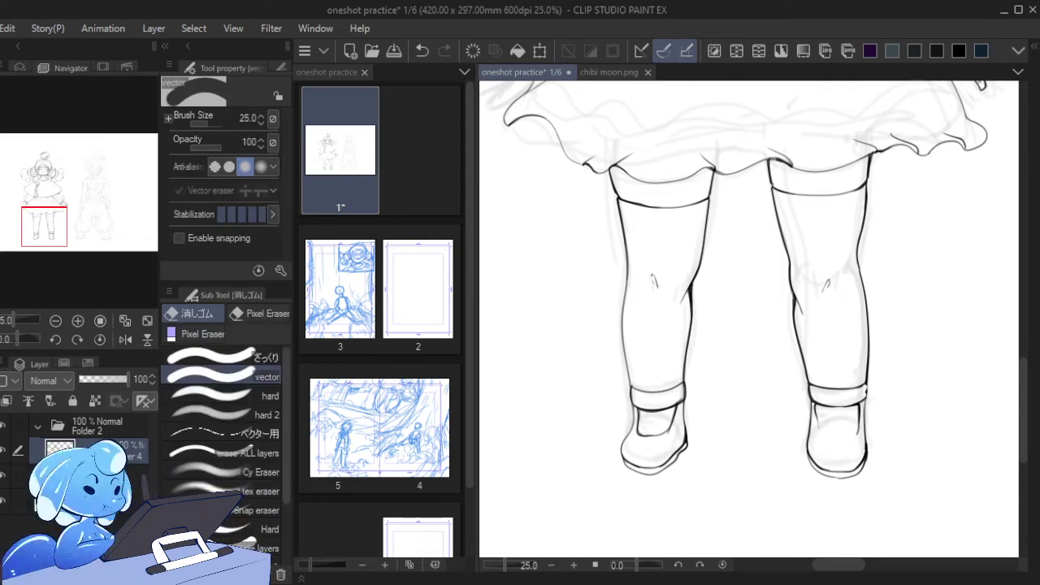
pyautogui.press('p')
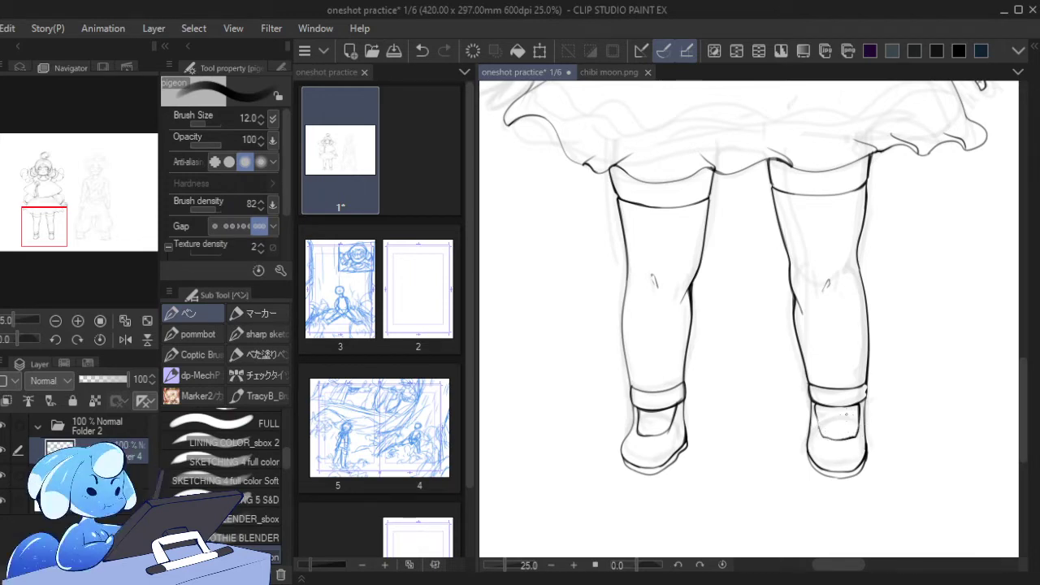
# - Check the whole figure's line art with the sketch layer temporarily hidden, and return to the cape and torso at 25% zoom
pyautogui.moveTo(32, 225); pyautogui.dragTo(35, 181)
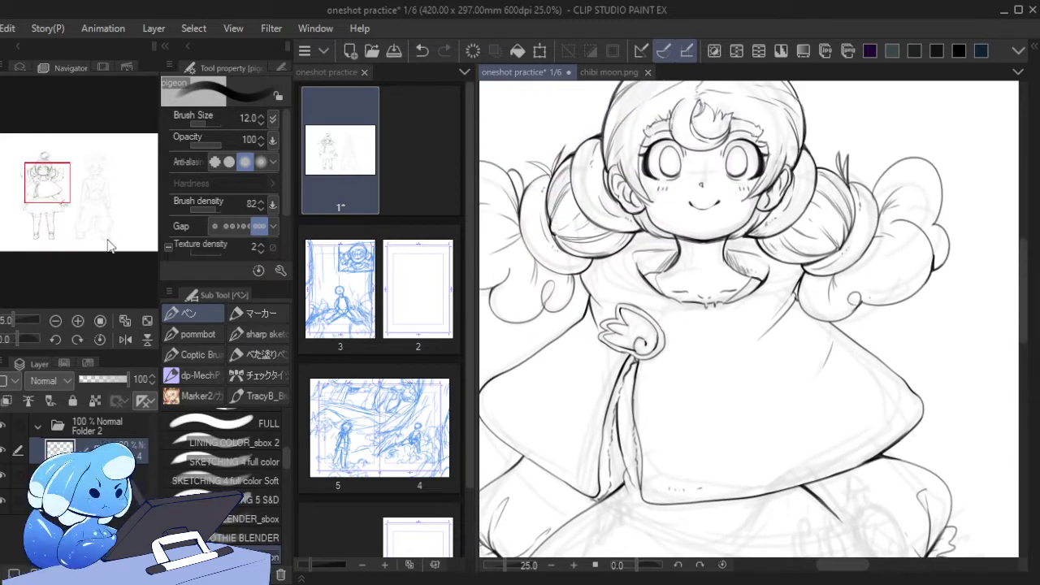
pyautogui.click(147, 321)
pyautogui.click(5, 480)
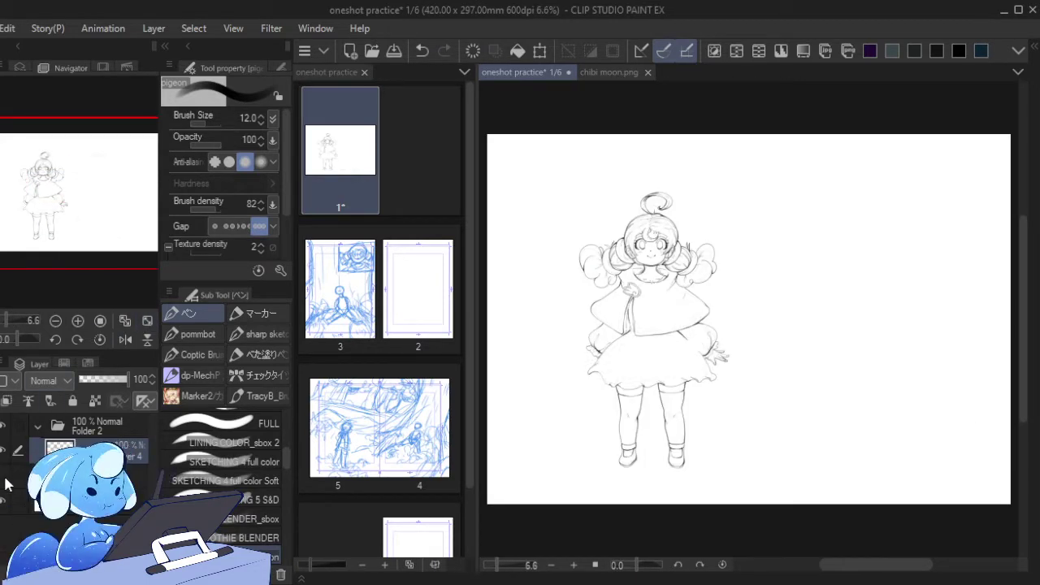
pyautogui.click(5, 477)
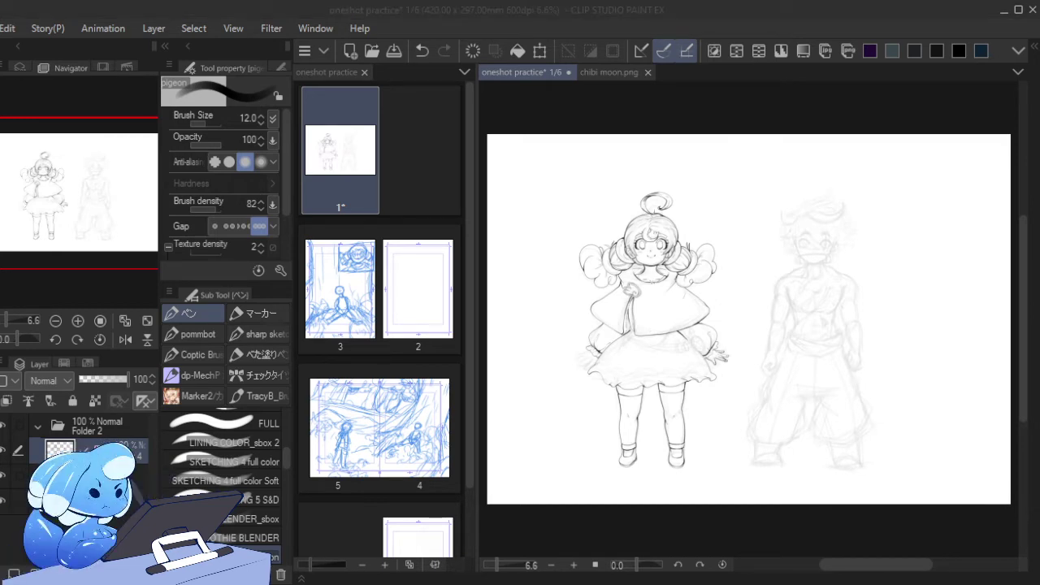
pyautogui.click(78, 320)
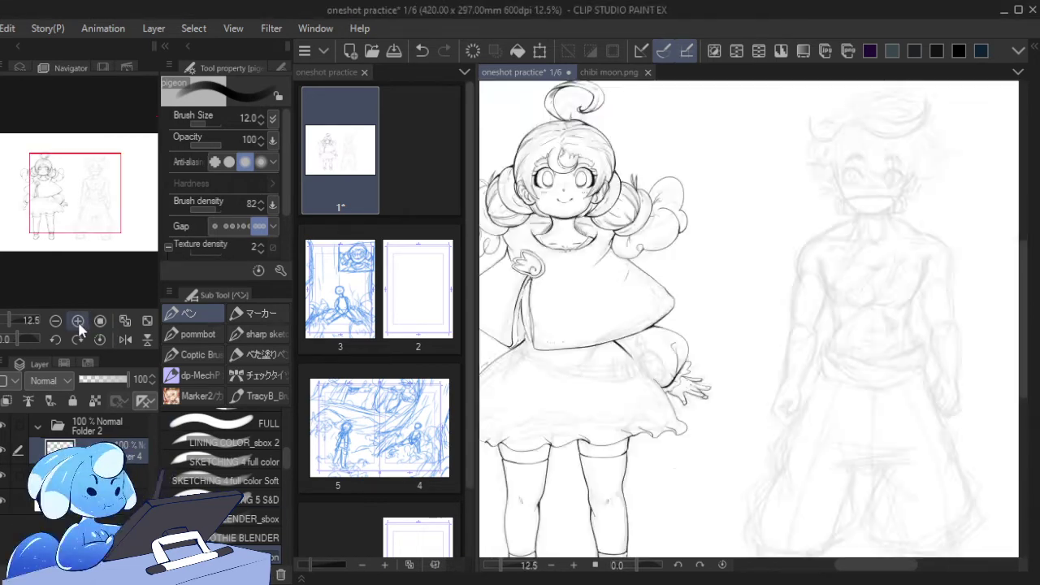
pyautogui.click(78, 321)
pyautogui.moveTo(45, 193); pyautogui.dragTo(27, 195)
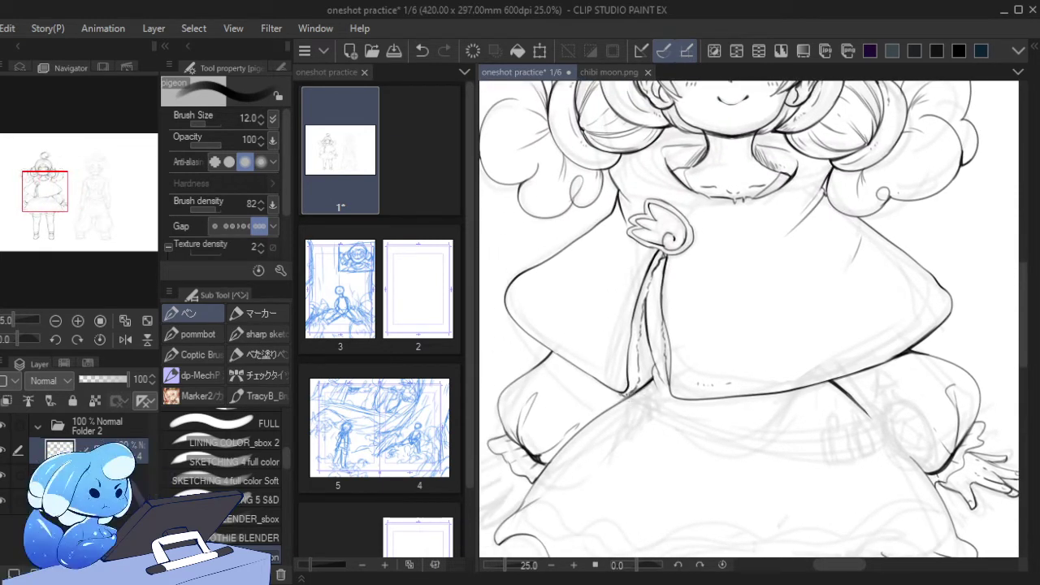
# - Ink the diagonal double line below the cape opening and the V-shaped overskirt edge at the front of the skirt
pyautogui.moveTo(629, 394)
pyautogui.mouseDown()
pyautogui.moveTo(660, 417)
pyautogui.moveTo(629, 397)
pyautogui.moveTo(663, 406)
pyautogui.moveTo(655, 402)
pyautogui.mouseUp()
pyautogui.moveTo(655, 400); pyautogui.dragTo(695, 427)
pyautogui.hotkey('ctrl', 'z')
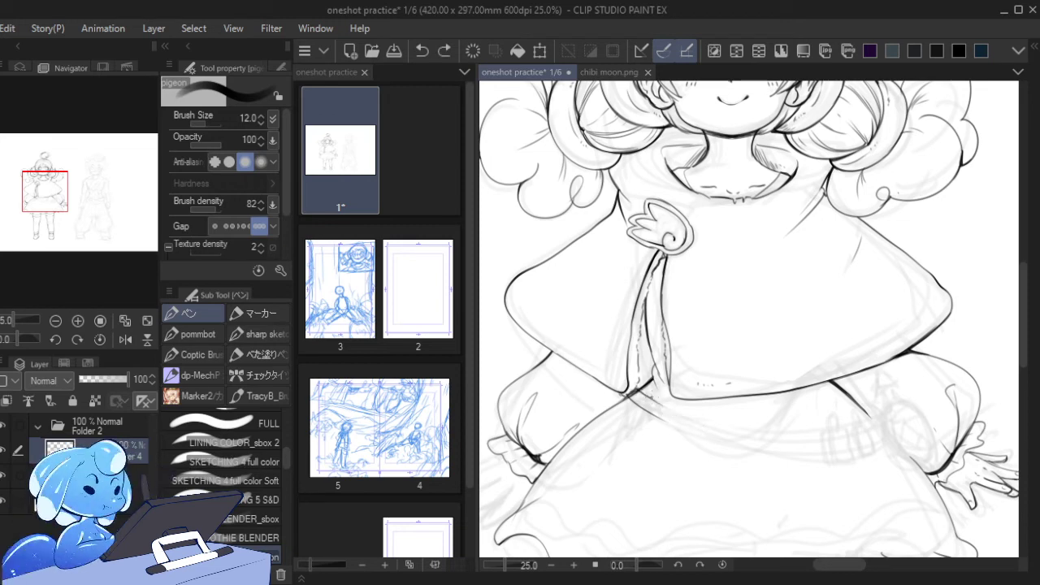
pyautogui.moveTo(639, 392); pyautogui.dragTo(716, 435)
pyautogui.moveTo(639, 392); pyautogui.dragTo(723, 439)
pyautogui.hotkey('ctrl', 'z')
pyautogui.moveTo(659, 417); pyautogui.dragTo(723, 440)
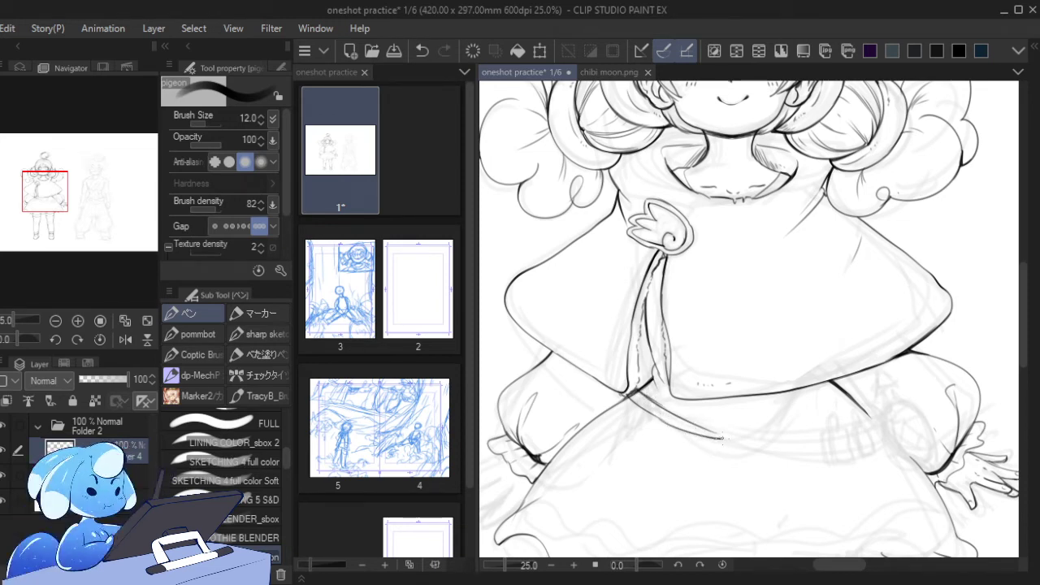
pyautogui.hotkey('ctrl', 'z')
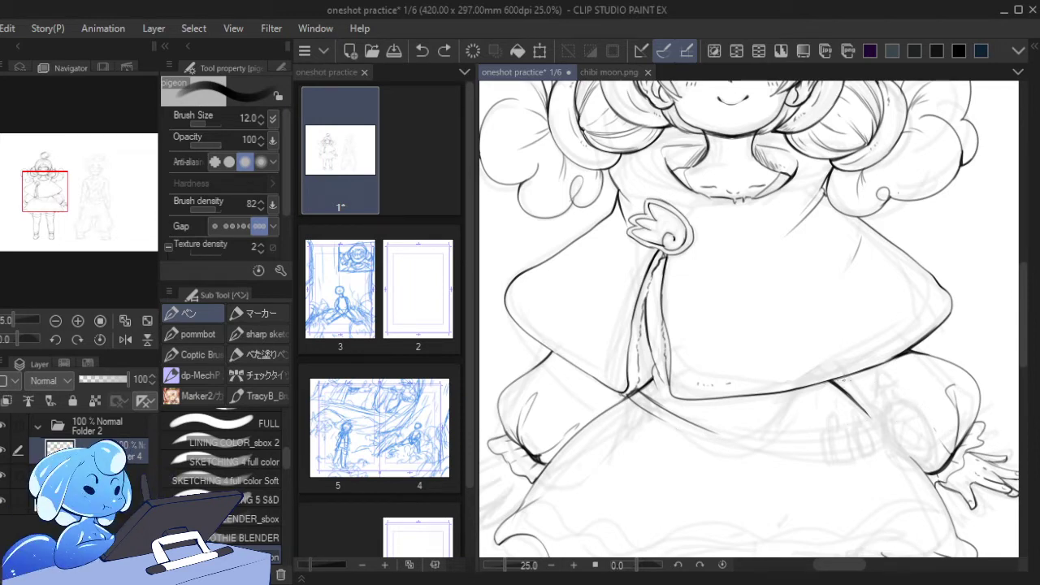
pyautogui.moveTo(675, 429)
pyautogui.mouseDown()
pyautogui.moveTo(733, 467)
pyautogui.moveTo(796, 418)
pyautogui.mouseUp()
pyautogui.hotkey('ctrl', 'z')
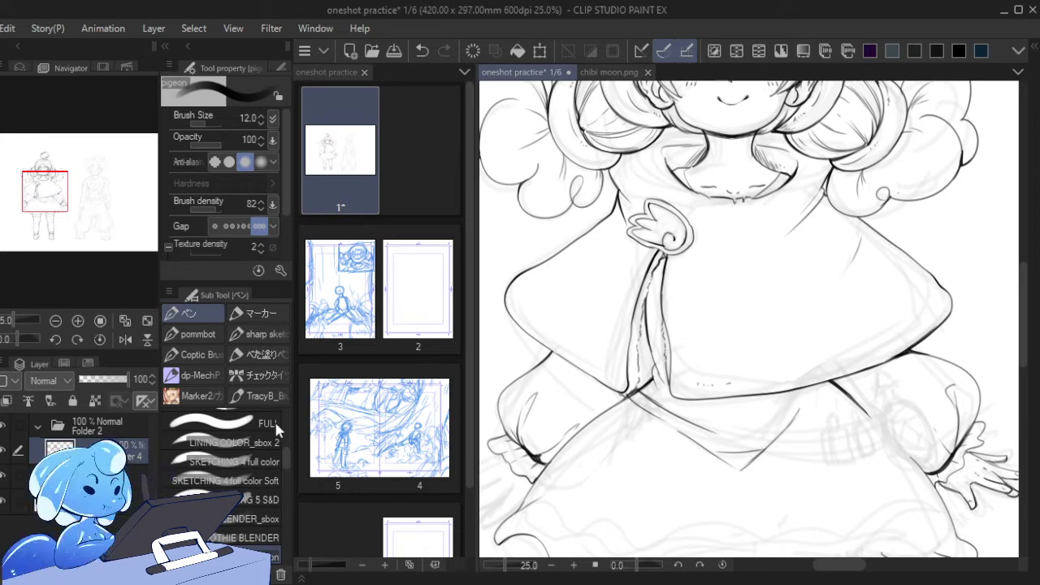
# - Ink the upper fingers of the left-side hand, extending outward from the ruffled sleeve cuff
pyautogui.moveTo(44, 192)
pyautogui.mouseDown()
pyautogui.moveTo(49, 214)
pyautogui.moveTo(44, 203)
pyautogui.mouseUp()
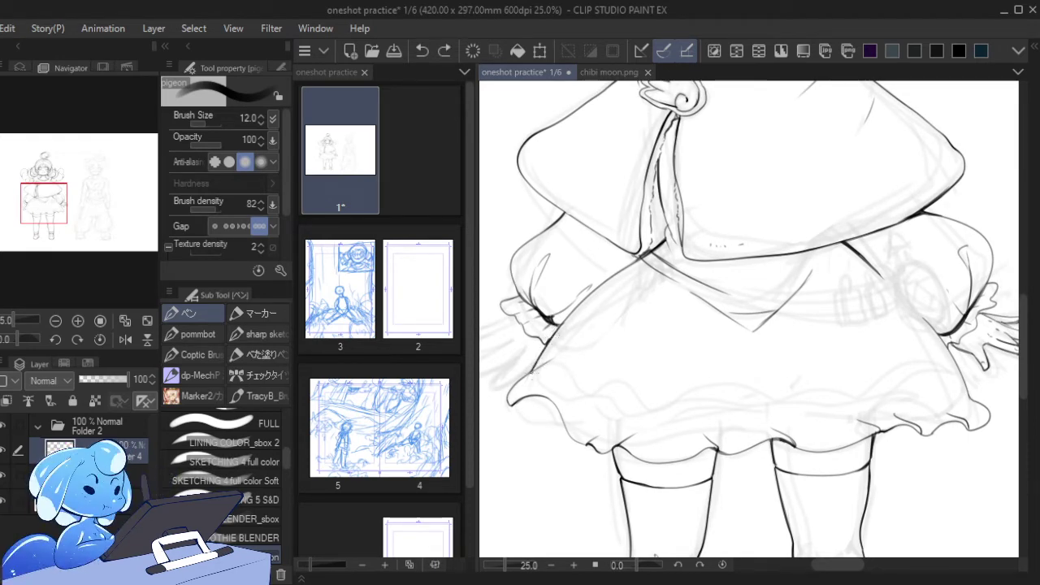
pyautogui.moveTo(50, 219); pyautogui.dragTo(43, 218)
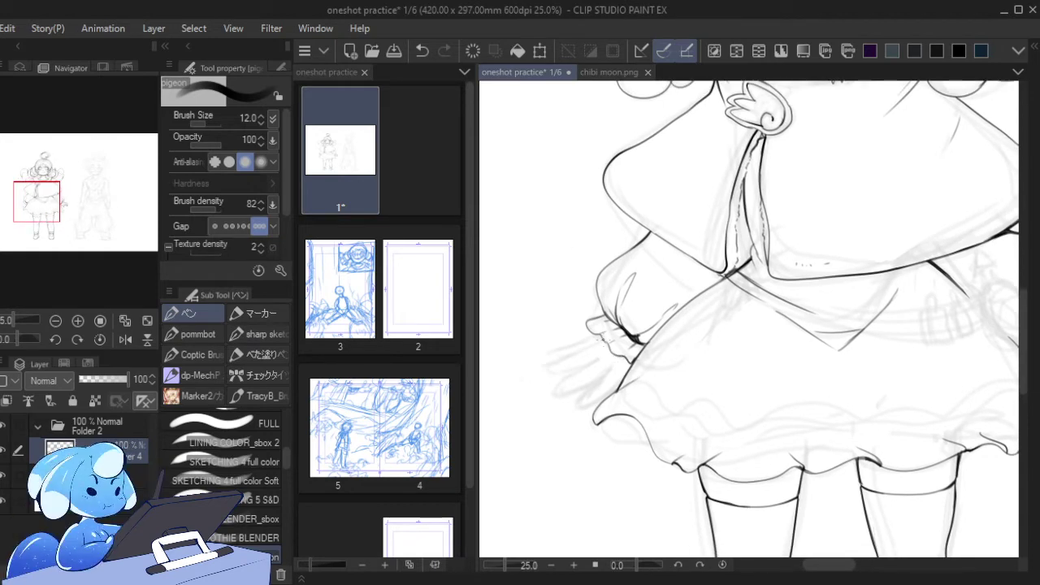
pyautogui.moveTo(607, 338)
pyautogui.mouseDown()
pyautogui.moveTo(577, 353)
pyautogui.moveTo(597, 341)
pyautogui.moveTo(558, 366)
pyautogui.moveTo(600, 359)
pyautogui.mouseUp()
pyautogui.hotkey('ctrl', 'z')
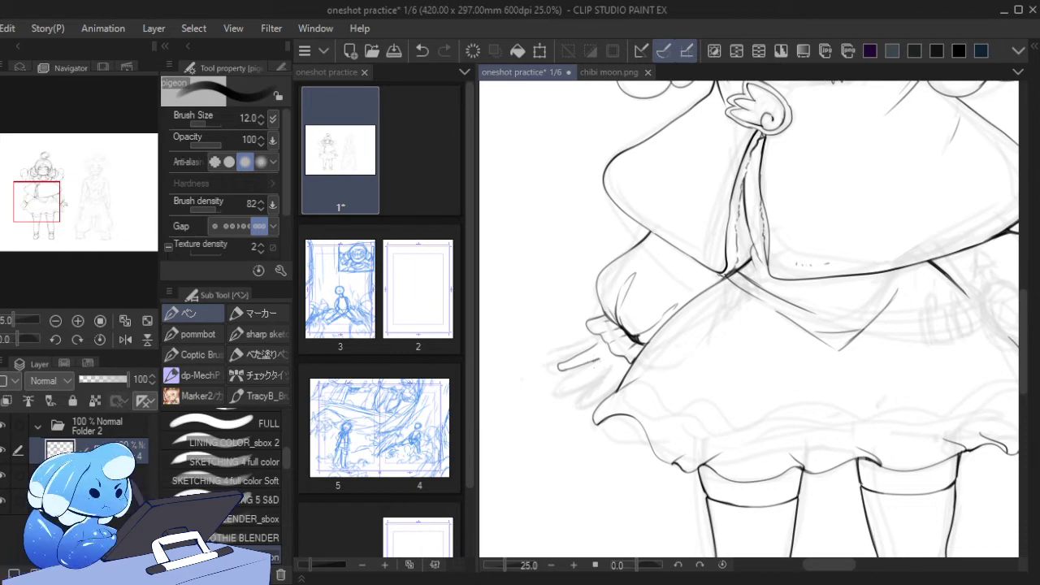
pyautogui.hotkey('ctrl', 'z')
pyautogui.hotkey('ctrl', 'z')
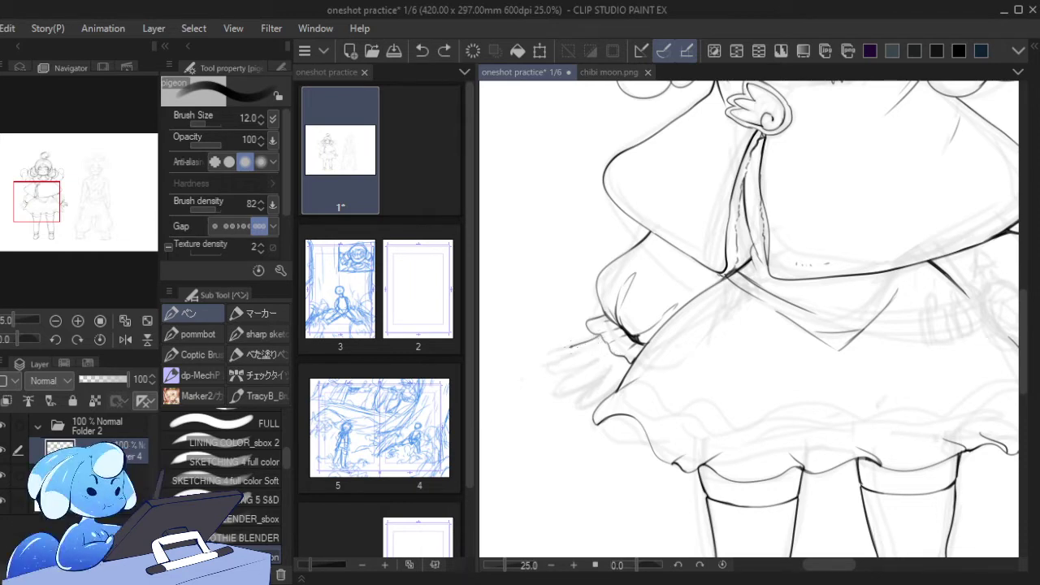
pyautogui.hotkey('ctrl', 'z')
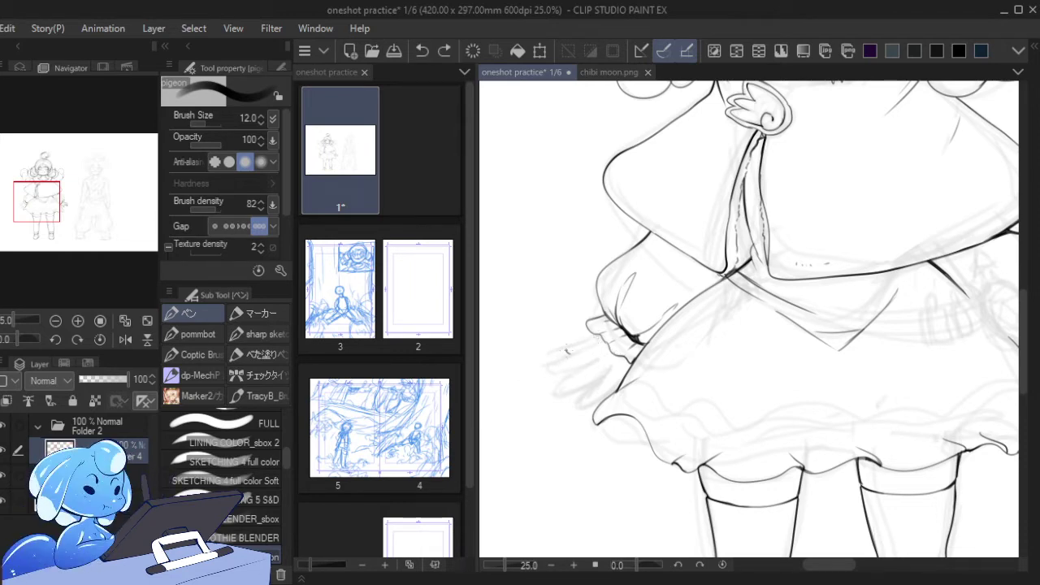
pyautogui.moveTo(567, 350)
pyautogui.mouseDown()
pyautogui.moveTo(600, 340)
pyautogui.moveTo(558, 360)
pyautogui.moveTo(602, 360)
pyautogui.moveTo(559, 380)
pyautogui.moveTo(596, 365)
pyautogui.moveTo(567, 379)
pyautogui.mouseUp()
pyautogui.hotkey('ctrl', 'z')
pyautogui.hotkey('ctrl', 'z')
pyautogui.hotkey('ctrl', 'z')
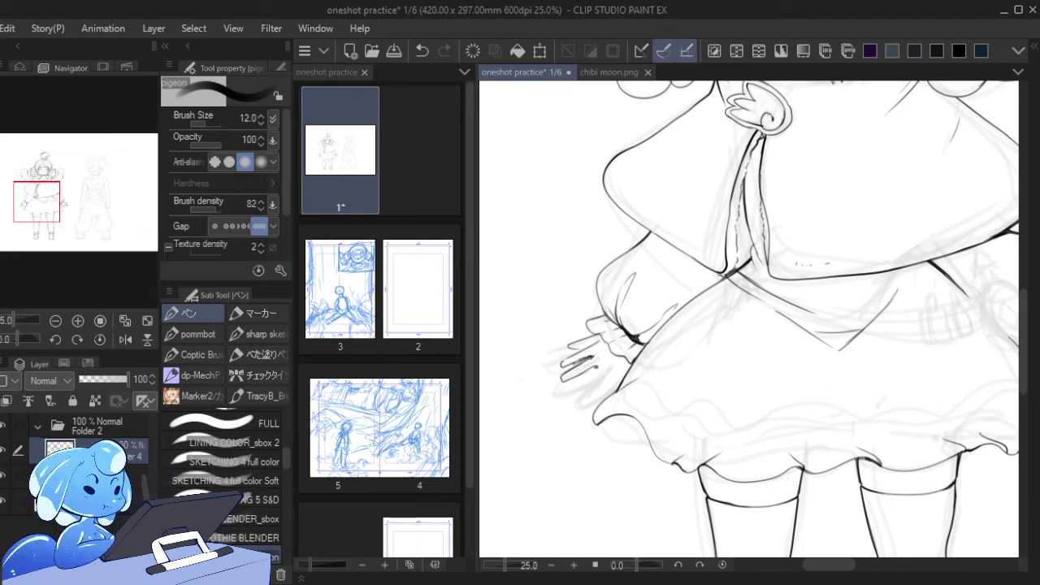
pyautogui.hotkey('ctrl', 'z')
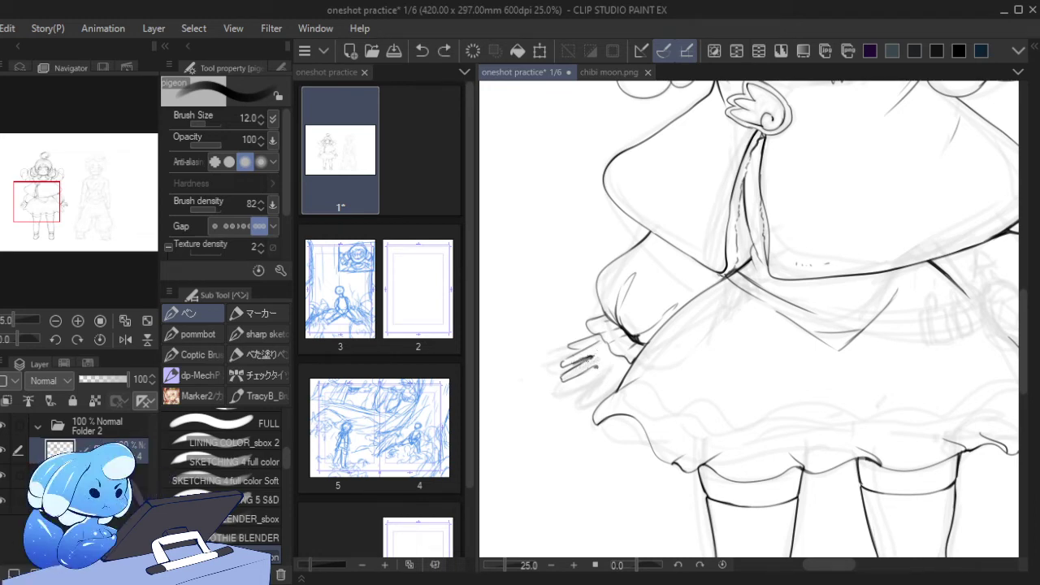
# - Clean up the heavy line between the left-side hand's upper fingers with a small vector eraser, finishing at size 12
pyautogui.press('e')
pyautogui.press('[')
pyautogui.press('[')
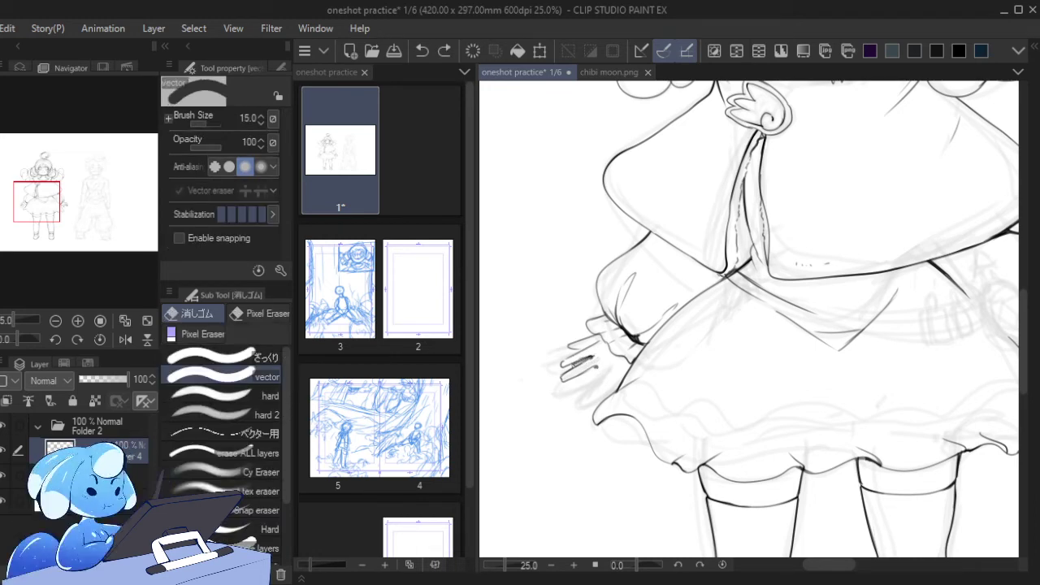
pyautogui.moveTo(570, 366); pyautogui.dragTo(592, 356)
pyautogui.press('[')
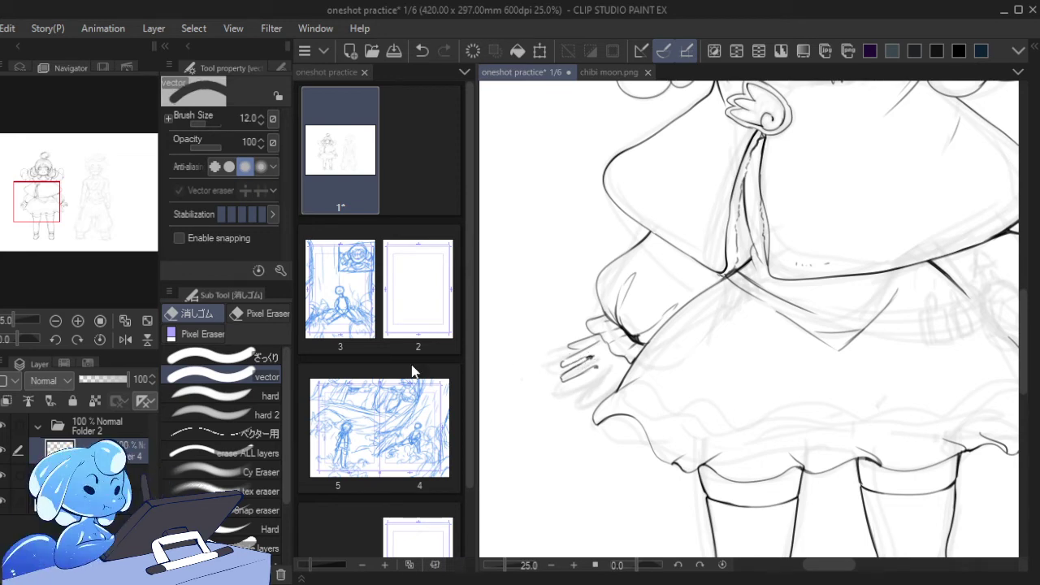
# - Ink the remaining fingers and palm of the left-side hand, down to the skirt edge
pyautogui.press('p')
pyautogui.moveTo(592, 352)
pyautogui.mouseDown()
pyautogui.moveTo(558, 355)
pyautogui.moveTo(563, 366)
pyautogui.moveTo(591, 345)
pyautogui.moveTo(606, 359)
pyautogui.moveTo(568, 391)
pyautogui.moveTo(593, 370)
pyautogui.moveTo(576, 387)
pyautogui.moveTo(625, 376)
pyautogui.mouseUp()
pyautogui.hotkey('ctrl', 'z')
pyautogui.hotkey('ctrl', 'z')
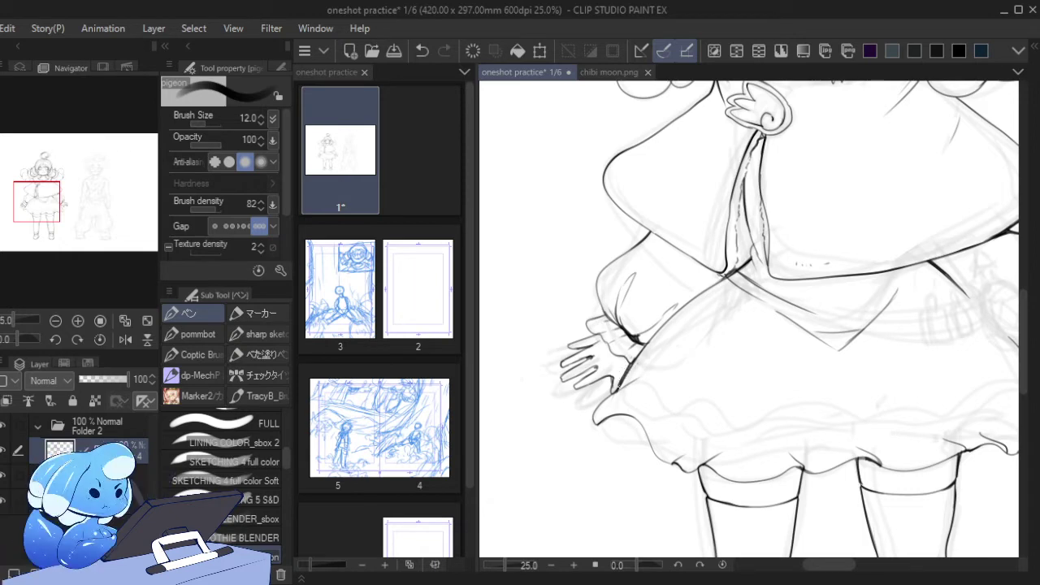
pyautogui.hotkey('ctrl', 'z')
pyautogui.hotkey('ctrl', 'z')
pyautogui.hotkey('ctrl', 'z')
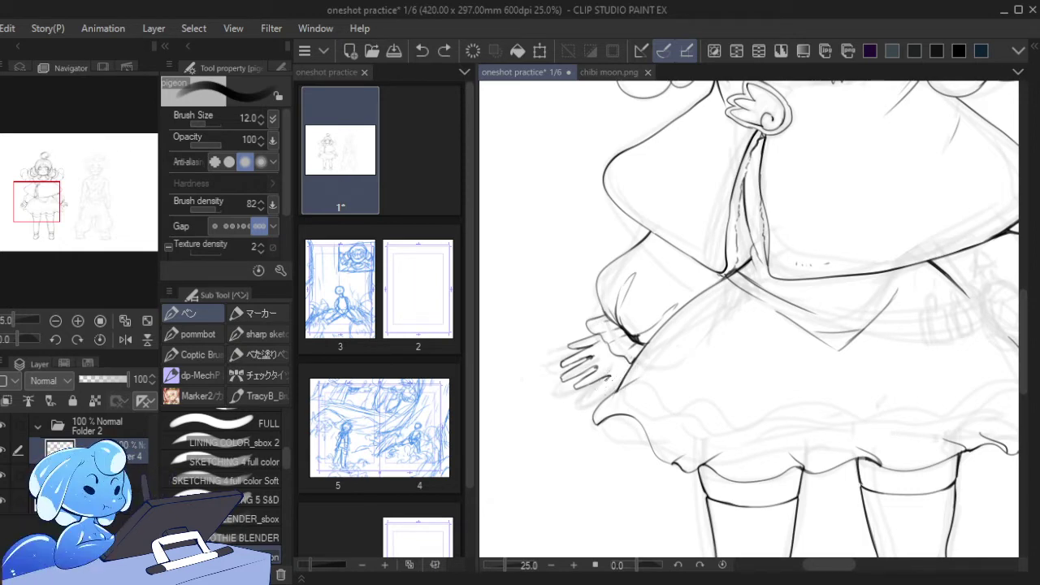
# - Refine the left-side hand's lowest finger and tidy its palm and wrist lines beside the skirt
pyautogui.moveTo(611, 379); pyautogui.dragTo(599, 389)
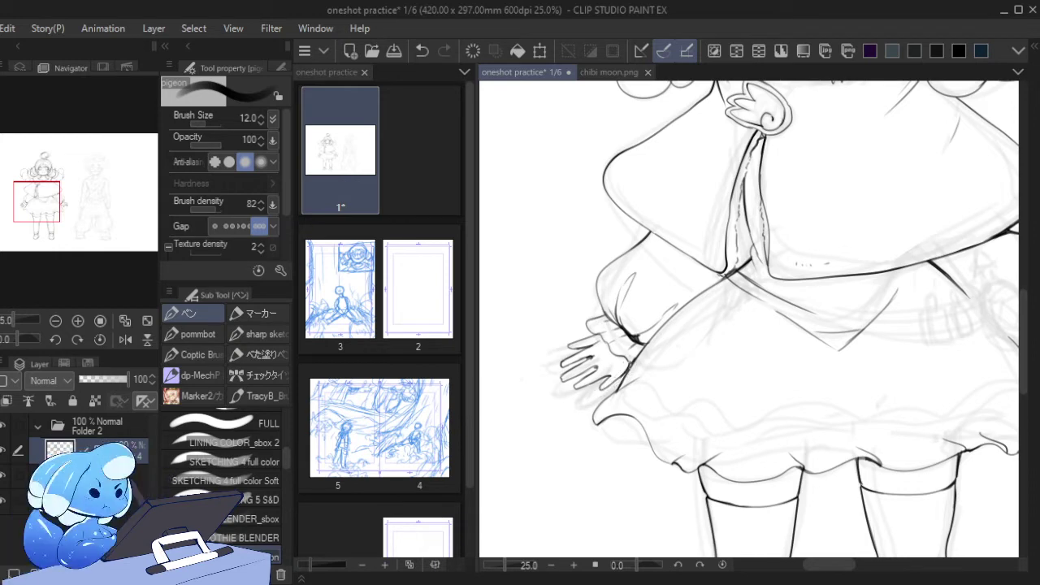
pyautogui.moveTo(632, 362); pyautogui.dragTo(628, 372)
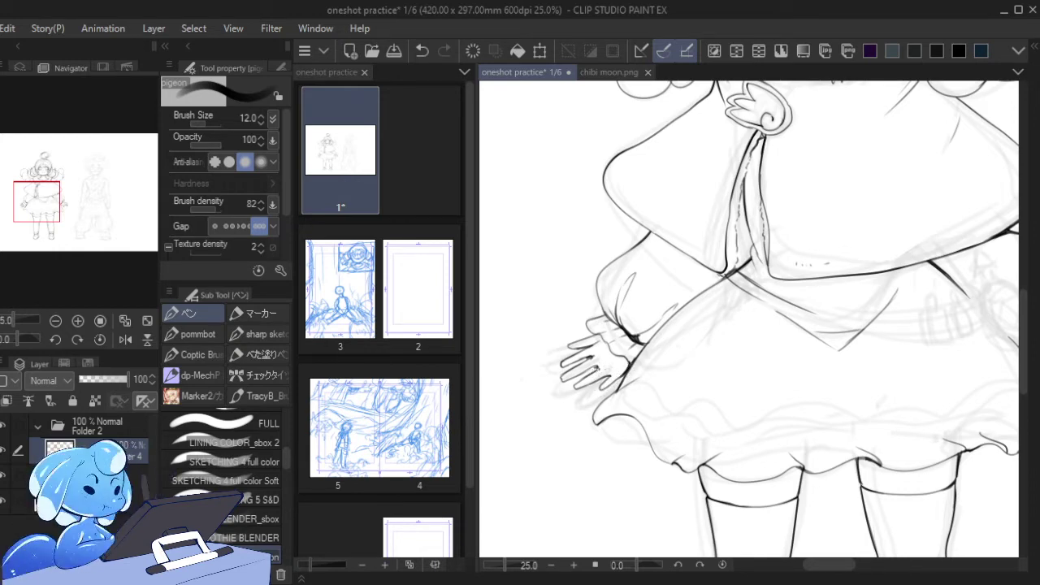
pyautogui.hotkey('ctrl', 'z')
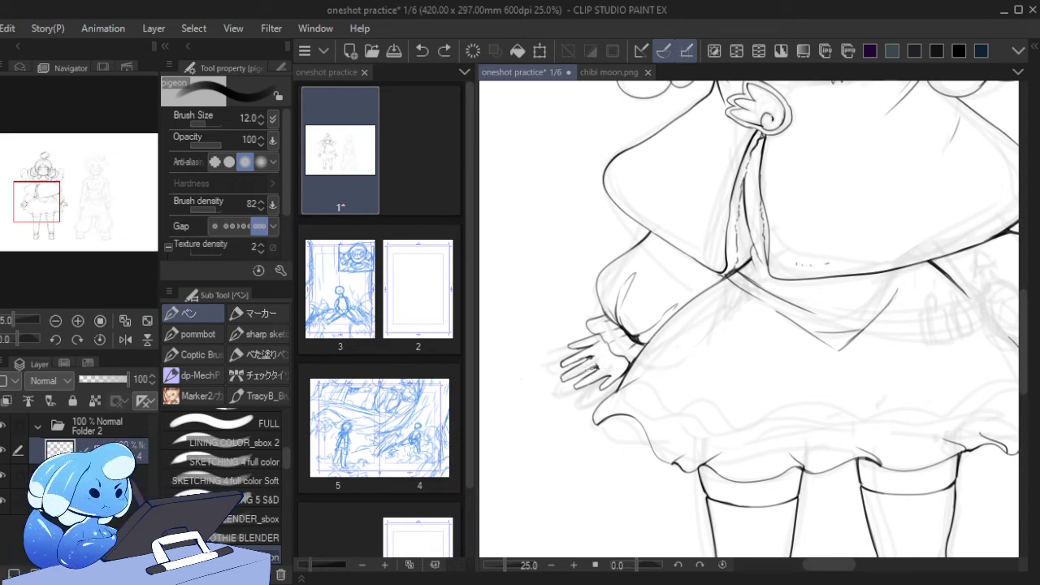
pyautogui.press('e')
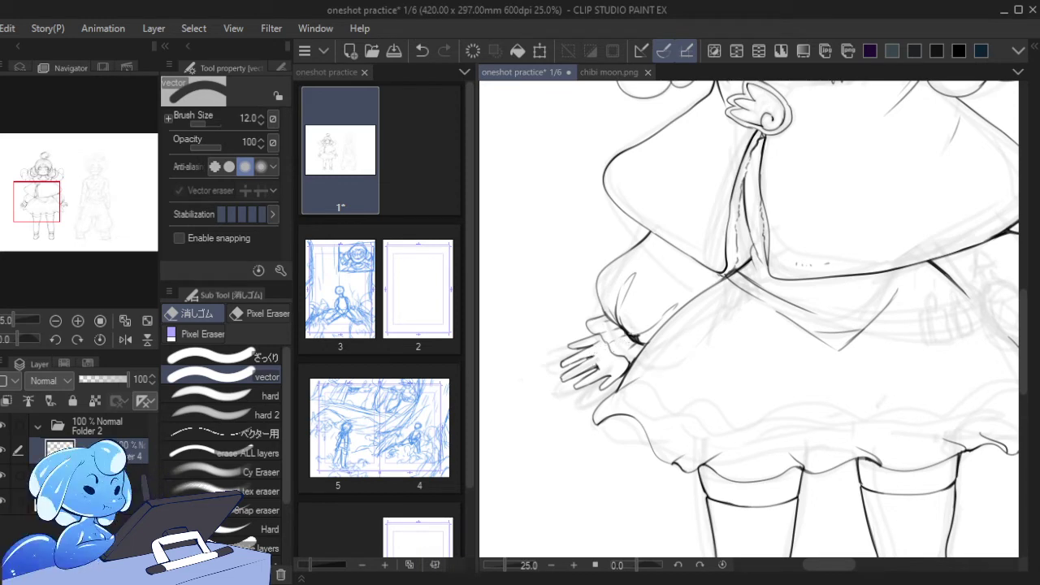
pyautogui.press('p')
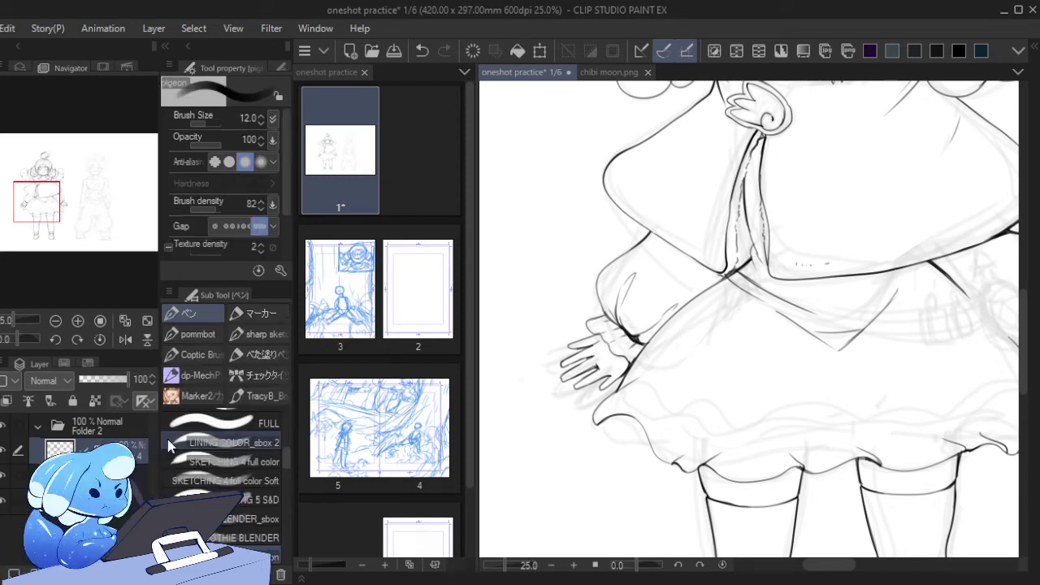
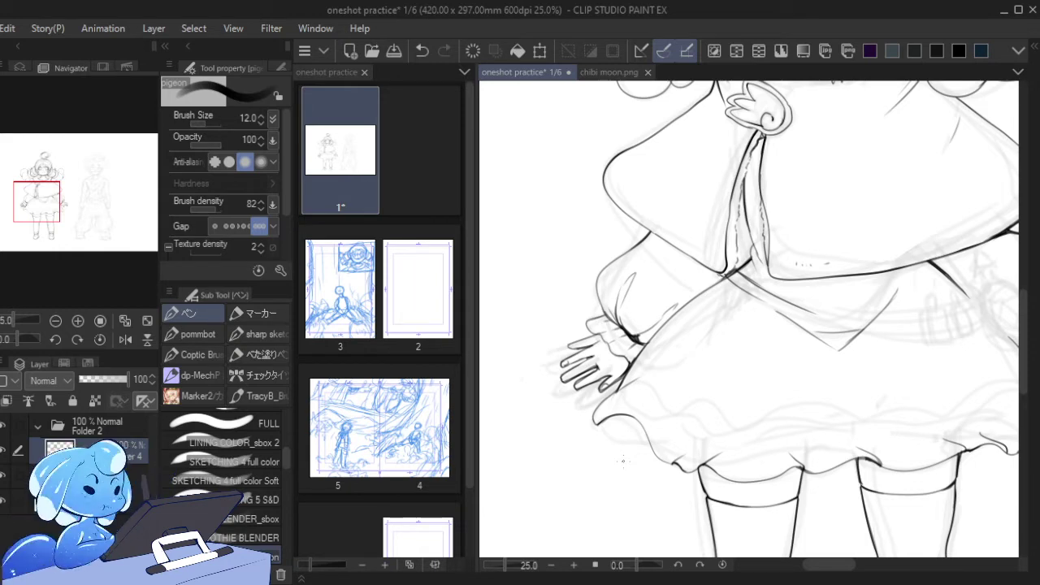
# - Add small detail strokes at the fingertips of the left-side hand
pyautogui.moveTo(569, 346)
pyautogui.mouseDown()
pyautogui.moveTo(578, 346)
pyautogui.moveTo(562, 379)
pyautogui.mouseUp()
pyautogui.hotkey('ctrl', 'z')
pyautogui.moveTo(572, 372); pyautogui.dragTo(576, 390)
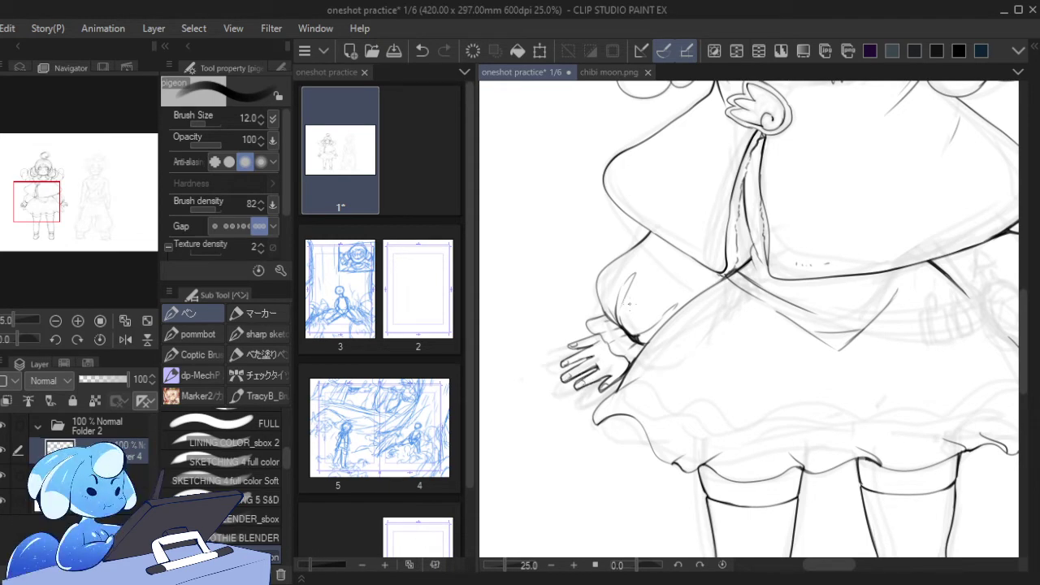
# - Reduce the pen size to 8 and ink small nose marks above the mouth on the girl's face
pyautogui.moveTo(40, 227); pyautogui.dragTo(48, 177)
pyautogui.moveTo(694, 275); pyautogui.dragTo(696, 275)
pyautogui.hotkey('ctrl', 'z')
pyautogui.press('[')
pyautogui.press('[')
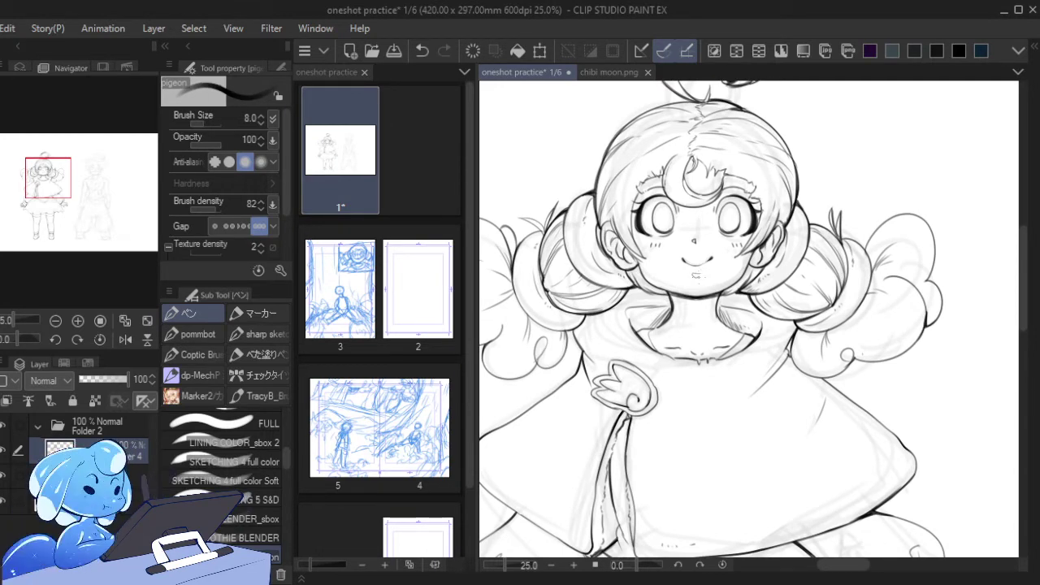
pyautogui.hotkey('ctrl', 'z')
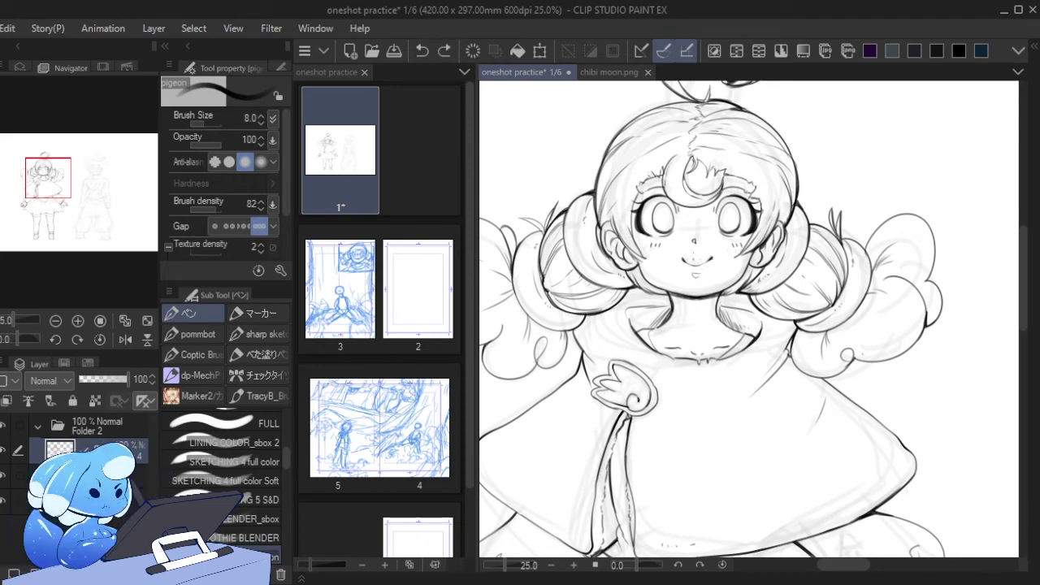
pyautogui.moveTo(691, 260); pyautogui.dragTo(699, 262)
pyautogui.hotkey('ctrl', 'z')
pyautogui.hotkey('ctrl', 'z')
pyautogui.hotkey('ctrl', 'z')
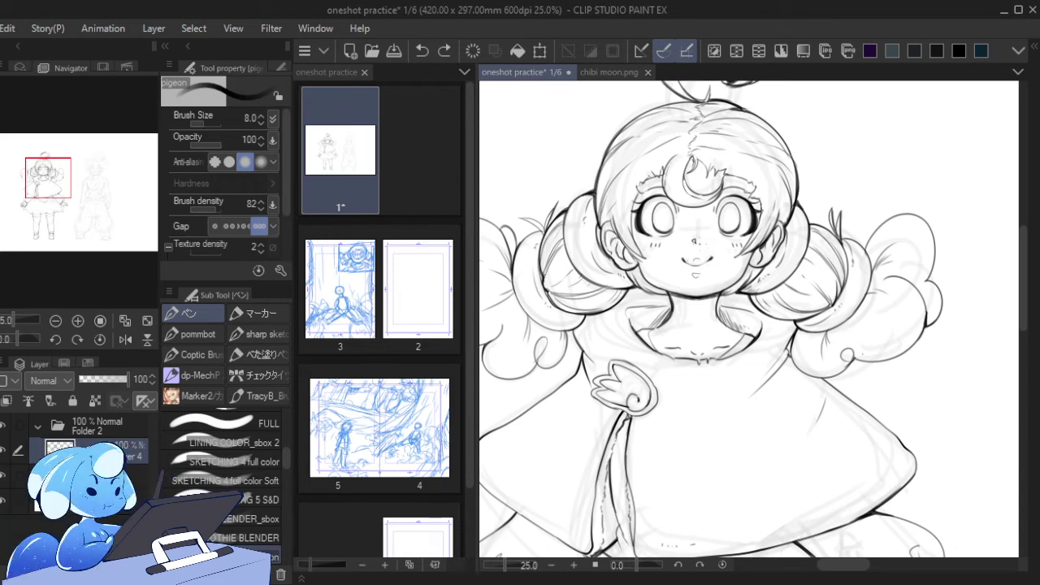
pyautogui.hotkey('ctrl', 'y')
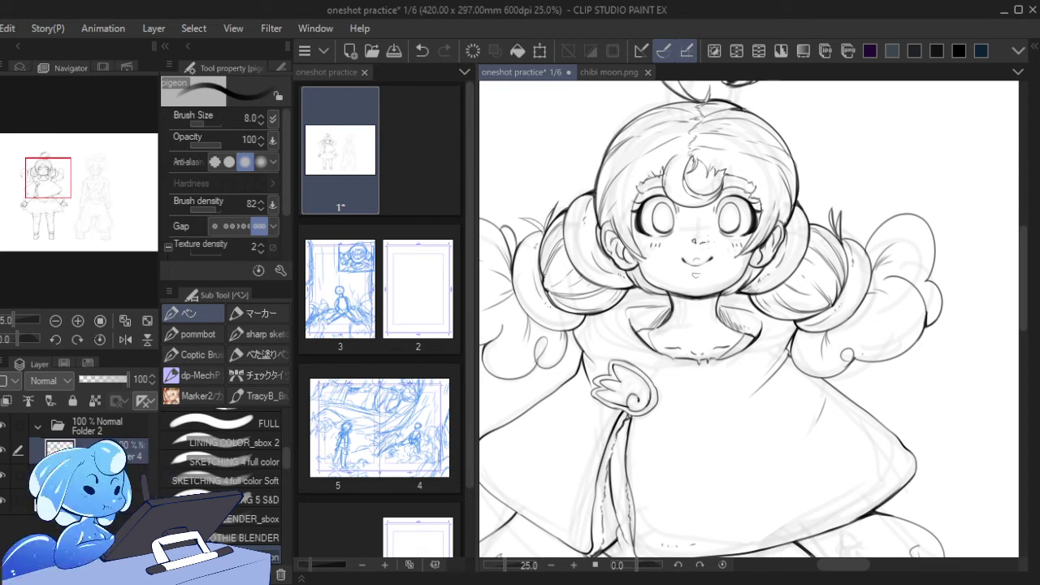
# - Erase part of the nose and redraw it with short strokes at the bridge and tip
pyautogui.press('e')
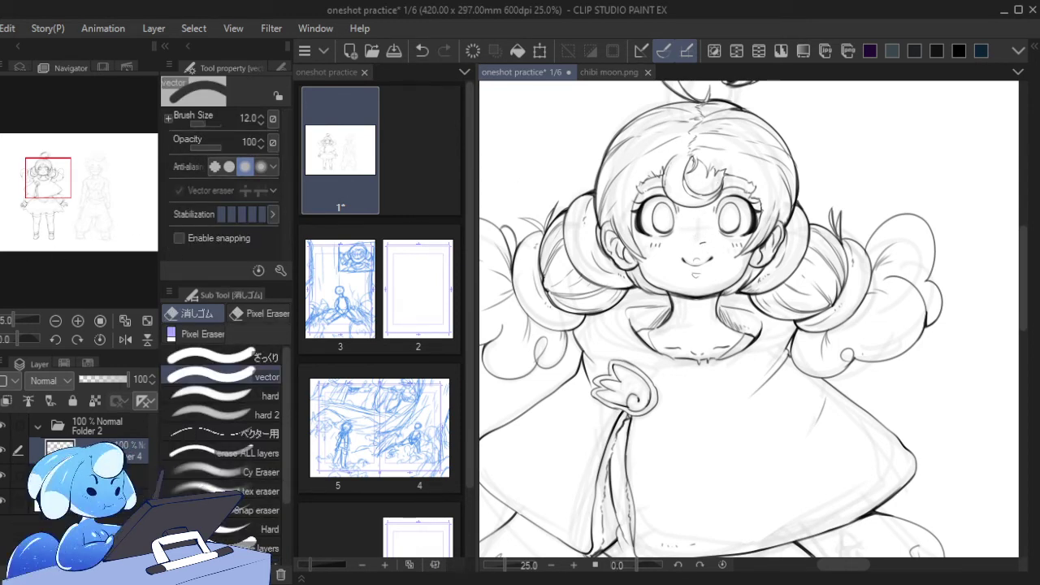
pyautogui.press('p')
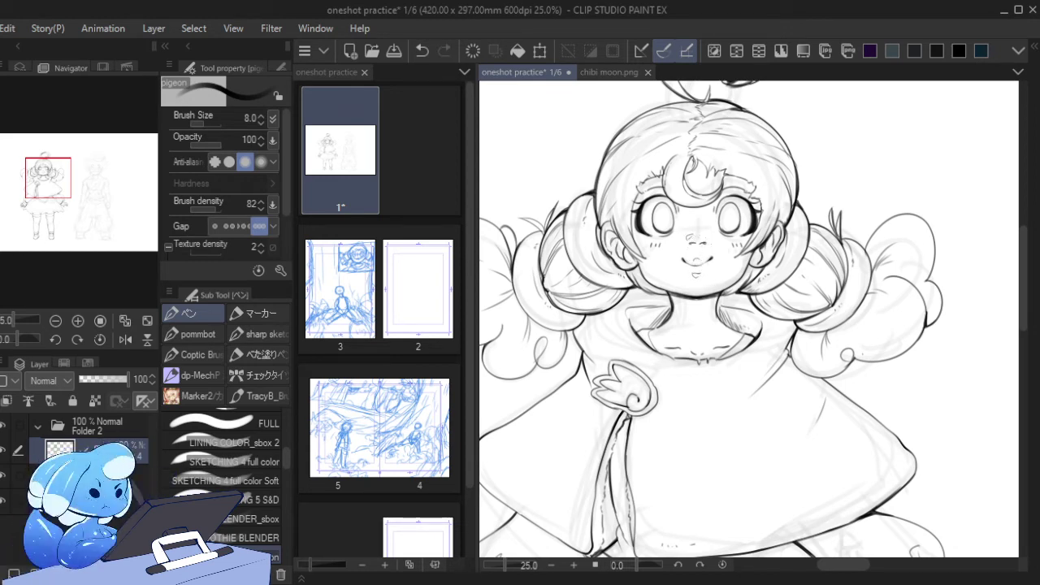
pyautogui.hotkey('ctrl', 'z')
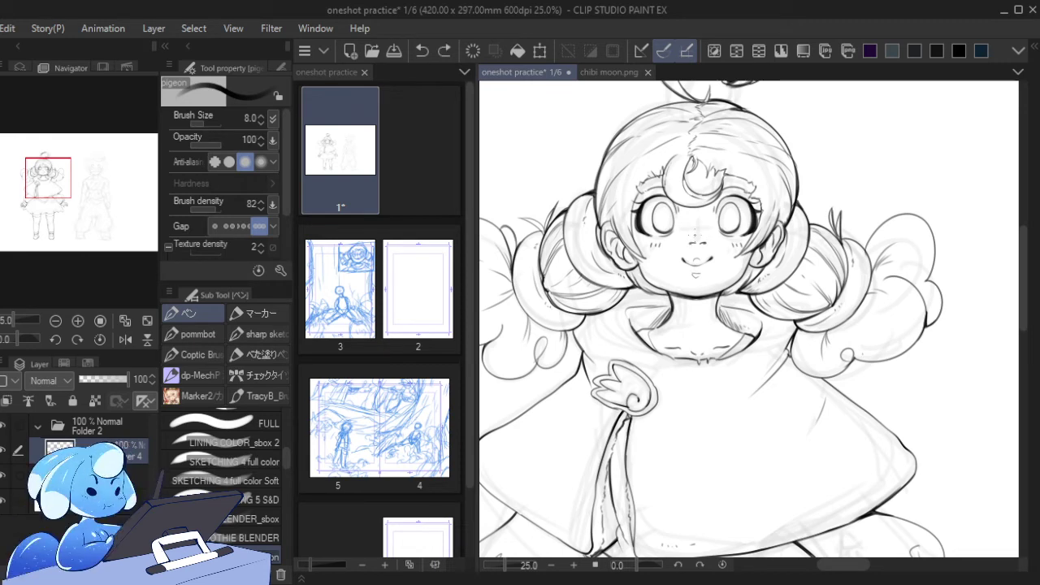
pyautogui.moveTo(695, 236); pyautogui.dragTo(689, 242)
# - Redraw the small lower-lip line beneath the smile and save the document
pyautogui.moveTo(693, 274); pyautogui.dragTo(704, 270)
pyautogui.hotkey('ctrl', 'z')
pyautogui.hotkey('ctrl', 'z')
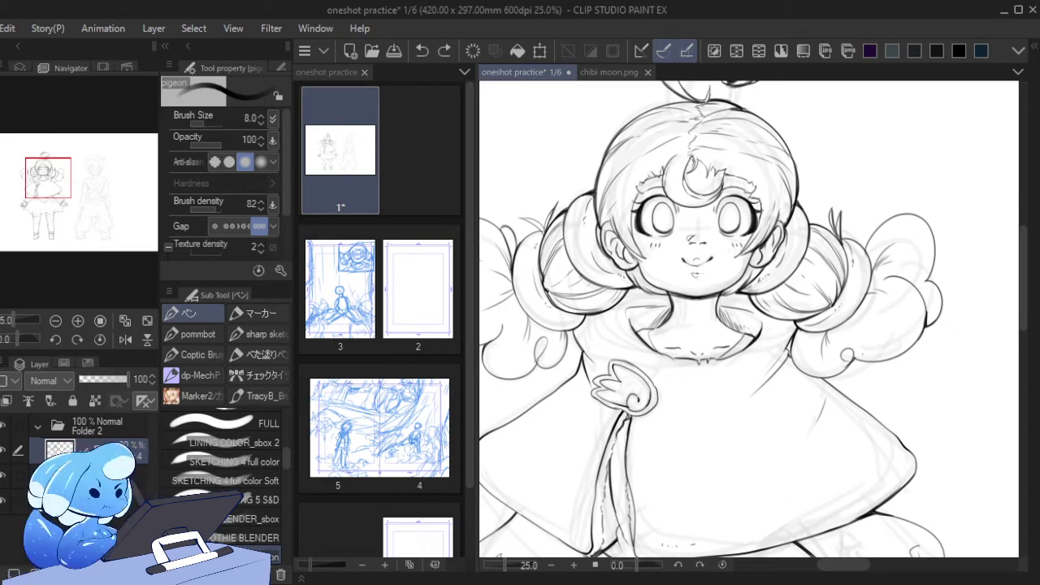
pyautogui.moveTo(691, 275); pyautogui.dragTo(700, 275)
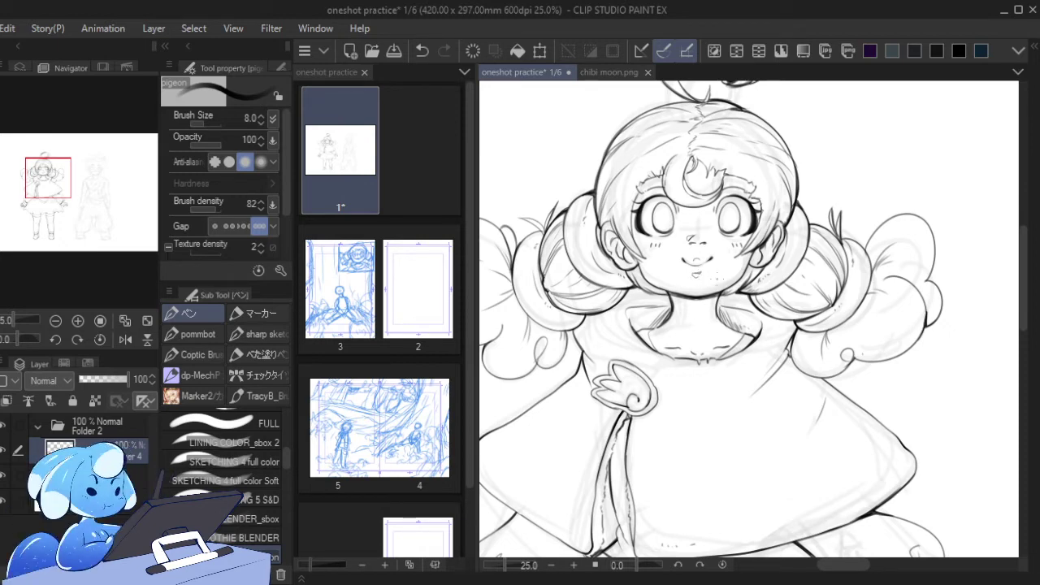
pyautogui.click(147, 322)
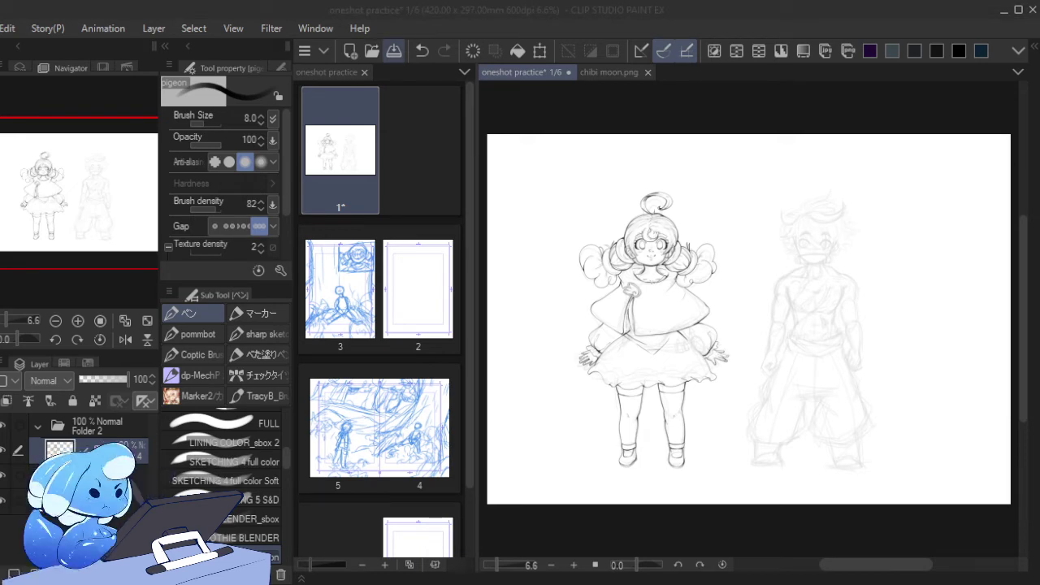
pyautogui.hotkey('ctrl', 's')
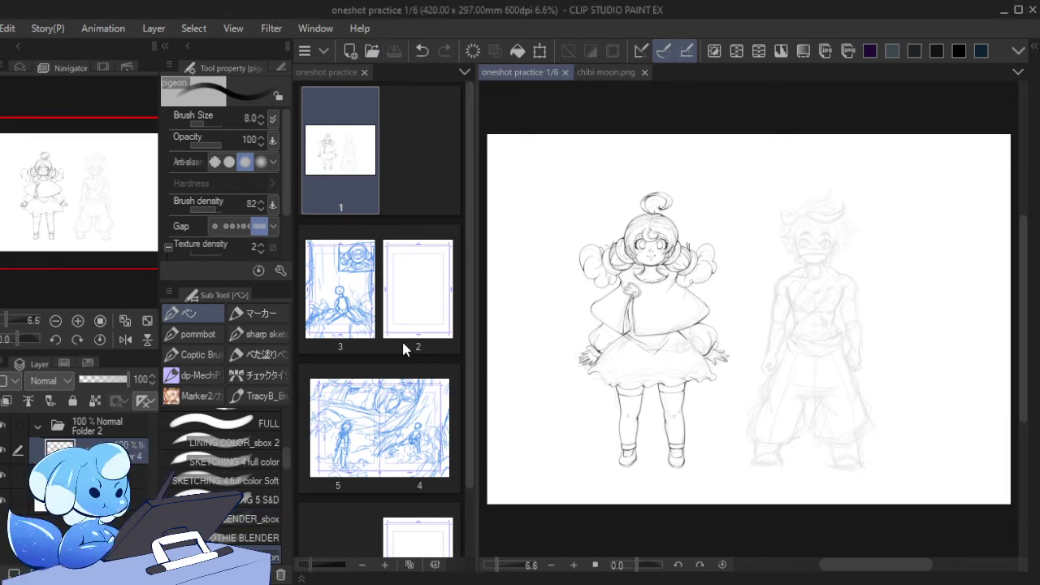
# - Undo the last mark and briefly hide the sketch layer to check the girl's inked lines on their own
pyautogui.click(78, 321)
pyautogui.click(78, 321)
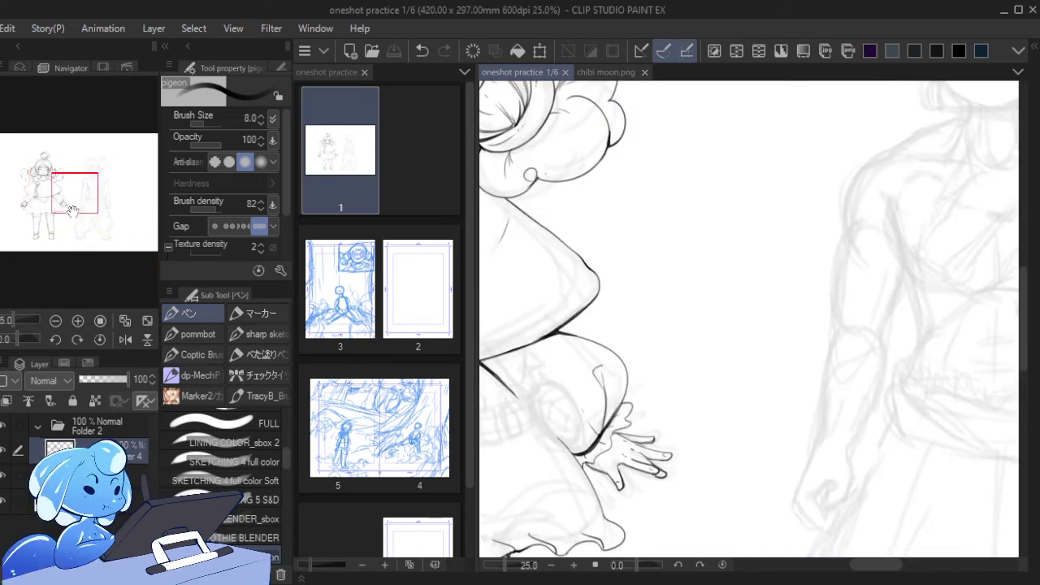
pyautogui.moveTo(73, 209); pyautogui.dragTo(64, 191)
pyautogui.moveTo(685, 412); pyautogui.dragTo(662, 463)
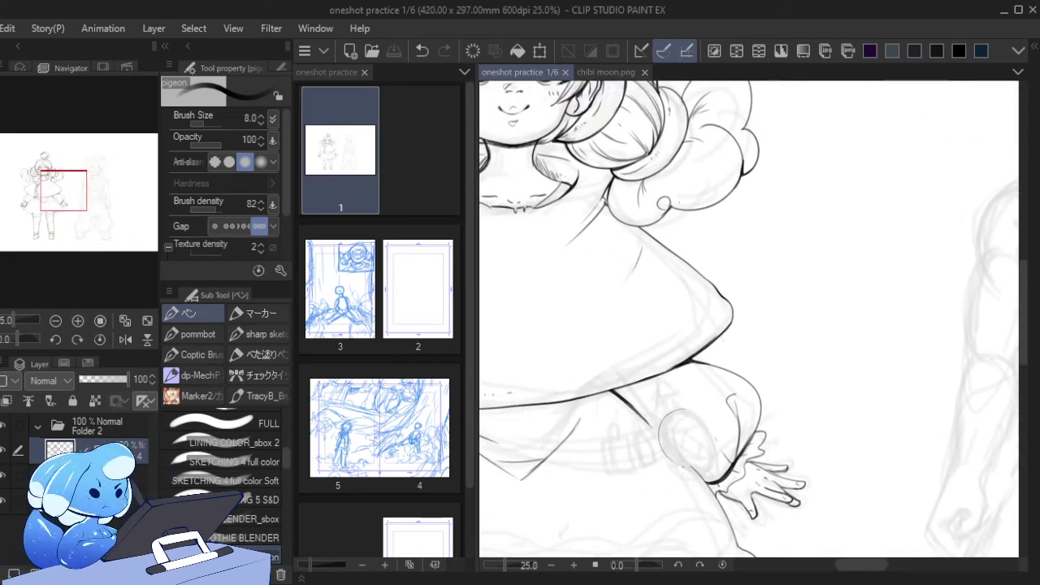
pyautogui.hotkey('ctrl', 'z')
pyautogui.click(147, 322)
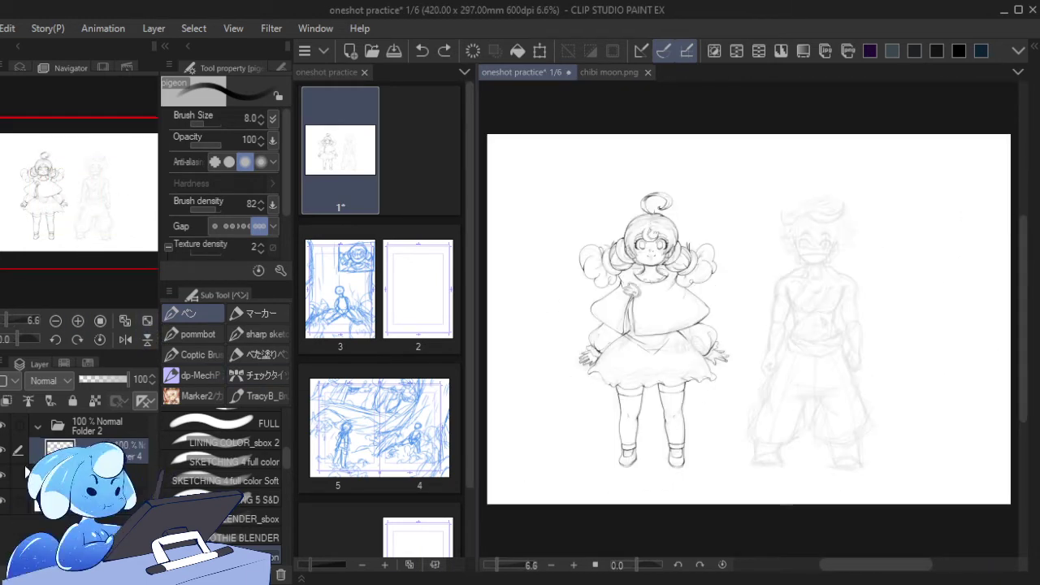
pyautogui.click(5, 477)
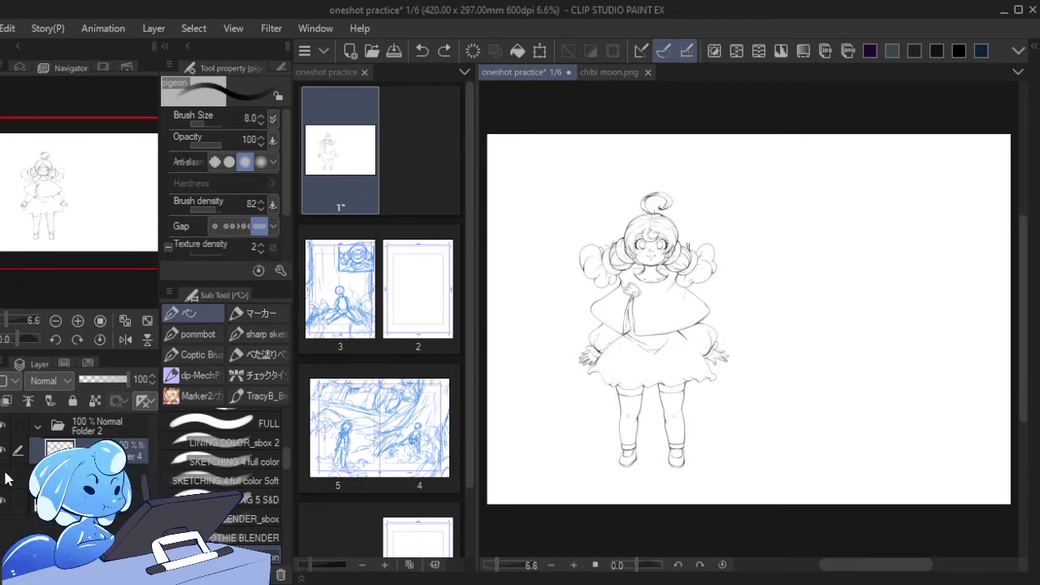
pyautogui.click(6, 477)
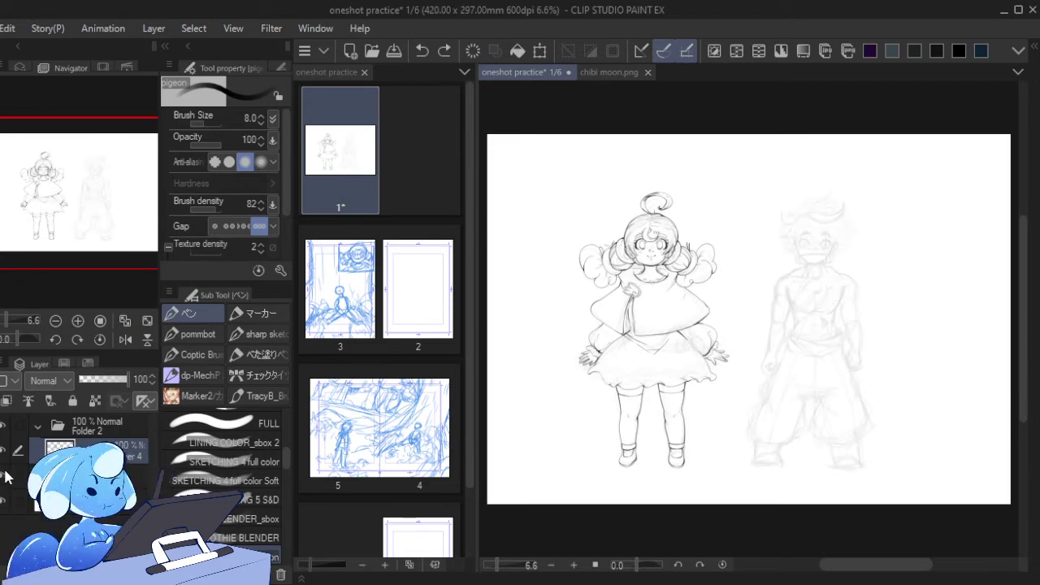
# - Set the pen size to 12 and ink the belt's starting strokes at the waist below the ribbon
pyautogui.click(79, 322)
pyautogui.moveTo(82, 218)
pyautogui.mouseDown()
pyautogui.moveTo(62, 215)
pyautogui.moveTo(51, 197)
pyautogui.mouseUp()
pyautogui.press(']')
pyautogui.press(']')
pyautogui.press(']')
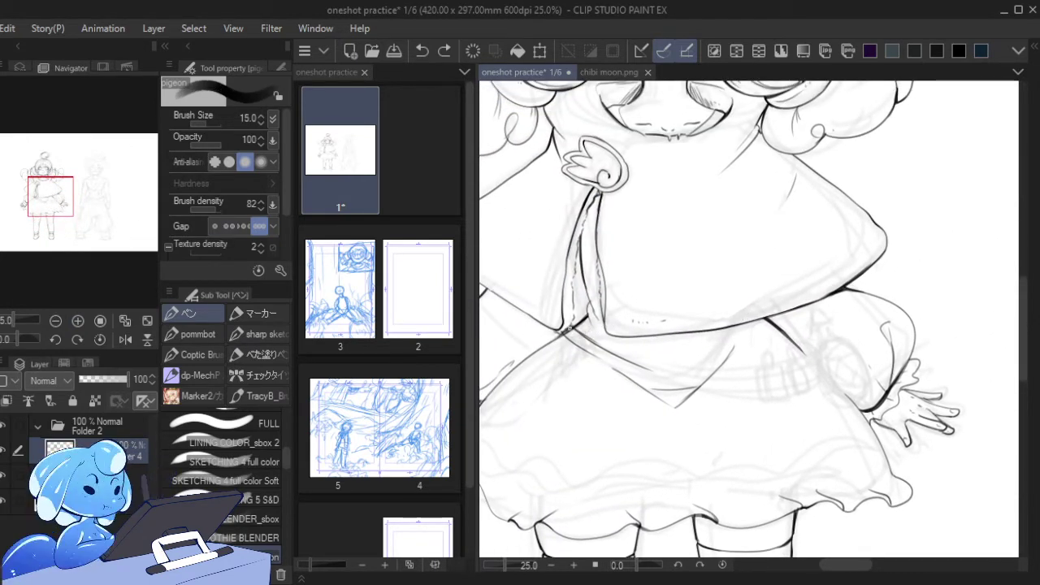
pyautogui.press('[')
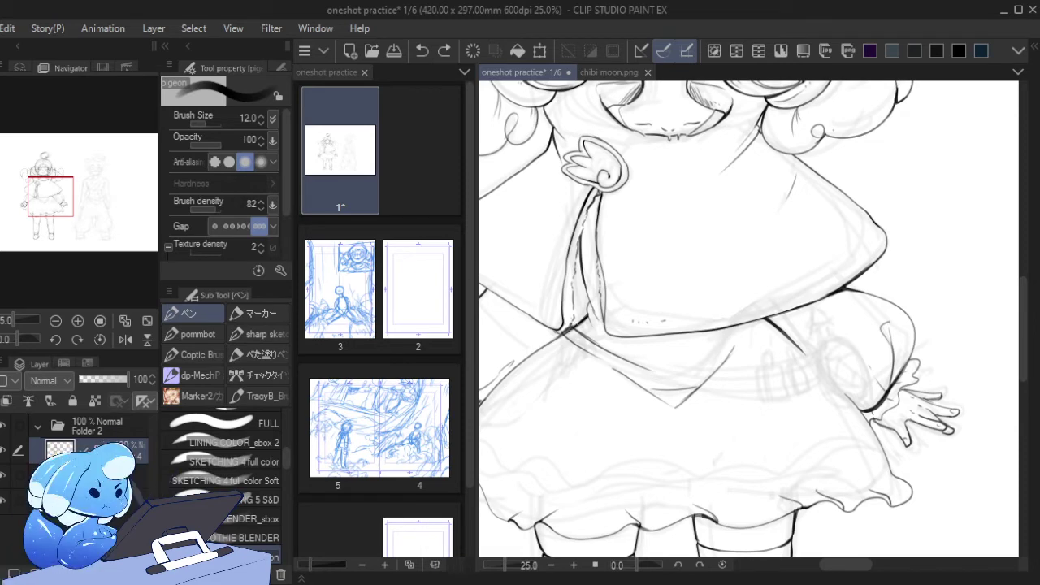
pyautogui.moveTo(558, 330); pyautogui.dragTo(608, 373)
pyautogui.hotkey('ctrl', 'z')
pyautogui.hotkey('ctrl', 'z')
pyautogui.moveTo(572, 326)
pyautogui.mouseDown()
pyautogui.moveTo(559, 334)
pyautogui.moveTo(604, 377)
pyautogui.mouseUp()
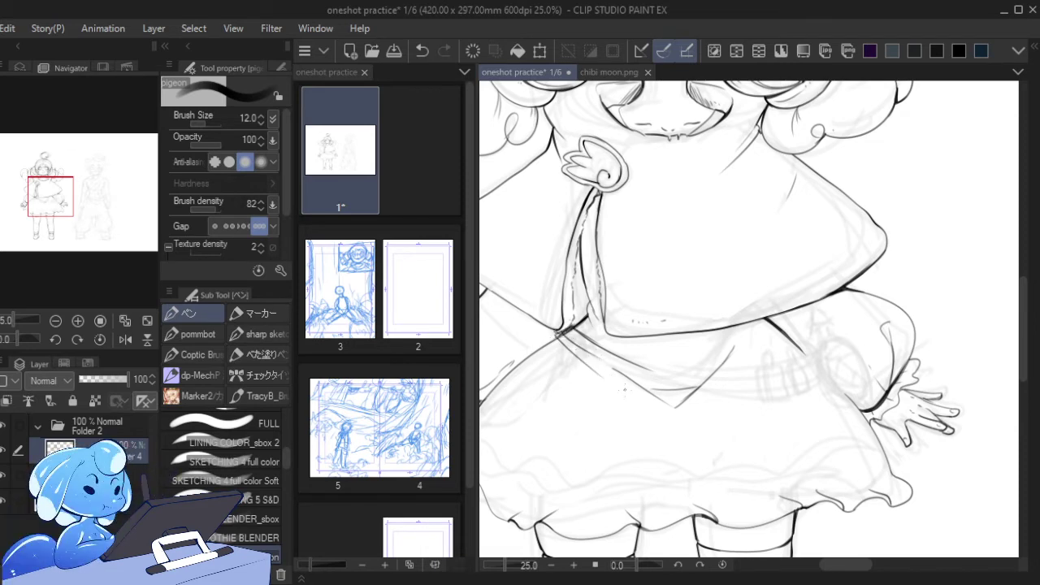
pyautogui.hotkey('ctrl', 'z')
pyautogui.moveTo(569, 326)
pyautogui.mouseDown()
pyautogui.moveTo(561, 334)
pyautogui.moveTo(594, 364)
pyautogui.mouseUp()
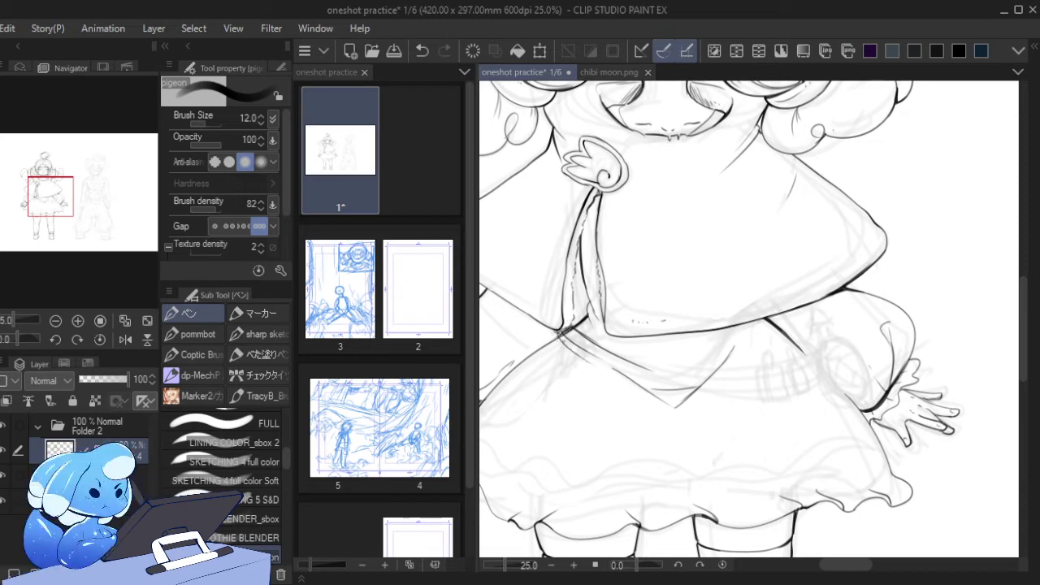
pyautogui.moveTo(557, 330); pyautogui.dragTo(601, 370)
pyautogui.hotkey('ctrl', 'z')
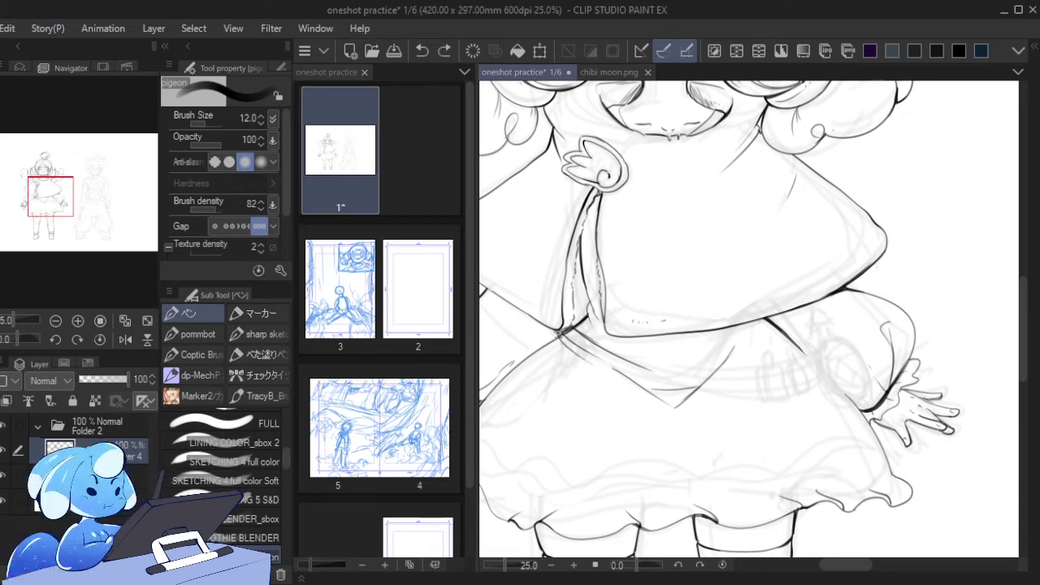
pyautogui.moveTo(562, 329)
pyautogui.mouseDown()
pyautogui.moveTo(555, 337)
pyautogui.moveTo(582, 334)
pyautogui.moveTo(569, 349)
pyautogui.moveTo(614, 373)
pyautogui.mouseUp()
# - Ink the left curve of the oval ornament beside the right-hand puff sleeve, redoing the stroke until it fits
pyautogui.moveTo(835, 334)
pyautogui.mouseDown()
pyautogui.moveTo(823, 366)
pyautogui.moveTo(851, 400)
pyautogui.moveTo(873, 403)
pyautogui.moveTo(876, 390)
pyautogui.mouseUp()
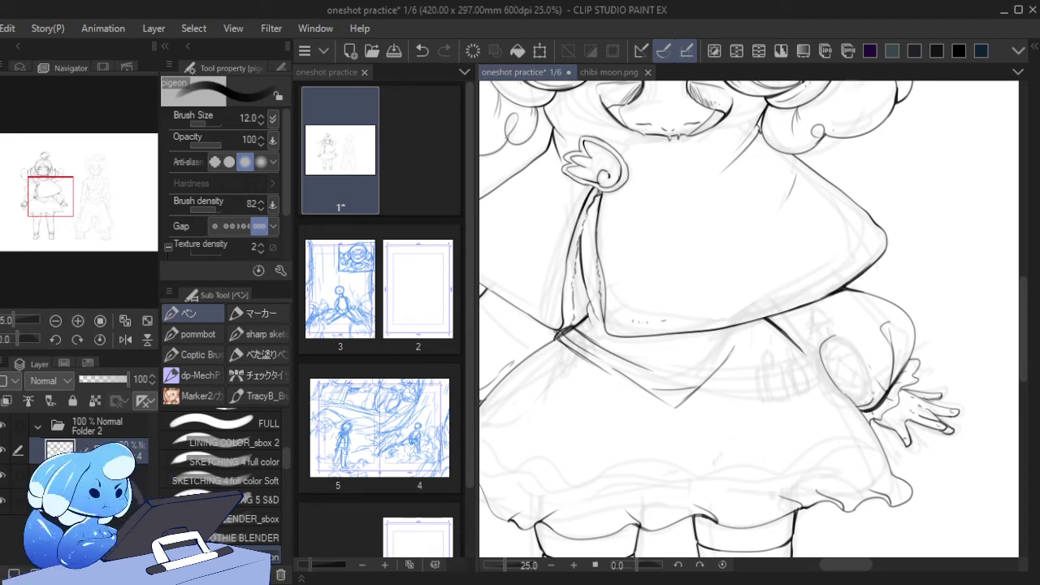
pyautogui.moveTo(836, 336); pyautogui.dragTo(875, 368)
pyautogui.hotkey('ctrl', 'z')
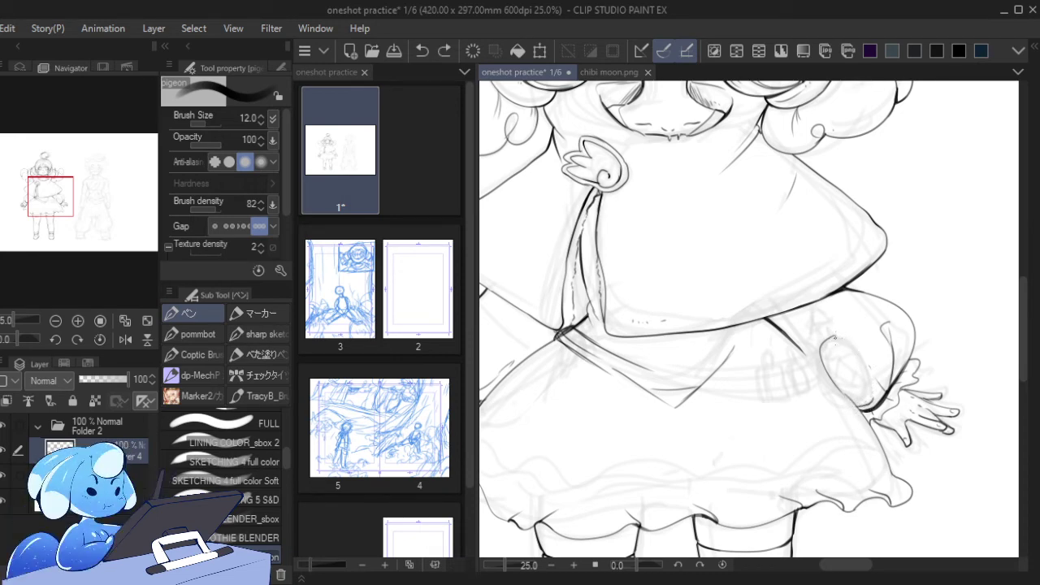
pyautogui.hotkey('ctrl', 'z')
pyautogui.hotkey('ctrl', 'z')
pyautogui.moveTo(828, 338)
pyautogui.mouseDown()
pyautogui.moveTo(833, 390)
pyautogui.moveTo(818, 369)
pyautogui.moveTo(850, 398)
pyautogui.mouseUp()
pyautogui.hotkey('ctrl', 'z')
pyautogui.hotkey('ctrl', 'z')
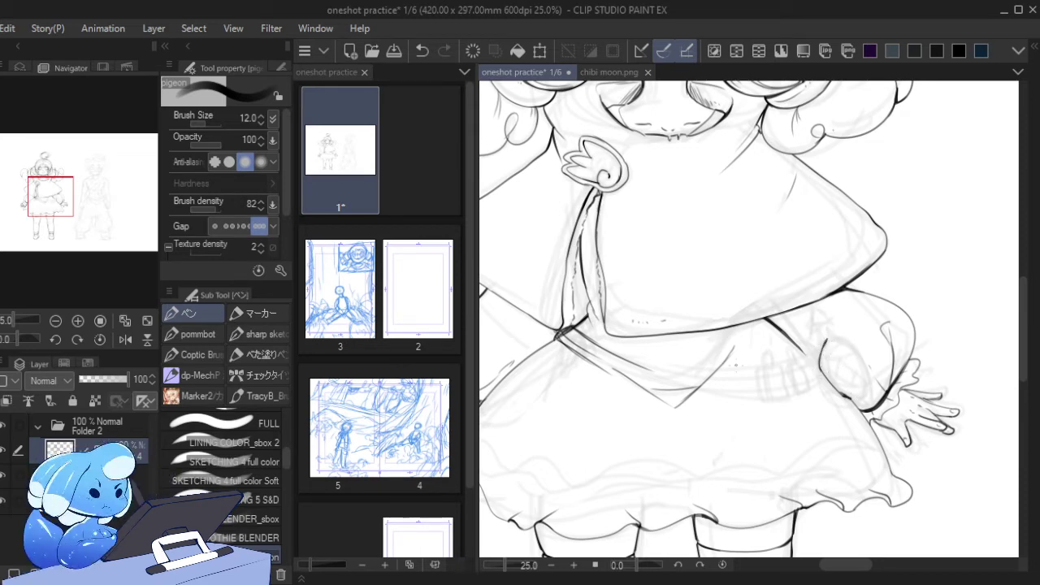
# - Ink the two long curved belt edges across the waist up to the sketched loops
pyautogui.moveTo(638, 363)
pyautogui.mouseDown()
pyautogui.moveTo(784, 378)
pyautogui.moveTo(646, 362)
pyautogui.moveTo(669, 372)
pyautogui.moveTo(762, 368)
pyautogui.moveTo(638, 365)
pyautogui.mouseUp()
pyautogui.hotkey('ctrl', 'z')
pyautogui.hotkey('ctrl', 'z')
pyautogui.hotkey('ctrl', 'z')
pyautogui.moveTo(762, 399)
pyautogui.mouseDown()
pyautogui.moveTo(659, 396)
pyautogui.moveTo(605, 368)
pyautogui.moveTo(746, 398)
pyautogui.mouseUp()
pyautogui.hotkey('ctrl', 'z')
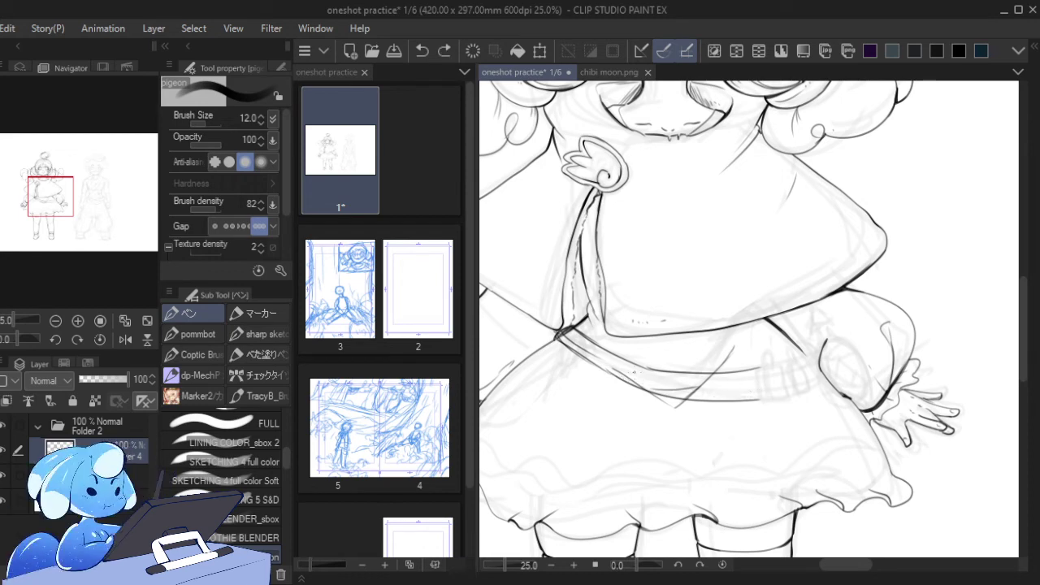
# - Erase the old V-shaped waist lines crossing the belt with the vector eraser at size 20
pyautogui.press('e')
pyautogui.click(615, 369)
pyautogui.press(']')
pyautogui.press(']')
pyautogui.press(']')
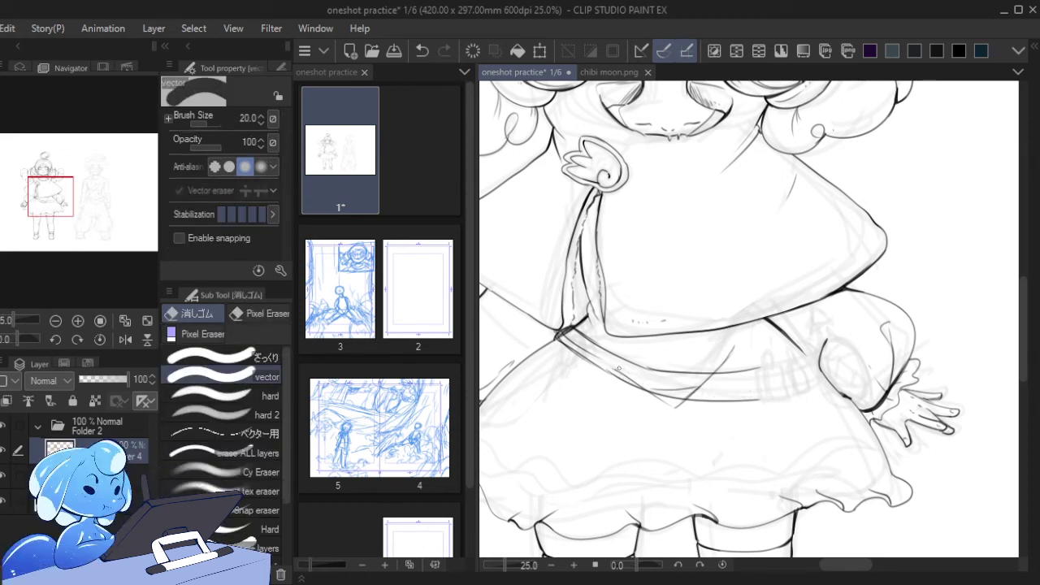
pyautogui.moveTo(617, 372)
pyautogui.mouseDown()
pyautogui.moveTo(664, 391)
pyautogui.moveTo(699, 391)
pyautogui.moveTo(689, 395)
pyautogui.moveTo(708, 382)
pyautogui.mouseUp()
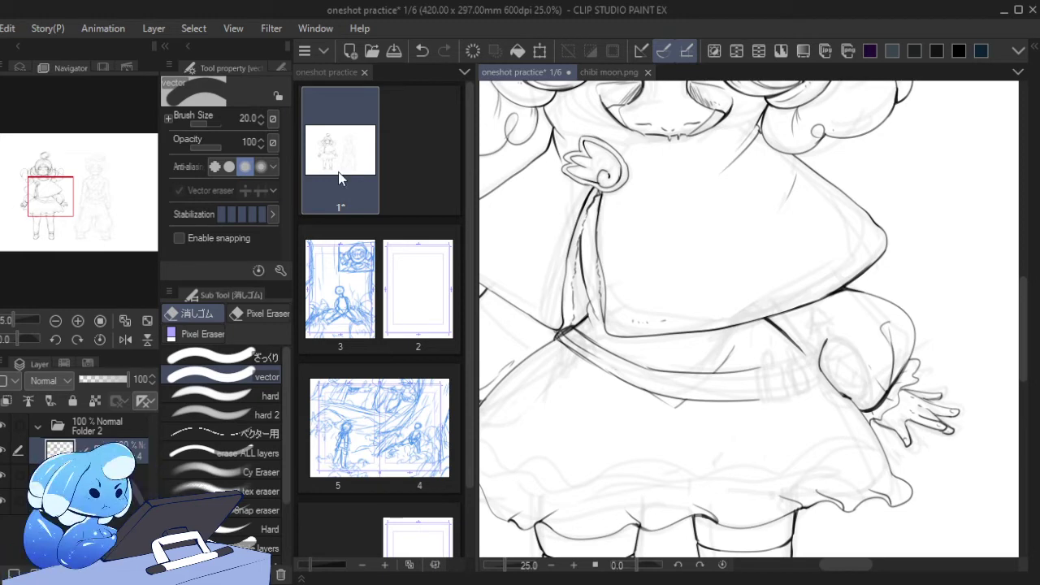
# - Try new strokes along the belt's upper edge and erase the doubled lines at its left end
pyautogui.press('p')
pyautogui.moveTo(575, 331); pyautogui.dragTo(684, 370)
pyautogui.hotkey('ctrl', 'z')
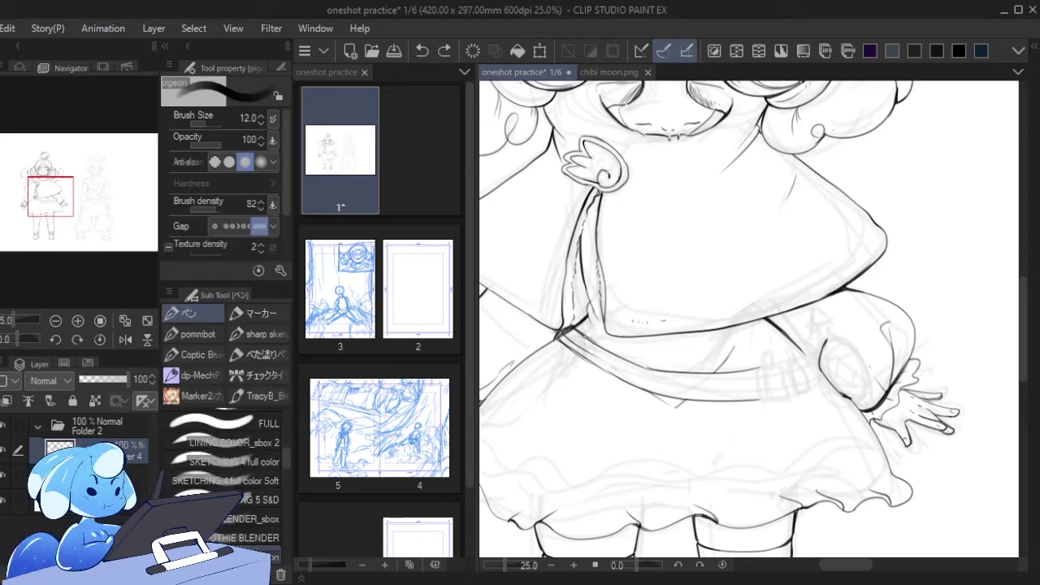
pyautogui.moveTo(582, 335); pyautogui.dragTo(686, 375)
pyautogui.hotkey('ctrl', 'z')
pyautogui.moveTo(611, 351)
pyautogui.mouseDown()
pyautogui.moveTo(676, 375)
pyautogui.moveTo(657, 372)
pyautogui.mouseUp()
pyautogui.hotkey('ctrl', 'z')
pyautogui.hotkey('ctrl', 'z')
pyautogui.hotkey('ctrl', 'z')
pyautogui.press('e')
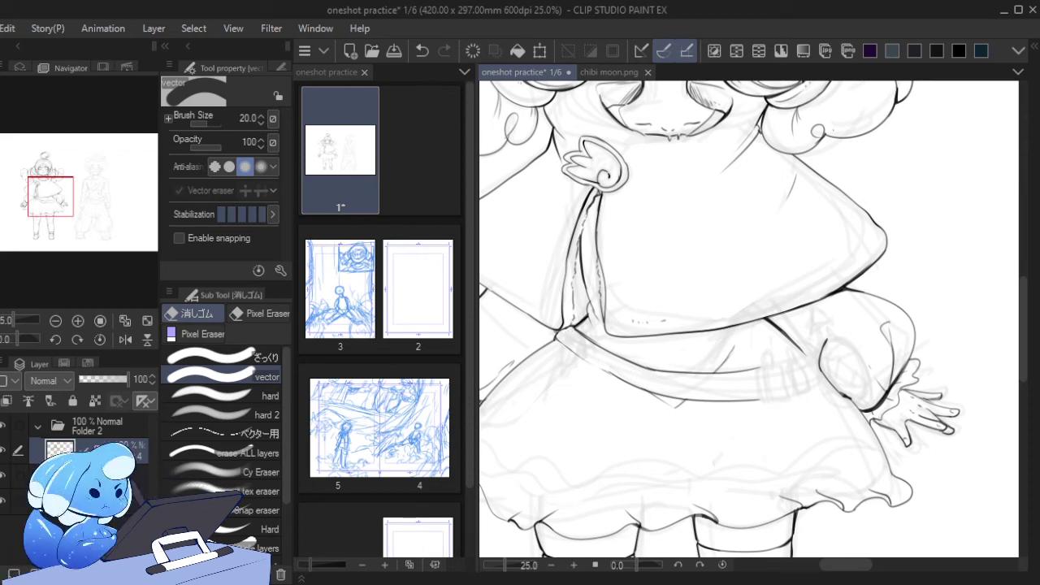
pyautogui.press('p')
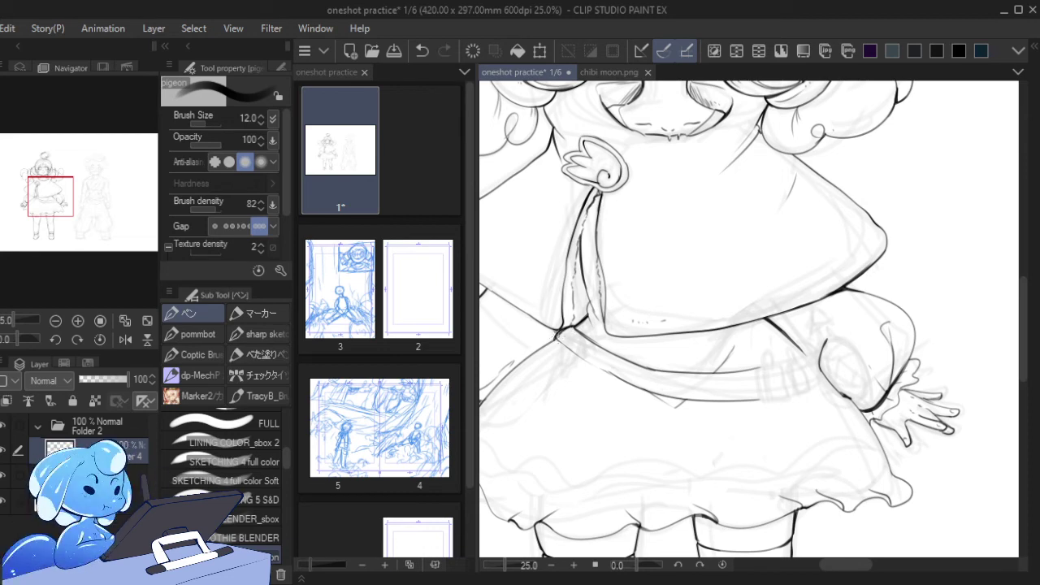
# - Re-ink the belt's left end with heavier strokes where it meets the ribbon at the waist
pyautogui.moveTo(558, 339); pyautogui.dragTo(616, 374)
pyautogui.hotkey('ctrl', 'z')
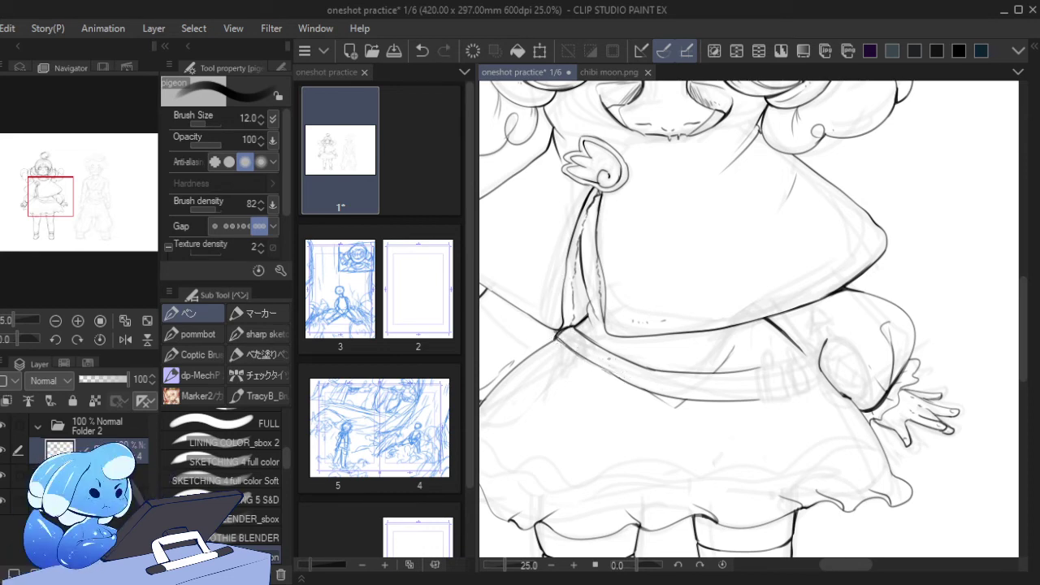
pyautogui.hotkey('ctrl', 'z')
pyautogui.moveTo(561, 340); pyautogui.dragTo(627, 379)
pyautogui.moveTo(557, 341); pyautogui.dragTo(626, 385)
pyautogui.hotkey('ctrl', 'z')
pyautogui.moveTo(561, 328)
pyautogui.mouseDown()
pyautogui.moveTo(573, 347)
pyautogui.moveTo(562, 351)
pyautogui.moveTo(563, 341)
pyautogui.moveTo(576, 349)
pyautogui.mouseUp()
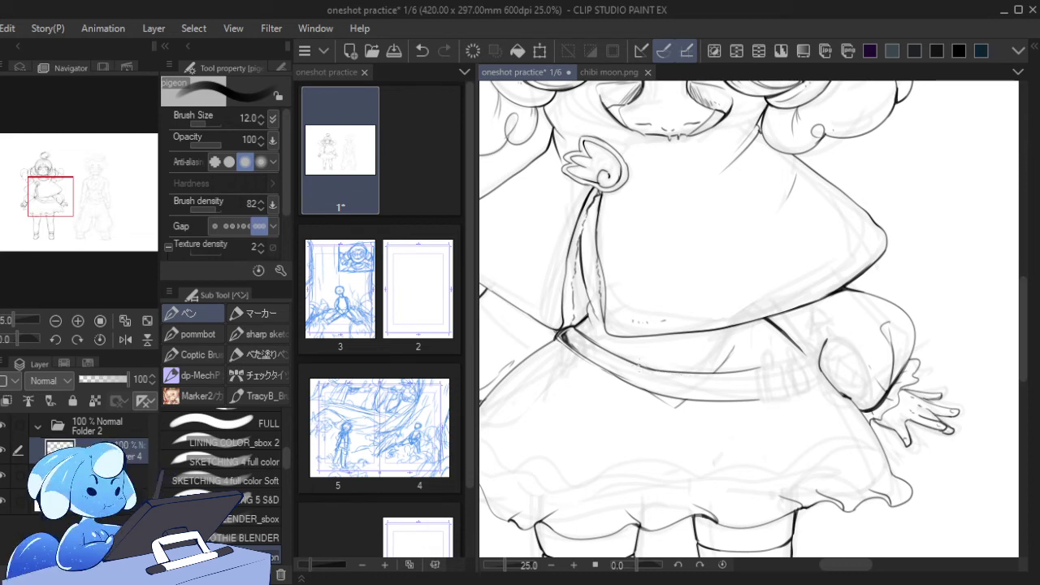
# - Erase the right-hand part of the belt's upper edge, from the middle of the skirt to the sketched loops
pyautogui.moveTo(643, 375); pyautogui.dragTo(704, 367)
pyautogui.hotkey('ctrl', 'z')
pyautogui.press('e')
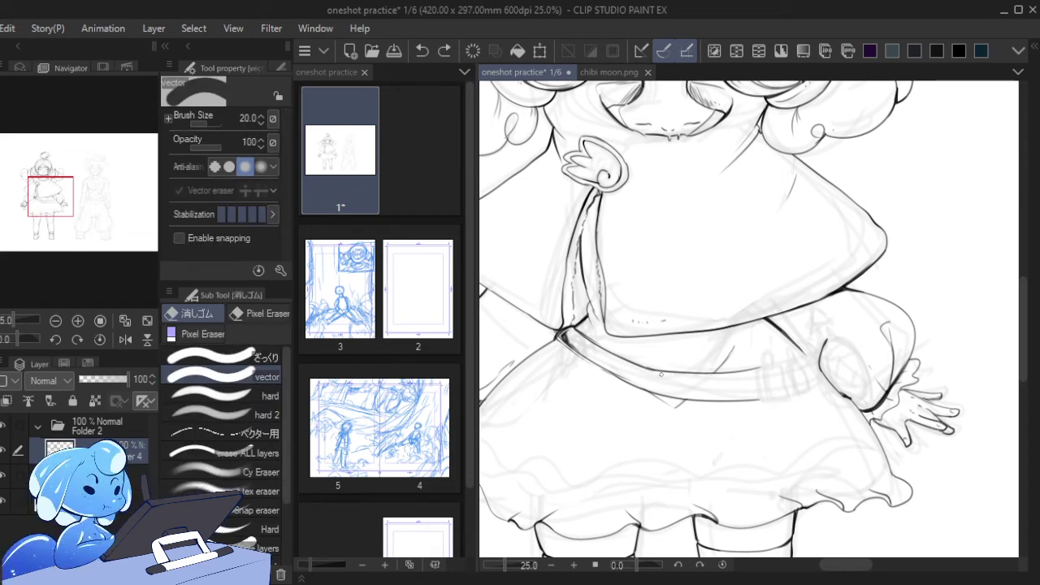
pyautogui.moveTo(644, 366); pyautogui.dragTo(686, 368)
pyautogui.hotkey('ctrl', 'z')
pyautogui.hotkey('ctrl', 'z')
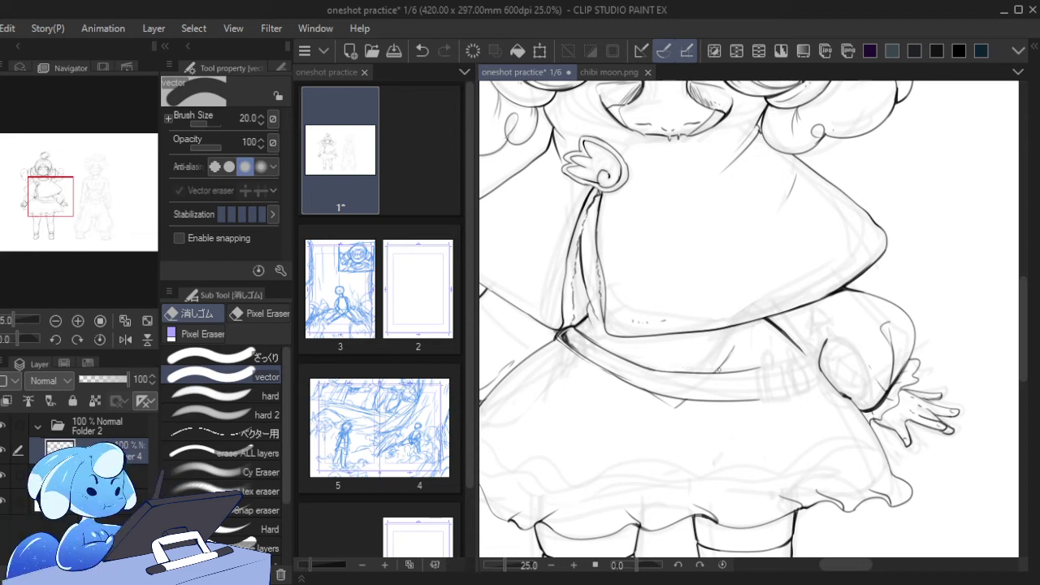
pyautogui.moveTo(767, 375); pyautogui.dragTo(733, 373)
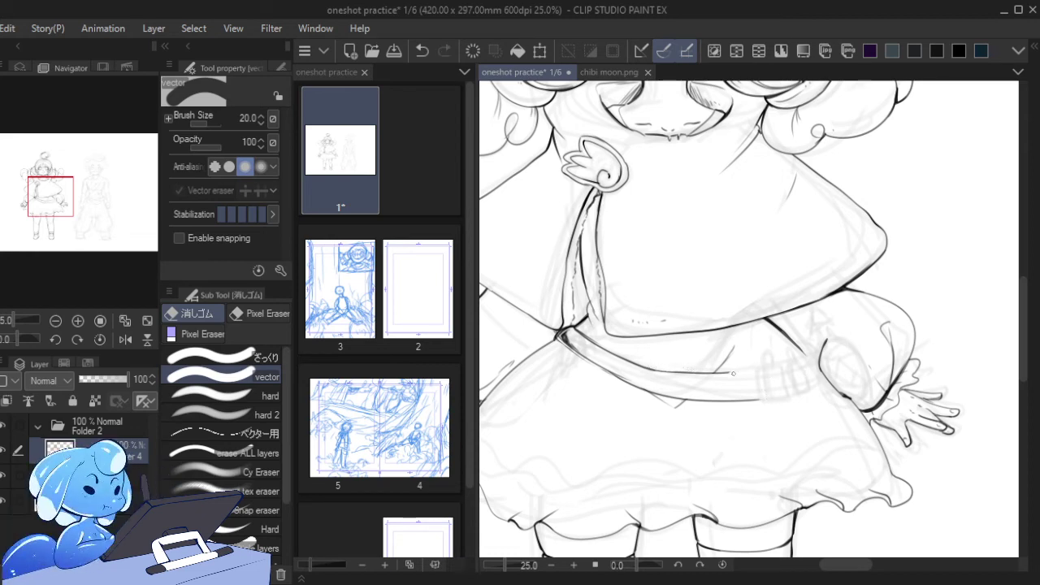
pyautogui.moveTo(662, 368)
pyautogui.mouseDown()
pyautogui.moveTo(753, 373)
pyautogui.moveTo(676, 373)
pyautogui.mouseUp()
pyautogui.press('p')
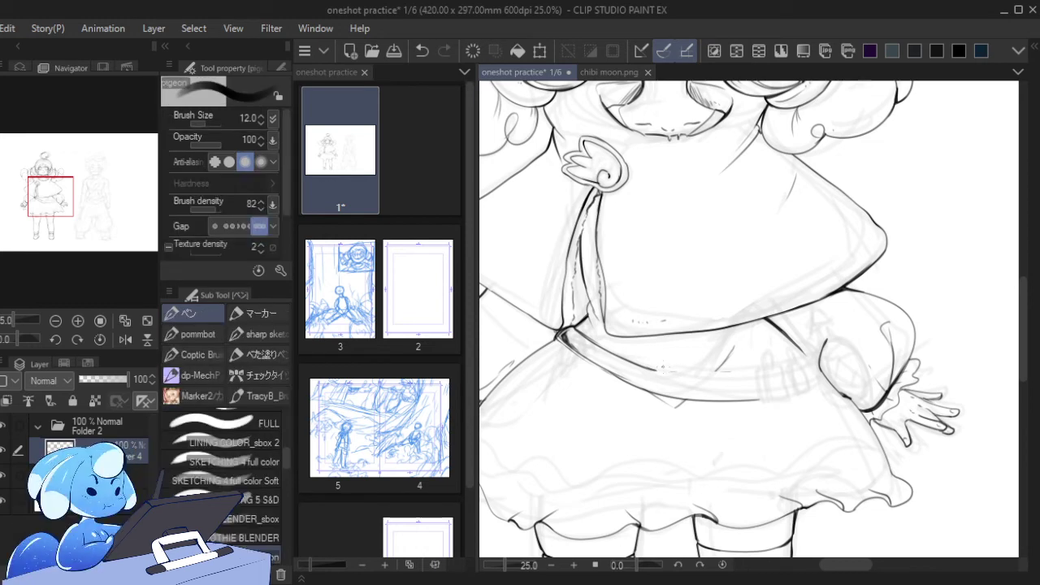
# - Redraw the right-hand part of the belt's upper edge as one smooth curve toward the sketched loops
pyautogui.moveTo(657, 371); pyautogui.dragTo(757, 362)
pyautogui.hotkey('ctrl', 'z')
pyautogui.moveTo(681, 374)
pyautogui.mouseDown()
pyautogui.moveTo(664, 364)
pyautogui.moveTo(759, 367)
pyautogui.moveTo(660, 373)
pyautogui.moveTo(755, 374)
pyautogui.mouseUp()
pyautogui.hotkey('ctrl', 'z')
pyautogui.hotkey('ctrl', 'z')
pyautogui.hotkey('ctrl', 'z')
pyautogui.hotkey('ctrl', 'z')
pyautogui.moveTo(660, 373)
pyautogui.mouseDown()
pyautogui.moveTo(757, 373)
pyautogui.moveTo(655, 373)
pyautogui.moveTo(722, 377)
pyautogui.mouseUp()
pyautogui.hotkey('ctrl', 'z')
pyautogui.hotkey('ctrl', 'z')
pyautogui.moveTo(657, 371); pyautogui.dragTo(749, 376)
# - Clean up the belt's lower edge by erasing the stray bits along the line
pyautogui.press('e')
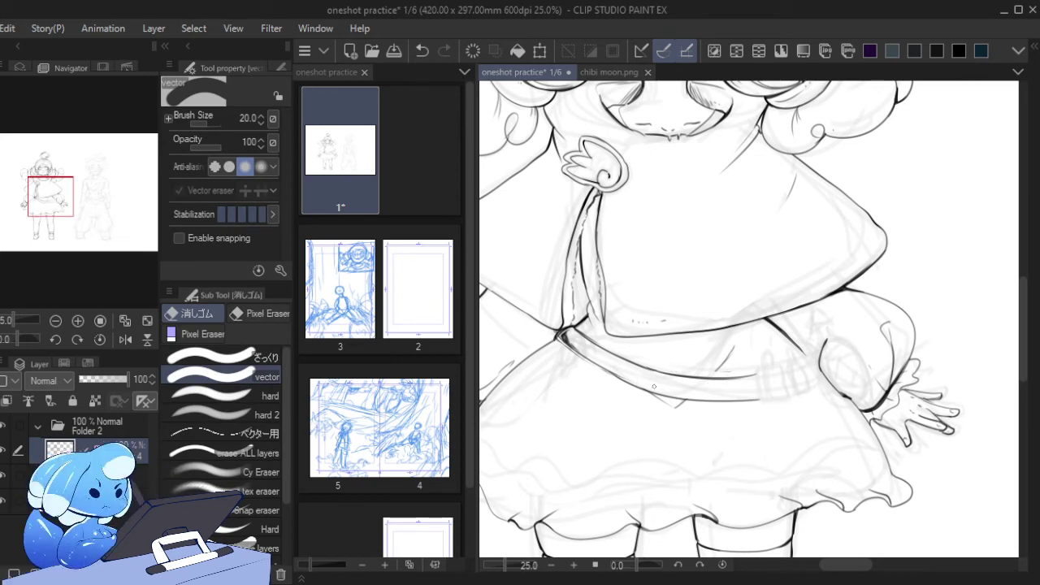
pyautogui.moveTo(715, 400); pyautogui.dragTo(752, 401)
pyautogui.hotkey('ctrl', 'z')
pyautogui.moveTo(615, 373); pyautogui.dragTo(643, 382)
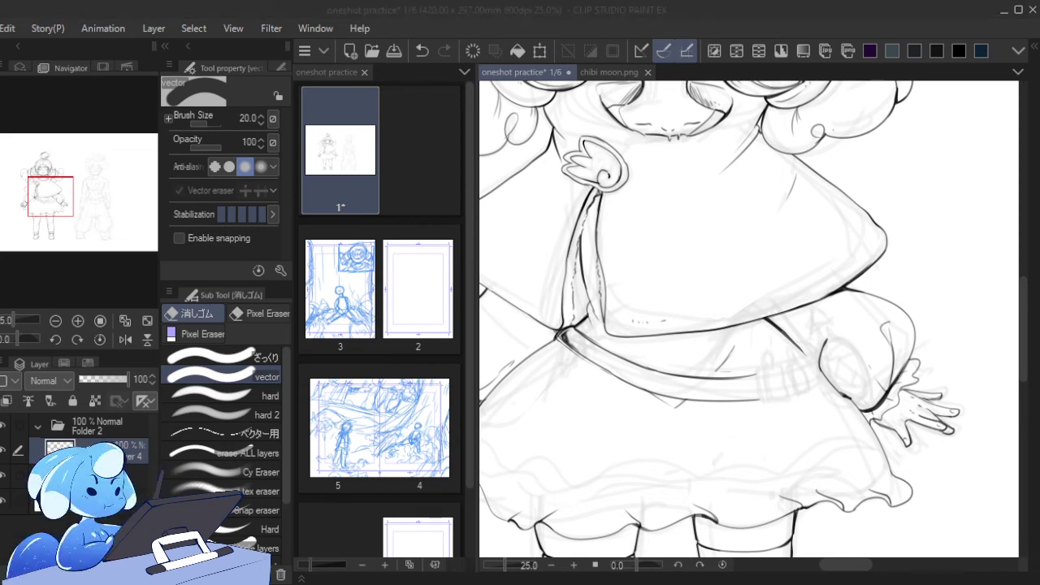
pyautogui.click(332, 560)
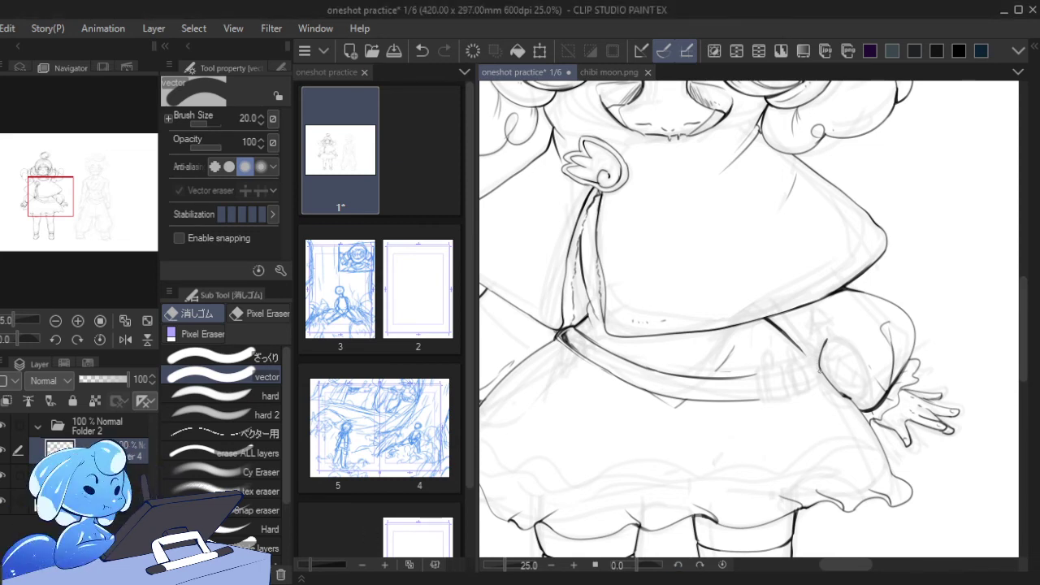
# - Ink a narrow rounded strap shape inside the left end of the belt
pyautogui.press('p')
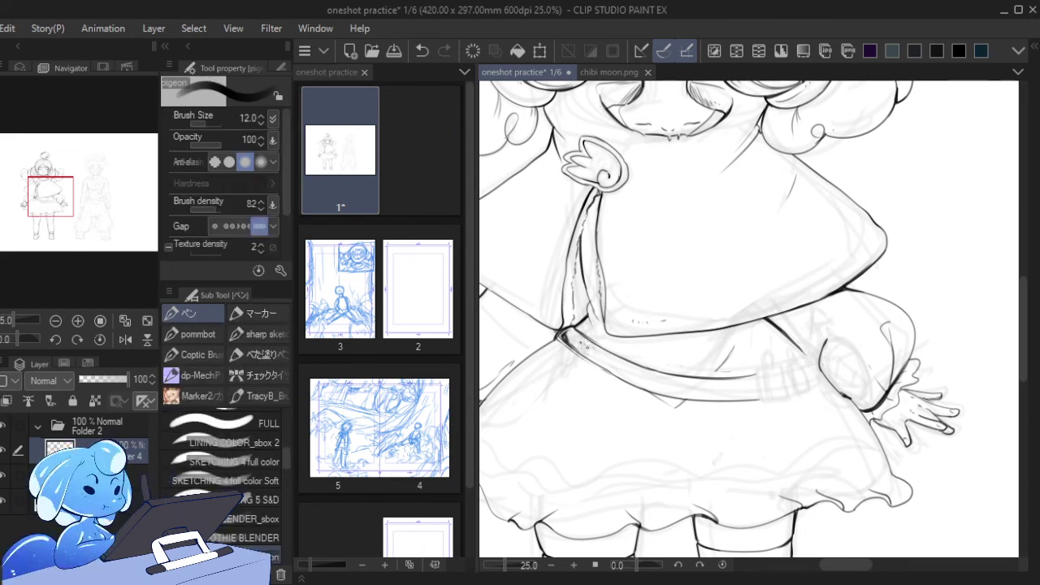
pyautogui.hotkey('ctrl', 'z')
pyautogui.moveTo(579, 351)
pyautogui.mouseDown()
pyautogui.moveTo(633, 370)
pyautogui.moveTo(621, 360)
pyautogui.moveTo(606, 369)
pyautogui.moveTo(616, 356)
pyautogui.moveTo(613, 373)
pyautogui.mouseUp()
pyautogui.hotkey('ctrl', 'z')
pyautogui.hotkey('ctrl', 'z')
pyautogui.hotkey('ctrl', 'z')
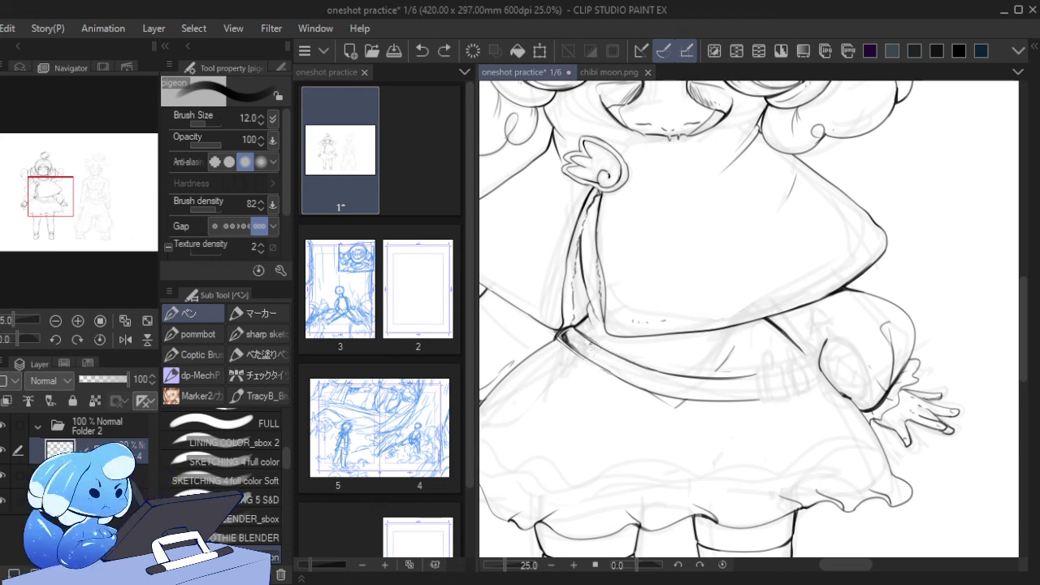
pyautogui.moveTo(592, 345); pyautogui.dragTo(622, 373)
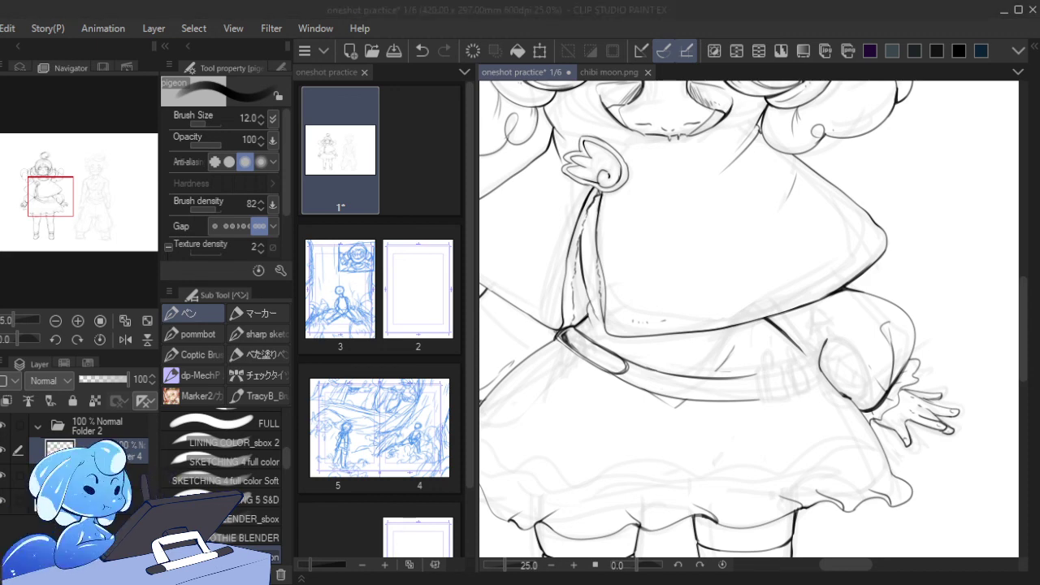
# - Fit the whole page in view and hide the sketch layer to check the inked belt
pyautogui.hotkey('alt', 'Tab')
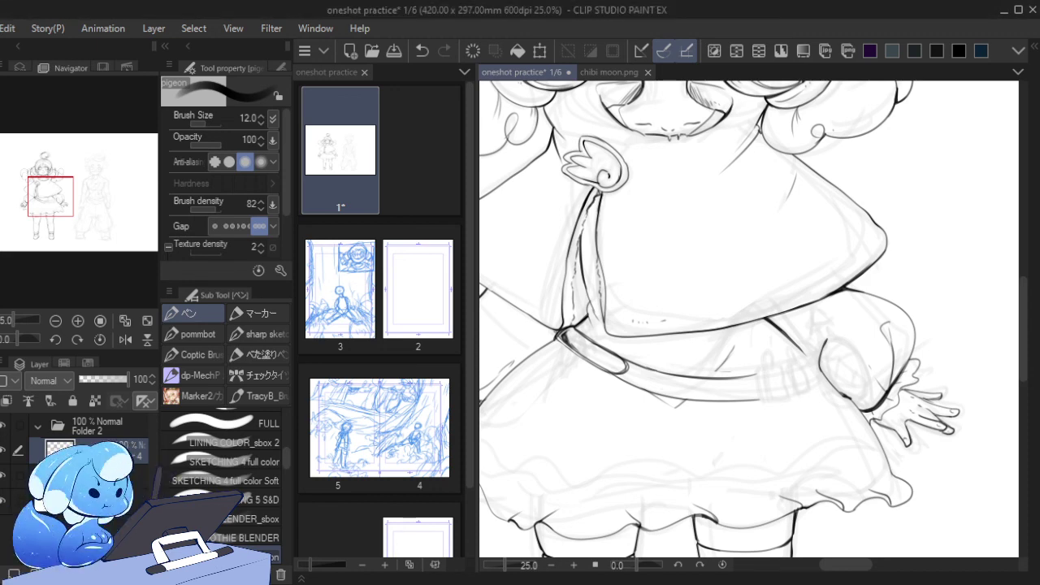
pyautogui.click(147, 321)
pyautogui.click(4, 470)
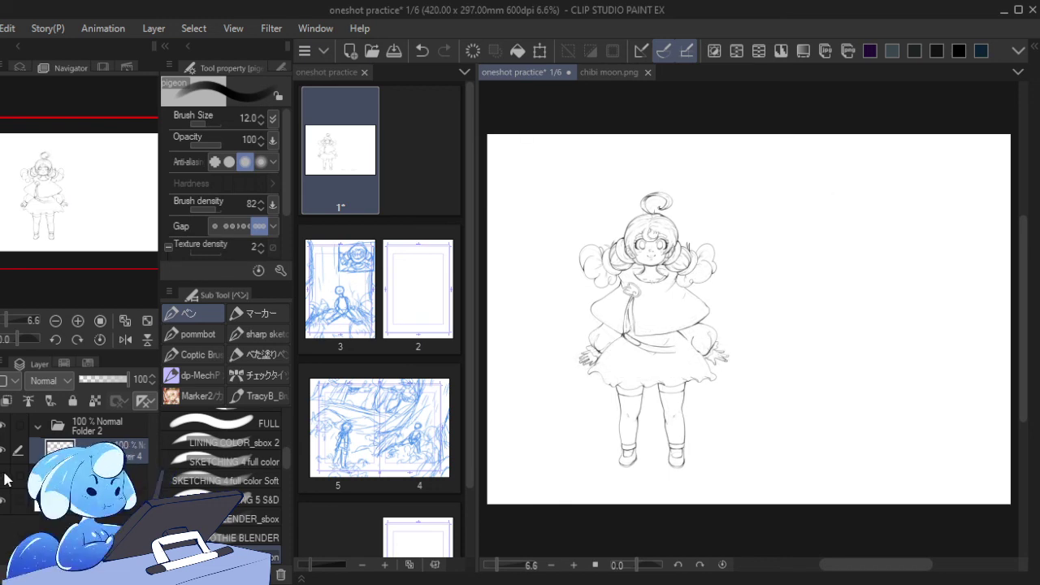